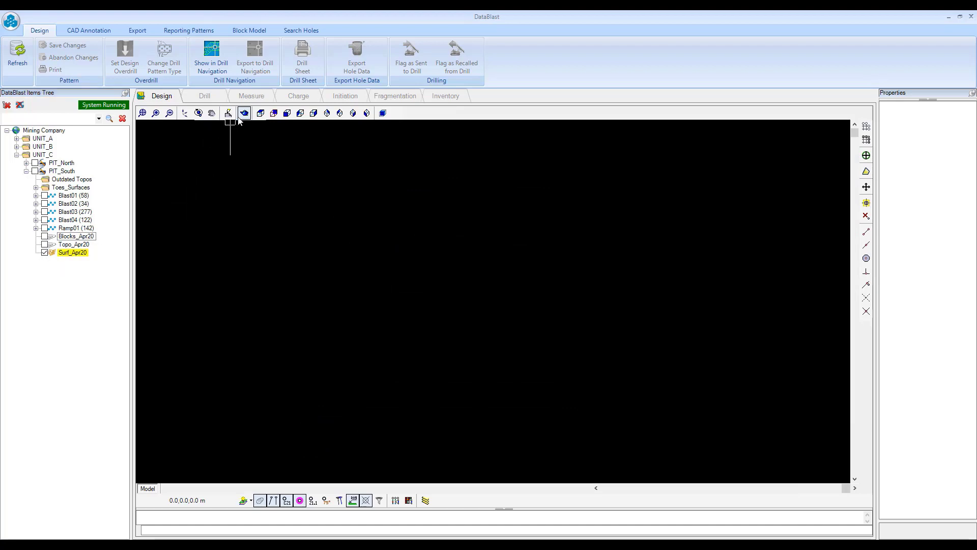
Examine the shaded Surf_Apr20 pit surface, selecting it to show its geometry properties and clearing the selection
{"action": "scroll", "coordinate": [487, 326], "scroll_direction": "up", "scroll_amount": 2}
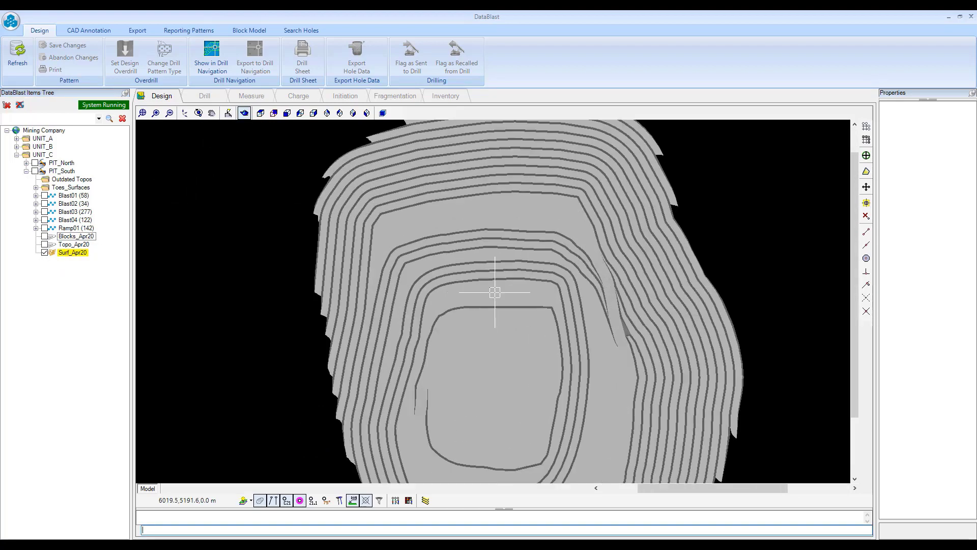
{"action": "left_click", "coordinate": [530, 295]}
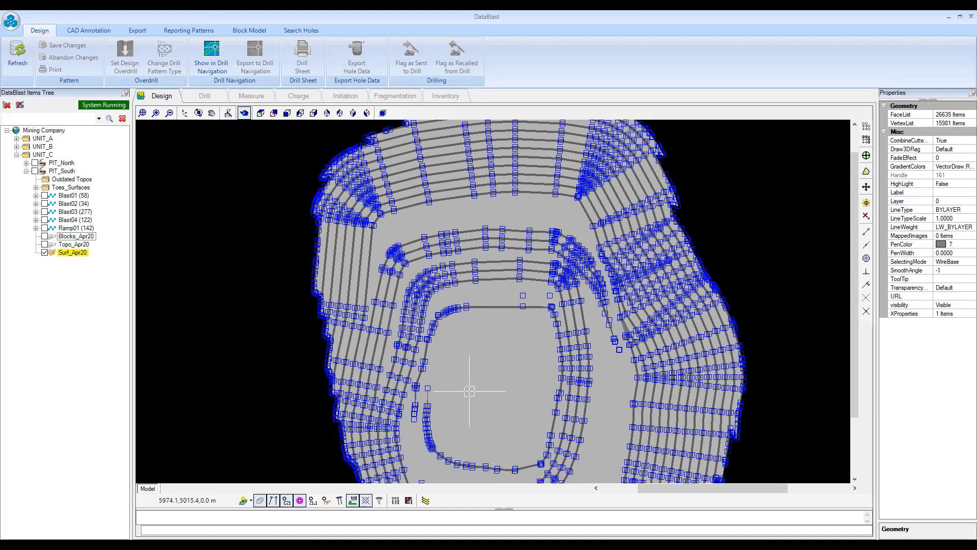
{"action": "key", "text": "Escape"}
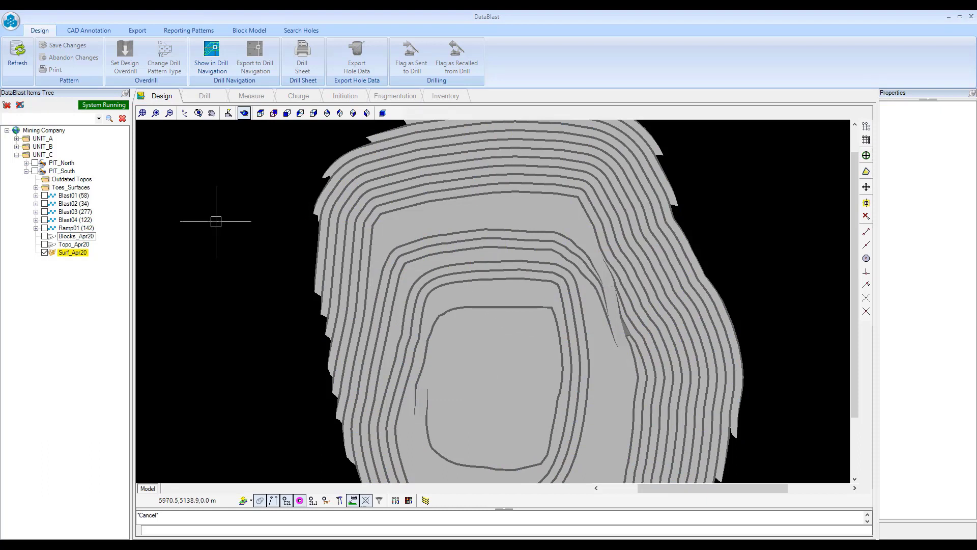
Display the Blocks_Apr20 outlines together with the Surf_Apr20 surface and switch the view from shaded to wireframe
{"action": "left_click", "coordinate": [44, 237]}
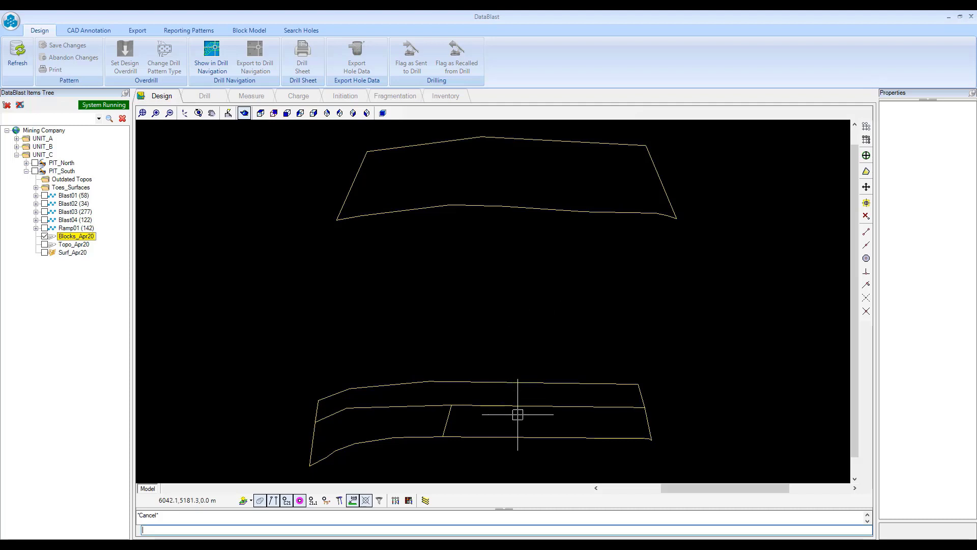
{"action": "left_click_drag", "start_coordinate": [493, 416], "coordinate": [508, 373]}
{"action": "scroll", "coordinate": [508, 373], "scroll_direction": "down", "scroll_amount": 2}
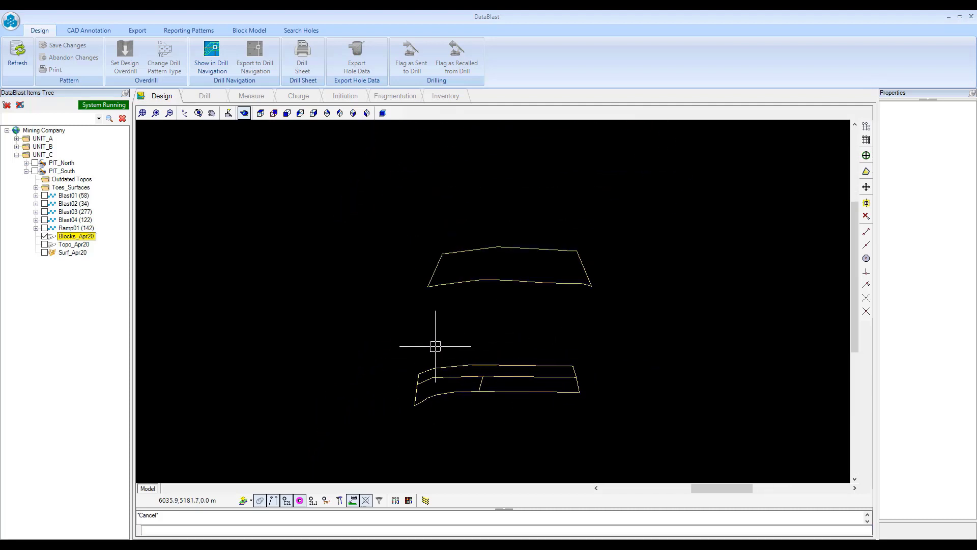
{"action": "left_click", "coordinate": [44, 253]}
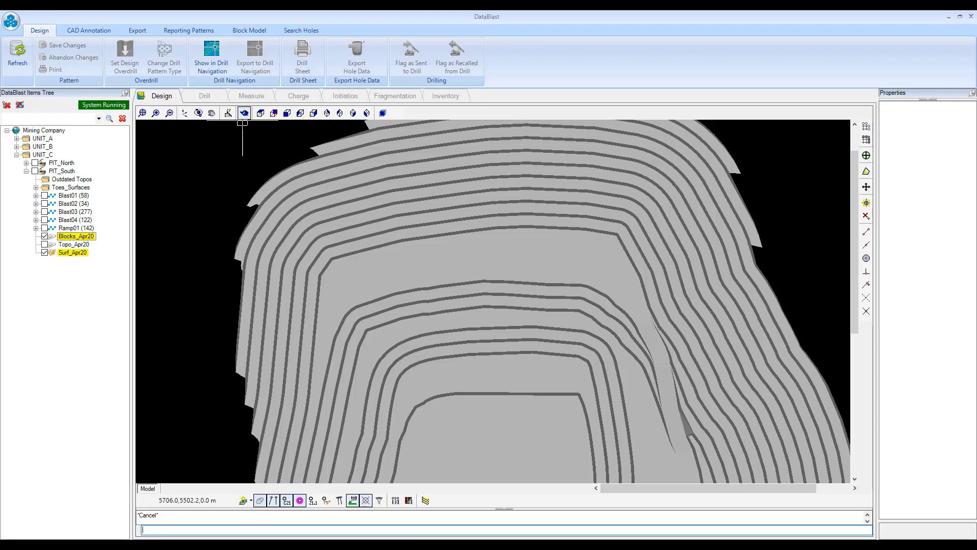
{"action": "left_click", "coordinate": [244, 113]}
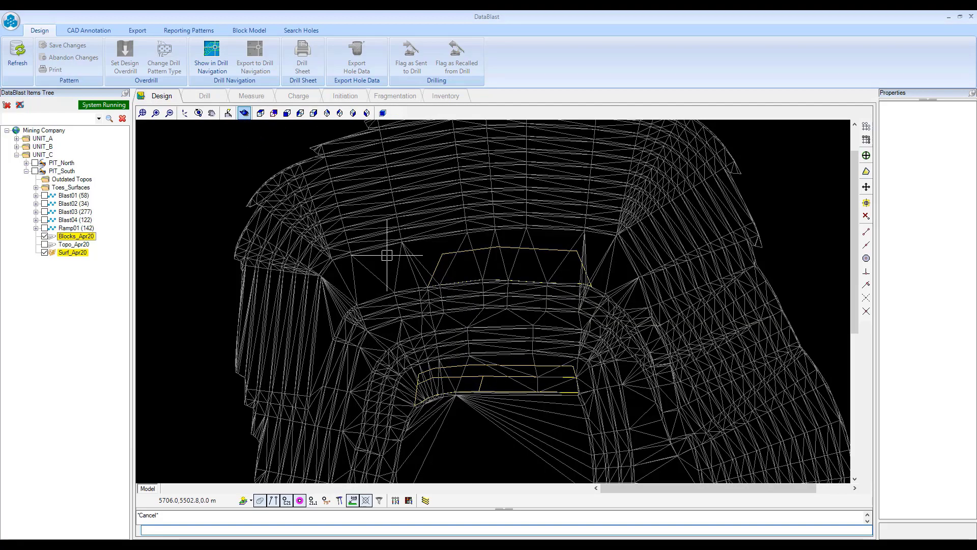
Examine how the block outlines line up with the wireframe triangulation along the lower bench of the pit
{"action": "scroll", "coordinate": [469, 277], "scroll_direction": "up", "scroll_amount": 3}
{"action": "scroll", "coordinate": [473, 299], "scroll_direction": "up", "scroll_amount": 5}
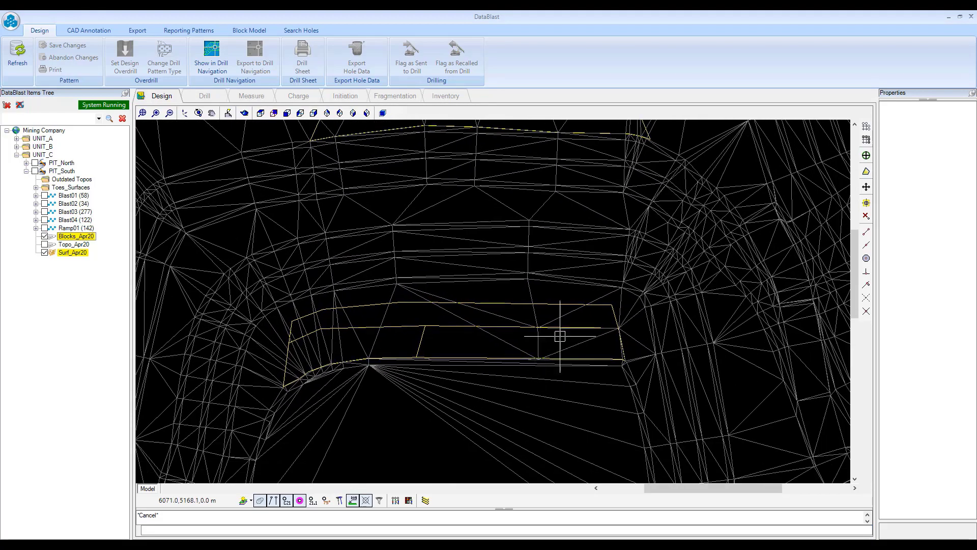
{"action": "scroll", "coordinate": [454, 275], "scroll_direction": "down", "scroll_amount": 3}
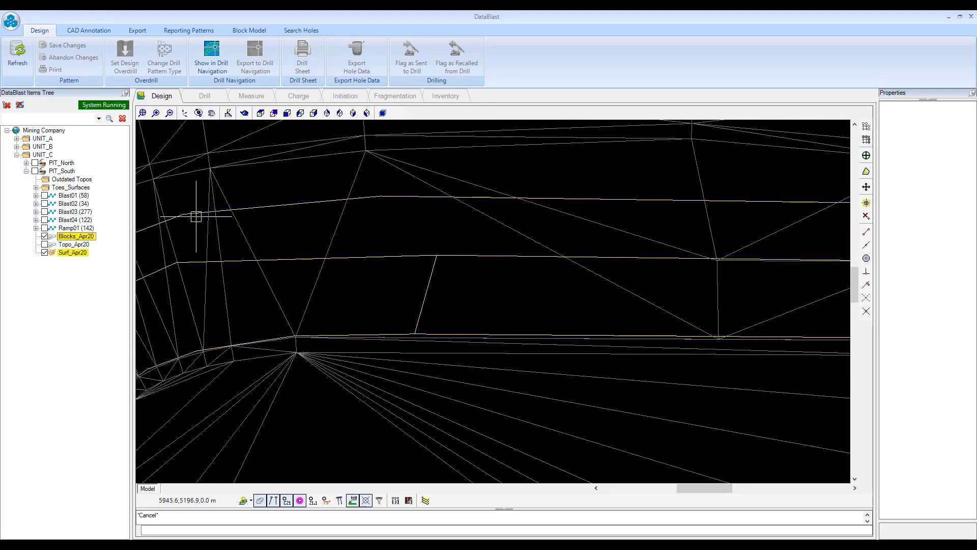
{"action": "scroll", "coordinate": [469, 338], "scroll_direction": "down", "scroll_amount": 3}
{"action": "scroll", "coordinate": [509, 337], "scroll_direction": "up", "scroll_amount": 5}
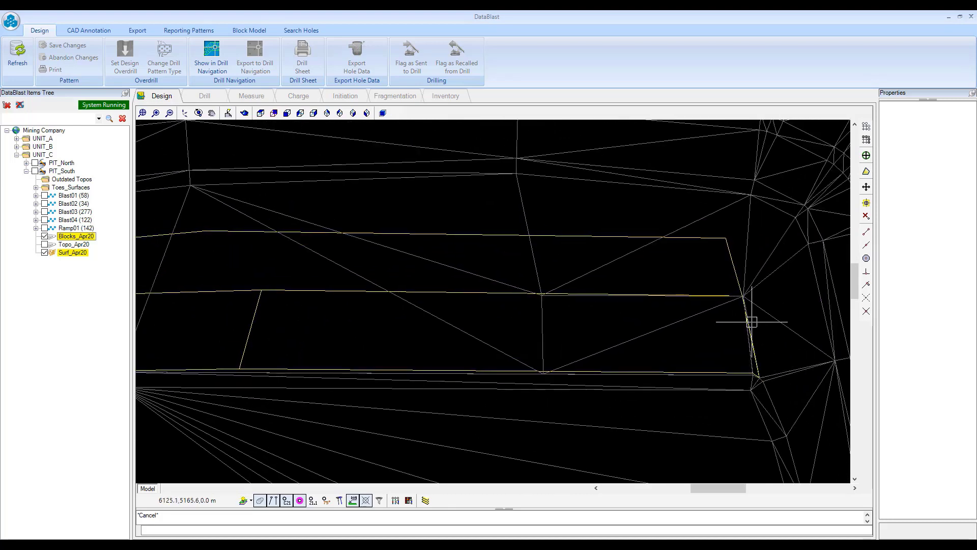
{"action": "left_click", "coordinate": [261, 290]}
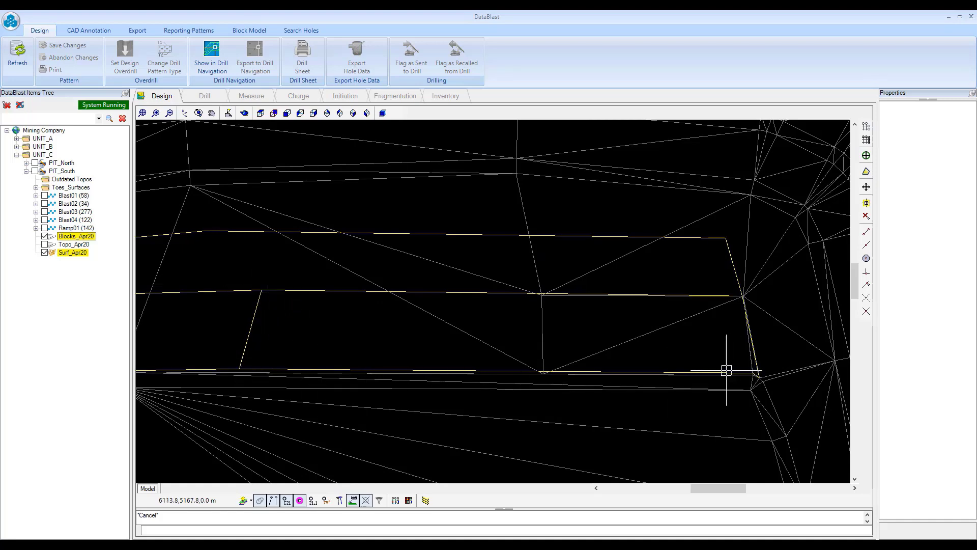
{"action": "scroll", "coordinate": [726, 371], "scroll_direction": "up", "scroll_amount": 2}
{"action": "left_click_drag", "start_coordinate": [335, 379], "coordinate": [594, 384]}
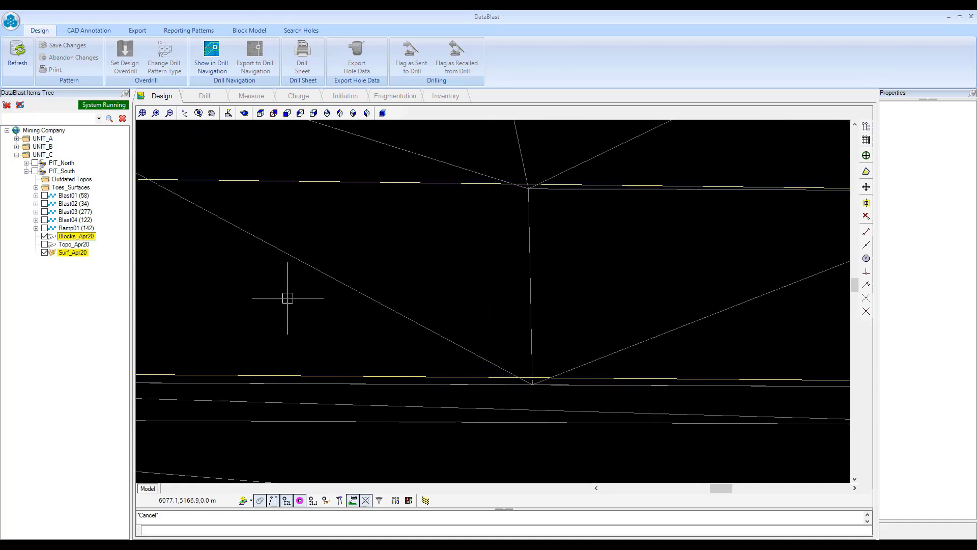
{"action": "scroll", "coordinate": [287, 298], "scroll_direction": "down", "scroll_amount": 2}
{"action": "scroll", "coordinate": [532, 328], "scroll_direction": "down", "scroll_amount": 2}
{"action": "left_click_drag", "start_coordinate": [545, 347], "coordinate": [814, 372]}
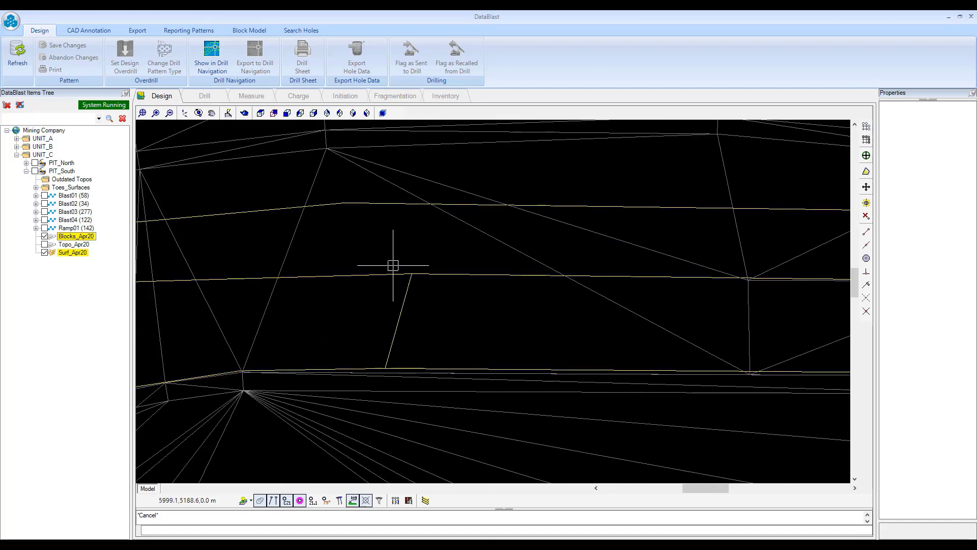
{"action": "left_click_drag", "start_coordinate": [539, 331], "coordinate": [368, 371]}
{"action": "scroll", "coordinate": [351, 392], "scroll_direction": "down", "scroll_amount": 2}
{"action": "scroll", "coordinate": [300, 393], "scroll_direction": "down", "scroll_amount": 2}
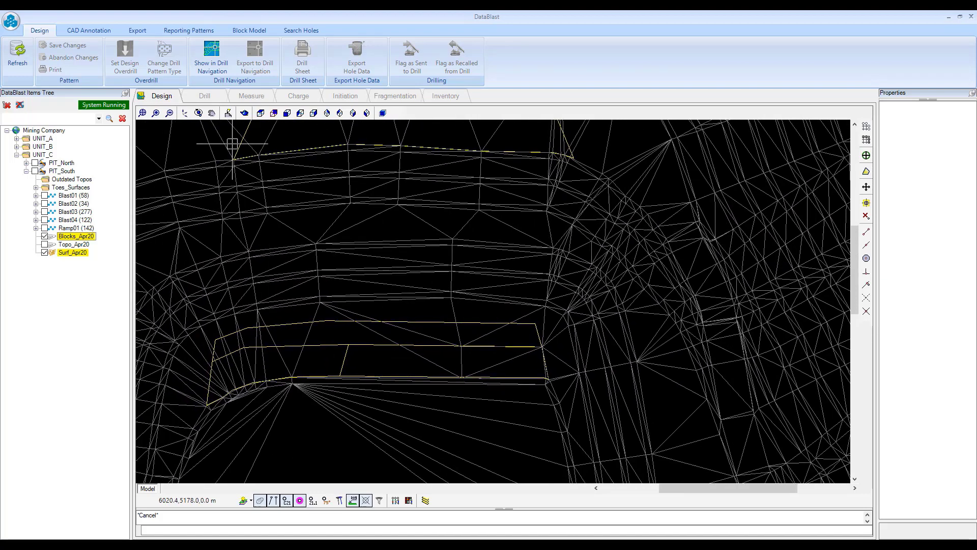
Return the surface to shaded display, then hide both Blocks_Apr20 and Surf_Apr20
{"action": "left_click", "coordinate": [244, 114]}
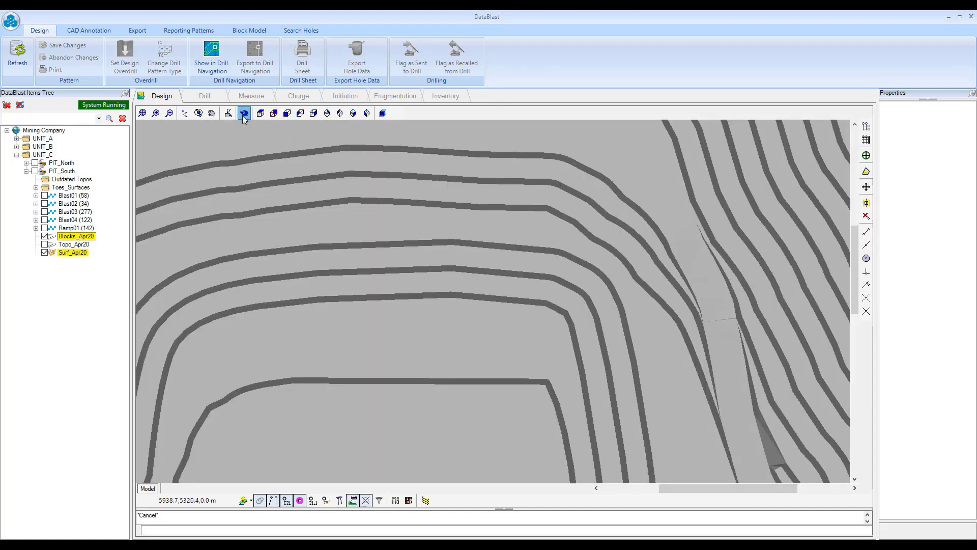
{"action": "scroll", "coordinate": [508, 259], "scroll_direction": "up", "scroll_amount": 2}
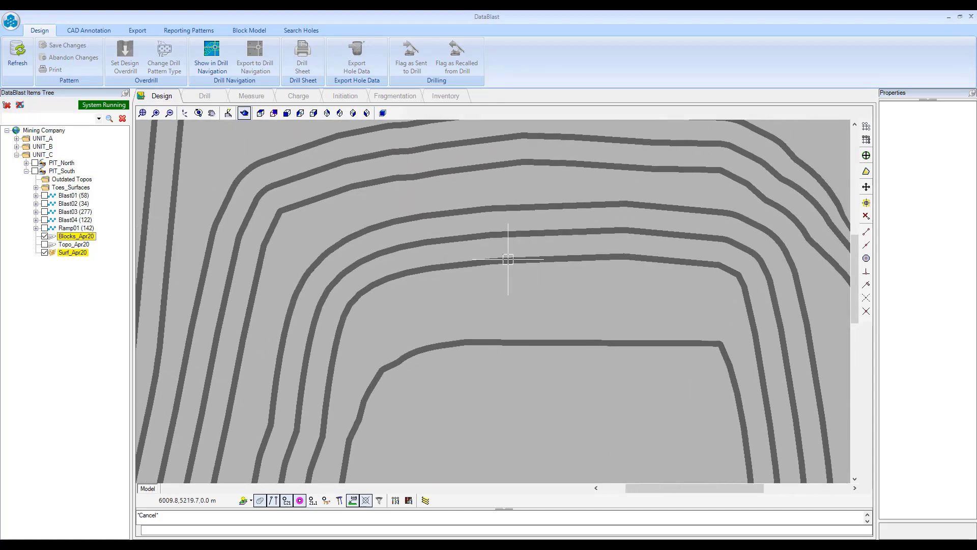
{"action": "left_click", "coordinate": [44, 237]}
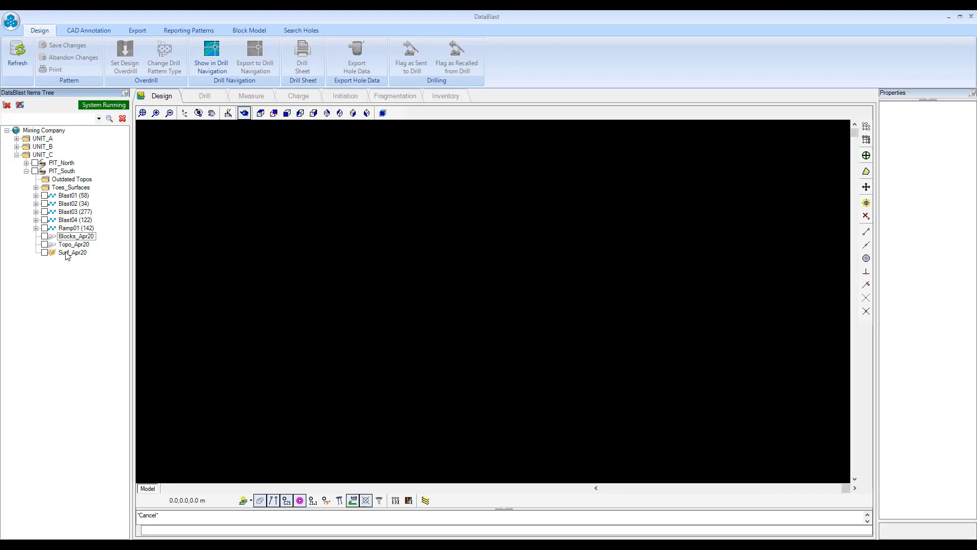
Create a new hole pattern named Webinar_Workflow in PIT_South, choosing its drill pattern type
{"action": "right_click", "coordinate": [61, 173]}
{"action": "left_click", "coordinate": [106, 203]}
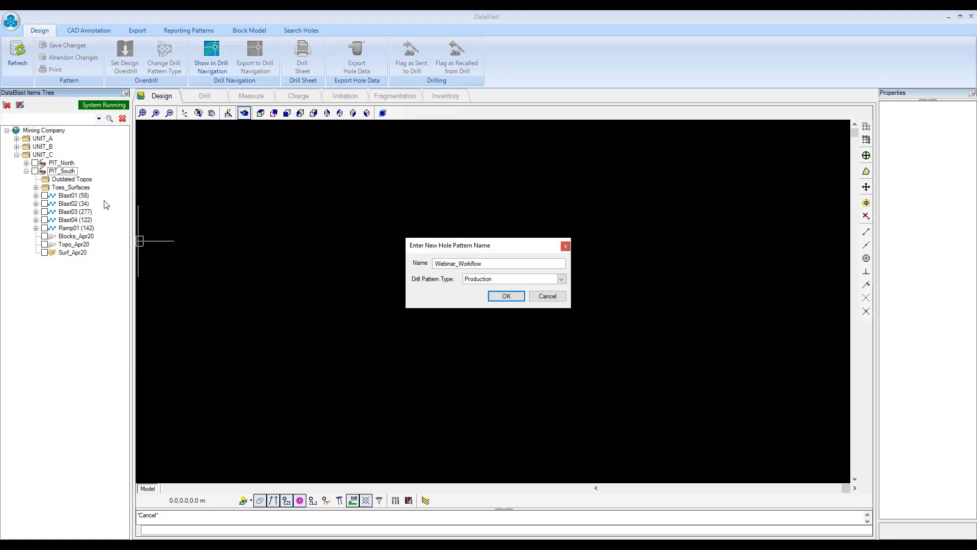
{"action": "left_click", "coordinate": [490, 280]}
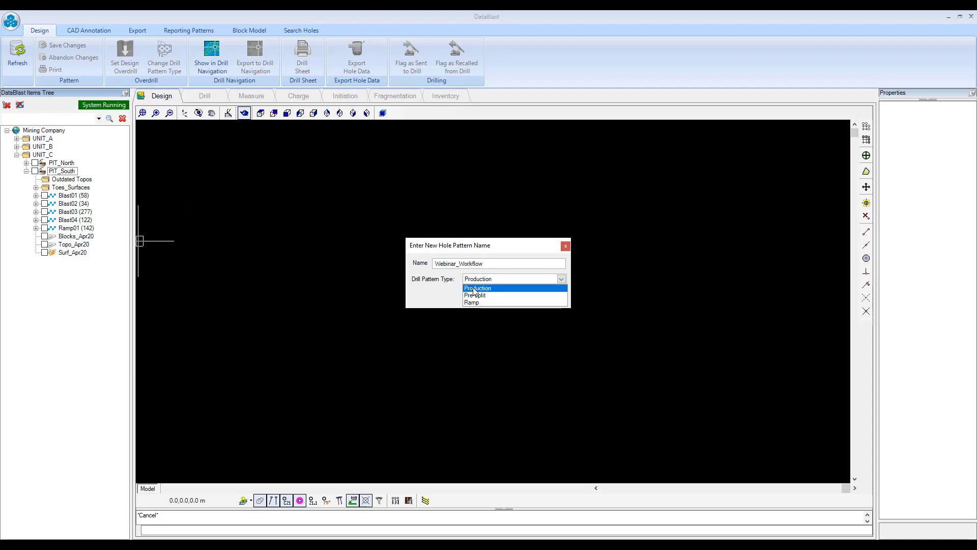
{"action": "left_click", "coordinate": [490, 295]}
{"action": "left_click", "coordinate": [506, 297]}
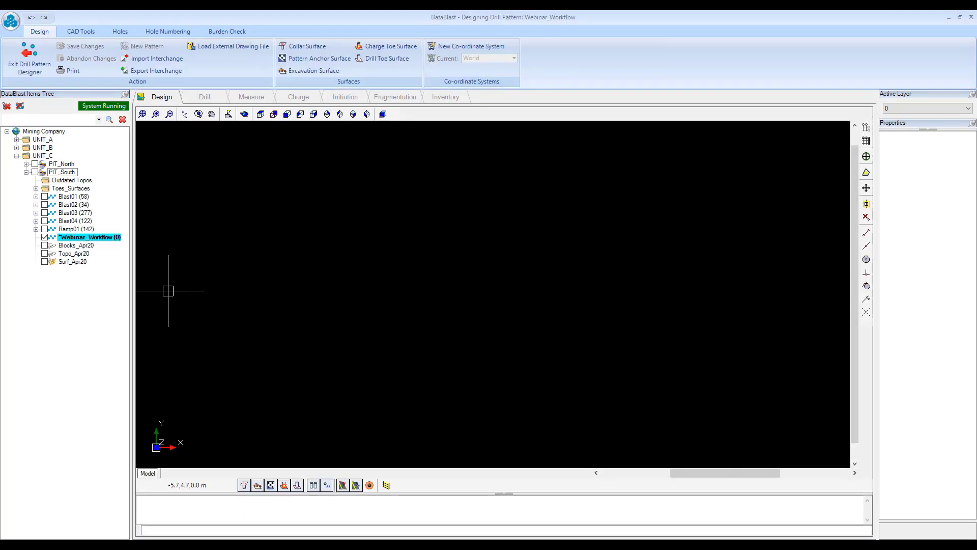
Display the Blocks_Apr20 and Topo_Apr20 drawings as reference for the Webinar_Workflow pattern
{"action": "left_click", "coordinate": [45, 255]}
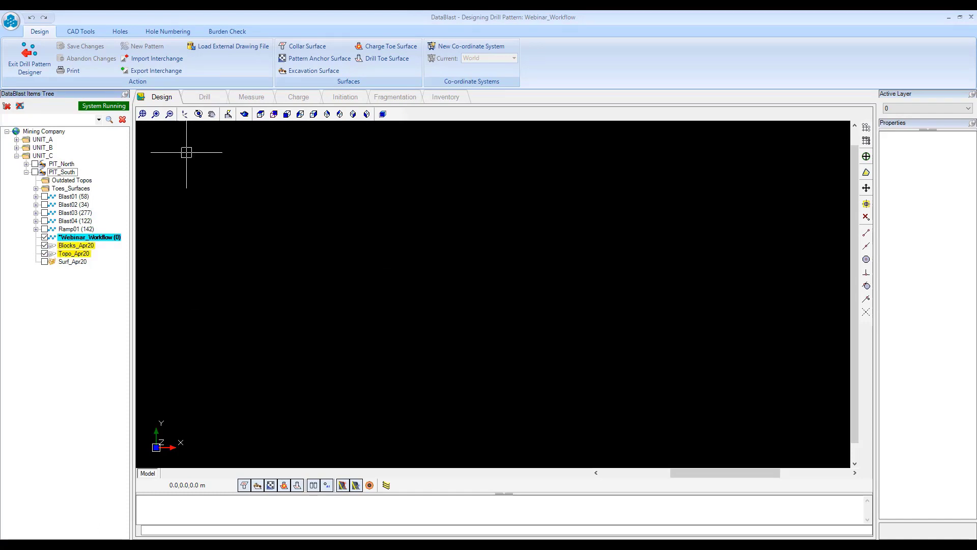
{"action": "left_click", "coordinate": [245, 114]}
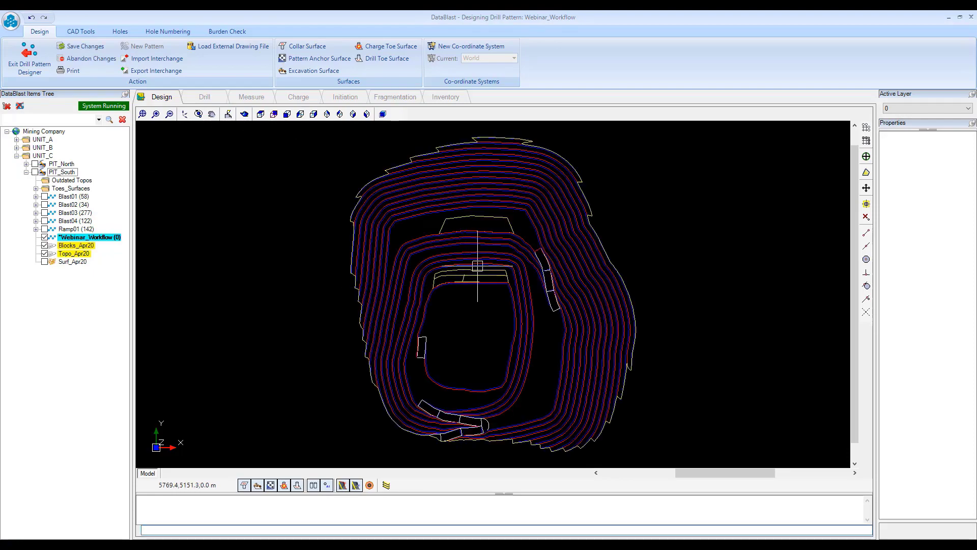
Examine the block outlines against the surrounding crest and toe lines from end to end of the lower bench
{"action": "scroll", "coordinate": [477, 266], "scroll_direction": "up", "scroll_amount": 5}
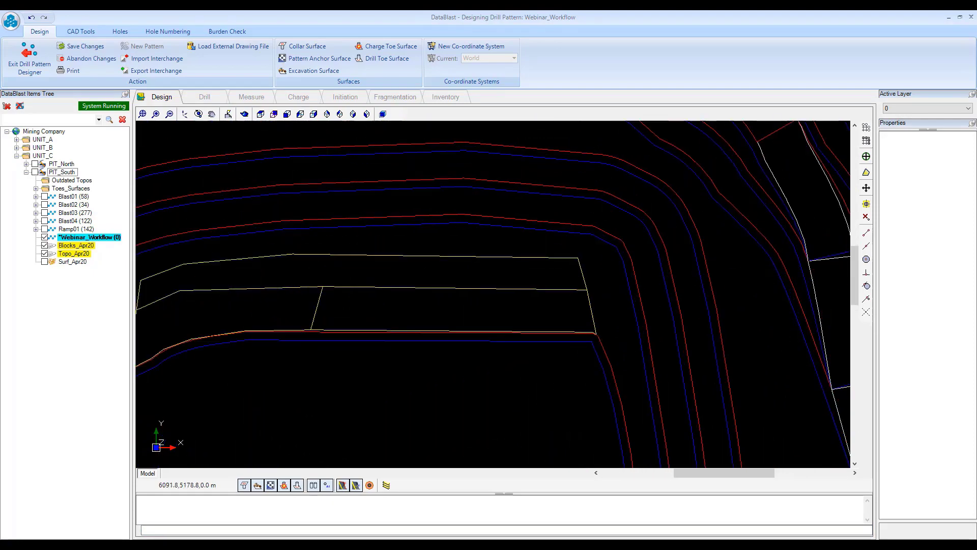
{"action": "scroll", "coordinate": [477, 301], "scroll_direction": "down", "scroll_amount": 4}
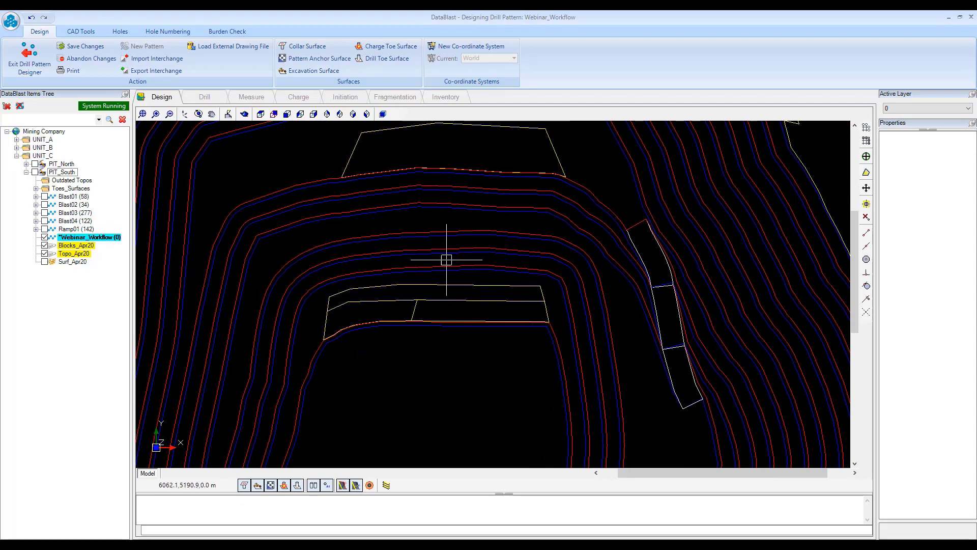
{"action": "left_click_drag", "start_coordinate": [446, 294], "coordinate": [616, 335]}
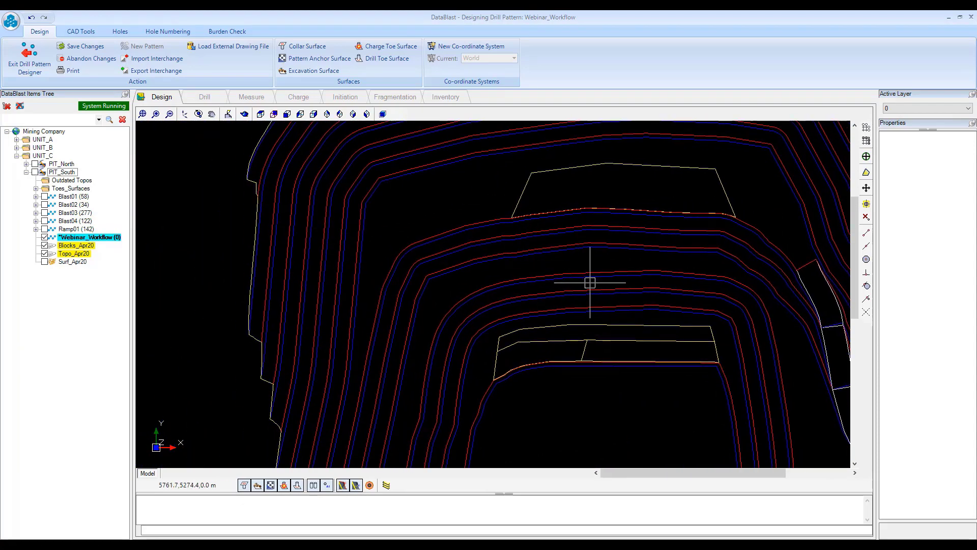
{"action": "left_click_drag", "start_coordinate": [608, 277], "coordinate": [433, 263]}
{"action": "scroll", "coordinate": [461, 296], "scroll_direction": "up", "scroll_amount": 4}
{"action": "left_click_drag", "start_coordinate": [501, 327], "coordinate": [560, 257]}
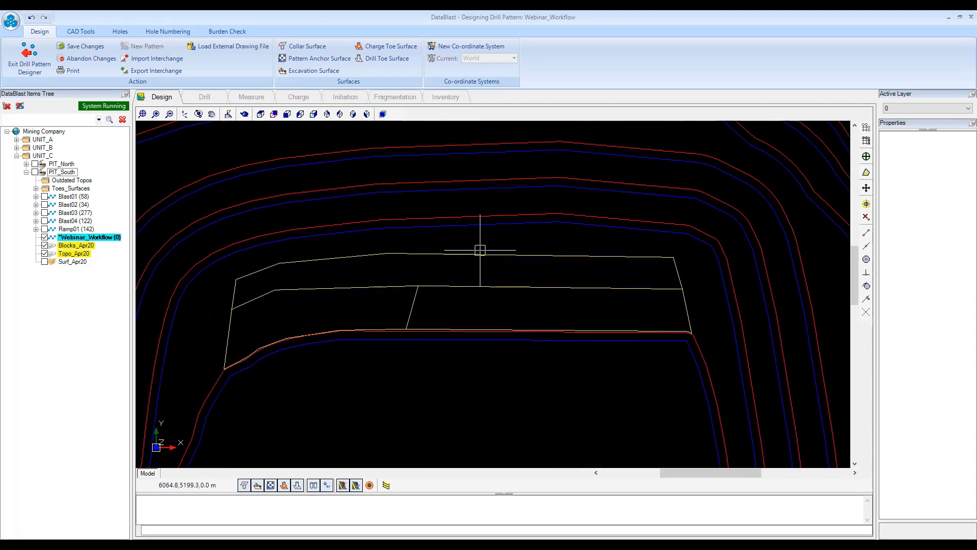
{"action": "left_click_drag", "start_coordinate": [304, 308], "coordinate": [397, 302]}
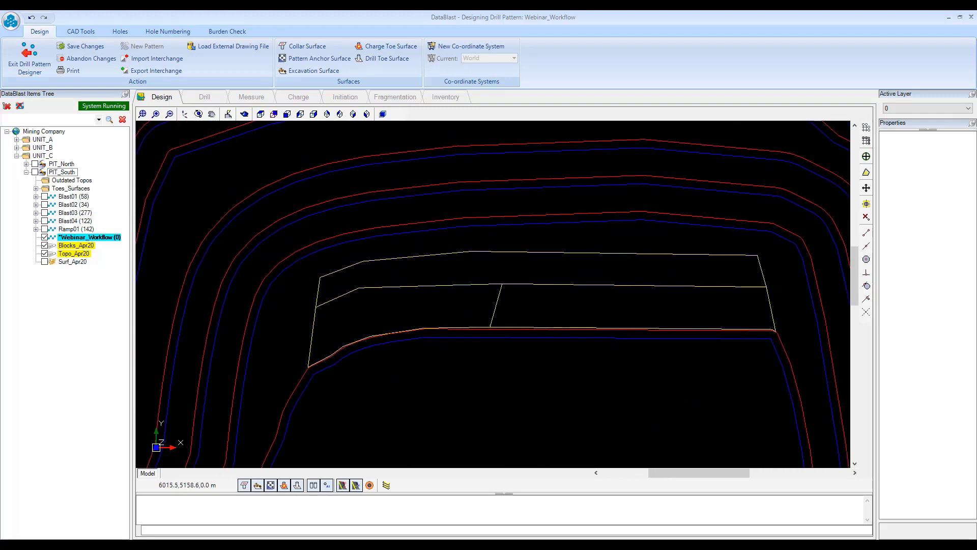
{"action": "left_click_drag", "start_coordinate": [526, 347], "coordinate": [491, 311]}
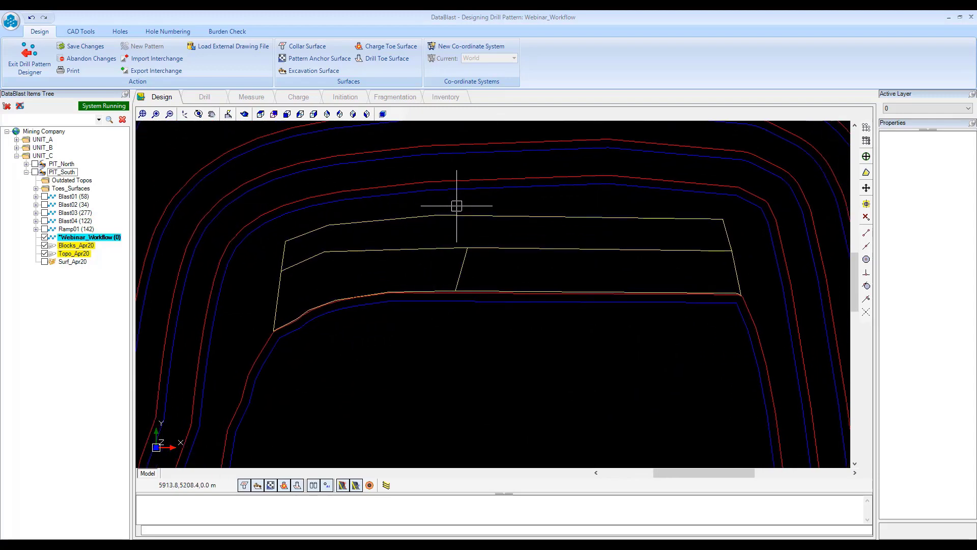
{"action": "left_click_drag", "start_coordinate": [366, 231], "coordinate": [331, 270]}
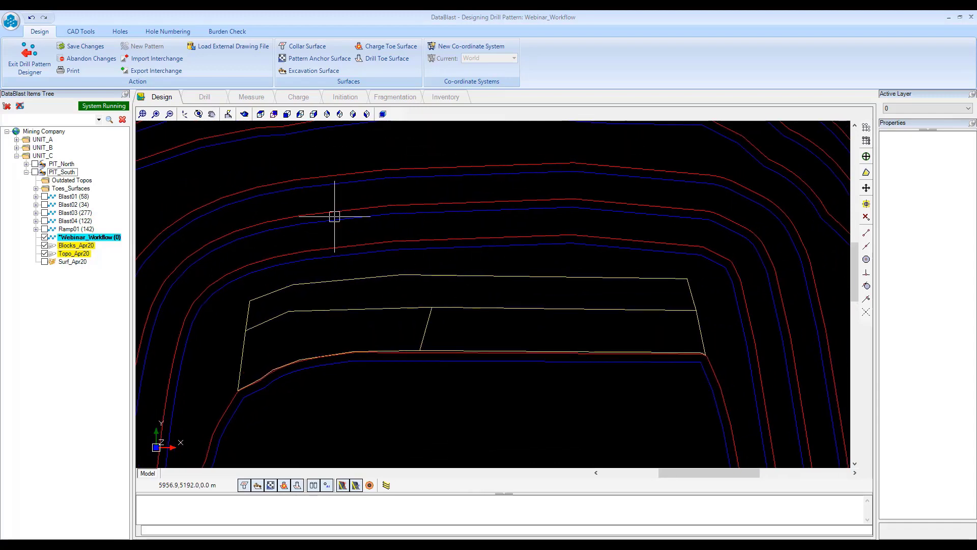
{"action": "left_click_drag", "start_coordinate": [598, 220], "coordinate": [476, 271]}
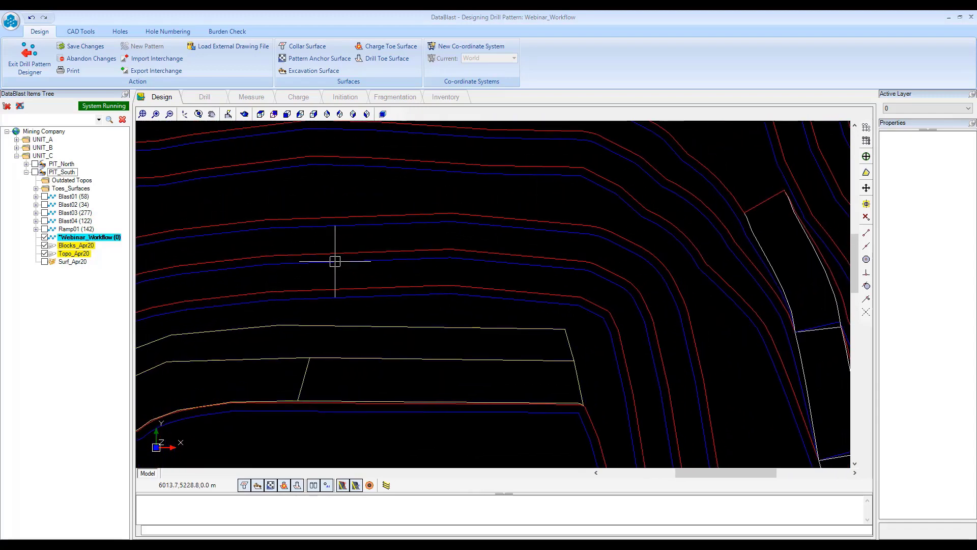
{"action": "left_click_drag", "start_coordinate": [553, 278], "coordinate": [648, 248]}
{"action": "left_click_drag", "start_coordinate": [322, 308], "coordinate": [480, 285]}
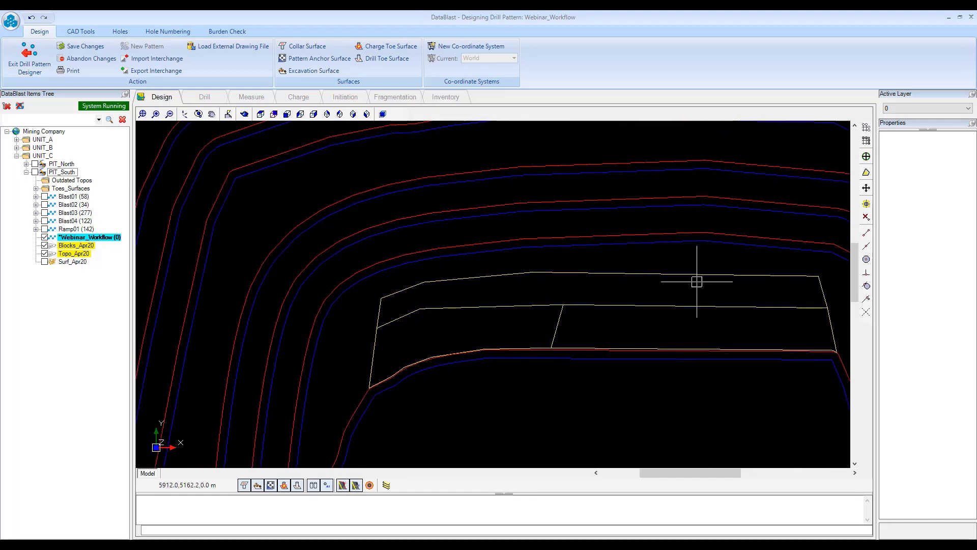
{"action": "left_click_drag", "start_coordinate": [682, 310], "coordinate": [389, 269]}
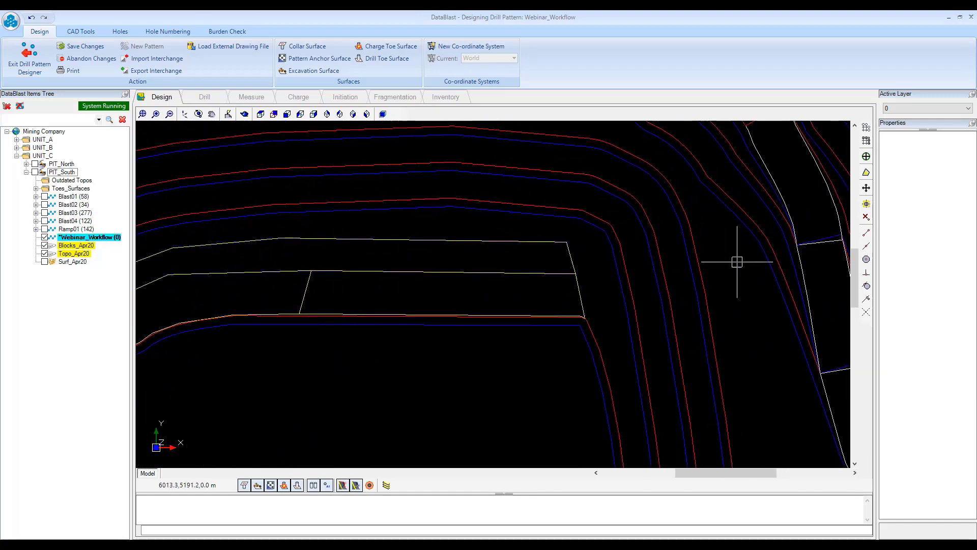
{"action": "left_click_drag", "start_coordinate": [229, 290], "coordinate": [451, 284]}
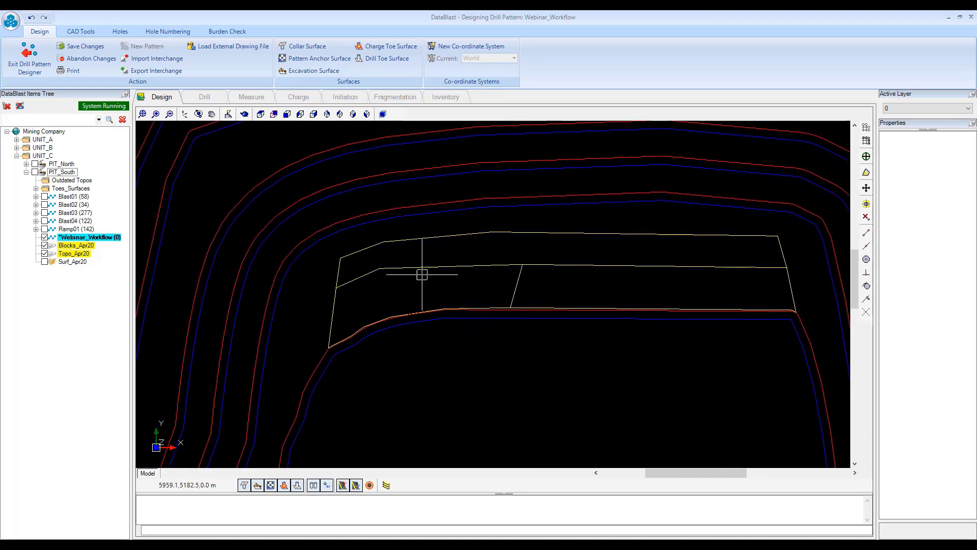
{"action": "left_click_drag", "start_coordinate": [412, 245], "coordinate": [387, 278]}
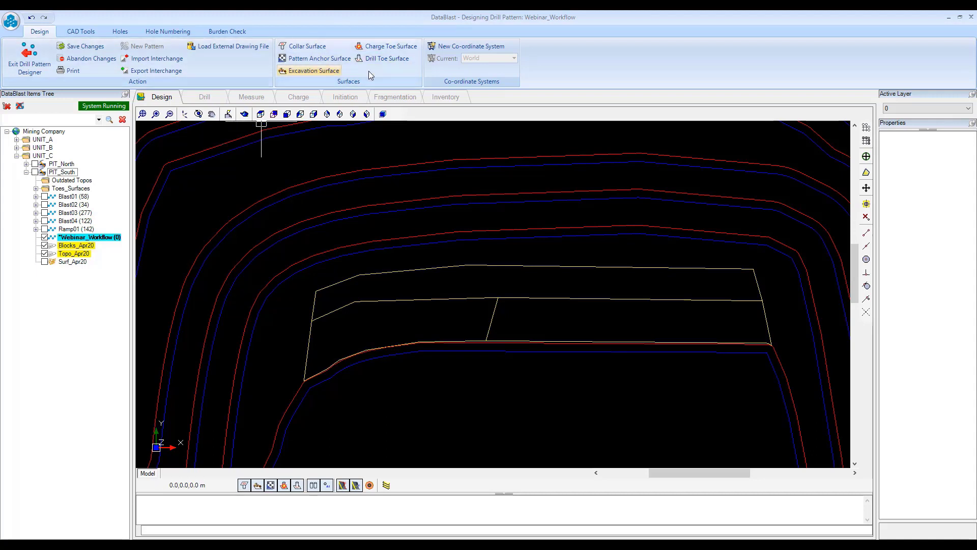
Display the Surf_Apr20 surface along with the block and topography lines
{"action": "left_click", "coordinate": [45, 261]}
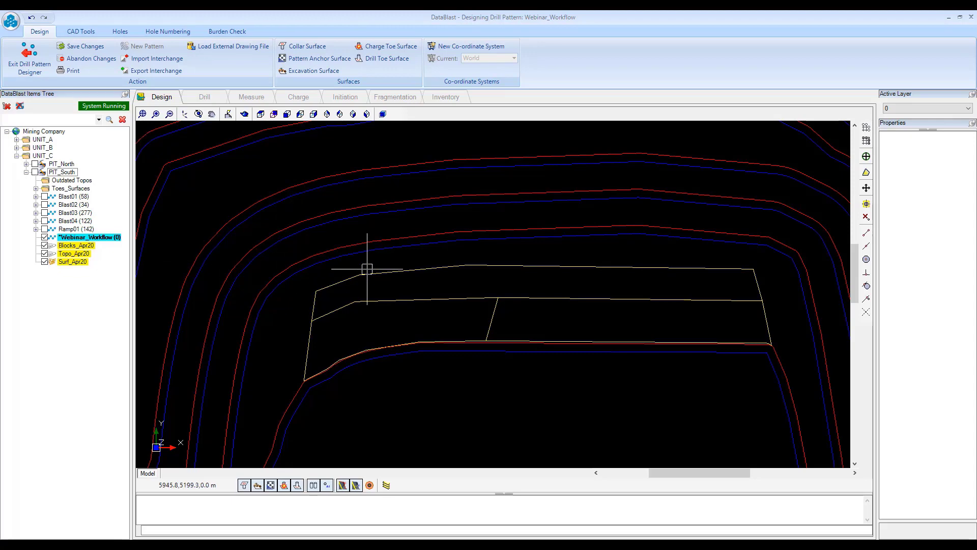
Shade the view, assign Surf_Apr20 as the pattern's collar surface, and hide both Surf_Apr20 and the collar surface
{"action": "left_click", "coordinate": [244, 114]}
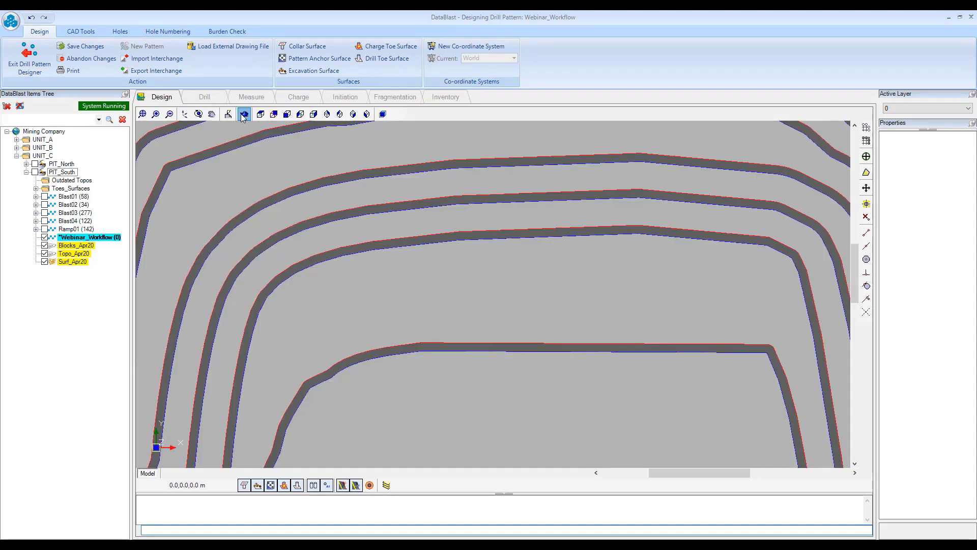
{"action": "left_click", "coordinate": [305, 46]}
{"action": "left_click", "coordinate": [243, 174]}
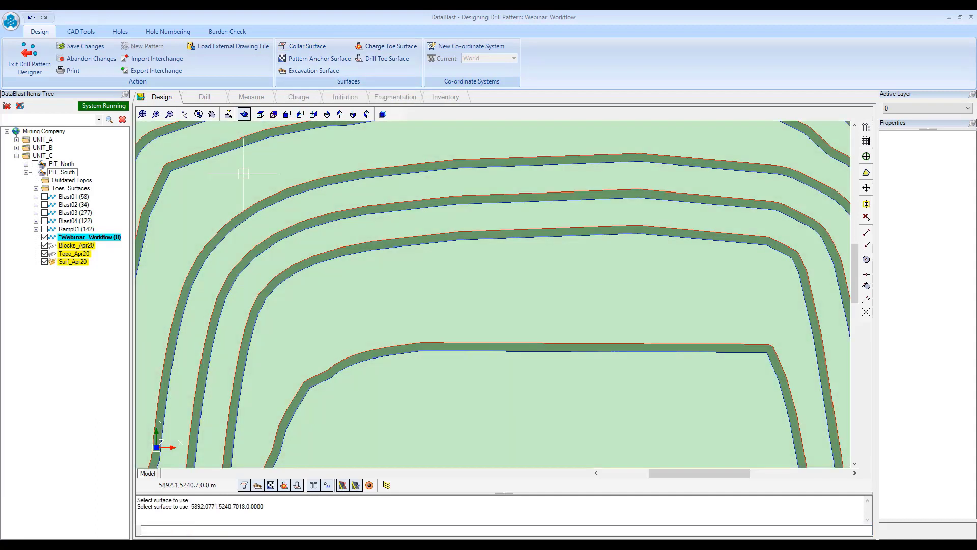
{"action": "left_click", "coordinate": [45, 261]}
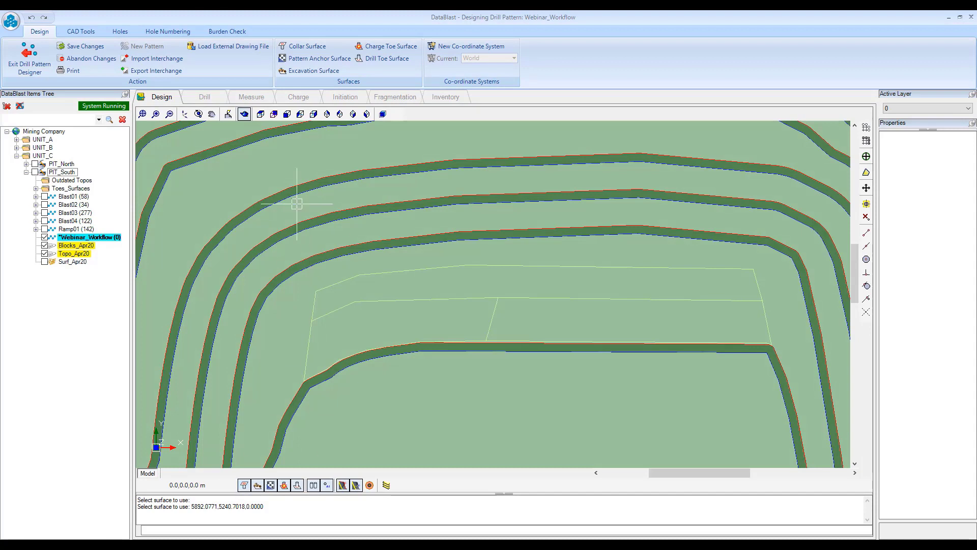
{"action": "left_click", "coordinate": [244, 484]}
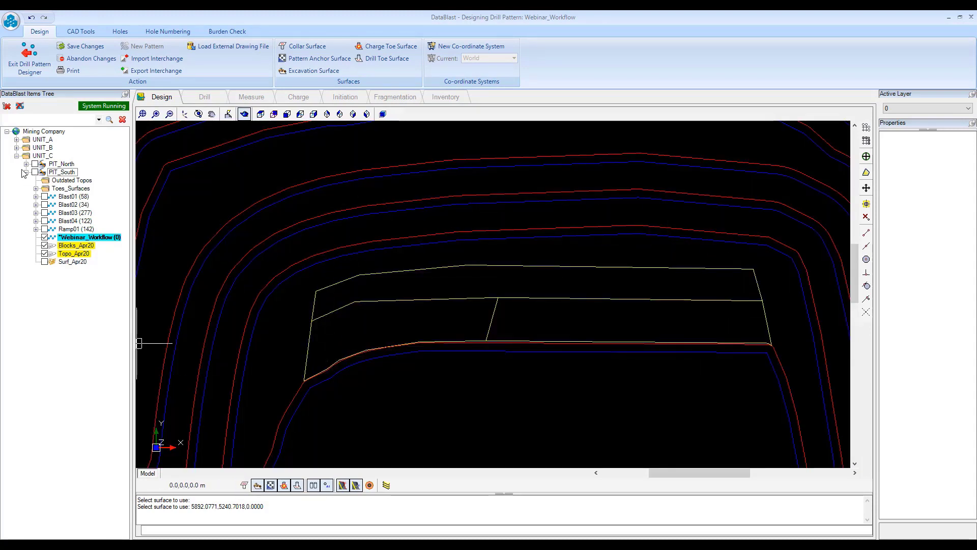
Expand the Toes_Surfaces folder and select the blue toe line below the April block outlines
{"action": "left_click", "coordinate": [36, 189]}
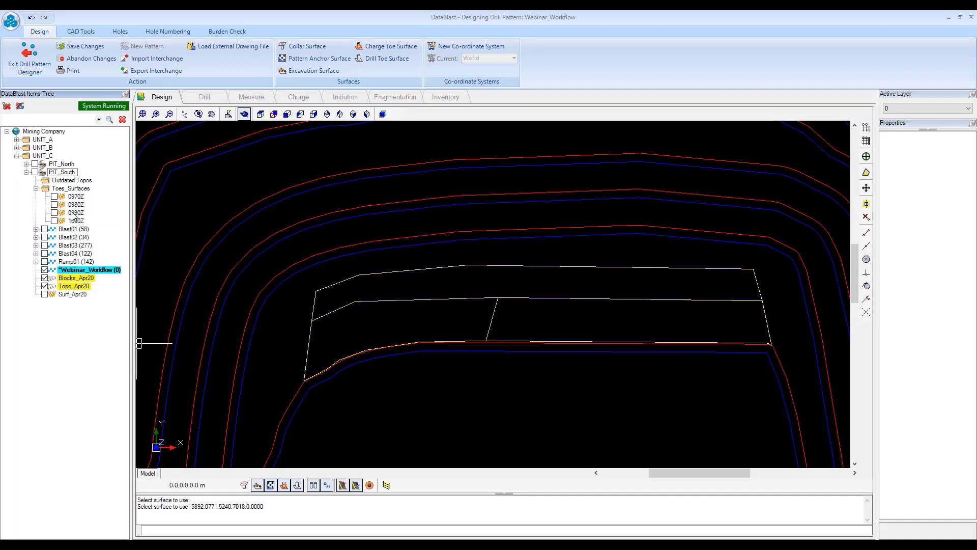
{"action": "scroll", "coordinate": [412, 378], "scroll_direction": "up", "scroll_amount": 3}
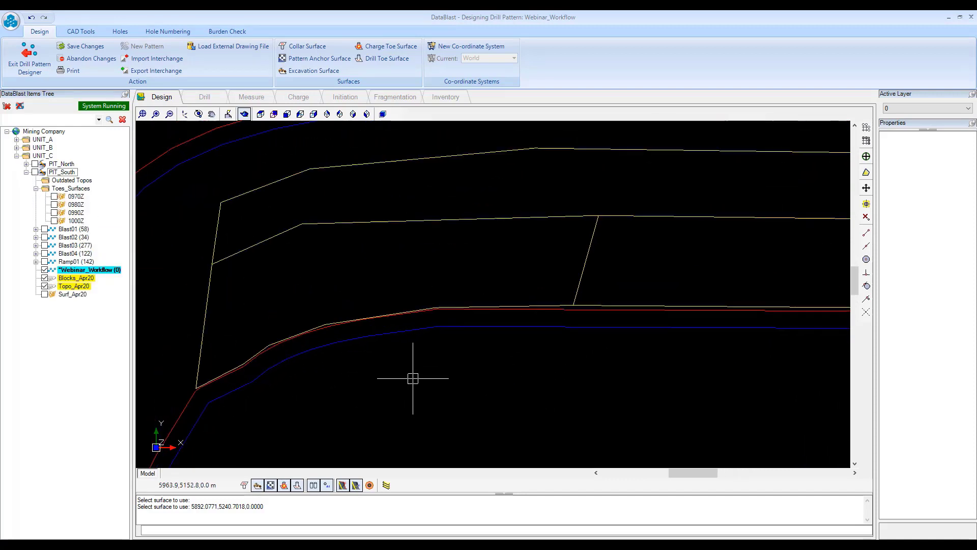
{"action": "left_click_drag", "start_coordinate": [417, 320], "coordinate": [408, 290]}
{"action": "left_click", "coordinate": [393, 272]}
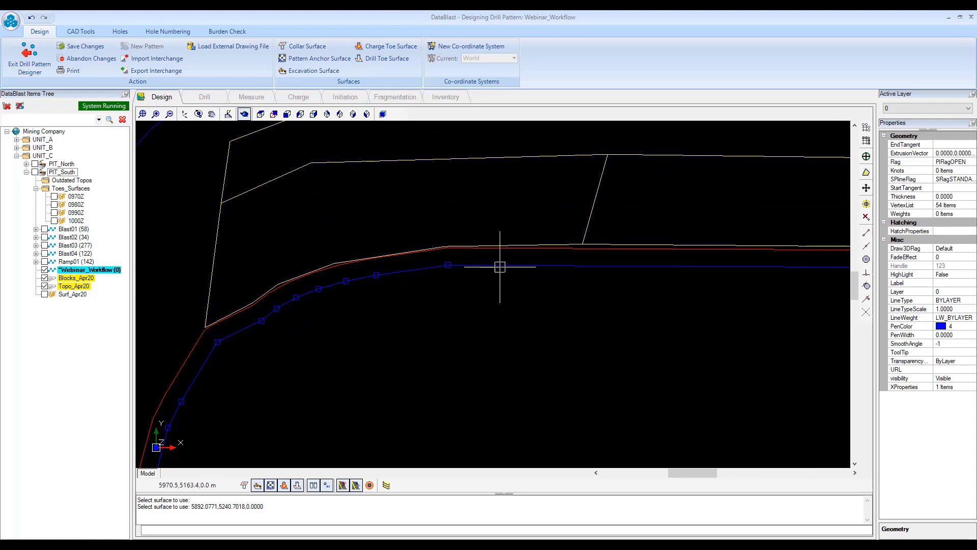
{"action": "scroll", "coordinate": [430, 295], "scroll_direction": "down", "scroll_amount": 5}
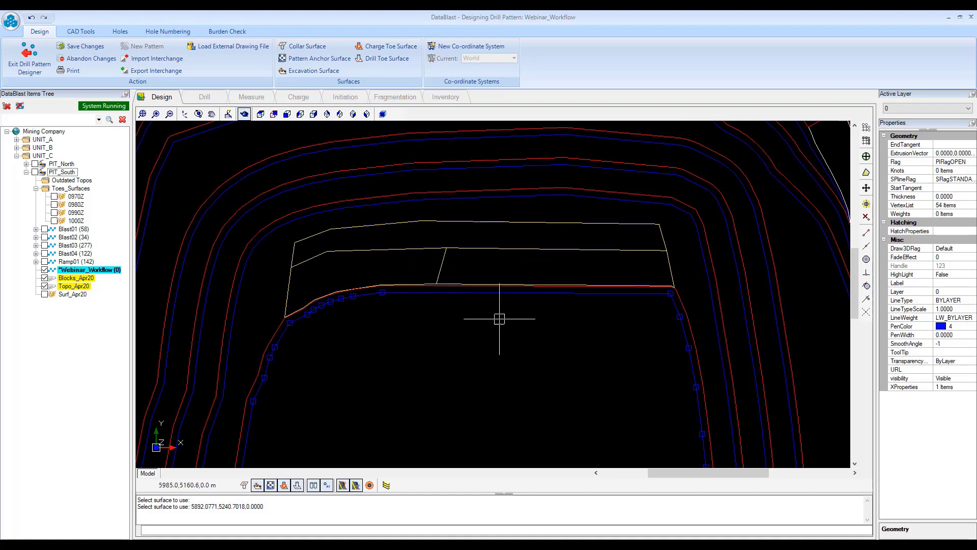
Display the 0980Z toe surface, assign it as the excavation surface, and hide 0980Z again
{"action": "left_click", "coordinate": [54, 204]}
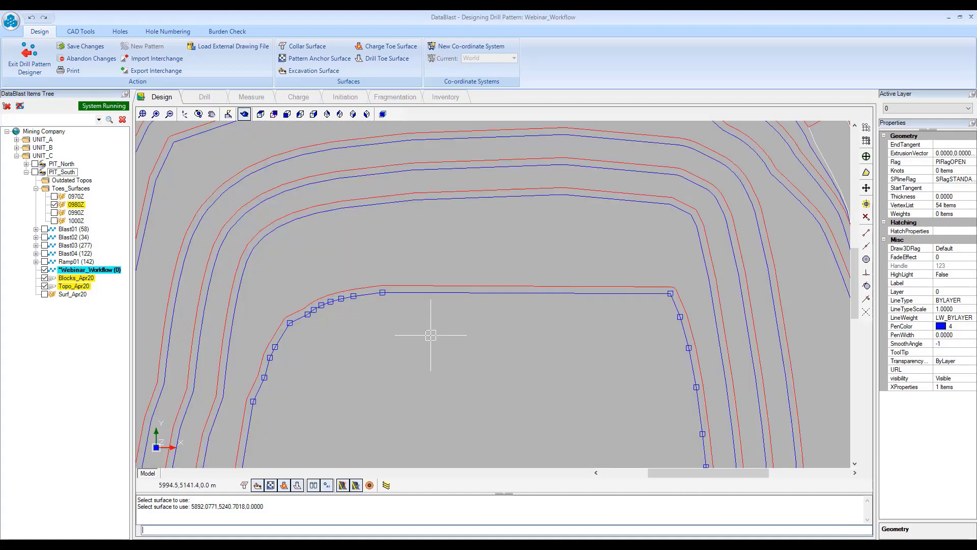
{"action": "scroll", "coordinate": [427, 337], "scroll_direction": "down", "scroll_amount": 3}
{"action": "scroll", "coordinate": [427, 337], "scroll_direction": "down", "scroll_amount": 3}
{"action": "left_click_drag", "start_coordinate": [422, 338], "coordinate": [408, 272]}
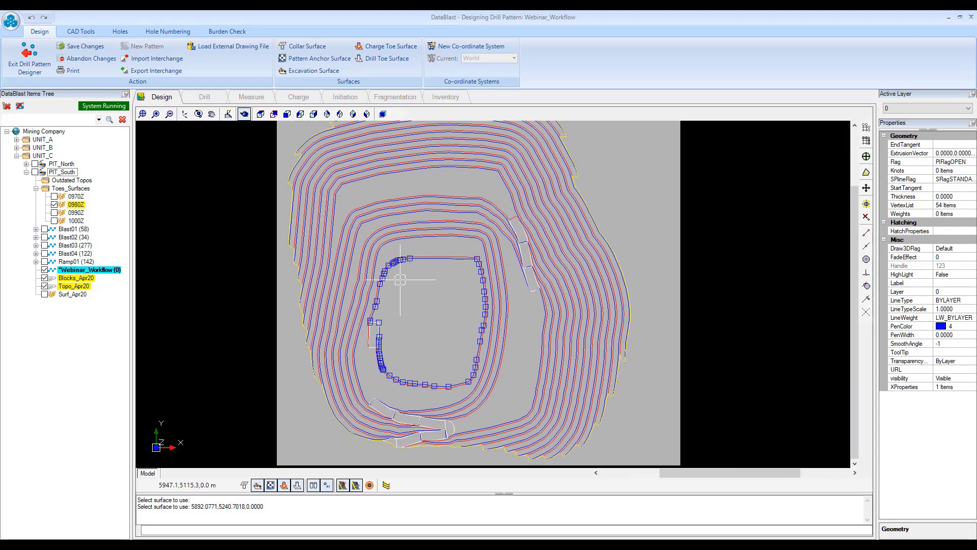
{"action": "scroll", "coordinate": [399, 229], "scroll_direction": "up", "scroll_amount": 4}
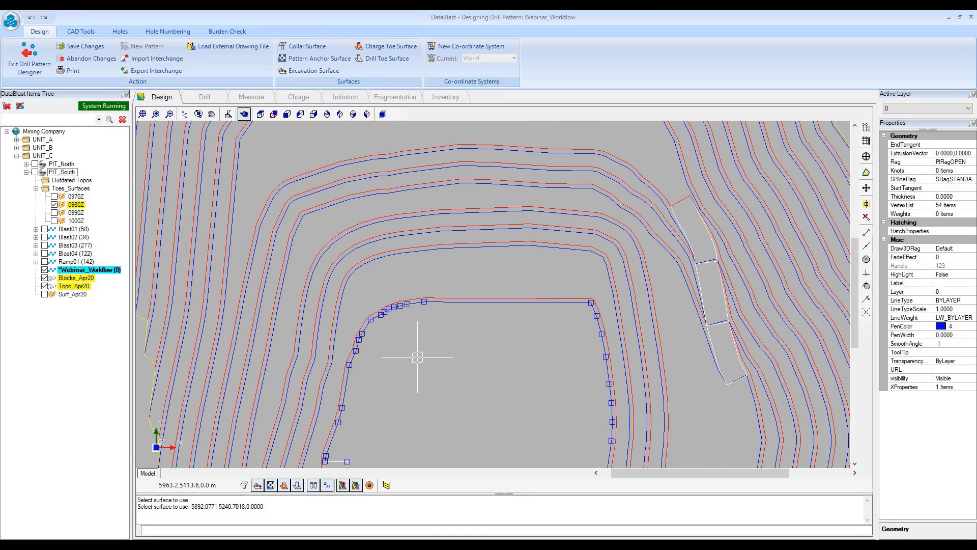
{"action": "left_click", "coordinate": [311, 71]}
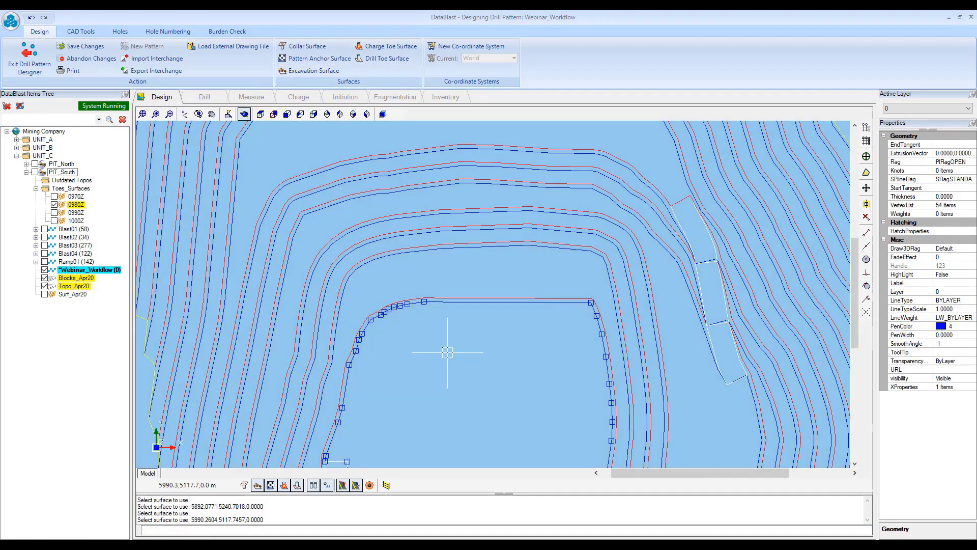
{"action": "left_click", "coordinate": [387, 270]}
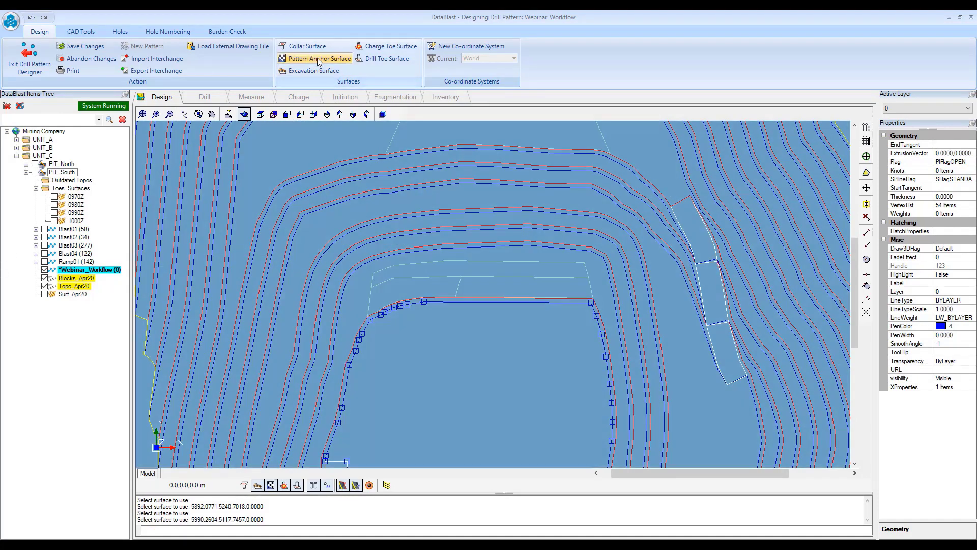
Assign the excavation surface as the pattern anchor surface as well, and hide the excavation surface
{"action": "left_click", "coordinate": [317, 59]}
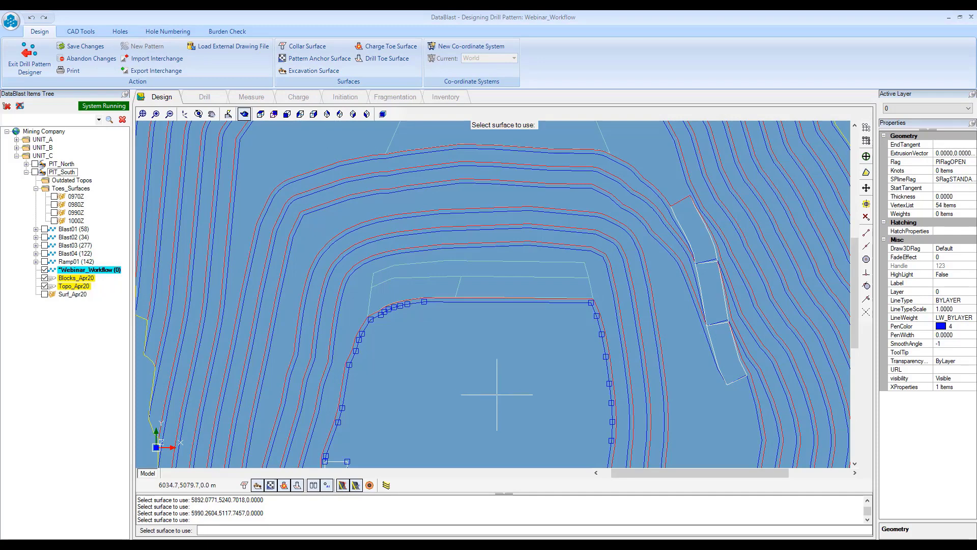
{"action": "left_click", "coordinate": [493, 364]}
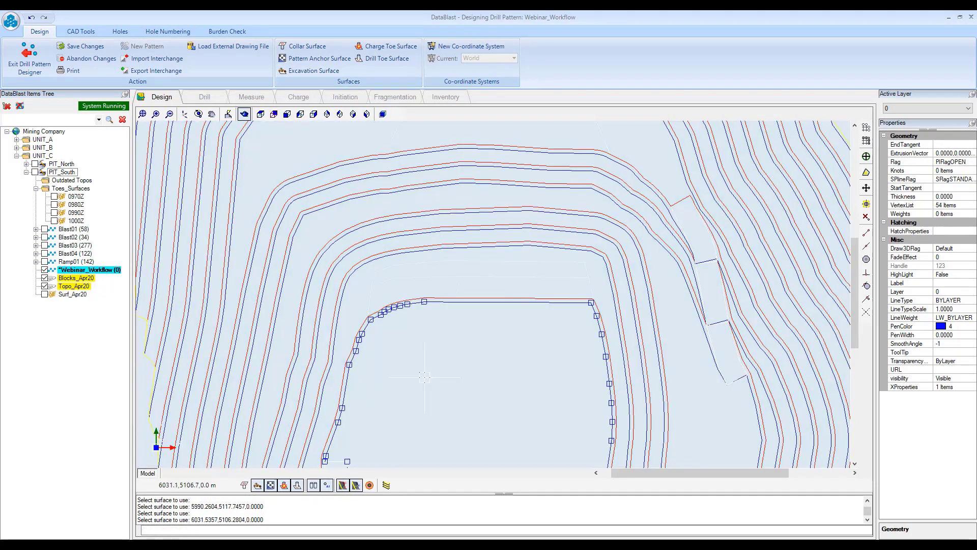
{"action": "left_click", "coordinate": [257, 485]}
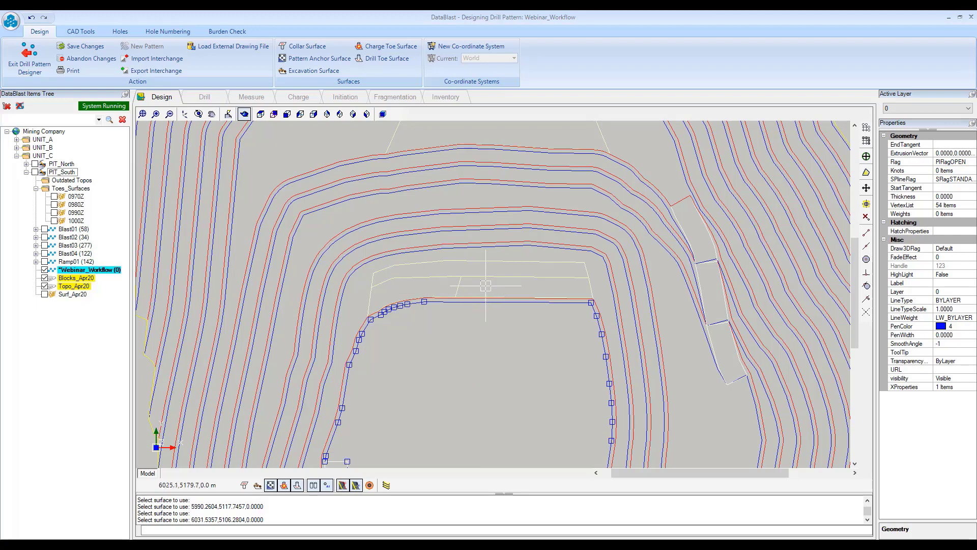
{"action": "scroll", "coordinate": [464, 289], "scroll_direction": "up", "scroll_amount": 4}
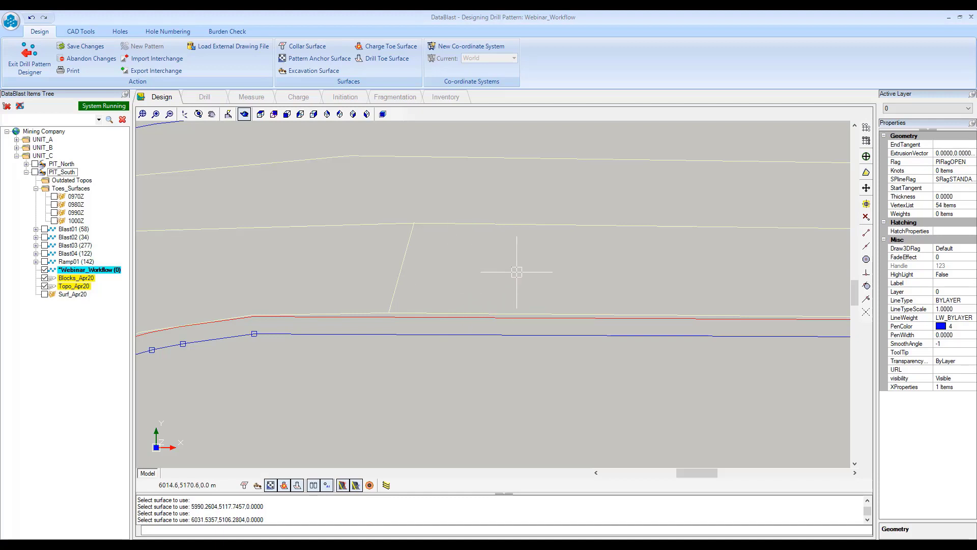
{"action": "scroll", "coordinate": [552, 270], "scroll_direction": "down", "scroll_amount": 5}
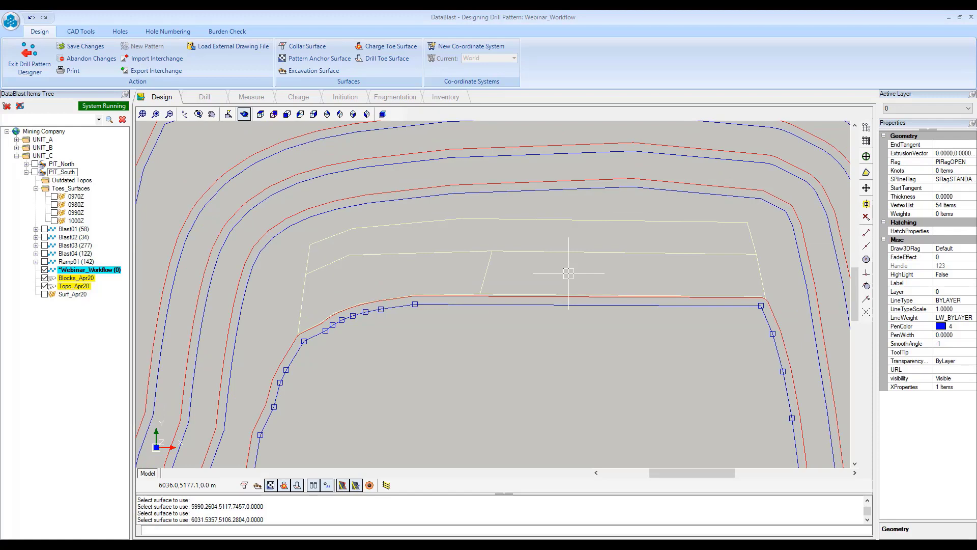
{"action": "scroll", "coordinate": [447, 255], "scroll_direction": "down", "scroll_amount": 2}
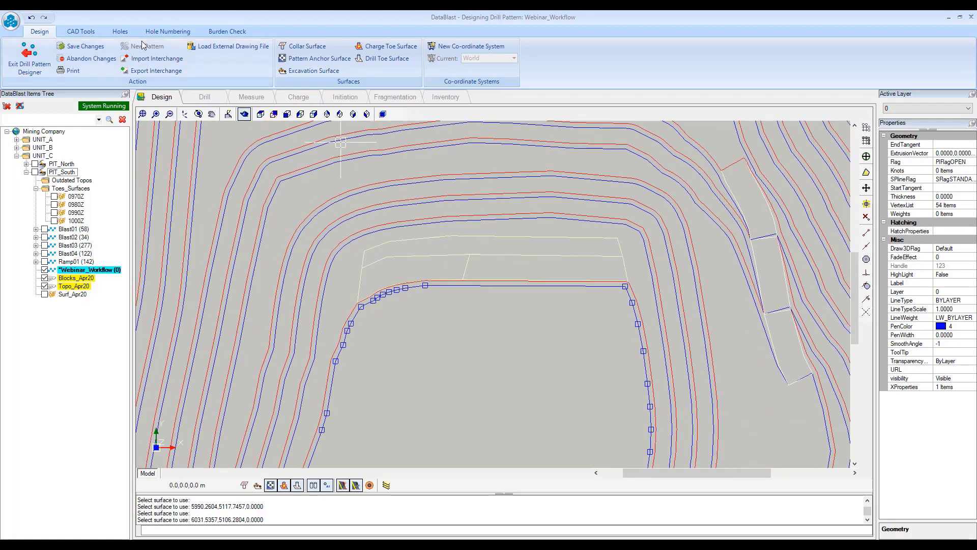
{"action": "left_click", "coordinate": [270, 484]}
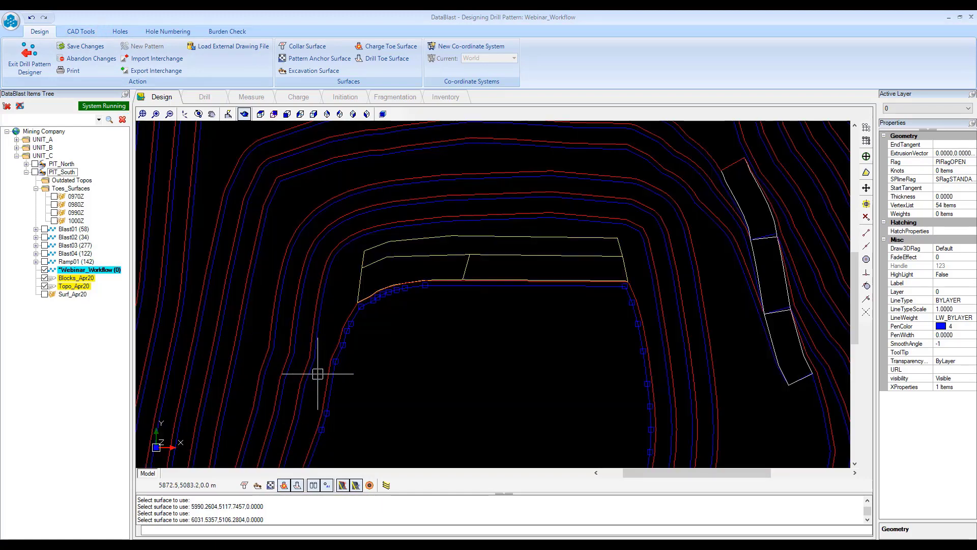
{"action": "left_click", "coordinate": [271, 485]}
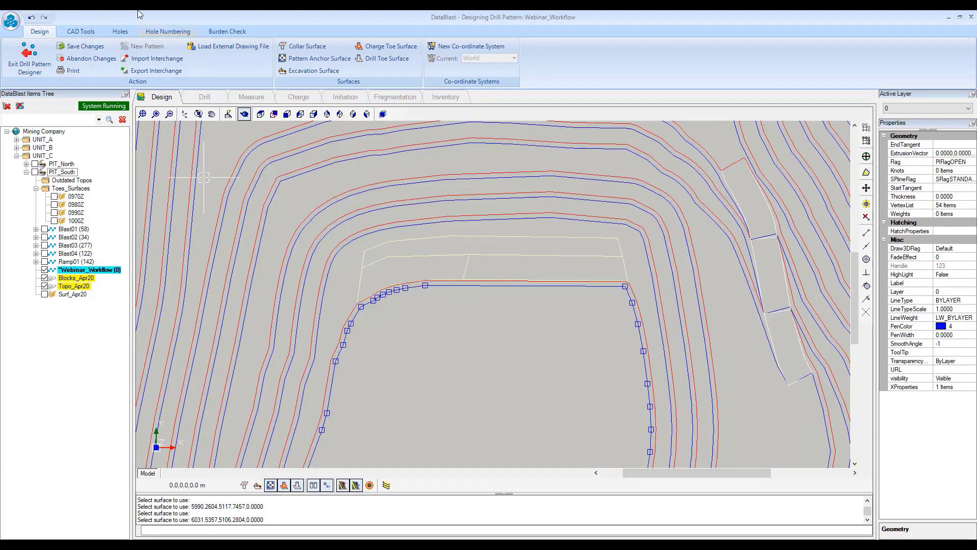
Create an RL surface at RL 978 using the displayed pattern anchor surface as its limits, and hide the anchor surface
{"action": "left_click", "coordinate": [82, 32]}
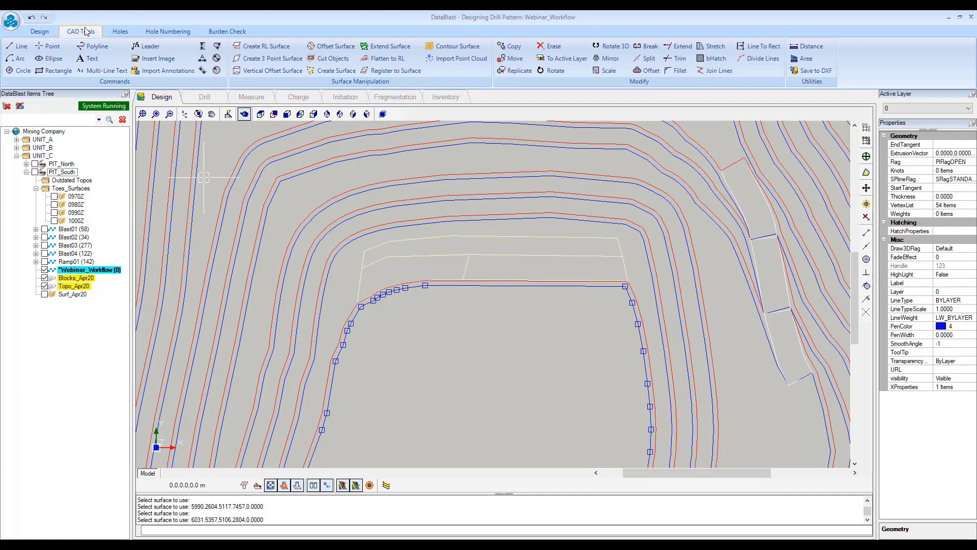
{"action": "left_click", "coordinate": [262, 49]}
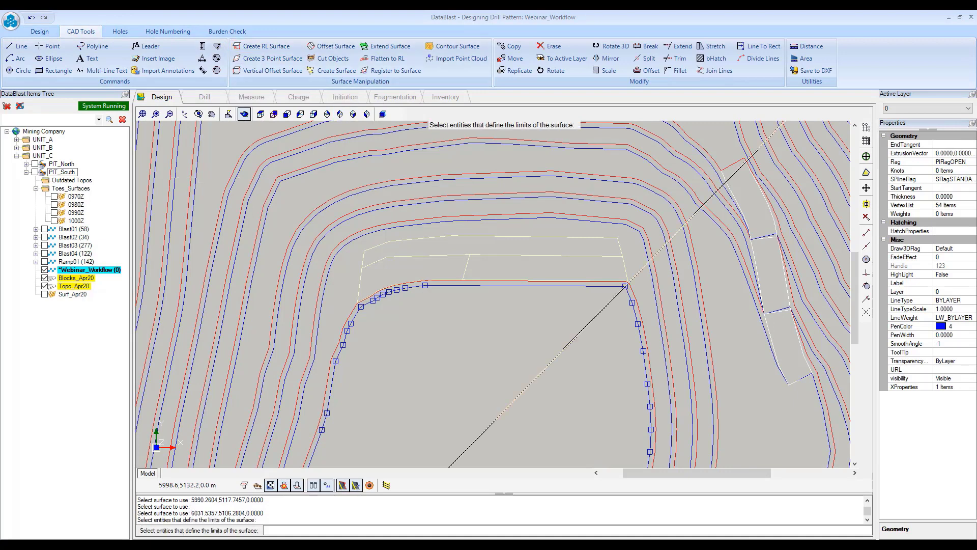
{"action": "key", "text": "Return"}
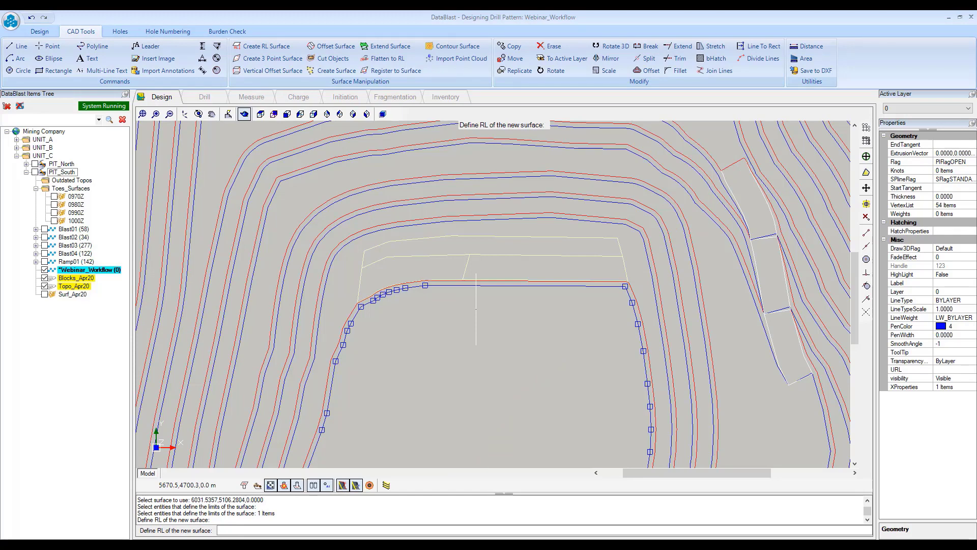
{"action": "type", "text": "978"}
{"action": "key", "text": "Return"}
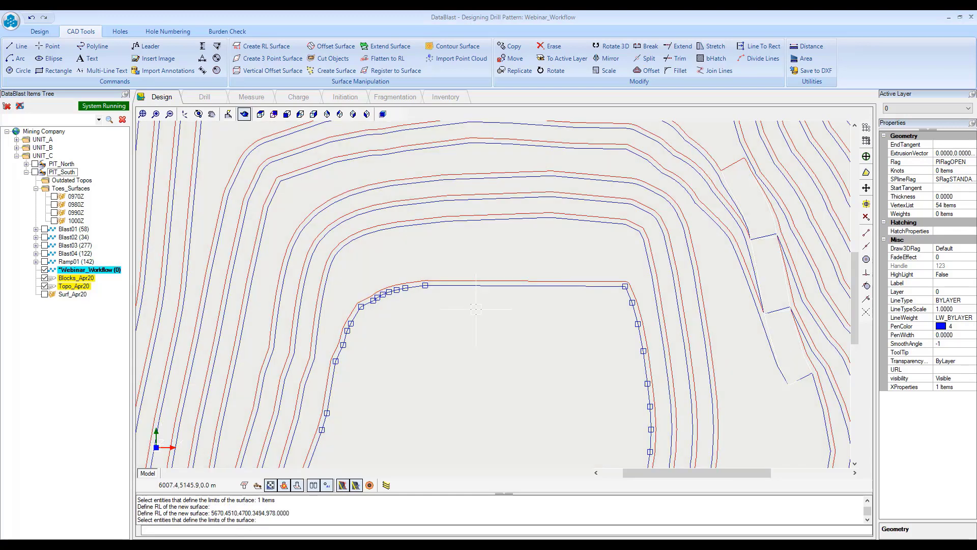
{"action": "left_click", "coordinate": [270, 485]}
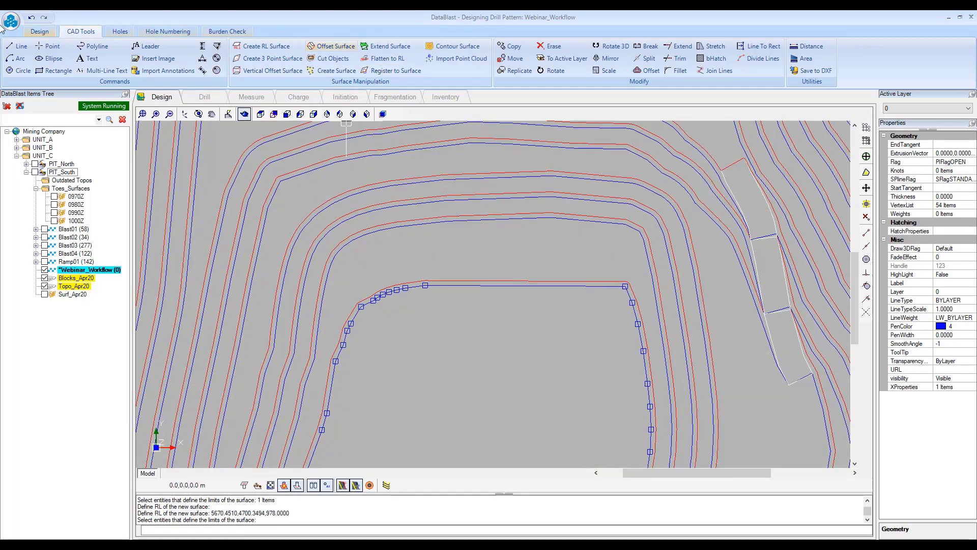
Assign the new RL 978 surface as both the charge toe surface and the drill toe surface
{"action": "scroll", "coordinate": [355, 66], "scroll_direction": "up", "scroll_amount": 1}
{"action": "left_click", "coordinate": [381, 50]}
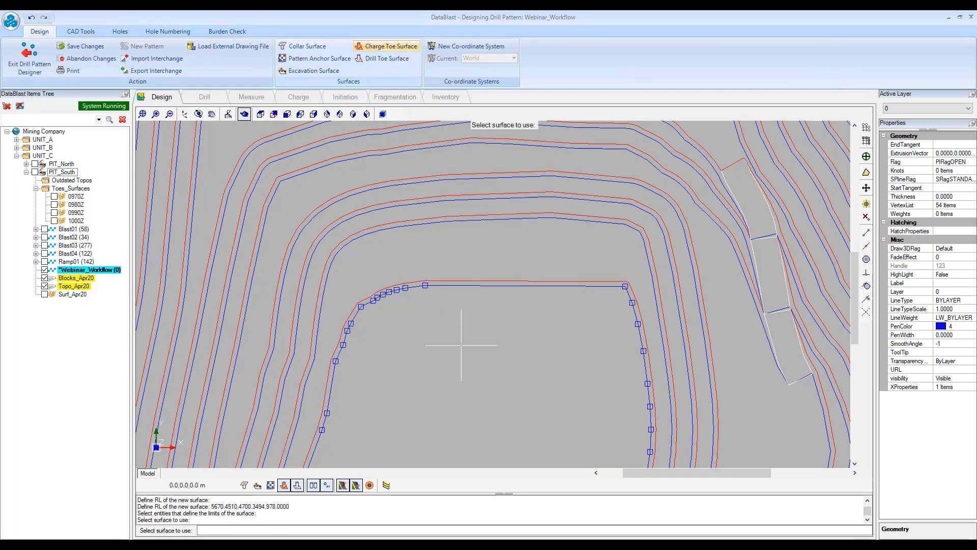
{"action": "left_click", "coordinate": [462, 345]}
{"action": "left_click", "coordinate": [382, 59]}
{"action": "left_click", "coordinate": [446, 324]}
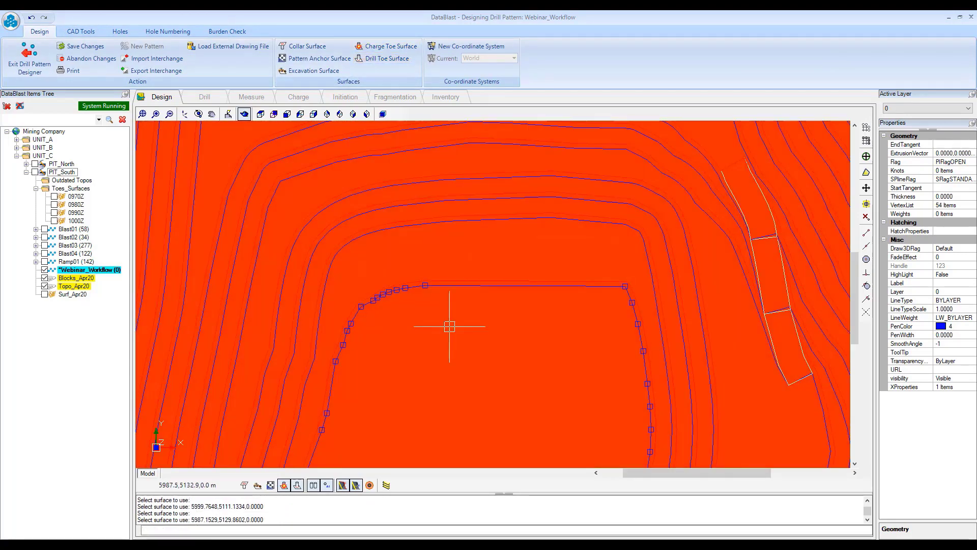
Display the excavation and pattern anchor surfaces, examine their separation from the toe surfaces in 3D, and return to the plan view
{"action": "left_click", "coordinate": [283, 485]}
{"action": "left_click", "coordinate": [271, 485]}
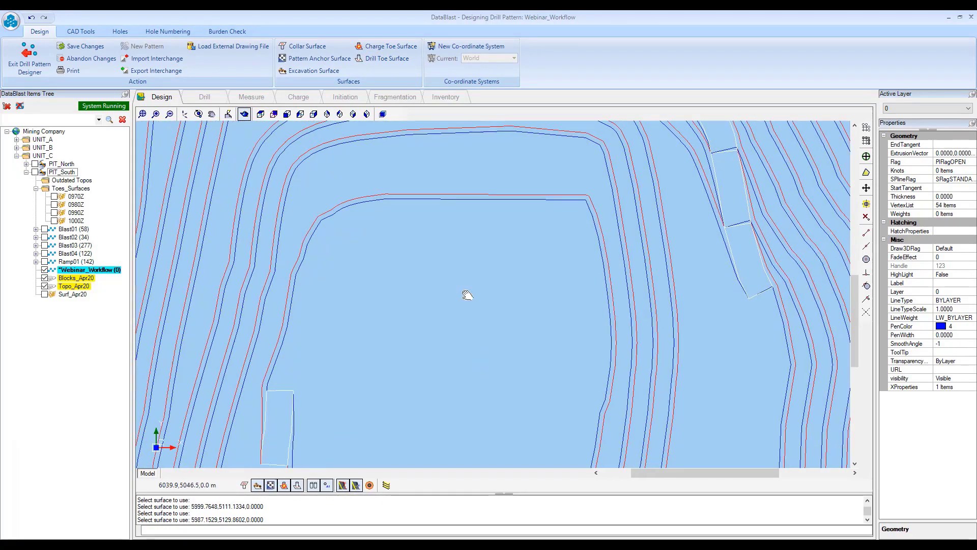
{"action": "scroll", "coordinate": [465, 293], "scroll_direction": "down", "scroll_amount": 6}
{"action": "left_click_drag", "start_coordinate": [502, 361], "coordinate": [497, 283]}
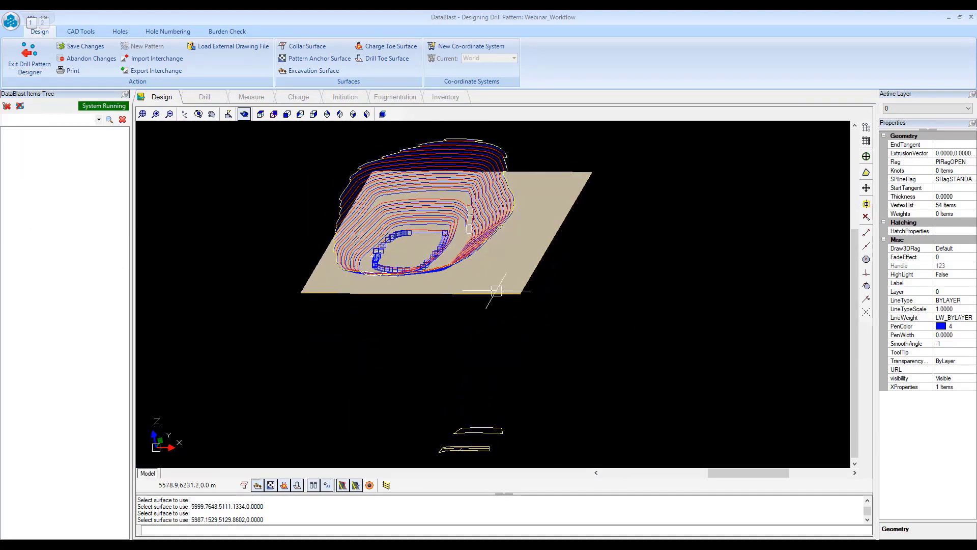
{"action": "scroll", "coordinate": [524, 305], "scroll_direction": "up", "scroll_amount": 6}
{"action": "scroll", "coordinate": [551, 312], "scroll_direction": "up", "scroll_amount": 2}
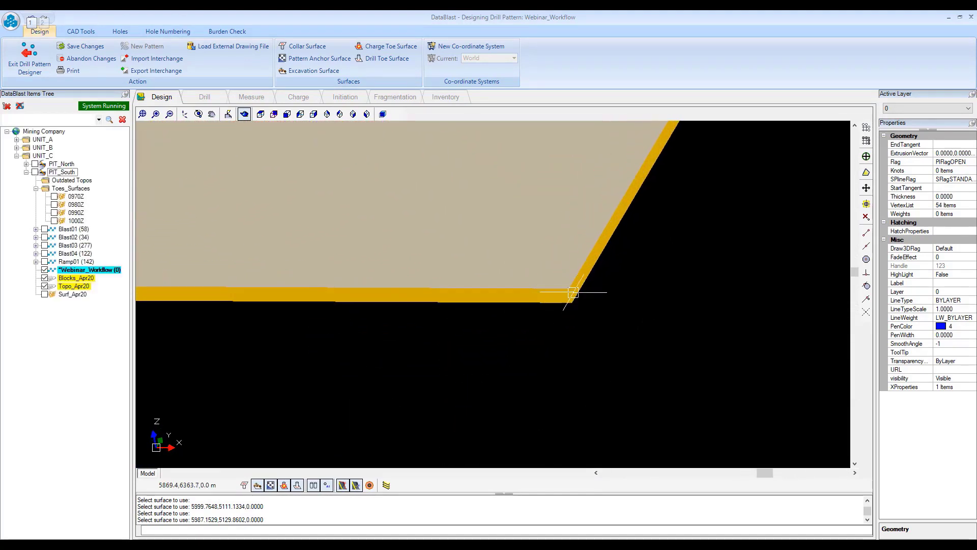
{"action": "scroll", "coordinate": [506, 233], "scroll_direction": "down", "scroll_amount": 12}
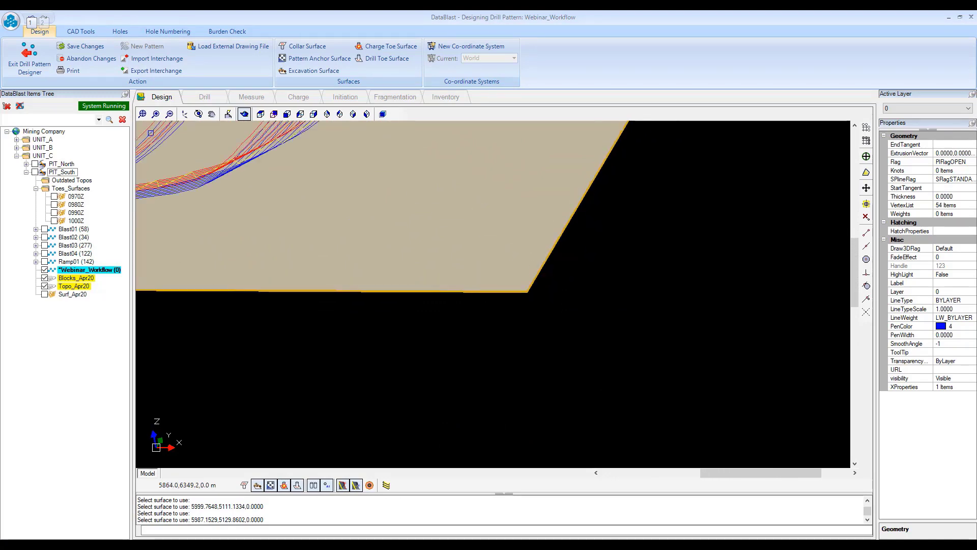
{"action": "left_click_drag", "start_coordinate": [490, 322], "coordinate": [554, 410]}
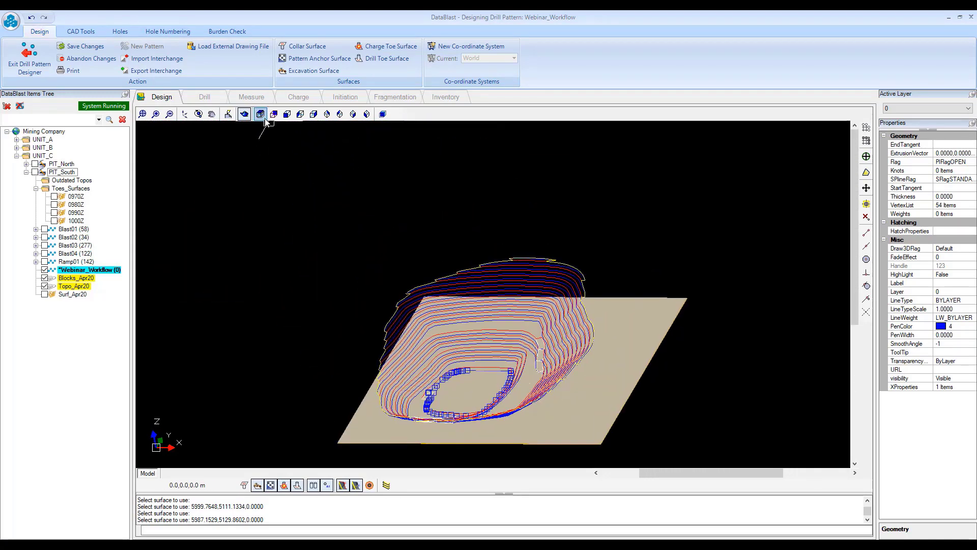
{"action": "left_click", "coordinate": [260, 114]}
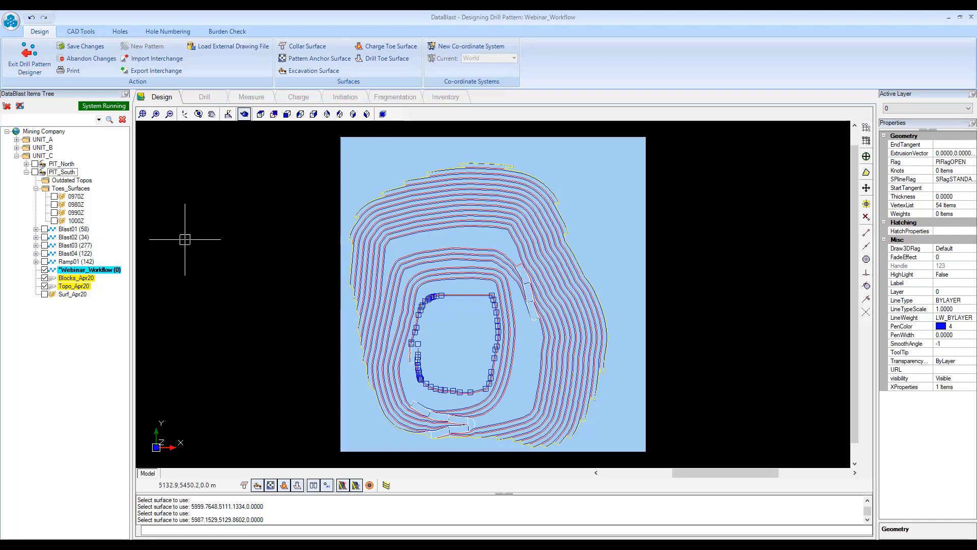
Deselect the toe line and hide the excavation and pattern anchor surfaces
{"action": "key", "text": "Escape"}
{"action": "left_click", "coordinate": [262, 486]}
{"action": "left_click", "coordinate": [271, 485]}
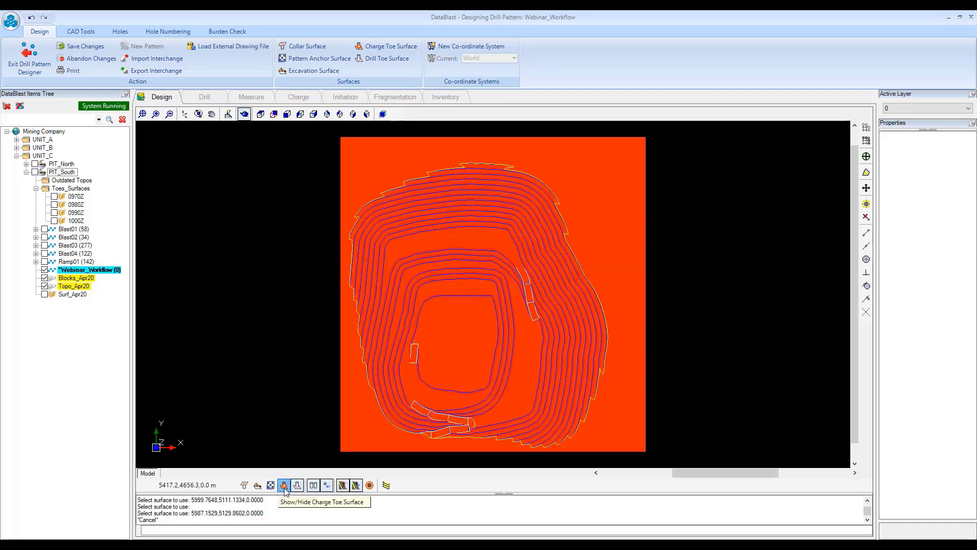
Check the display of each assigned pattern surface, leave all of them hidden, and save the pattern changes
{"action": "left_click", "coordinate": [284, 485]}
{"action": "left_click", "coordinate": [297, 486]}
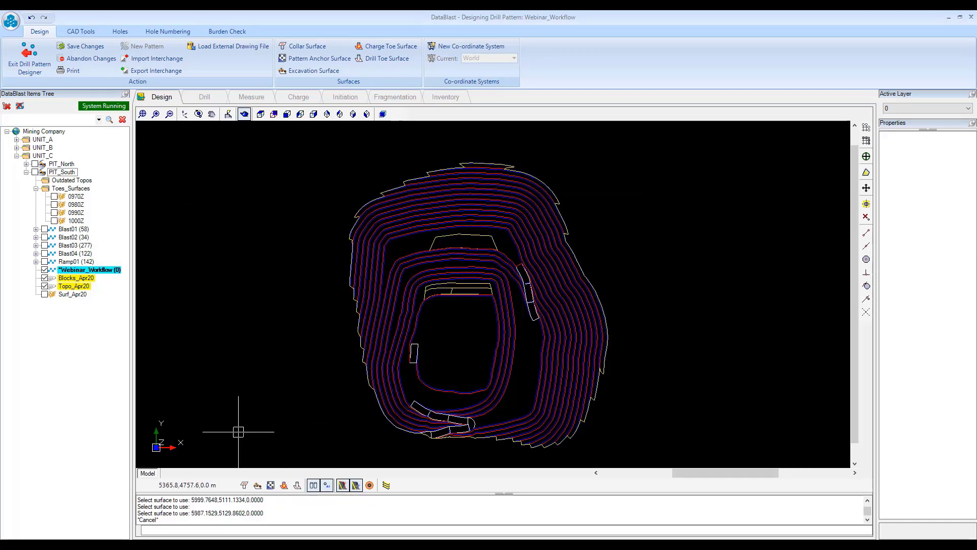
{"action": "left_click", "coordinate": [298, 485]}
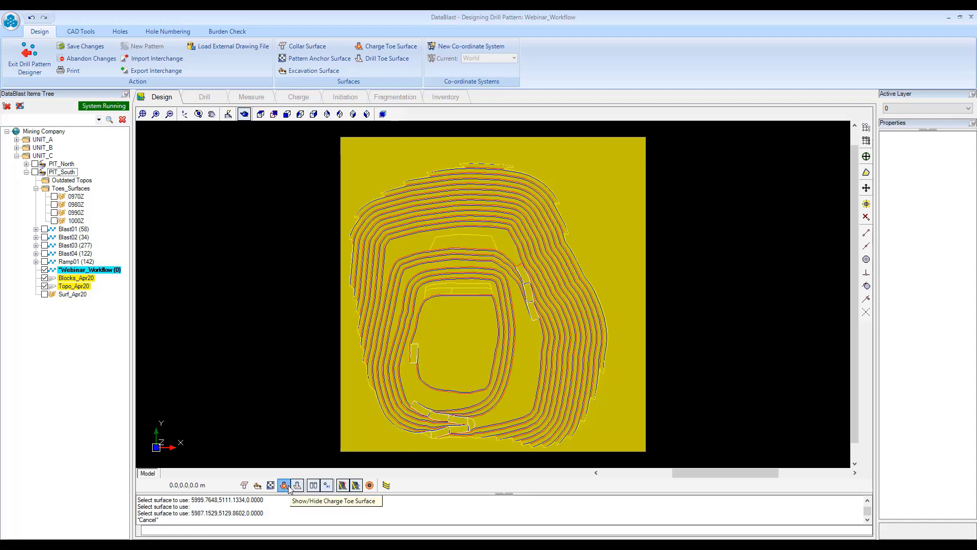
{"action": "left_click", "coordinate": [284, 485]}
{"action": "left_click", "coordinate": [271, 485]}
{"action": "left_click", "coordinate": [257, 485]}
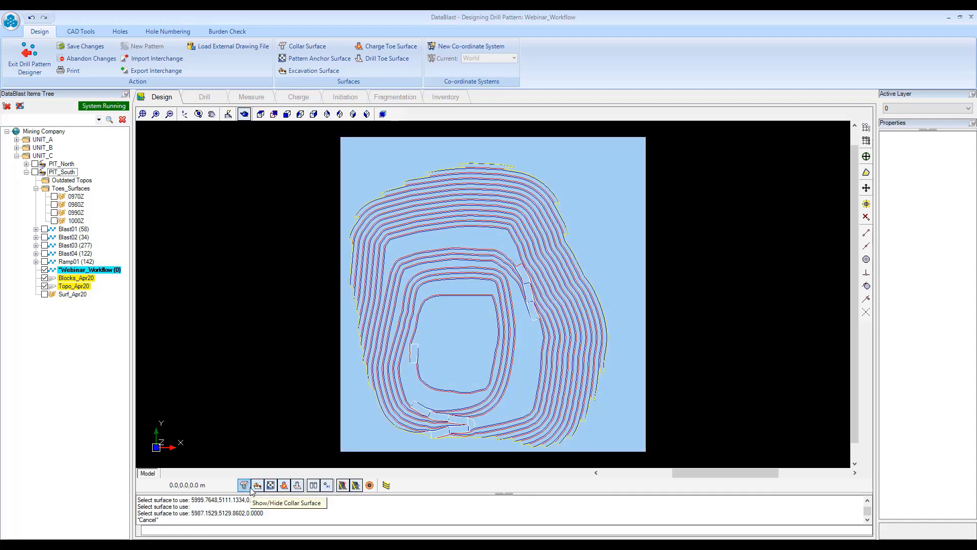
{"action": "left_click", "coordinate": [257, 485]}
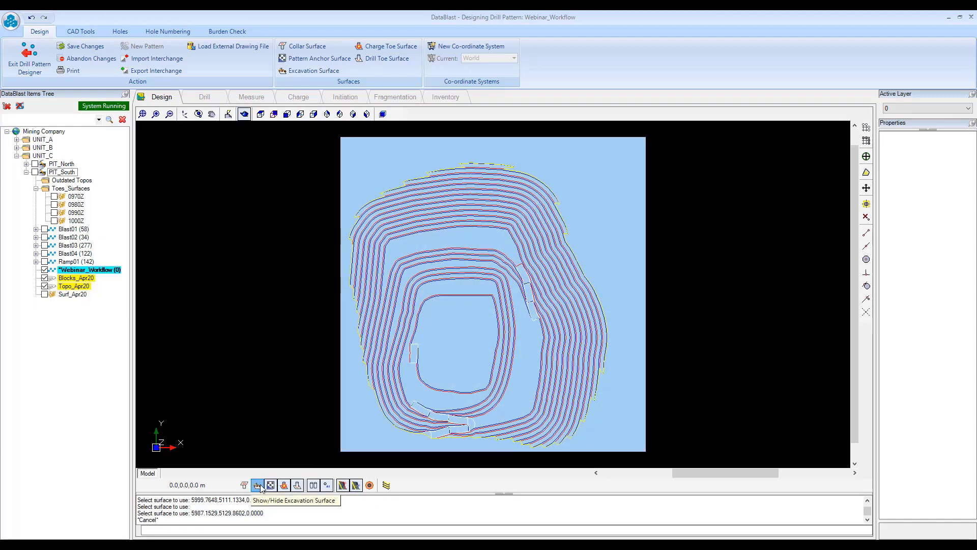
{"action": "left_click", "coordinate": [271, 485]}
{"action": "left_click", "coordinate": [284, 485]}
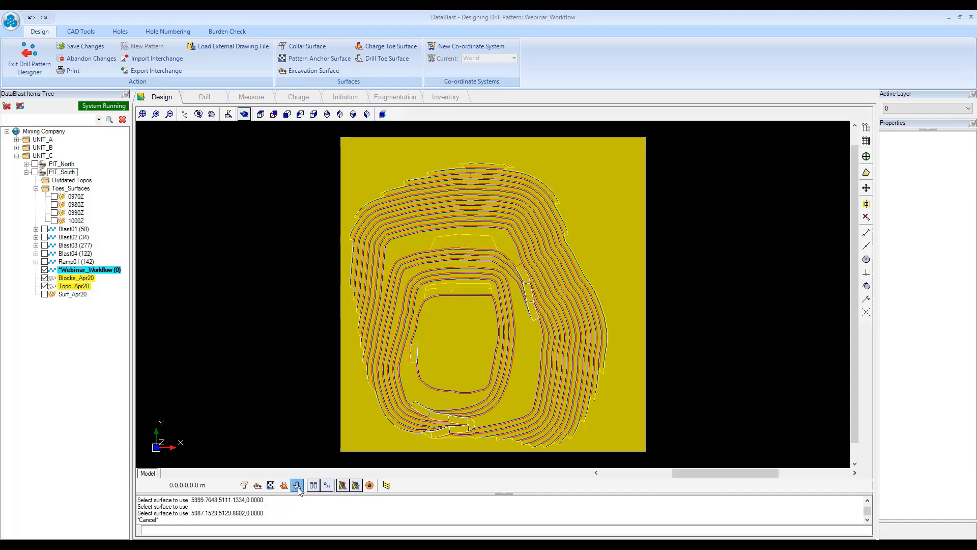
{"action": "left_click", "coordinate": [298, 485]}
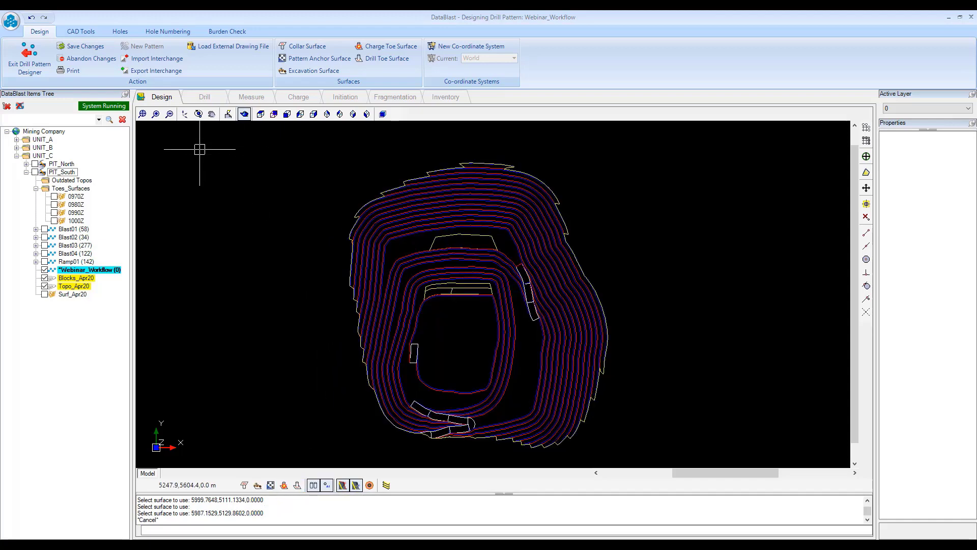
{"action": "left_click", "coordinate": [74, 46]}
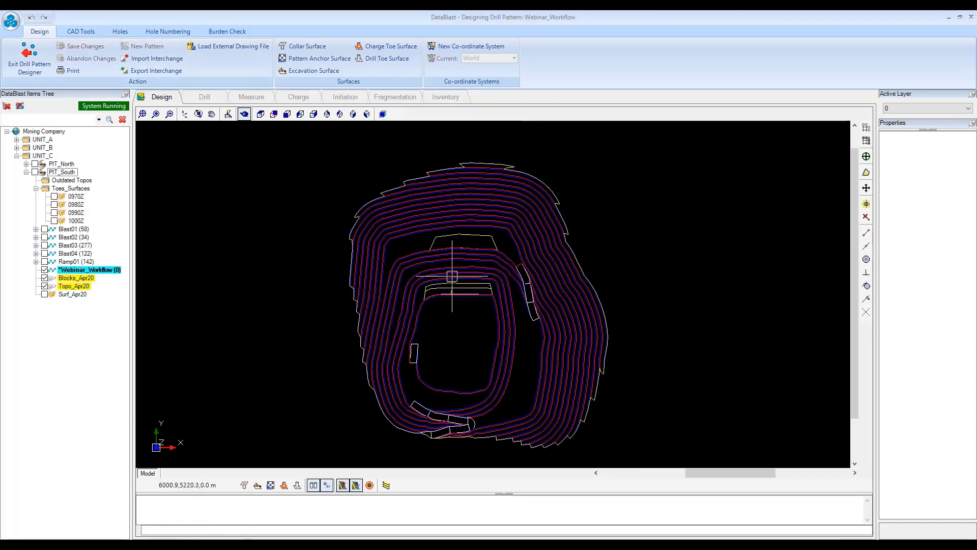
Start a grid hole pattern with its origin at the large block's lower-left corner and rows aligned along its lower edge to the right end
{"action": "scroll", "coordinate": [452, 276], "scroll_direction": "up", "scroll_amount": 5}
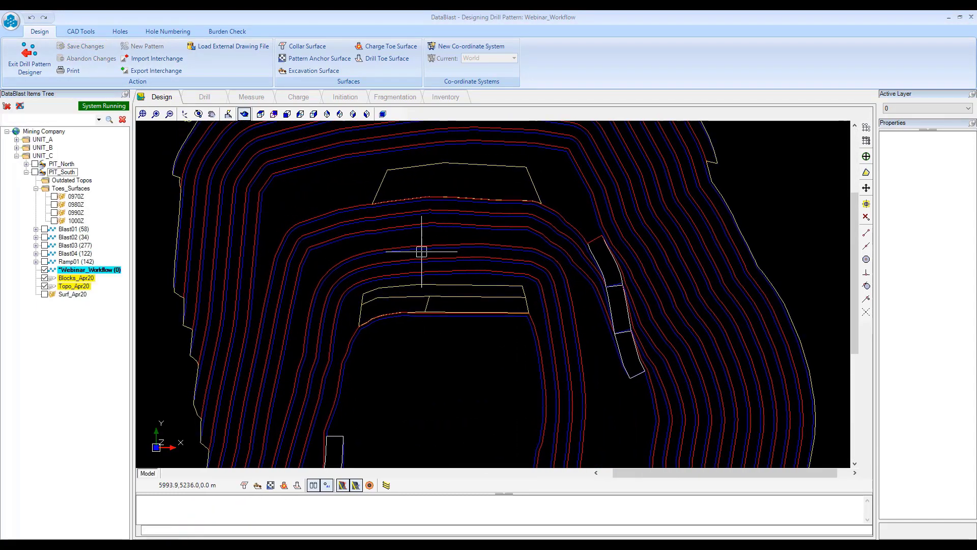
{"action": "scroll", "coordinate": [421, 251], "scroll_direction": "up", "scroll_amount": 2}
{"action": "scroll", "coordinate": [436, 283], "scroll_direction": "up", "scroll_amount": 2}
{"action": "scroll", "coordinate": [501, 366], "scroll_direction": "up", "scroll_amount": 2}
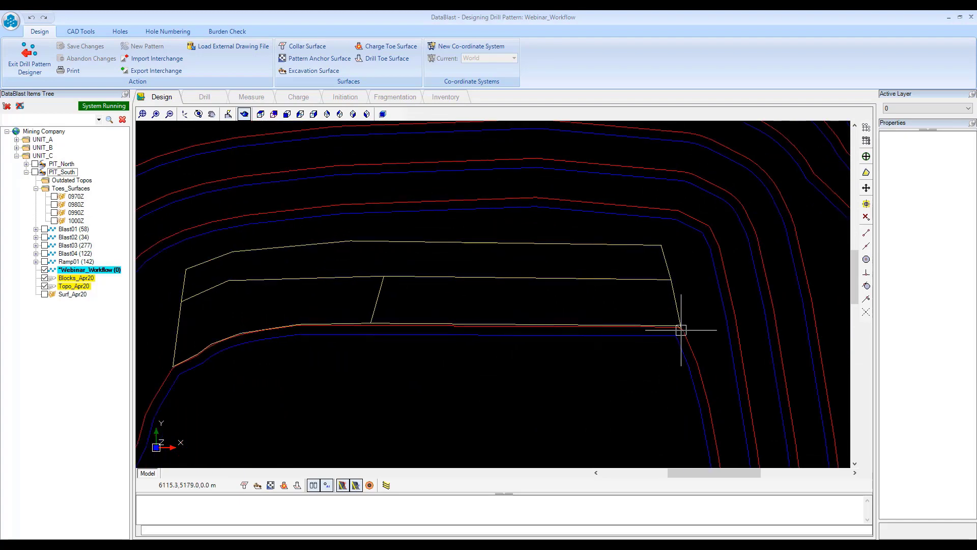
{"action": "scroll", "coordinate": [448, 346], "scroll_direction": "up", "scroll_amount": 2}
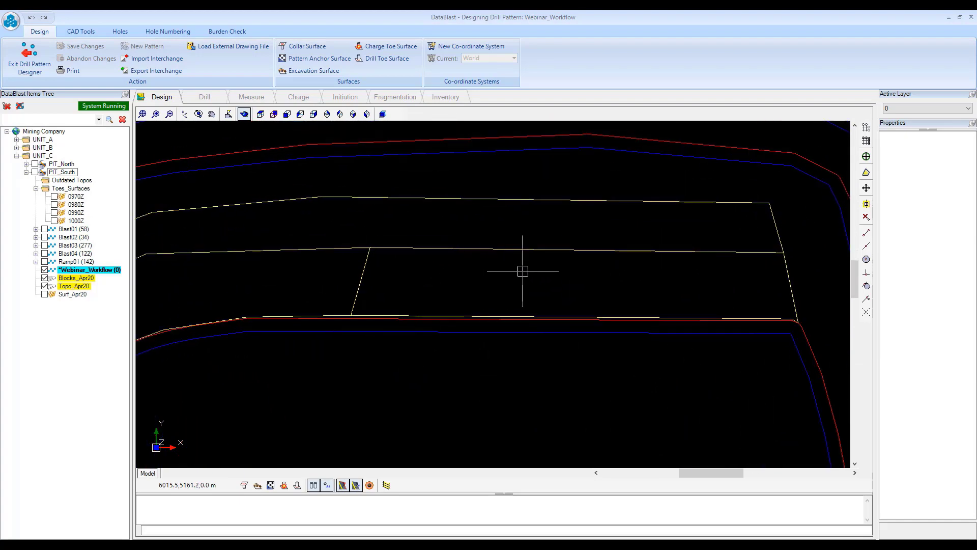
{"action": "scroll", "coordinate": [523, 270], "scroll_direction": "up", "scroll_amount": 2}
{"action": "scroll", "coordinate": [469, 312], "scroll_direction": "up", "scroll_amount": 1}
{"action": "scroll", "coordinate": [383, 333], "scroll_direction": "up", "scroll_amount": 1}
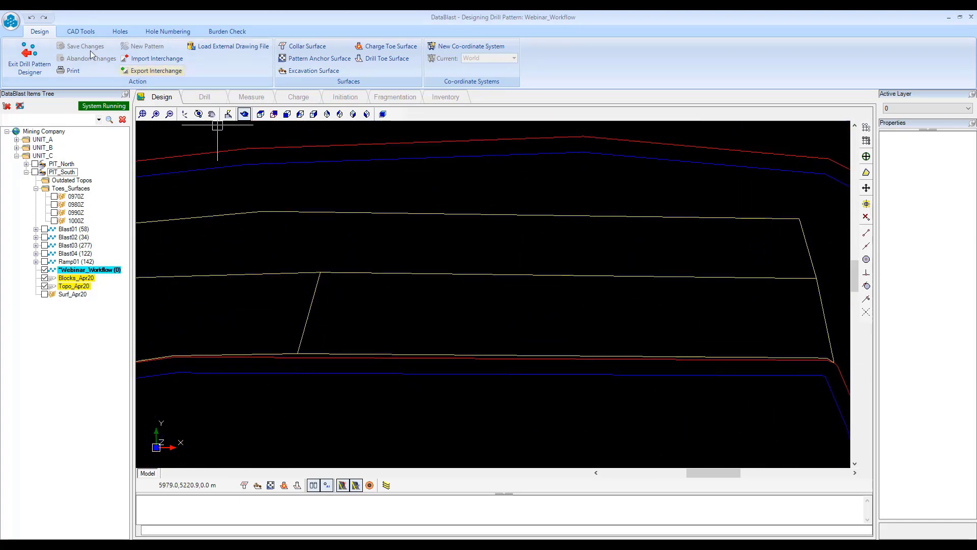
{"action": "left_click", "coordinate": [118, 32]}
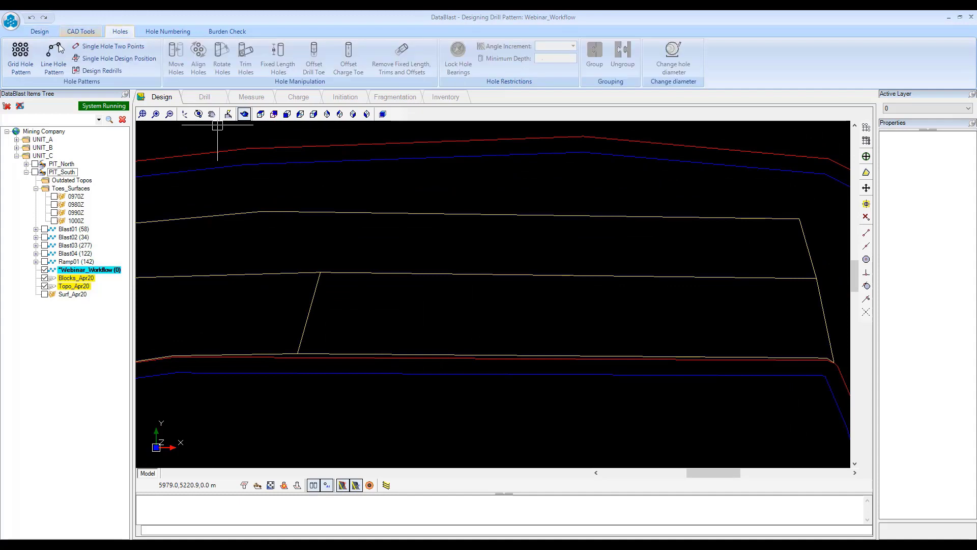
{"action": "left_click", "coordinate": [21, 57]}
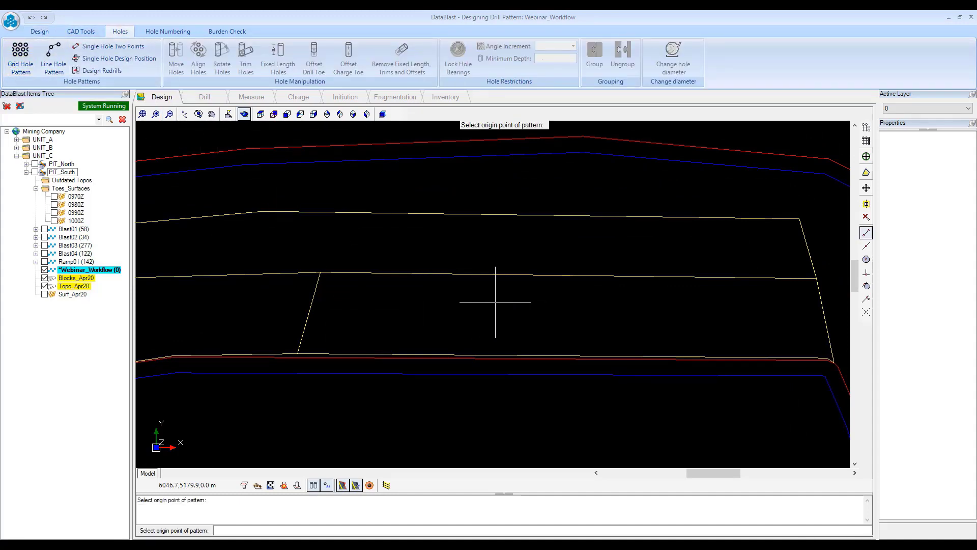
{"action": "left_click", "coordinate": [298, 353]}
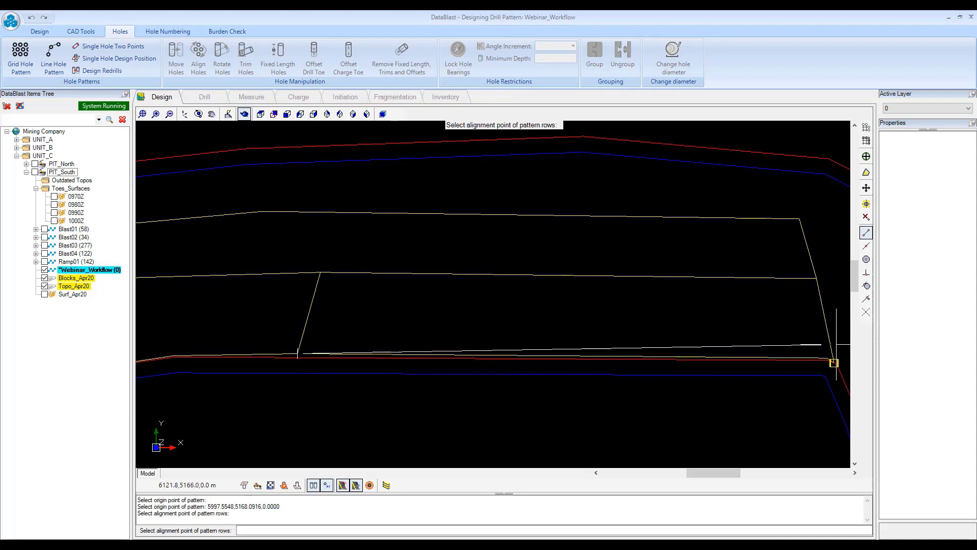
{"action": "left_click", "coordinate": [822, 357]}
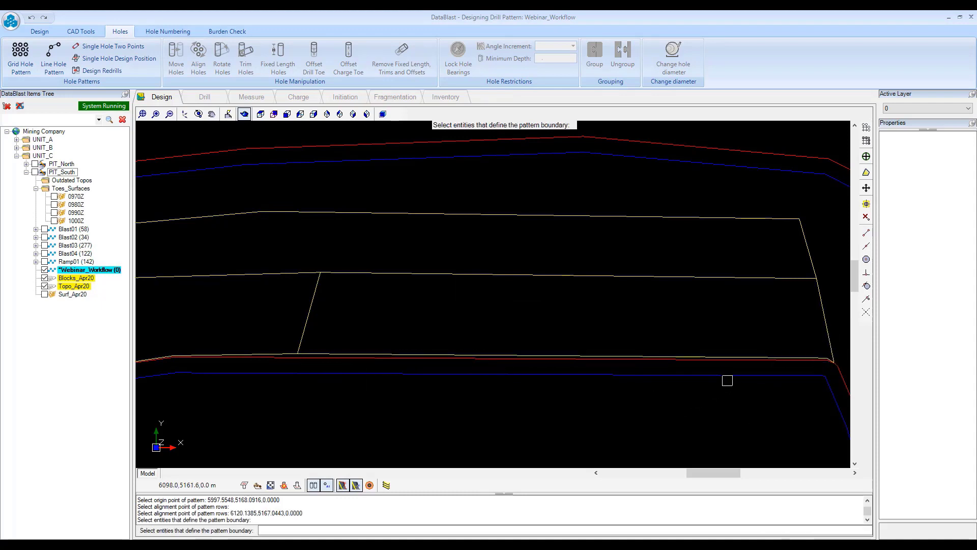
Use the outline of the large lower-right block as the pattern boundary
{"action": "left_click_drag", "start_coordinate": [587, 338], "coordinate": [531, 337]}
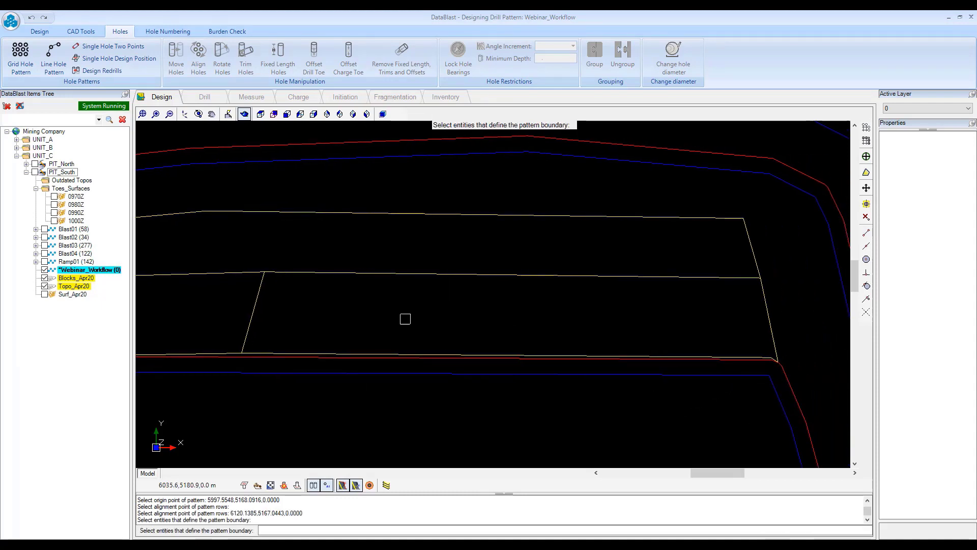
{"action": "left_click", "coordinate": [410, 351]}
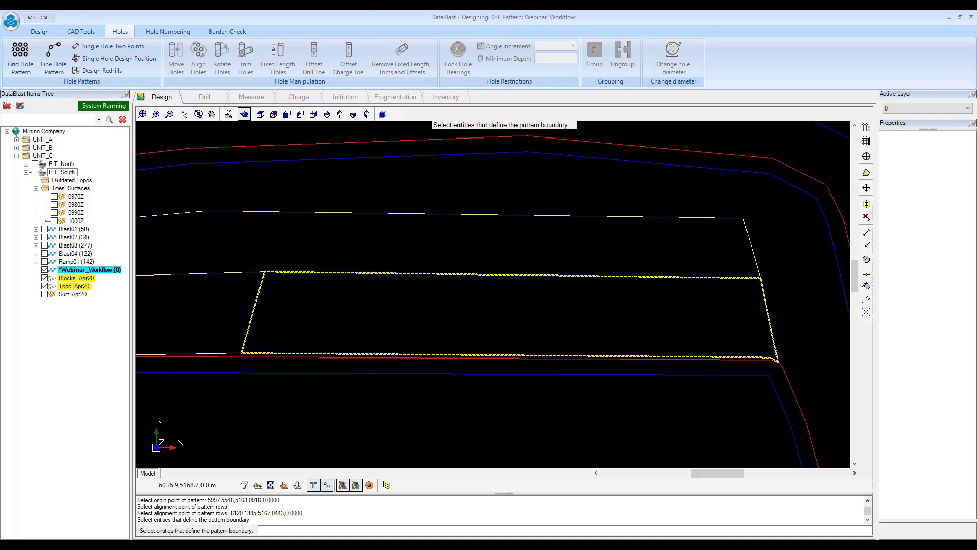
{"action": "key", "text": "Return"}
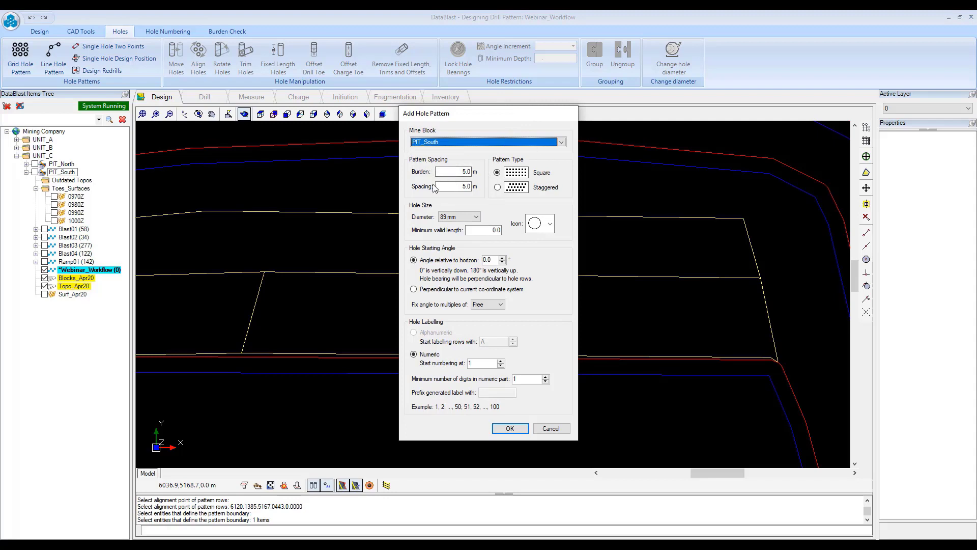
Define a staggered pattern with 4.0 m burden, 89 mm diameter, hollow downward-triangle icon and minimum valid length of 5.0
{"action": "left_click", "coordinate": [456, 171]}
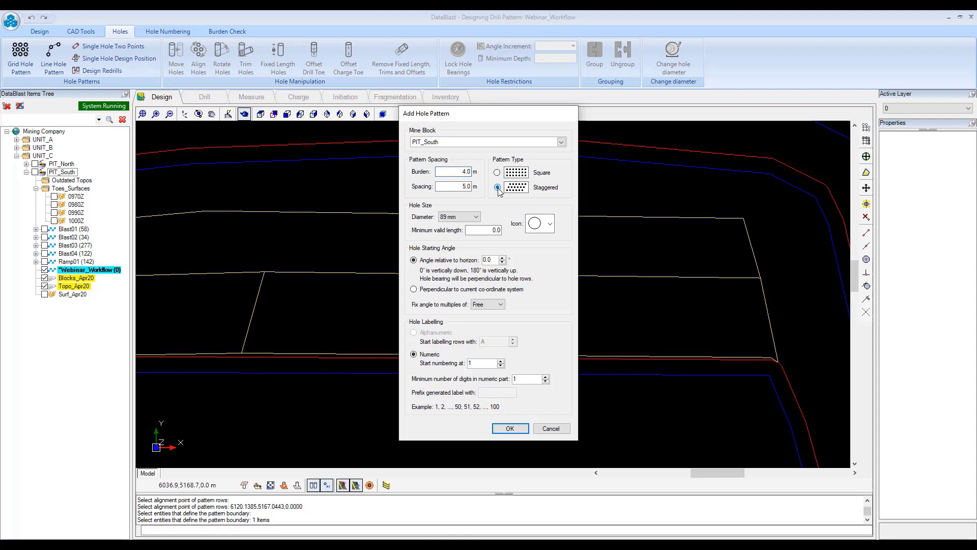
{"action": "left_click", "coordinate": [458, 216]}
{"action": "left_click", "coordinate": [451, 247]}
{"action": "left_click", "coordinate": [549, 223]}
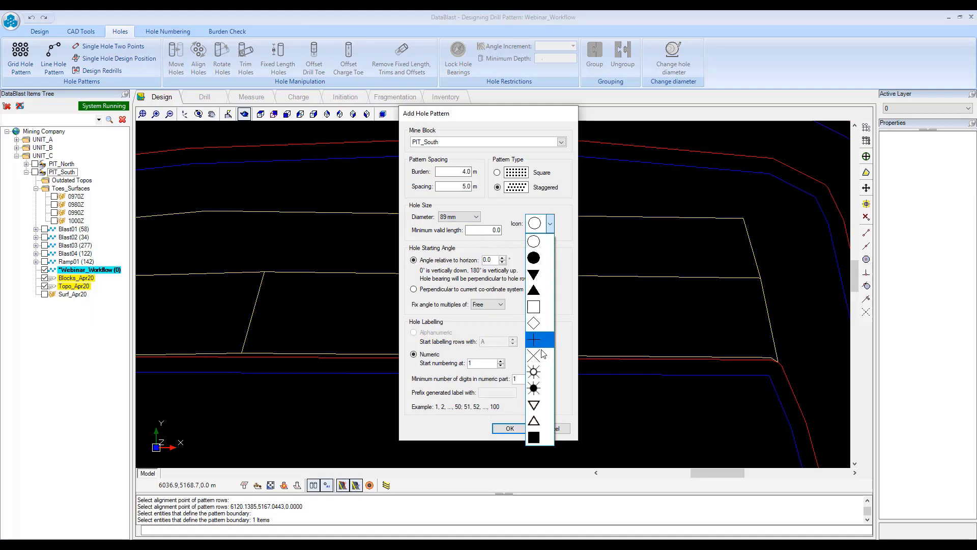
{"action": "left_click", "coordinate": [538, 405]}
{"action": "left_click", "coordinate": [485, 229]}
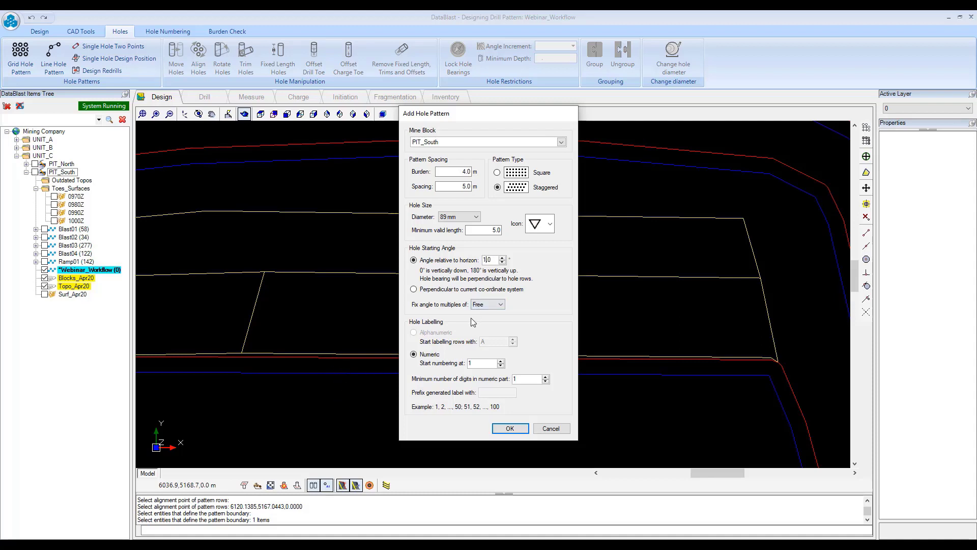
Set the hole starting angle to 10.0° in multiples of 0.5°, and generate the holes with their toes directed below the block's lower edge
{"action": "type", "text": "0"}
{"action": "left_click", "coordinate": [500, 305]}
{"action": "left_click", "coordinate": [486, 304]}
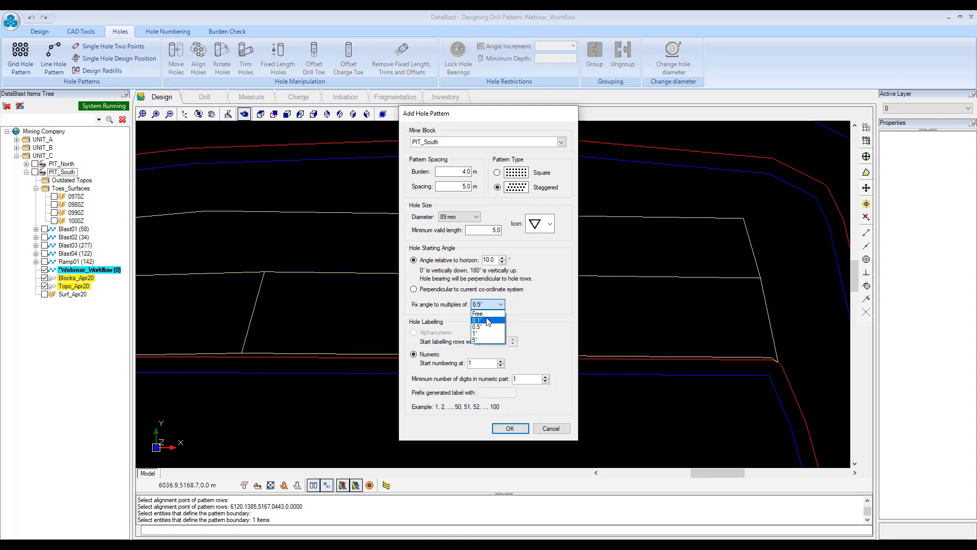
{"action": "left_click", "coordinate": [482, 326]}
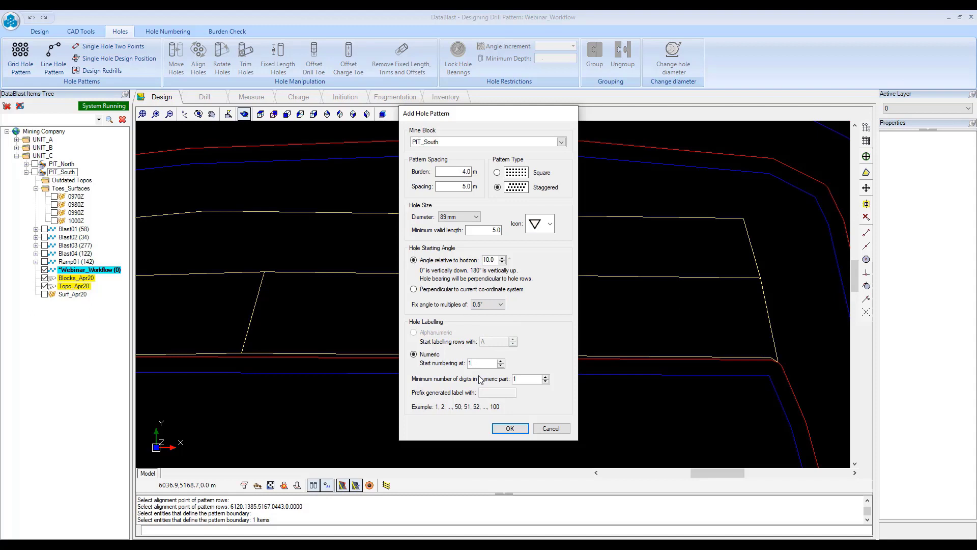
{"action": "left_click", "coordinate": [510, 428]}
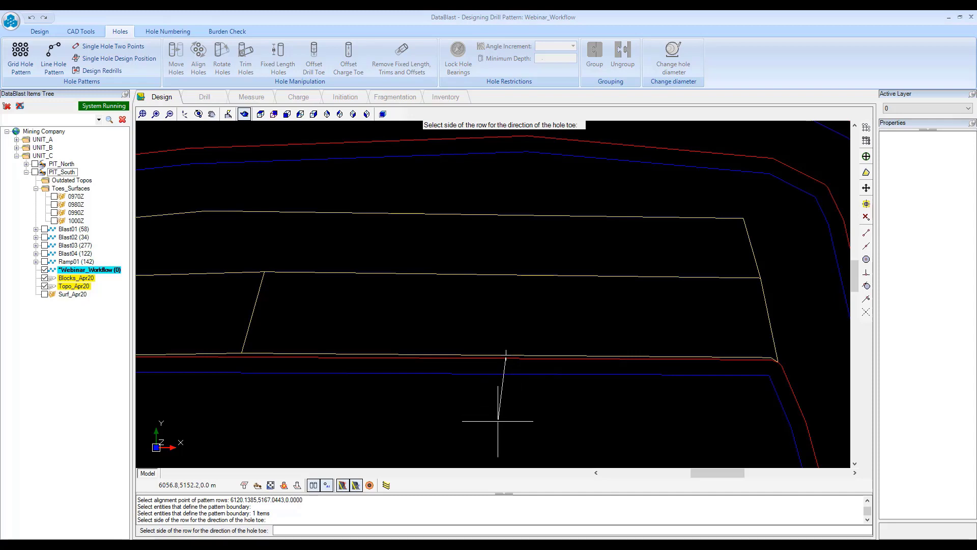
{"action": "left_click", "coordinate": [504, 422]}
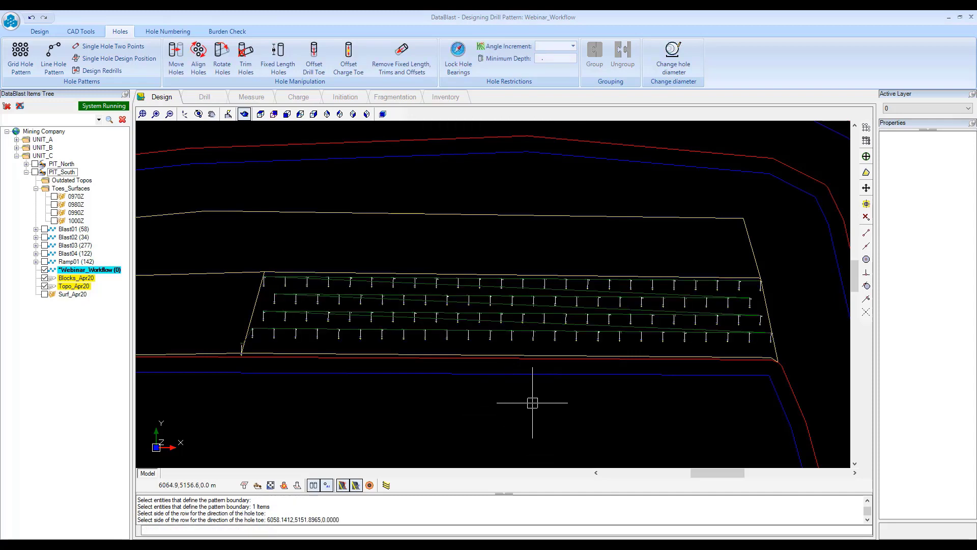
Examine the generated hole rows, their numbering and toe directions across the whole block
{"action": "scroll", "coordinate": [532, 402], "scroll_direction": "up", "scroll_amount": 3}
{"action": "scroll", "coordinate": [349, 283], "scroll_direction": "up", "scroll_amount": 2}
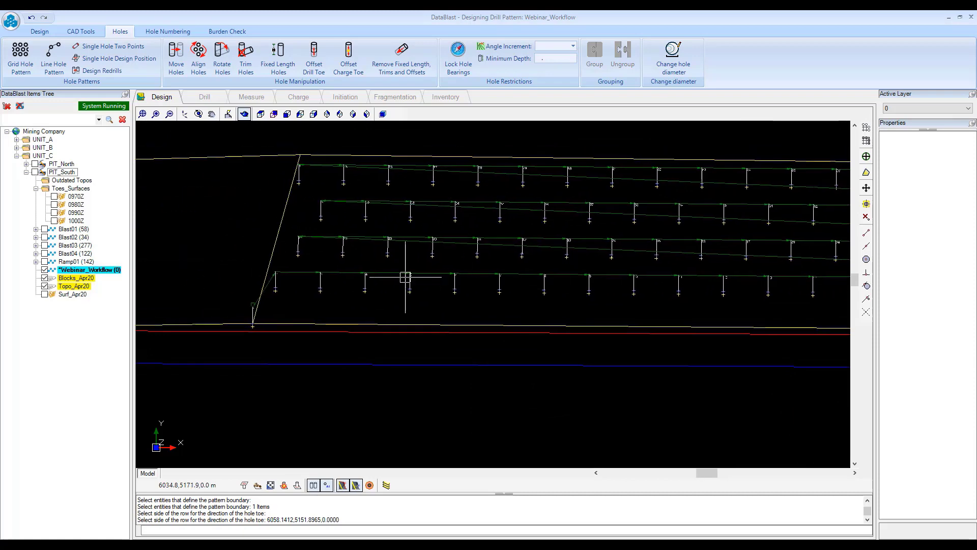
{"action": "scroll", "coordinate": [236, 279], "scroll_direction": "up", "scroll_amount": 1}
{"action": "scroll", "coordinate": [212, 338], "scroll_direction": "up", "scroll_amount": 3}
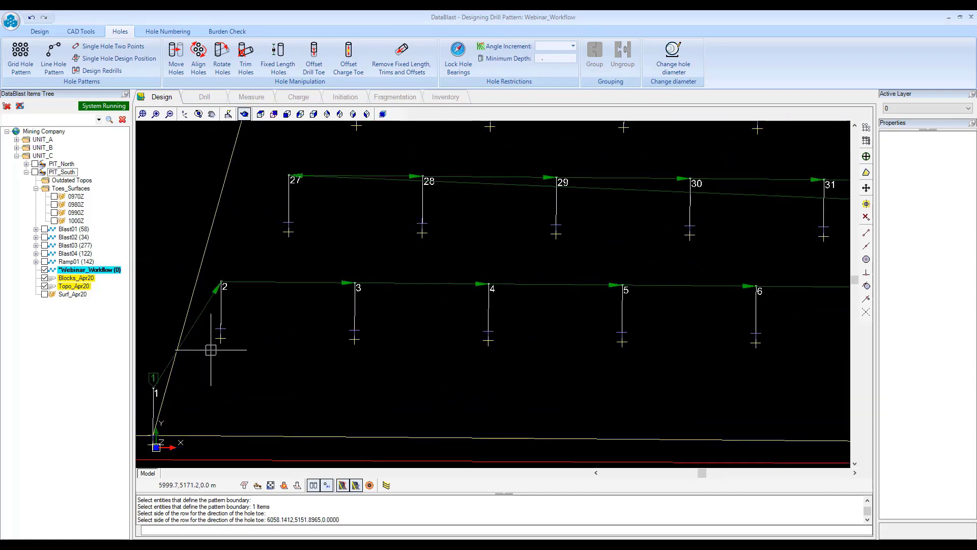
{"action": "scroll", "coordinate": [211, 350], "scroll_direction": "up", "scroll_amount": 2}
{"action": "left_click_drag", "start_coordinate": [226, 355], "coordinate": [334, 331]}
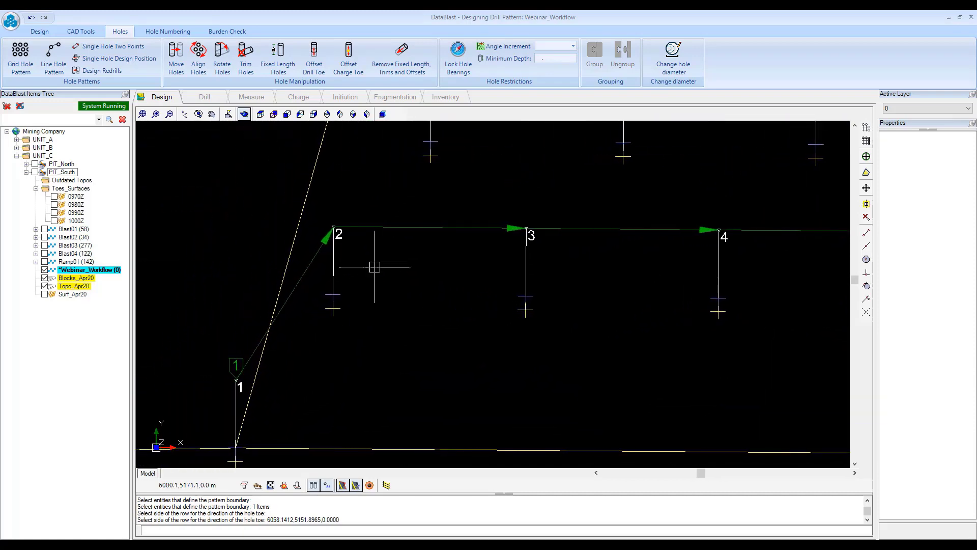
{"action": "left_click_drag", "start_coordinate": [578, 334], "coordinate": [235, 392]}
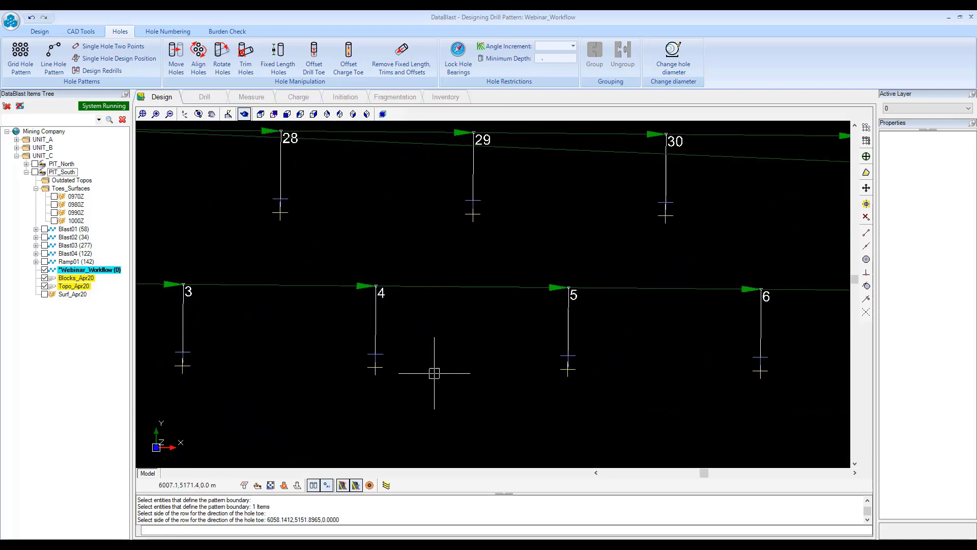
{"action": "scroll", "coordinate": [434, 373], "scroll_direction": "down", "scroll_amount": 4}
{"action": "scroll", "coordinate": [489, 377], "scroll_direction": "up", "scroll_amount": 3}
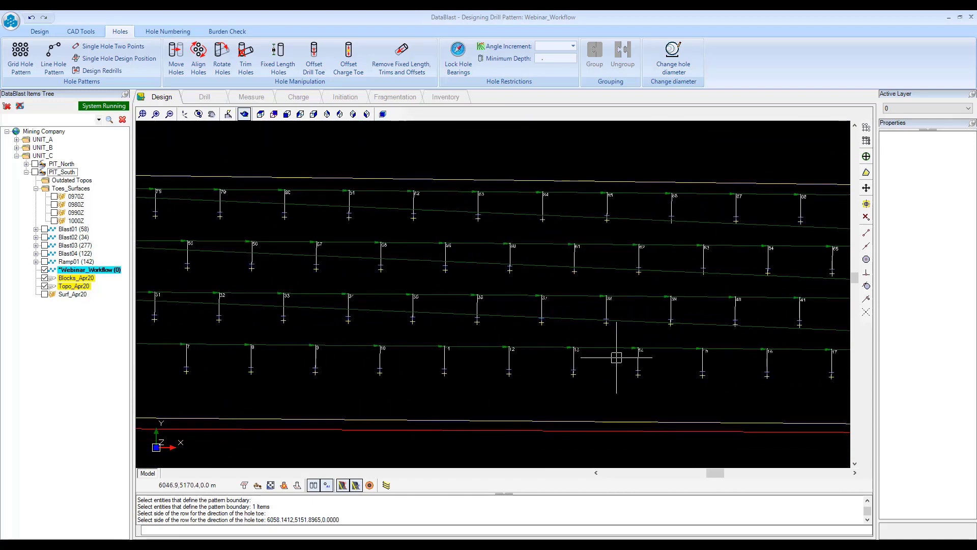
{"action": "left_click_drag", "start_coordinate": [616, 357], "coordinate": [163, 400]}
{"action": "scroll", "coordinate": [392, 331], "scroll_direction": "down", "scroll_amount": 2}
{"action": "left_click_drag", "start_coordinate": [461, 345], "coordinate": [415, 338]}
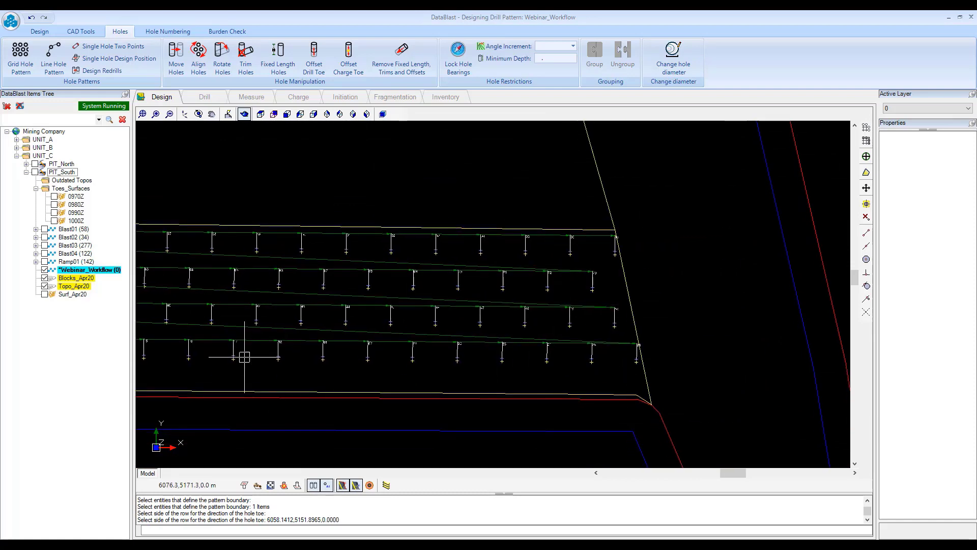
{"action": "left_click_drag", "start_coordinate": [245, 356], "coordinate": [604, 356]}
{"action": "left_click_drag", "start_coordinate": [365, 343], "coordinate": [632, 346]}
{"action": "mouse_move", "coordinate": [342, 306]}
{"action": "left_mouse_down"}
{"action": "mouse_move", "coordinate": [351, 313]}
{"action": "mouse_move", "coordinate": [262, 340]}
{"action": "left_mouse_up"}
{"action": "left_click_drag", "start_coordinate": [529, 340], "coordinate": [366, 329]}
{"action": "mouse_move", "coordinate": [521, 339]}
{"action": "left_mouse_down"}
{"action": "mouse_move", "coordinate": [500, 345]}
{"action": "mouse_move", "coordinate": [817, 343]}
{"action": "left_mouse_up"}
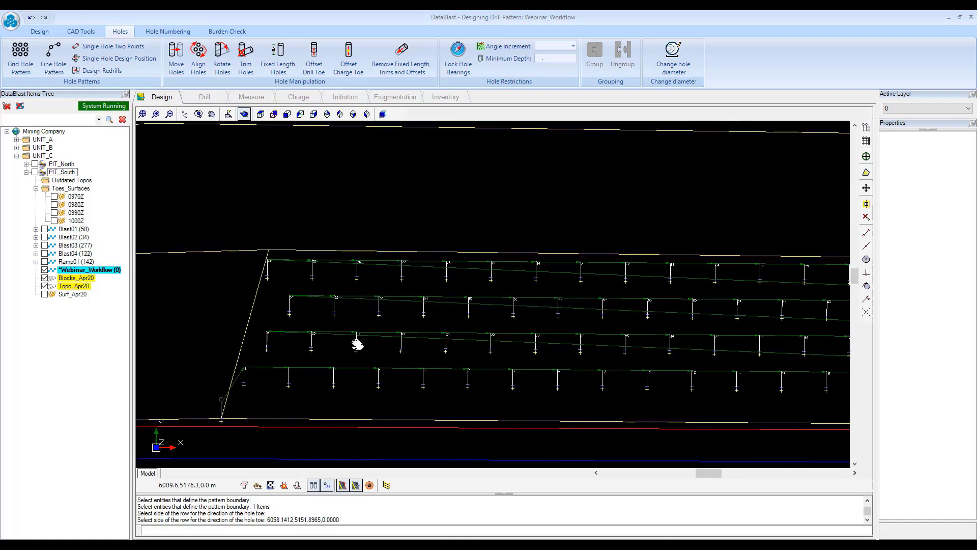
{"action": "left_click_drag", "start_coordinate": [357, 344], "coordinate": [670, 343]}
{"action": "left_click_drag", "start_coordinate": [565, 343], "coordinate": [197, 337]}
{"action": "scroll", "coordinate": [545, 328], "scroll_direction": "down", "scroll_amount": 5}
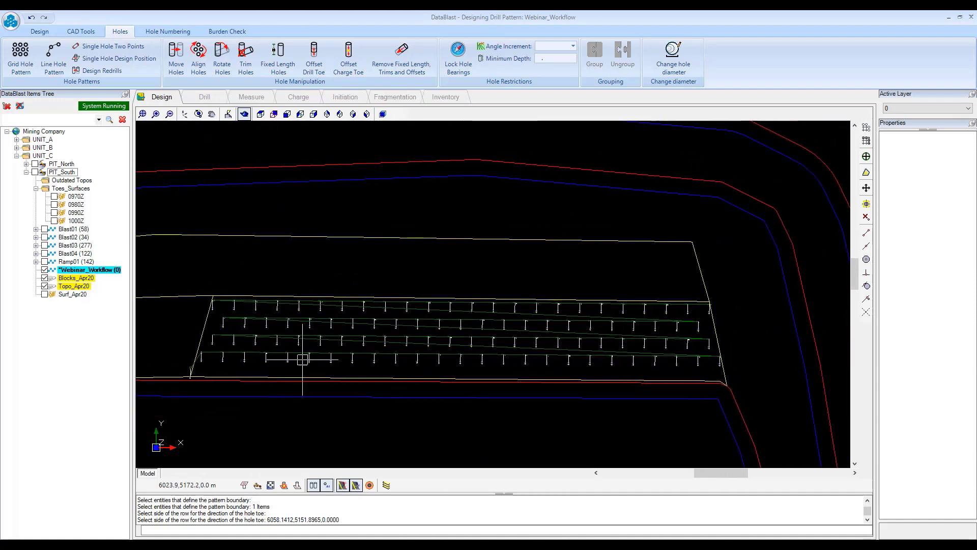
Delete hole 1, which sits at the block's lower-left corner on the boundary line
{"action": "left_click_drag", "start_coordinate": [214, 352], "coordinate": [565, 351]}
{"action": "scroll", "coordinate": [515, 362], "scroll_direction": "up", "scroll_amount": 5}
{"action": "scroll", "coordinate": [595, 382], "scroll_direction": "up", "scroll_amount": 4}
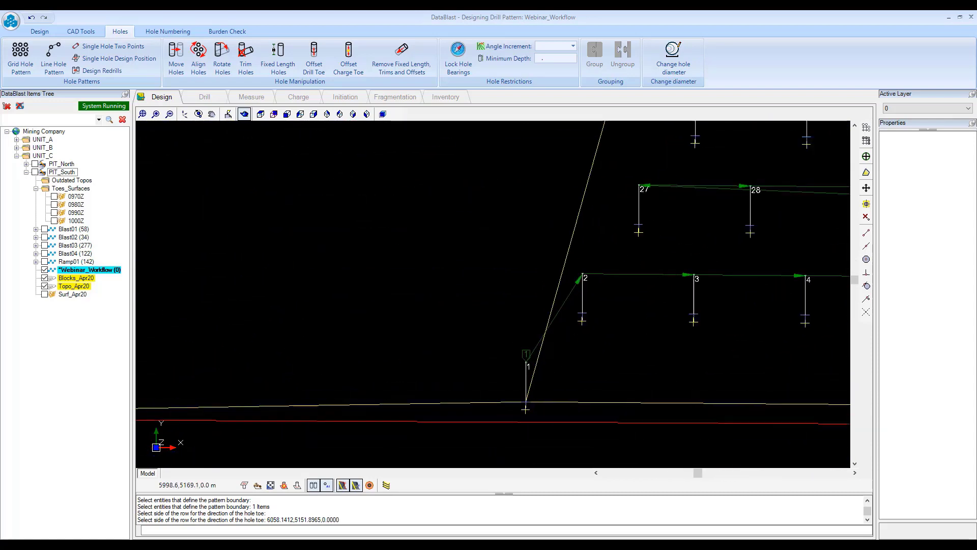
{"action": "left_click", "coordinate": [522, 359]}
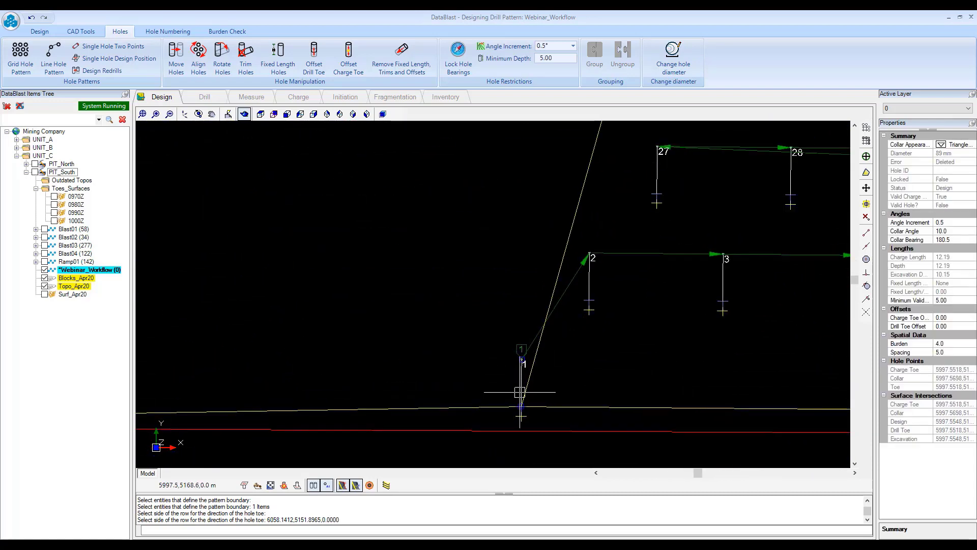
{"action": "key", "text": "Delete"}
Set the hole numbering's starting number to 1
{"action": "scroll", "coordinate": [631, 354], "scroll_direction": "down", "scroll_amount": 3}
{"action": "scroll", "coordinate": [617, 320], "scroll_direction": "up", "scroll_amount": 2}
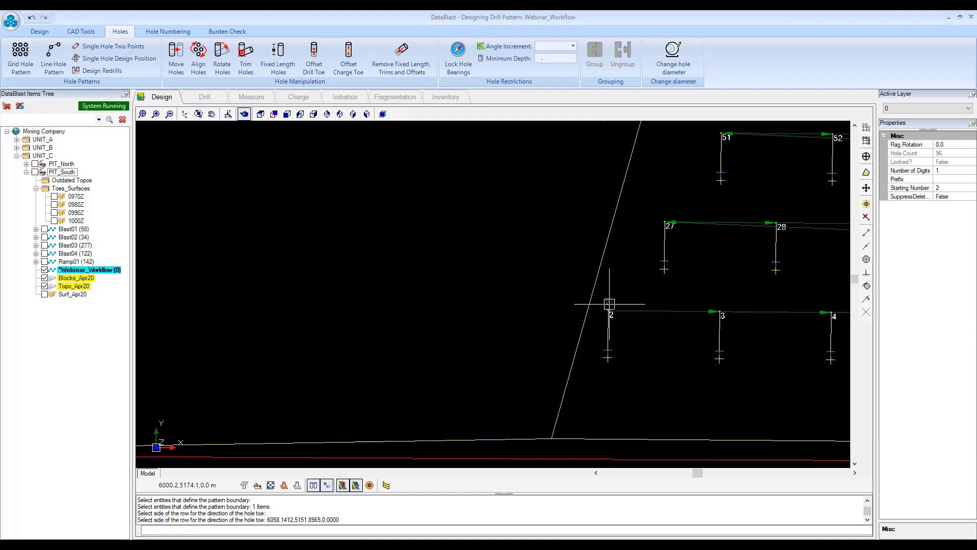
{"action": "left_click", "coordinate": [947, 188]}
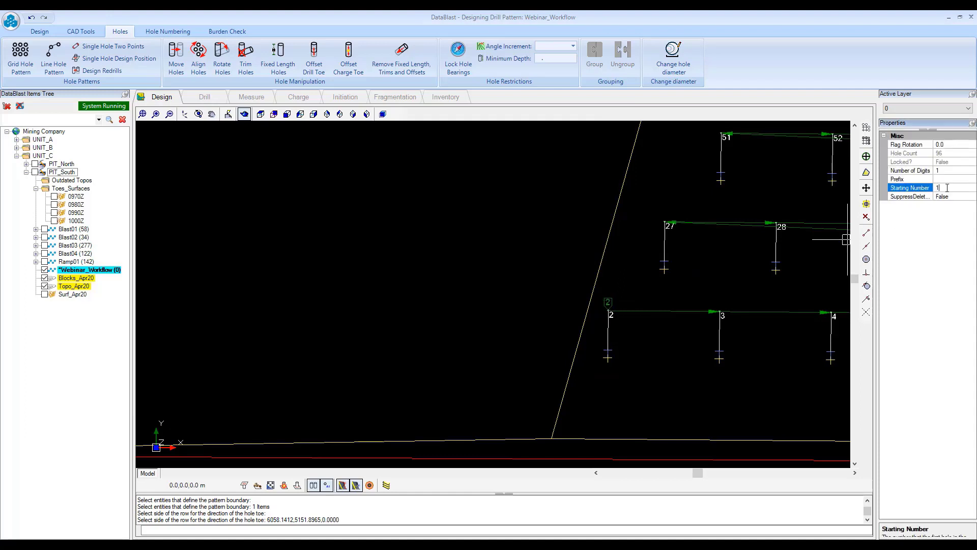
{"action": "type", "text": "1"}
{"action": "key", "text": "Escape"}
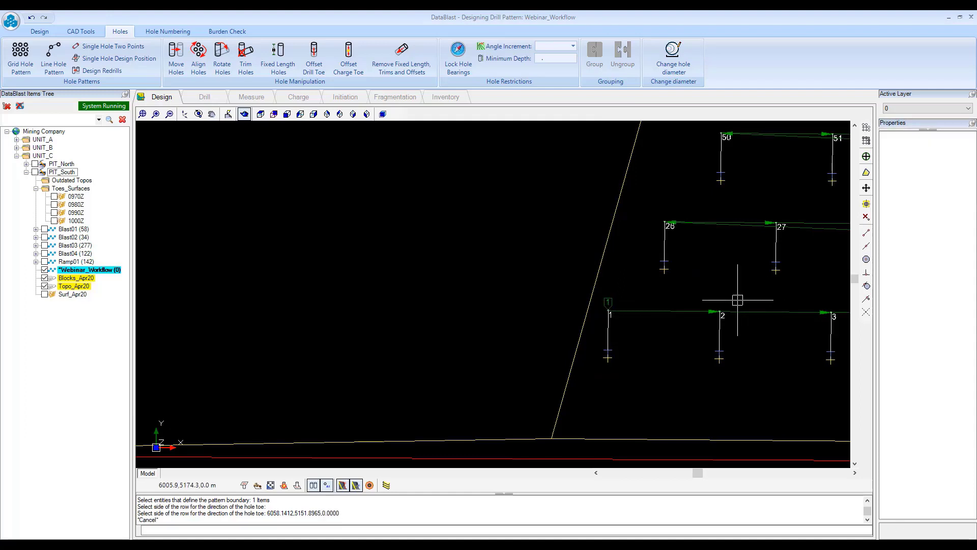
Examine the renumbered hole rows along the full length of the block up to its right-hand end
{"action": "scroll", "coordinate": [706, 313], "scroll_direction": "down", "scroll_amount": 3}
{"action": "left_click_drag", "start_coordinate": [706, 312], "coordinate": [358, 332]}
{"action": "left_click_drag", "start_coordinate": [656, 321], "coordinate": [468, 324]}
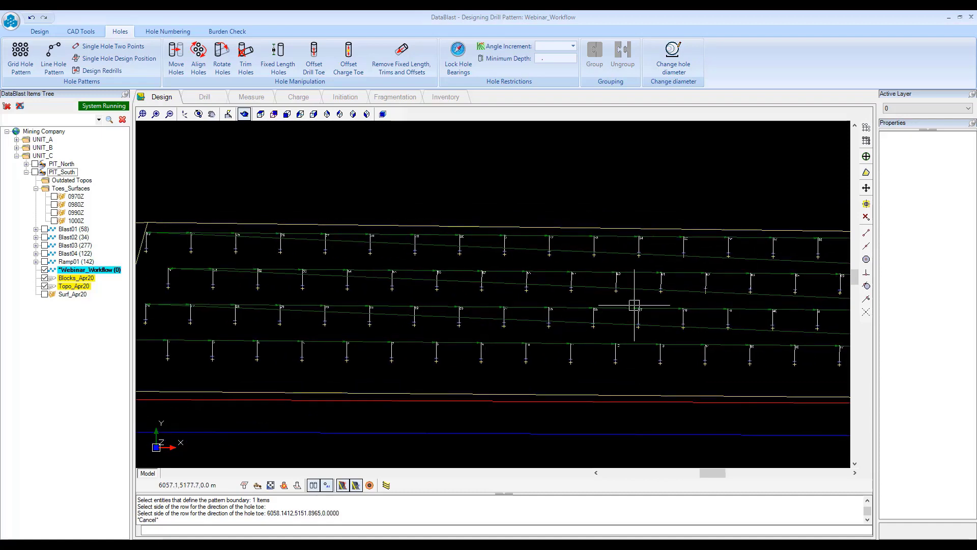
{"action": "left_click_drag", "start_coordinate": [640, 304], "coordinate": [490, 315]}
{"action": "left_click_drag", "start_coordinate": [623, 326], "coordinate": [489, 327]}
{"action": "left_click_drag", "start_coordinate": [676, 314], "coordinate": [489, 318]}
{"action": "scroll", "coordinate": [429, 315], "scroll_direction": "down", "scroll_amount": 3}
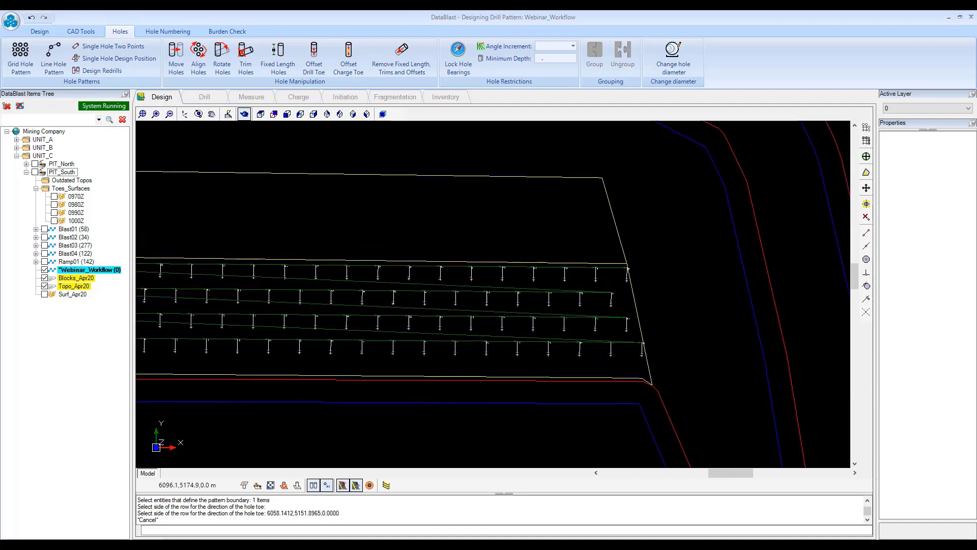
{"action": "left_click_drag", "start_coordinate": [397, 326], "coordinate": [667, 343]}
{"action": "scroll", "coordinate": [506, 327], "scroll_direction": "down", "scroll_amount": 3}
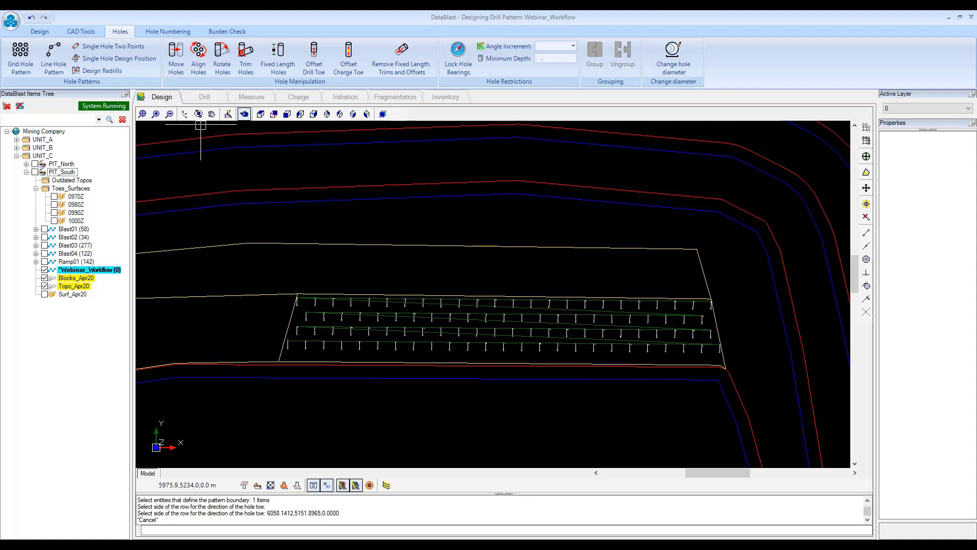
Unlock the hole numbering entities, inspect the numbering links along the rows, and lock the entities again
{"action": "left_click", "coordinate": [168, 31]}
{"action": "left_click", "coordinate": [214, 67]}
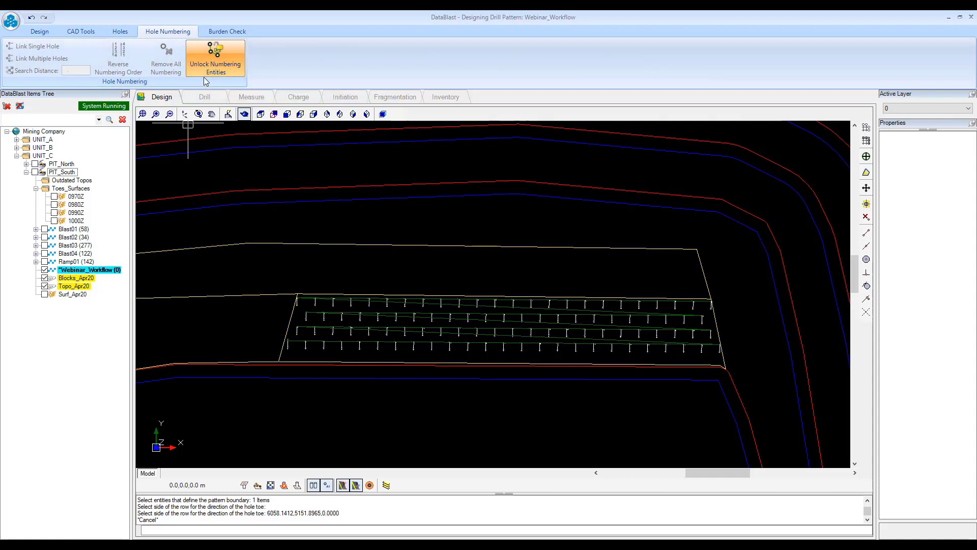
{"action": "left_click", "coordinate": [209, 59]}
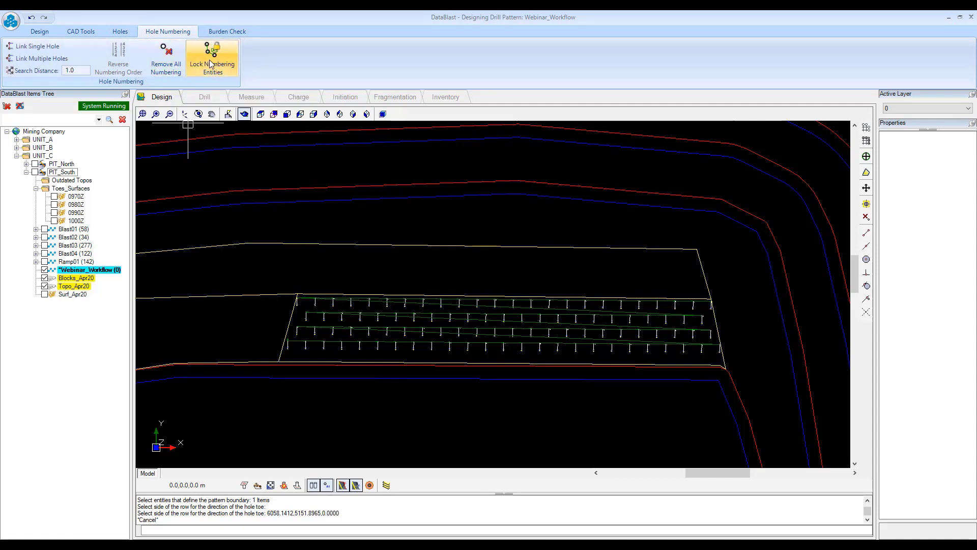
{"action": "scroll", "coordinate": [277, 320], "scroll_direction": "up", "scroll_amount": 5}
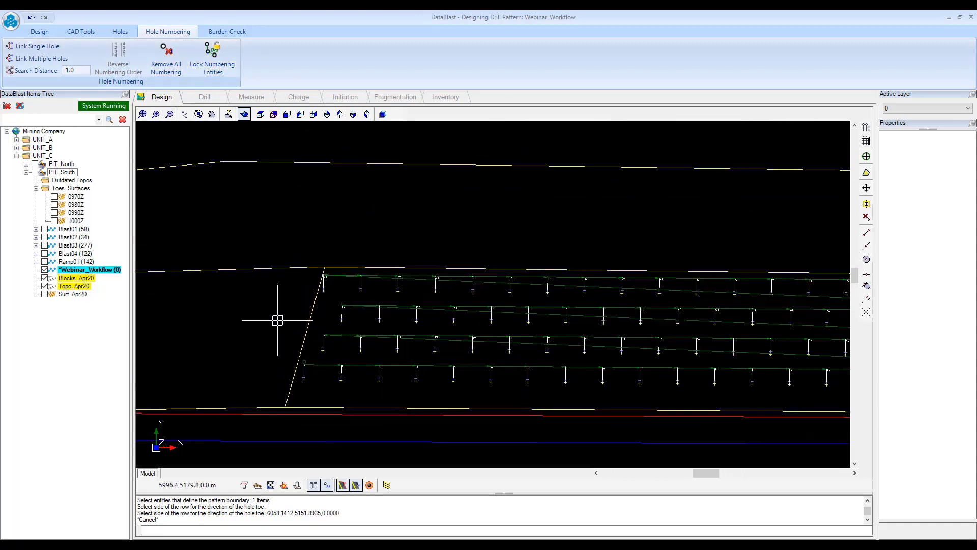
{"action": "scroll", "coordinate": [360, 312], "scroll_direction": "up", "scroll_amount": 4}
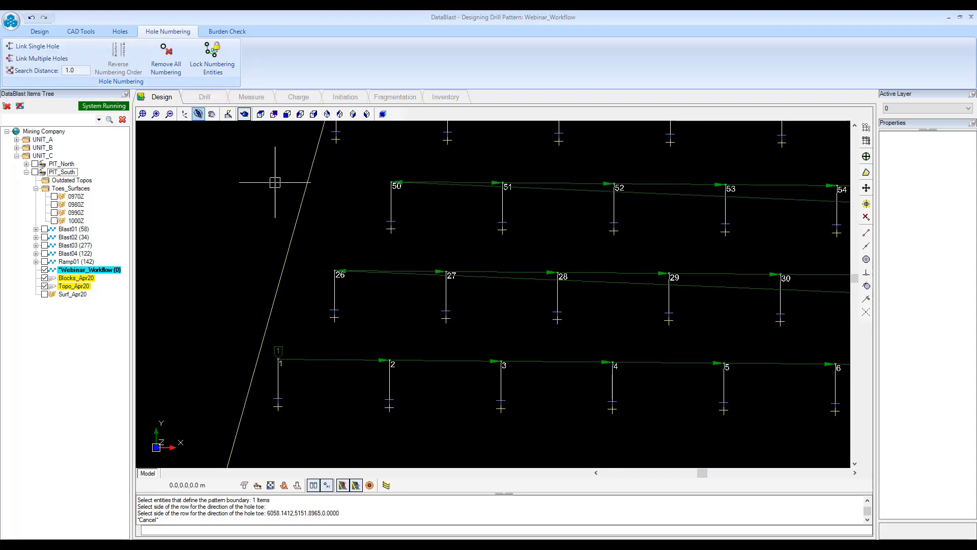
{"action": "left_click_drag", "start_coordinate": [645, 334], "coordinate": [450, 308]}
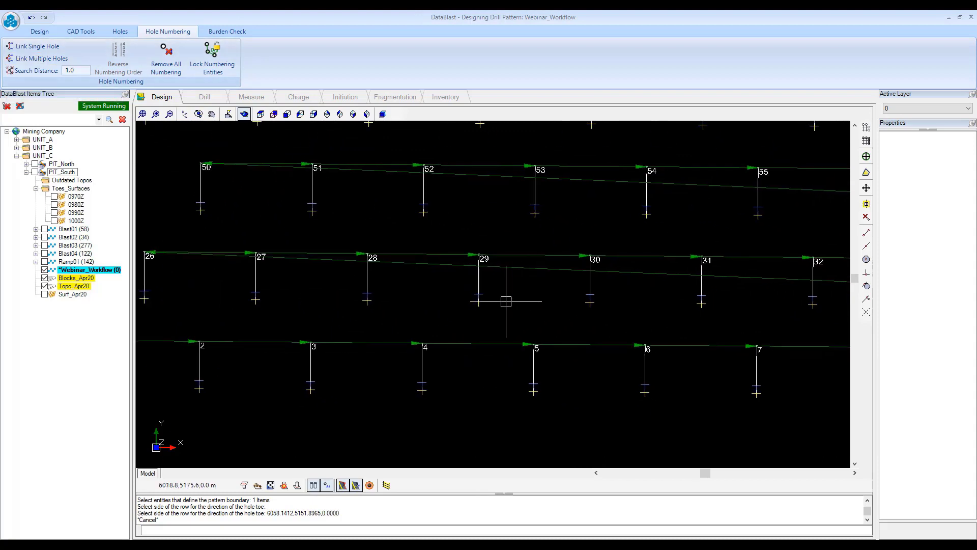
{"action": "scroll", "coordinate": [486, 293], "scroll_direction": "down", "scroll_amount": 4}
{"action": "left_click_drag", "start_coordinate": [522, 262], "coordinate": [279, 263]}
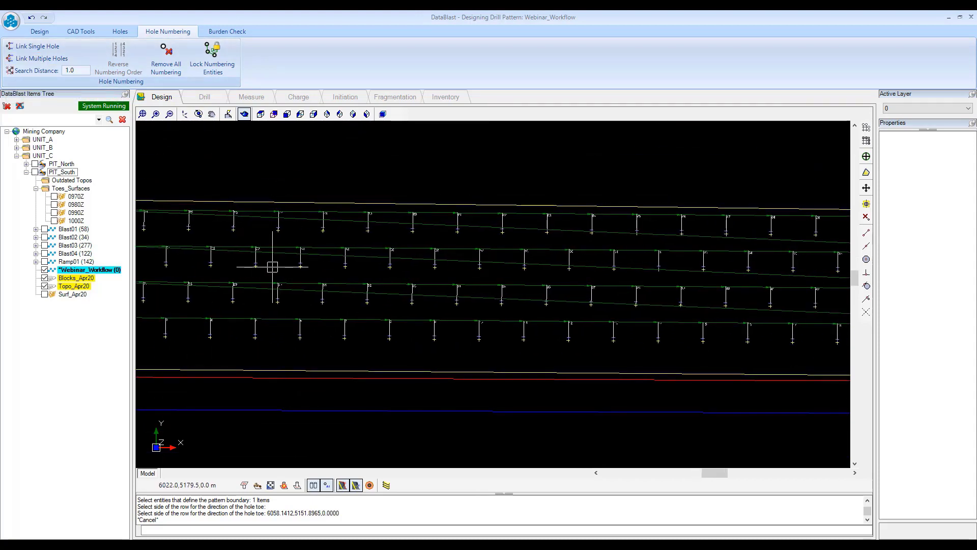
{"action": "left_click", "coordinate": [232, 69]}
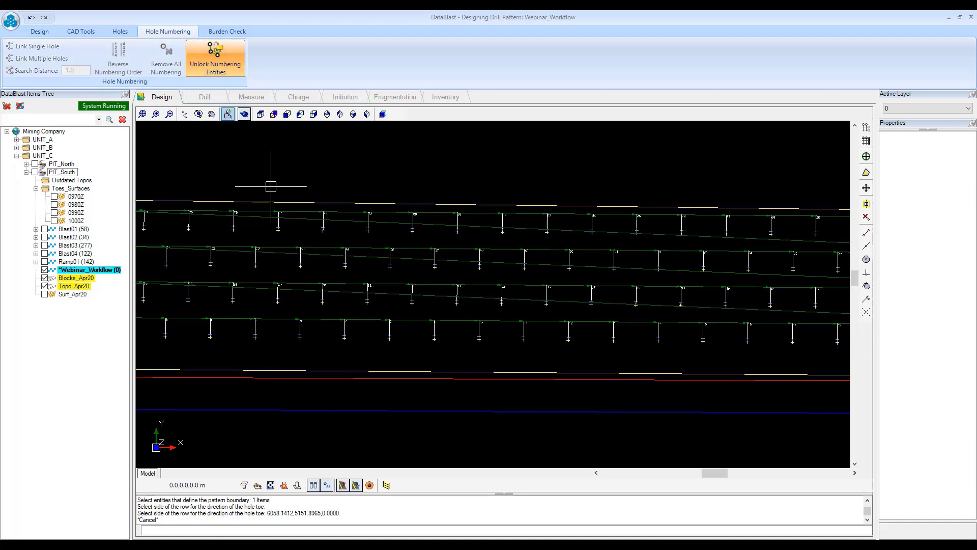
{"action": "scroll", "coordinate": [270, 226], "scroll_direction": "down", "scroll_amount": 3}
{"action": "left_click_drag", "start_coordinate": [270, 226], "coordinate": [382, 262]}
{"action": "scroll", "coordinate": [447, 261], "scroll_direction": "up", "scroll_amount": 2}
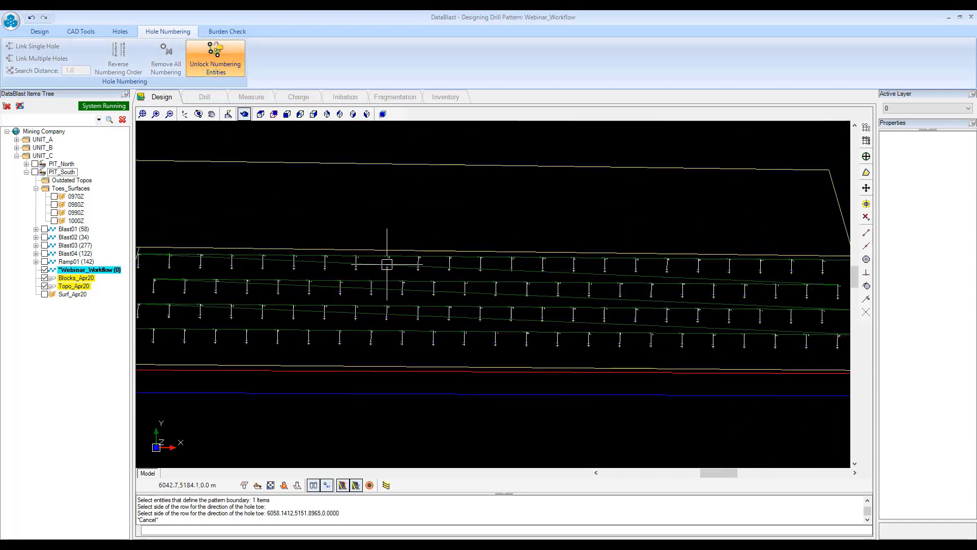
{"action": "left_click_drag", "start_coordinate": [448, 271], "coordinate": [494, 269]}
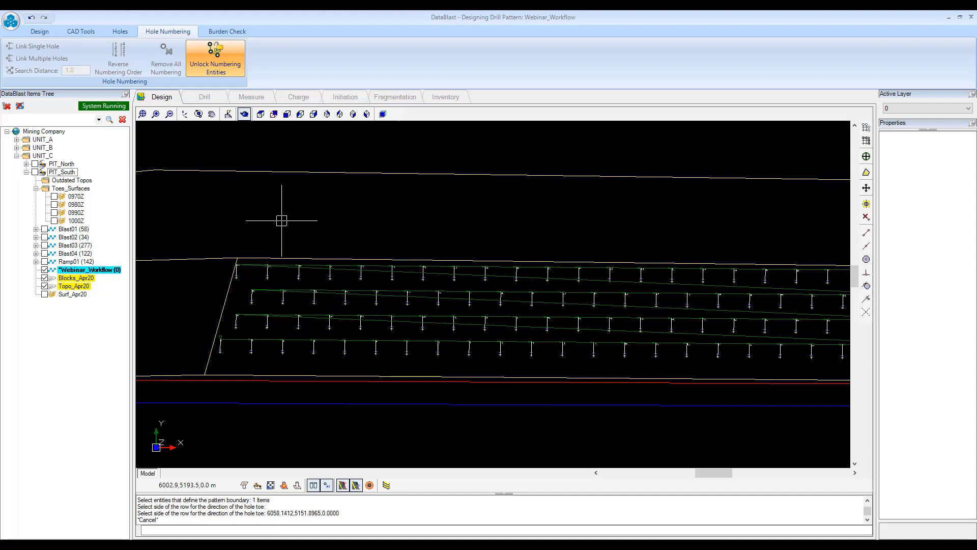
{"action": "left_click_drag", "start_coordinate": [391, 242], "coordinate": [277, 247]}
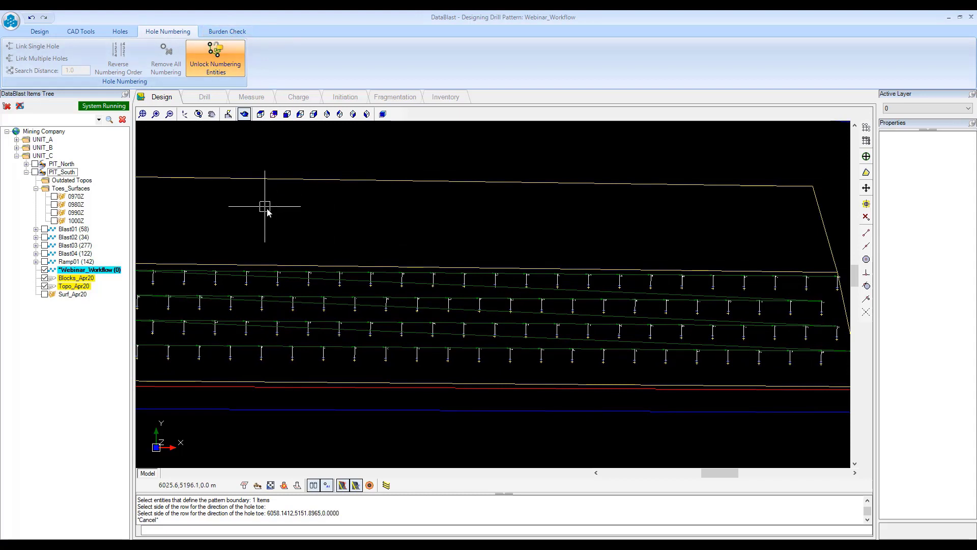
{"action": "scroll", "coordinate": [325, 189], "scroll_direction": "down", "scroll_amount": 3}
{"action": "left_click_drag", "start_coordinate": [468, 241], "coordinate": [463, 265]}
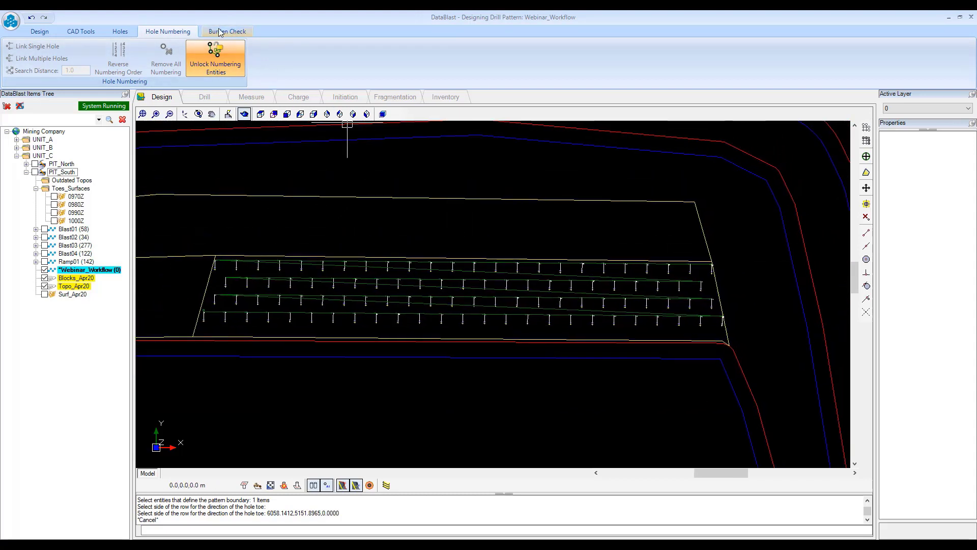
Show the Surf_Apr20 surface and draw a closed four-point polyline around the pit face in front of the lowest hole rows
{"action": "left_click", "coordinate": [82, 33]}
{"action": "left_click", "coordinate": [45, 294]}
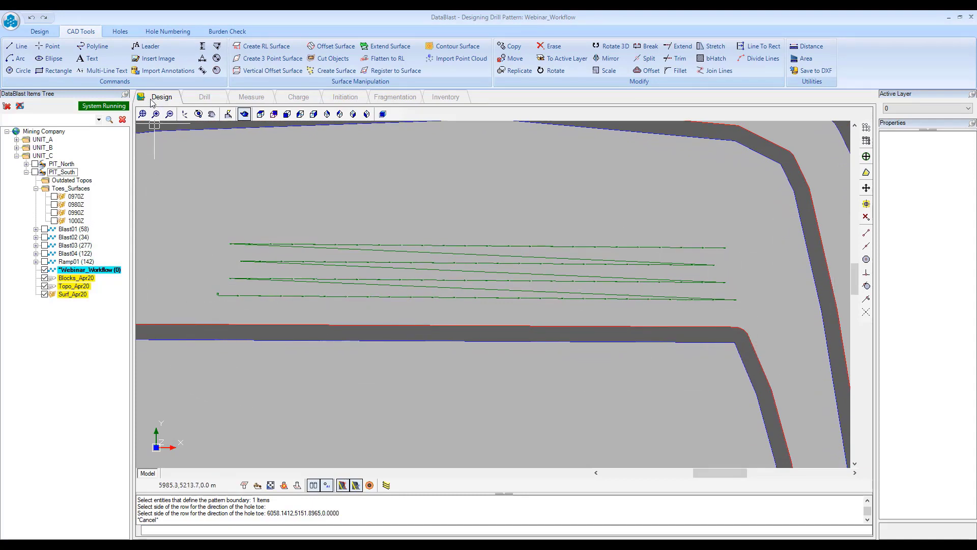
{"action": "left_click", "coordinate": [138, 48]}
{"action": "left_click", "coordinate": [97, 46]}
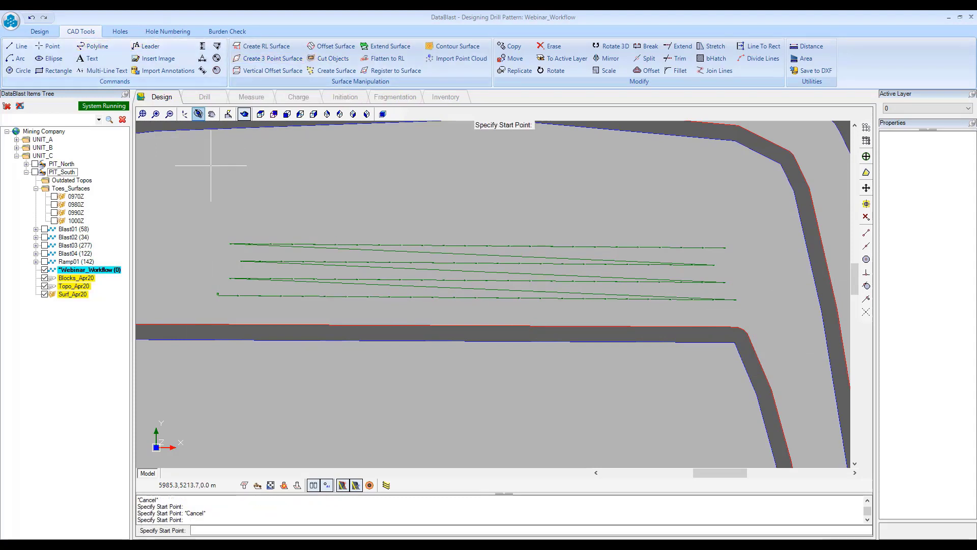
{"action": "left_click", "coordinate": [188, 271]}
{"action": "left_click", "coordinate": [178, 386]}
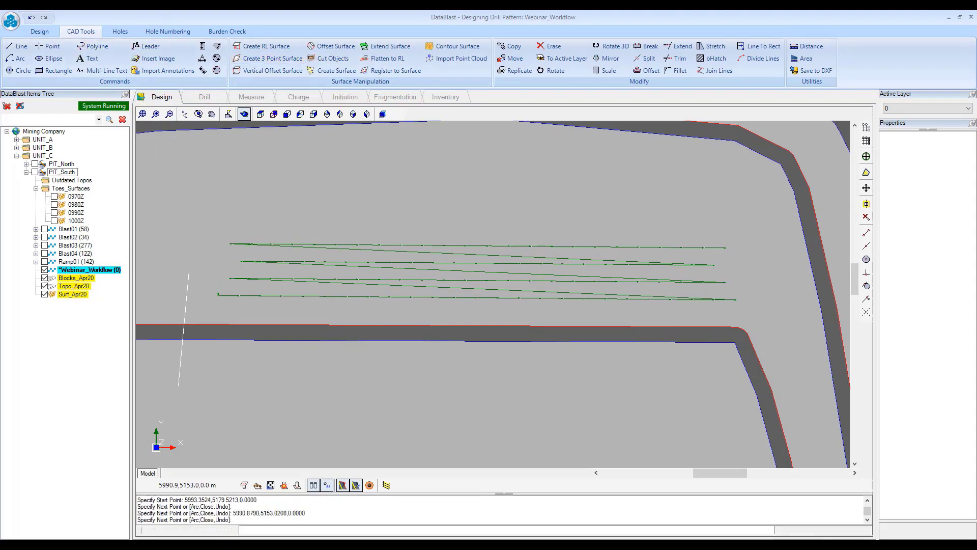
{"action": "left_click", "coordinate": [796, 389]}
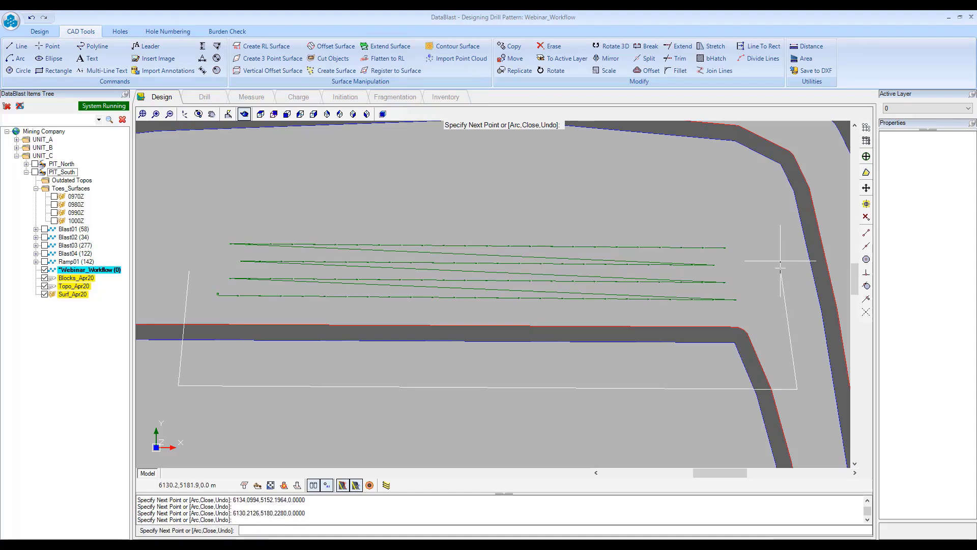
{"action": "type", "text": "c"}
{"action": "key", "text": "Return"}
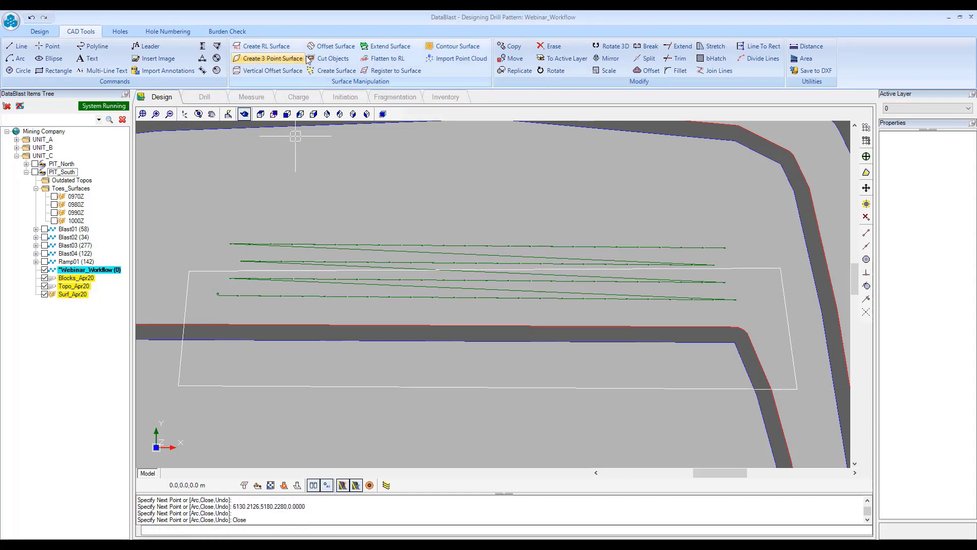
Cut the surface with the polyline as boundary, keeping the area inside it, and hide the original Surf_Apr20
{"action": "left_click", "coordinate": [309, 59]}
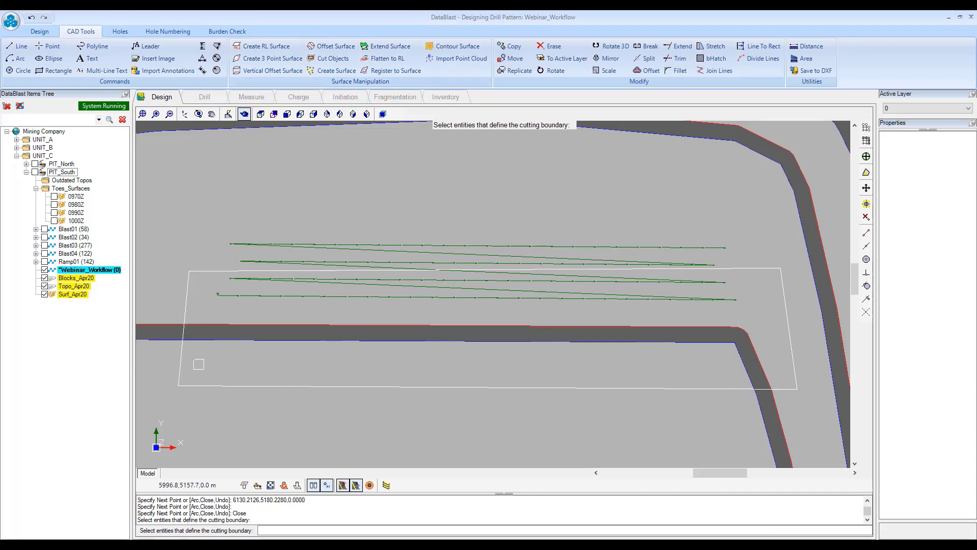
{"action": "left_click", "coordinate": [184, 361]}
{"action": "key", "text": "Return"}
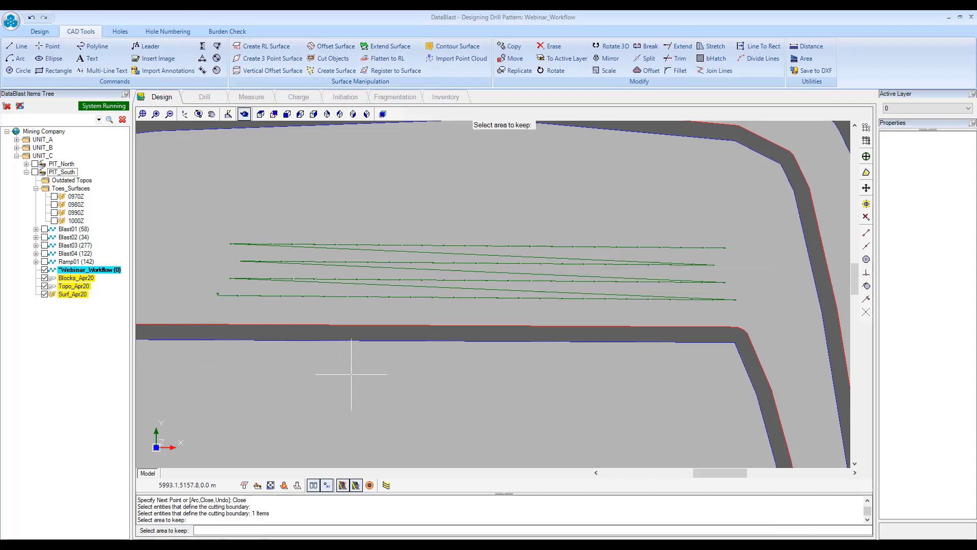
{"action": "left_click", "coordinate": [380, 358]}
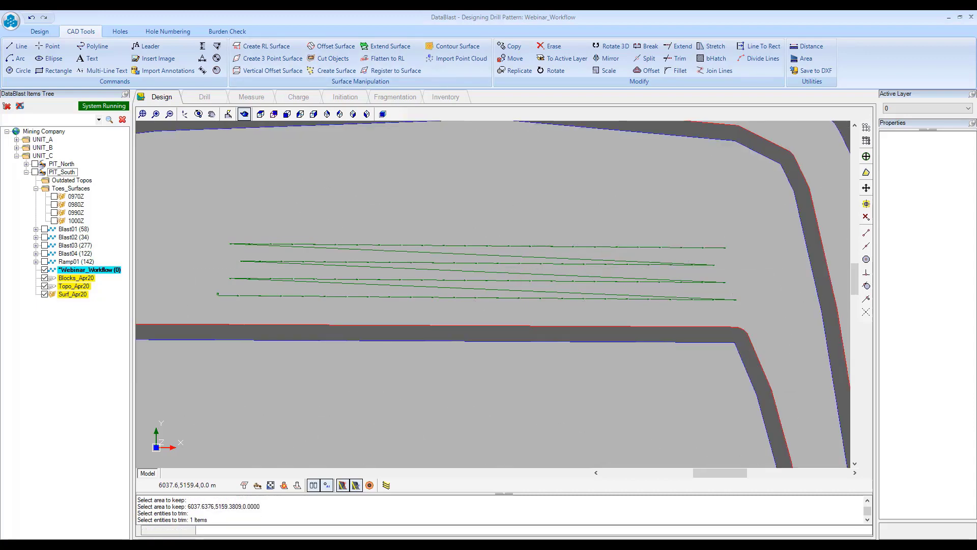
{"action": "left_click", "coordinate": [44, 294]}
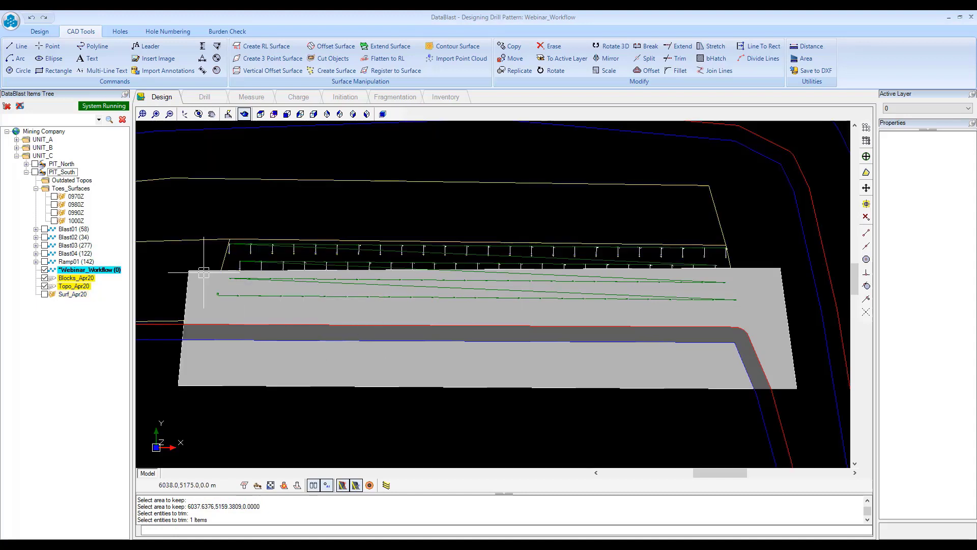
Choose the trimmed surface piece as the face surface for the burden check
{"action": "left_click", "coordinate": [219, 31]}
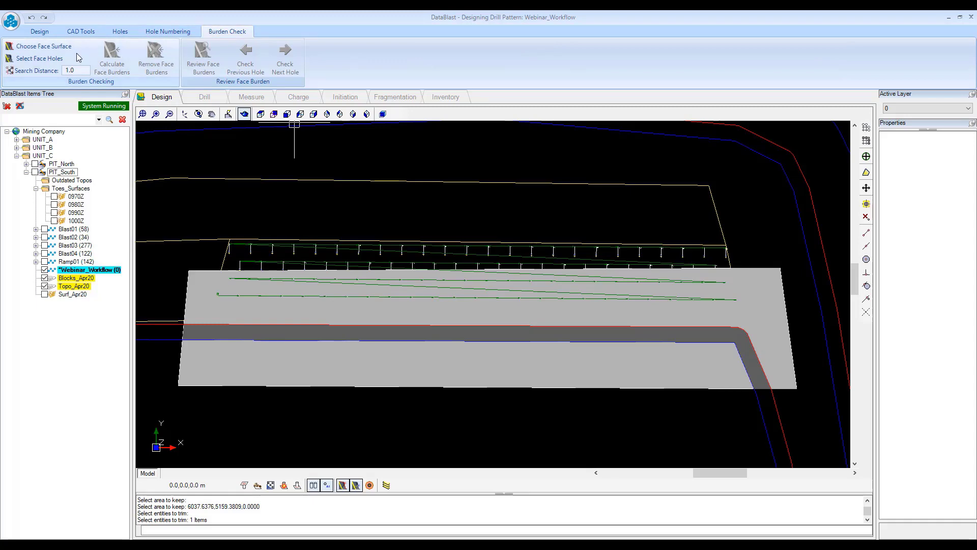
{"action": "left_click", "coordinate": [42, 47]}
{"action": "left_click", "coordinate": [263, 336]}
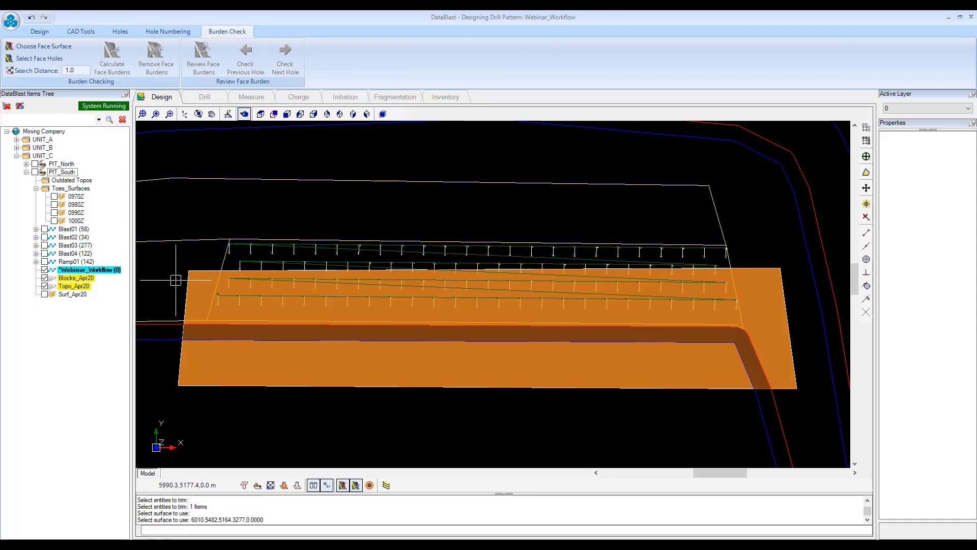
Assign the lowest row as face holes by tracing a line along its toes from the first hole to the last
{"action": "left_click", "coordinate": [26, 60]}
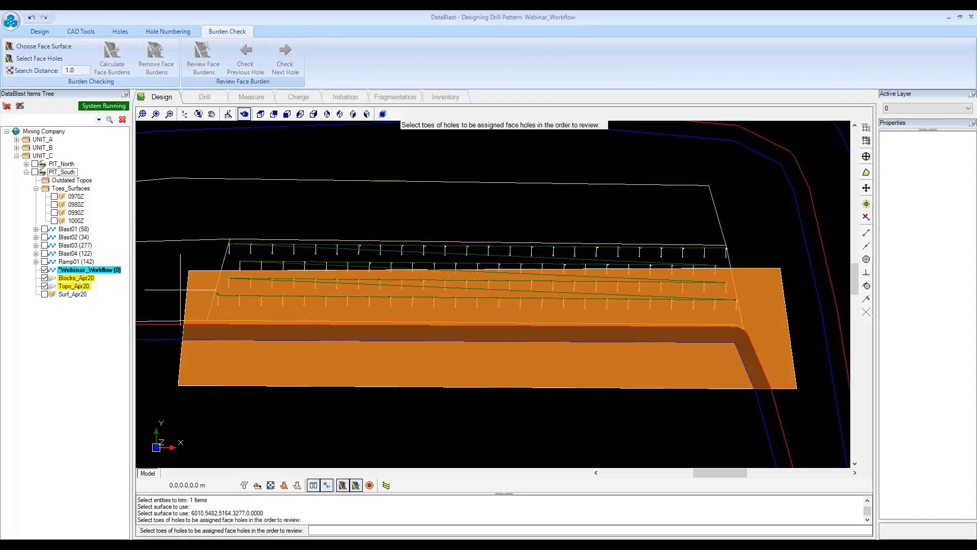
{"action": "left_click", "coordinate": [211, 297]}
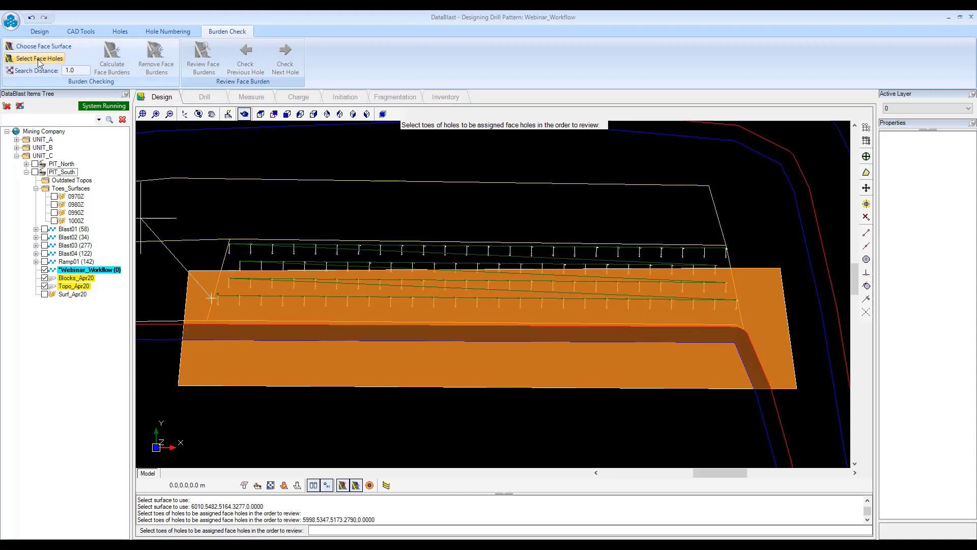
{"action": "left_click", "coordinate": [209, 308]}
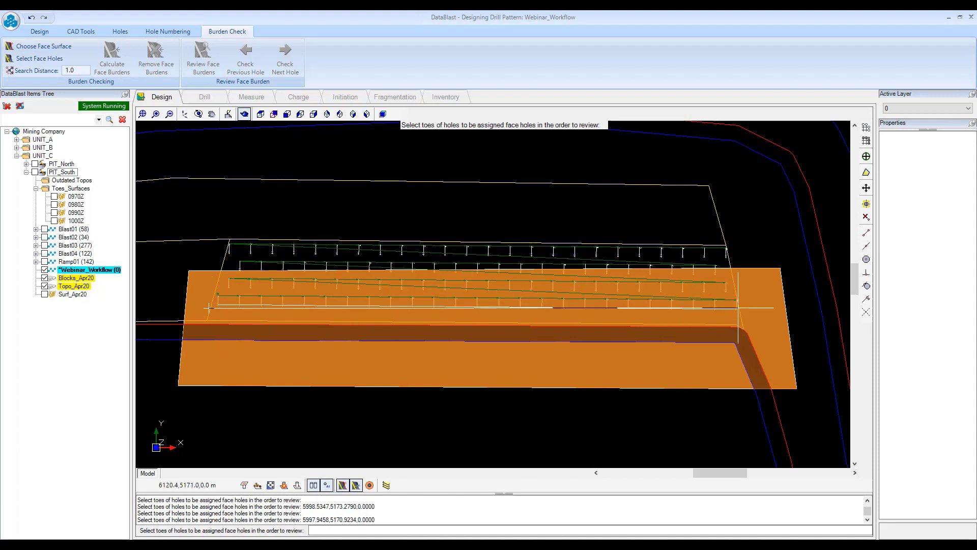
{"action": "left_click", "coordinate": [735, 308]}
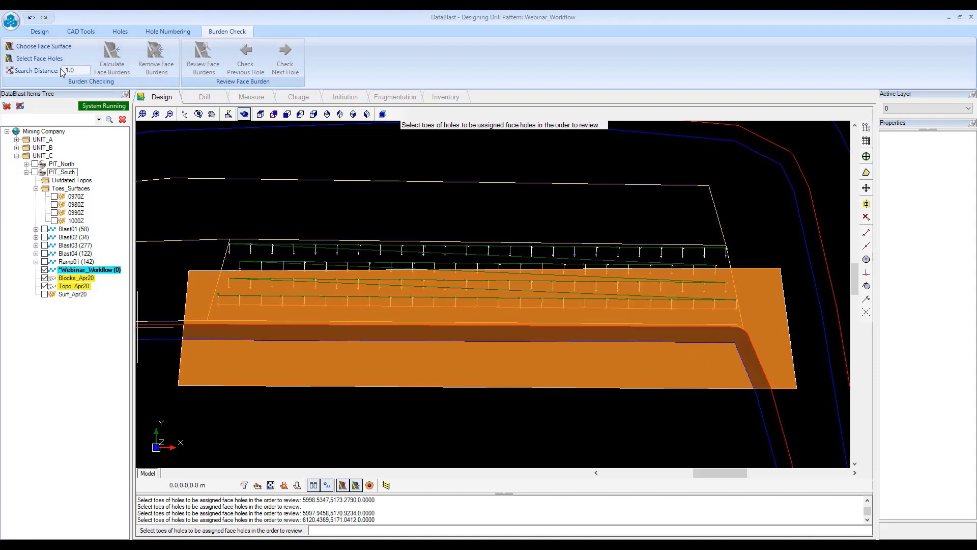
{"action": "key", "text": "Escape"}
{"action": "key", "text": "Escape"}
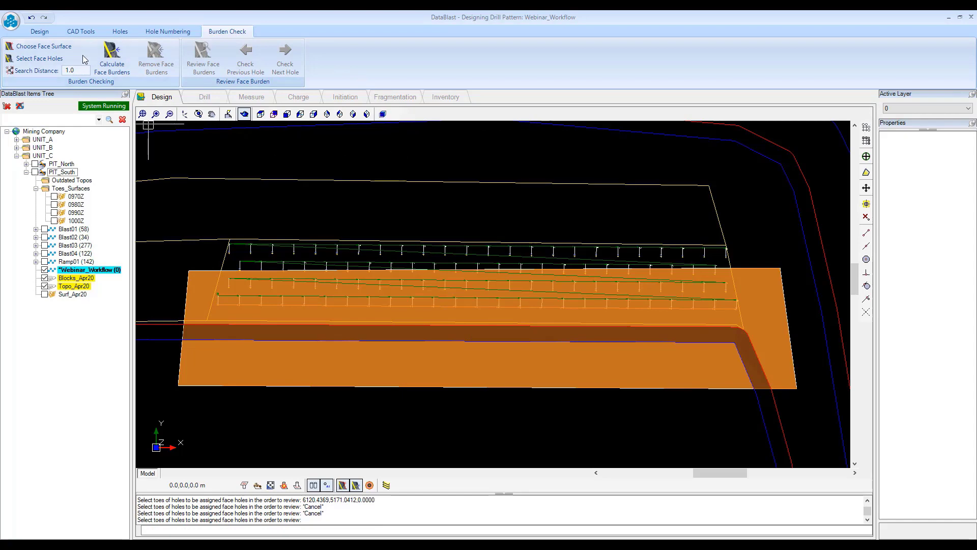
Calculate the face burdens for the lowest row's face holes and hide the face surface to inspect the section lines along the row
{"action": "left_click", "coordinate": [111, 59]}
{"action": "scroll", "coordinate": [280, 314], "scroll_direction": "up", "scroll_amount": 4}
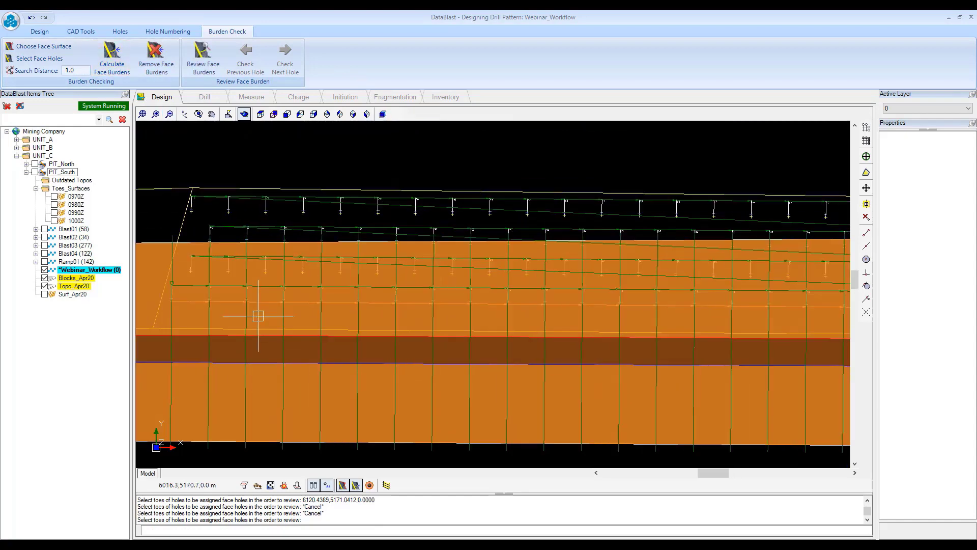
{"action": "left_click_drag", "start_coordinate": [222, 319], "coordinate": [410, 302]}
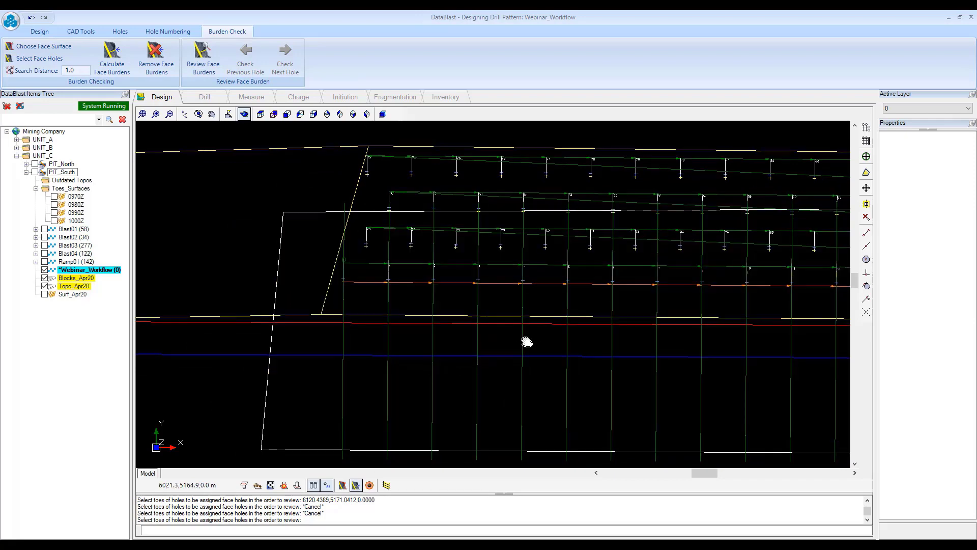
{"action": "left_click_drag", "start_coordinate": [525, 342], "coordinate": [506, 350]}
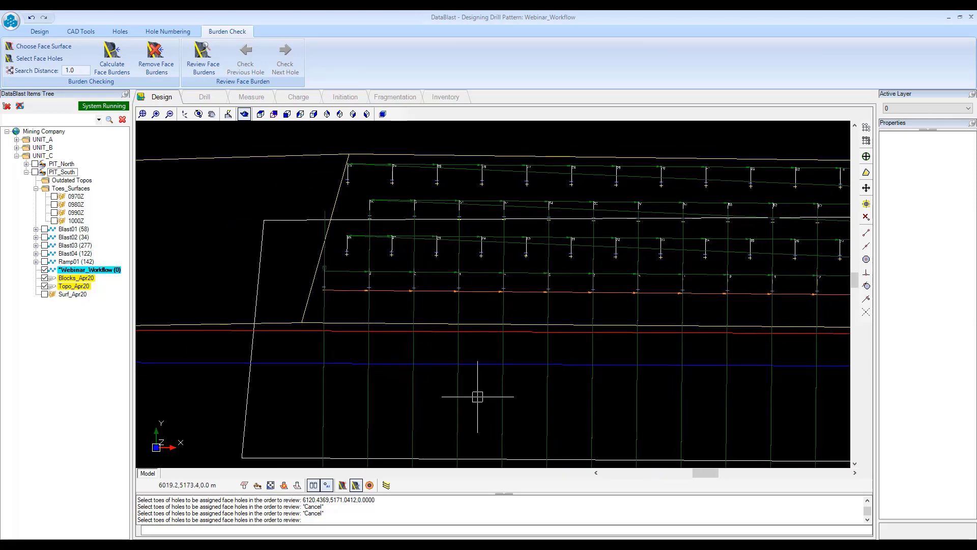
{"action": "left_click_drag", "start_coordinate": [370, 312], "coordinate": [290, 326]}
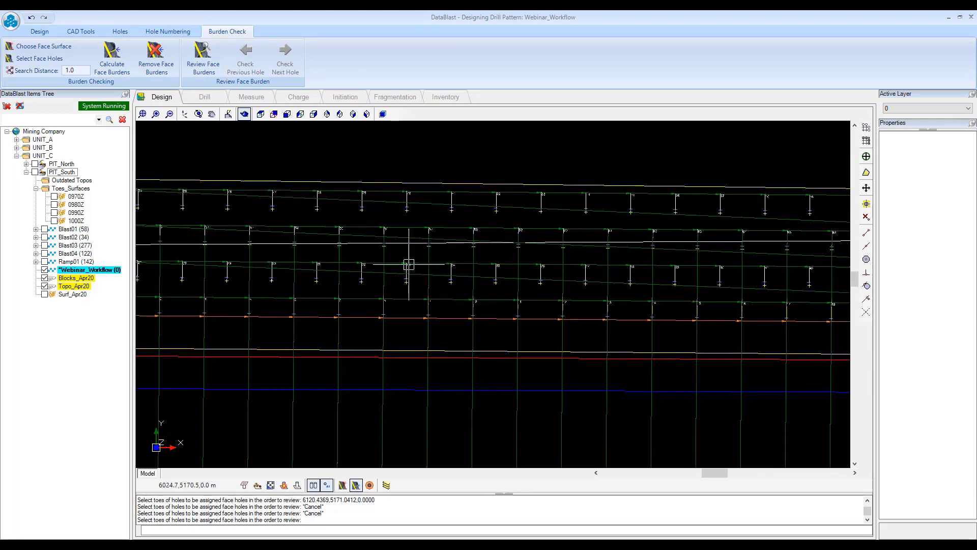
{"action": "left_click_drag", "start_coordinate": [497, 225], "coordinate": [468, 266]}
{"action": "left_click_drag", "start_coordinate": [480, 317], "coordinate": [411, 255]}
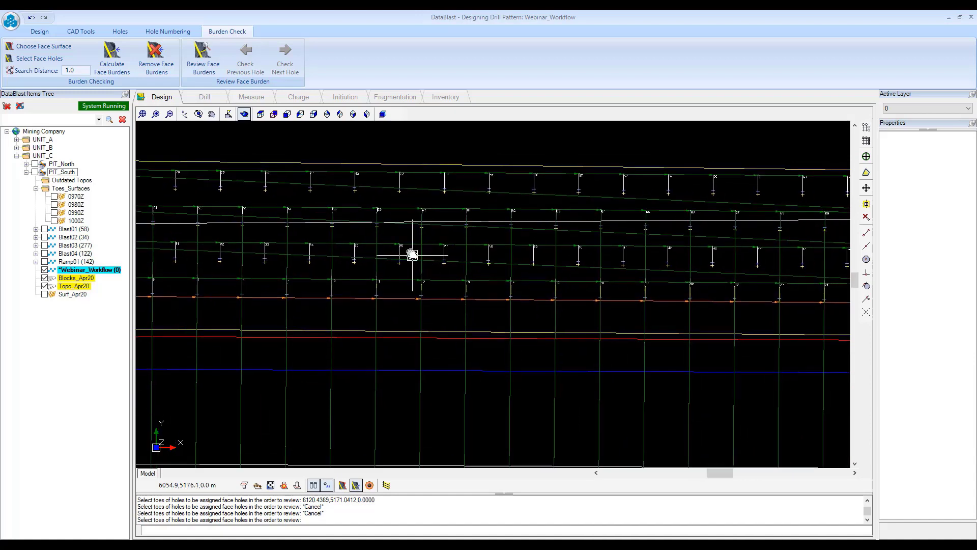
{"action": "scroll", "coordinate": [421, 277], "scroll_direction": "down", "scroll_amount": 3}
{"action": "left_click_drag", "start_coordinate": [692, 249], "coordinate": [656, 251]}
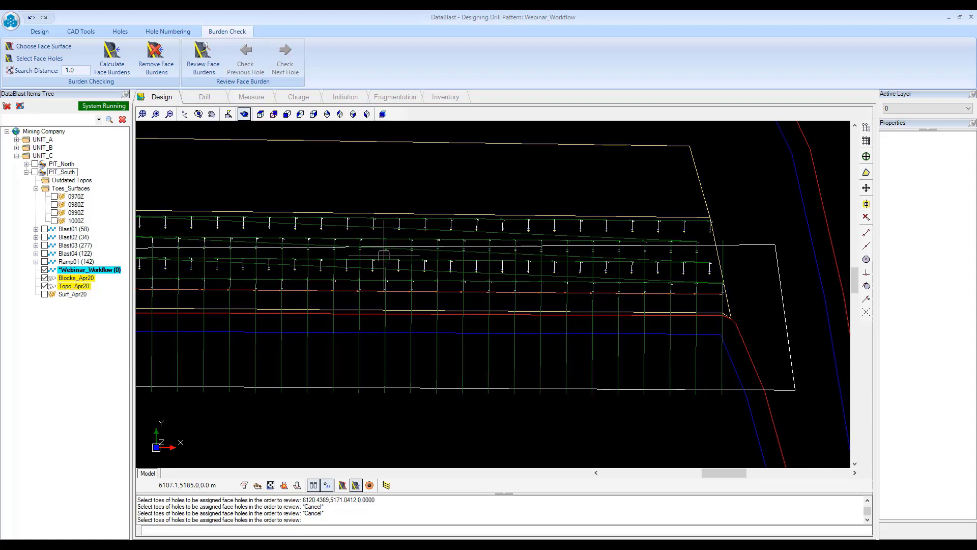
{"action": "left_click_drag", "start_coordinate": [336, 286], "coordinate": [458, 284]}
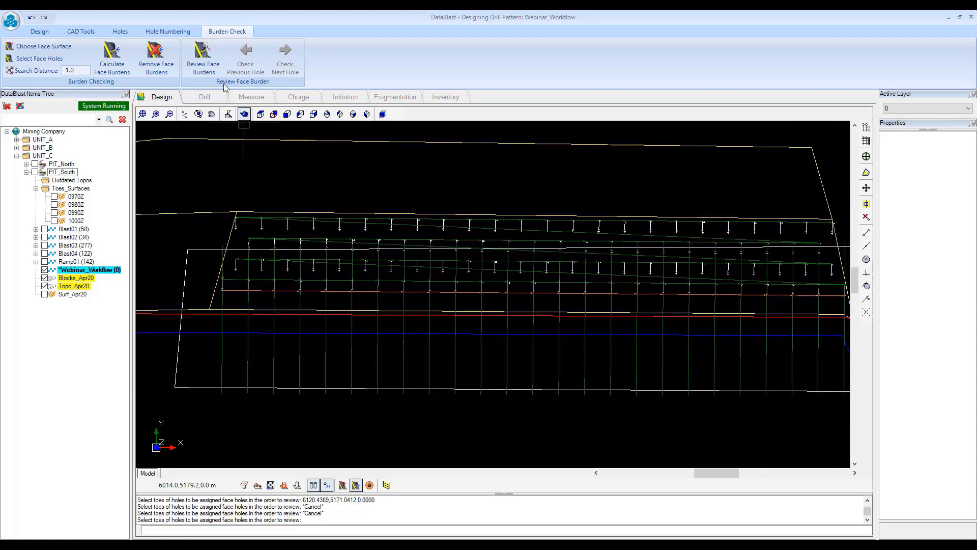
Start the face burden review and examine the first hole's cross-section, including its stemming length and burden envelopes against the face
{"action": "left_click", "coordinate": [204, 64]}
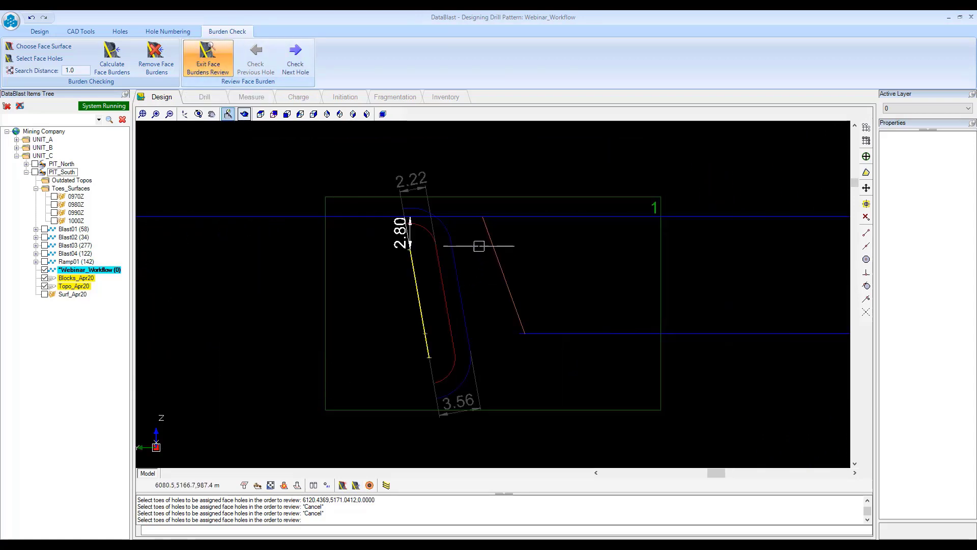
{"action": "scroll", "coordinate": [463, 241], "scroll_direction": "up", "scroll_amount": 2}
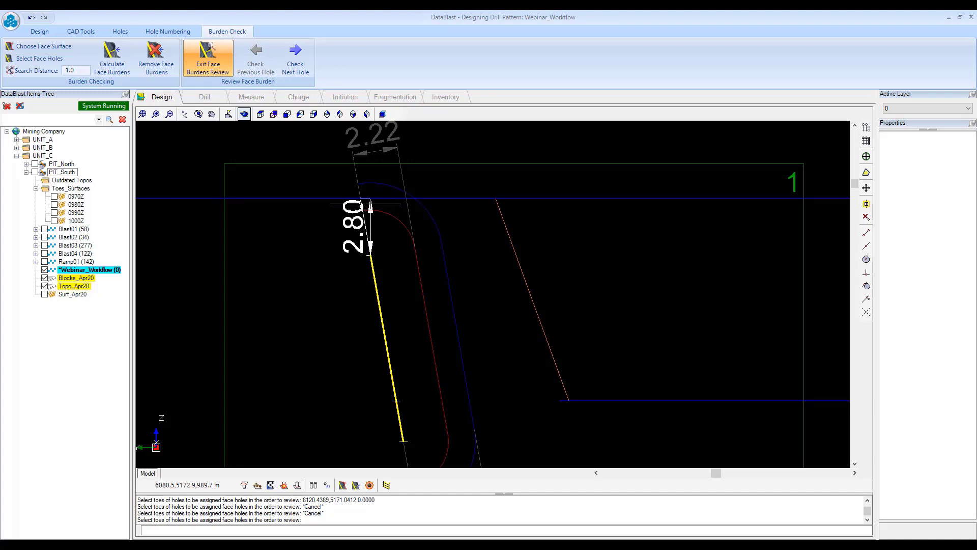
{"action": "scroll", "coordinate": [362, 220], "scroll_direction": "up", "scroll_amount": 2}
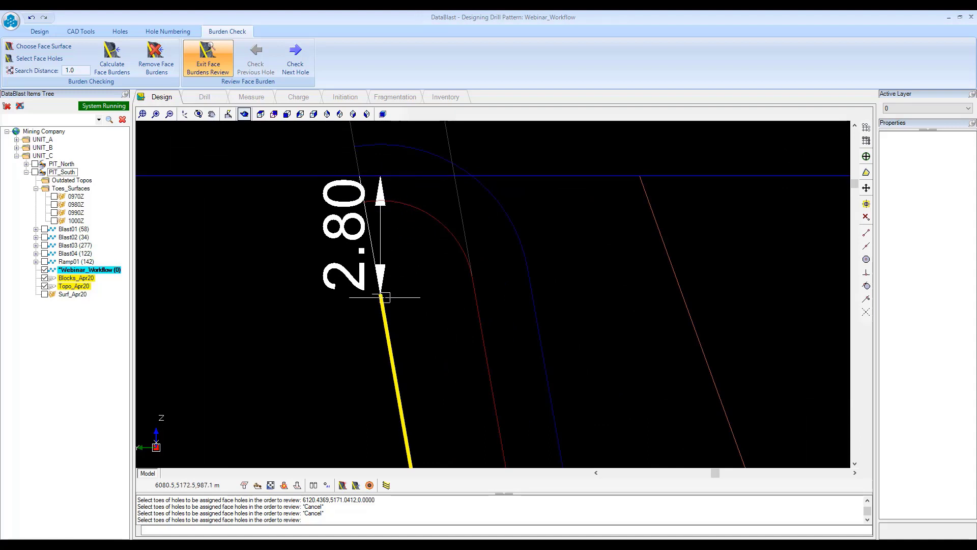
{"action": "scroll", "coordinate": [384, 297], "scroll_direction": "up", "scroll_amount": 2}
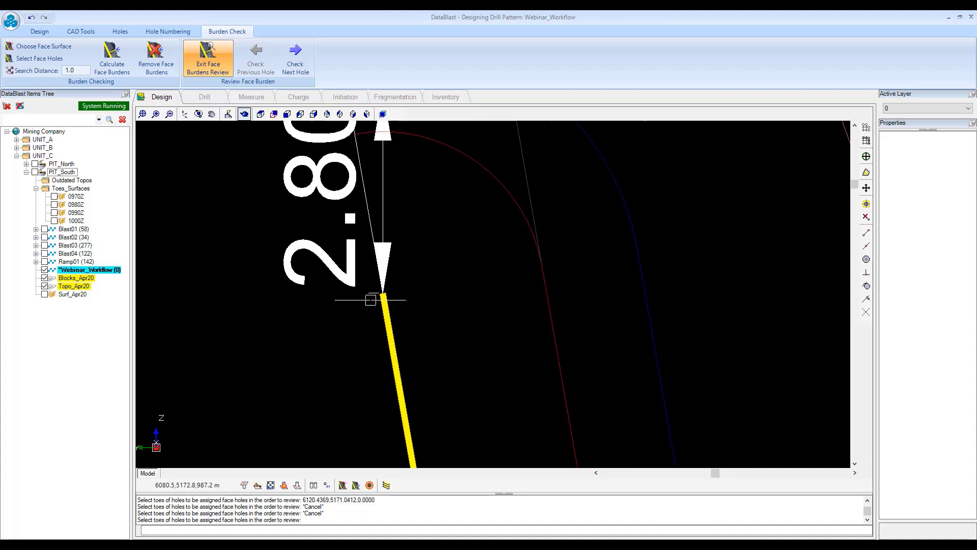
{"action": "scroll", "coordinate": [370, 299], "scroll_direction": "down", "scroll_amount": 4}
{"action": "scroll", "coordinate": [396, 244], "scroll_direction": "up", "scroll_amount": 1}
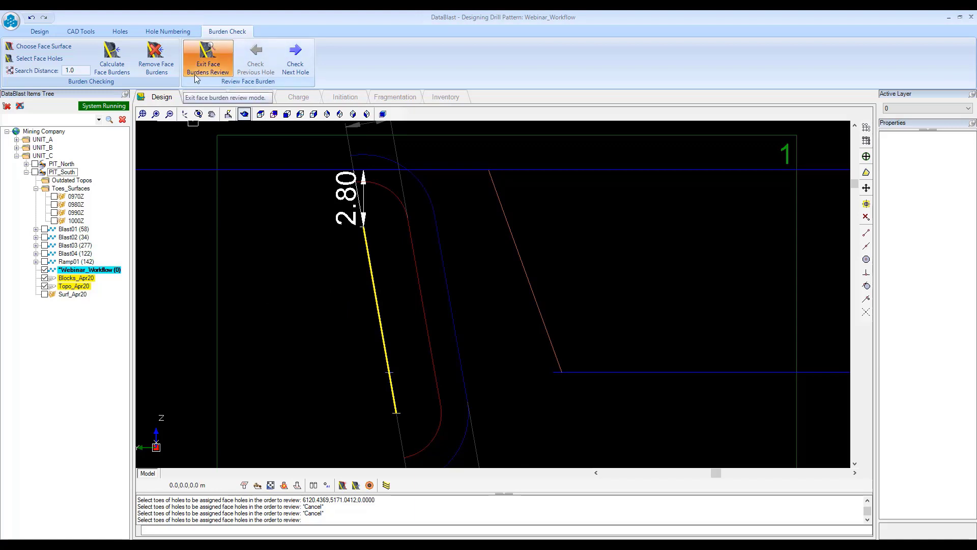
Step forward through the face burden cross-sections from hole 2 to hole 12, checking each hole against the face
{"action": "left_click", "coordinate": [295, 61]}
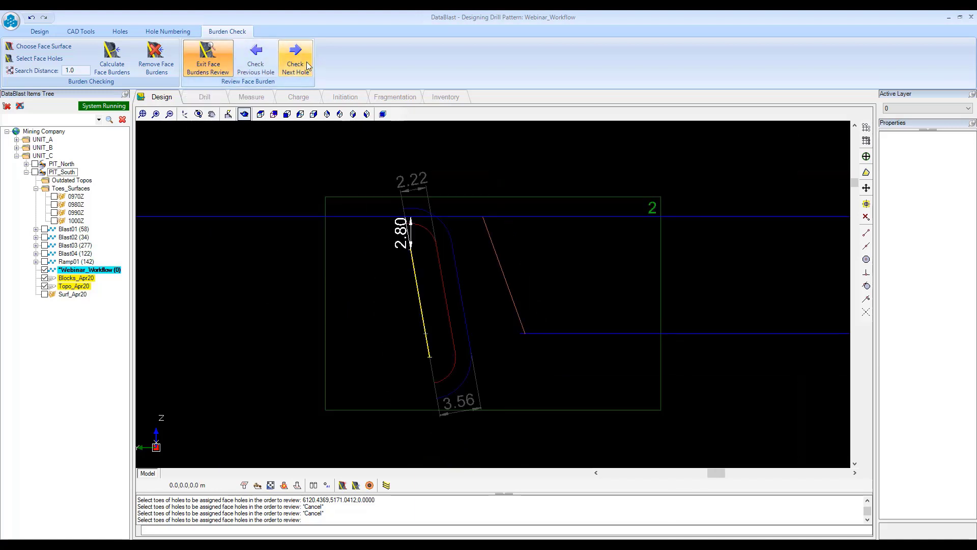
{"action": "left_click", "coordinate": [295, 61]}
{"action": "left_click", "coordinate": [295, 61]}
{"action": "left_click", "coordinate": [307, 66]}
{"action": "left_click", "coordinate": [306, 65]}
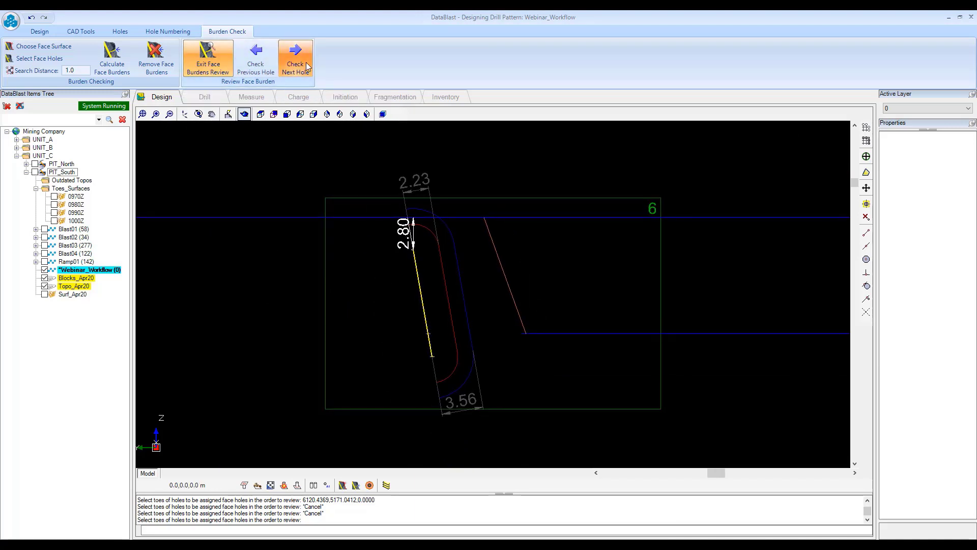
{"action": "left_click", "coordinate": [306, 65]}
{"action": "left_click", "coordinate": [307, 65]}
{"action": "left_click", "coordinate": [306, 65]}
{"action": "left_click", "coordinate": [307, 65]}
{"action": "left_click", "coordinate": [307, 65]}
{"action": "left_click", "coordinate": [307, 65]}
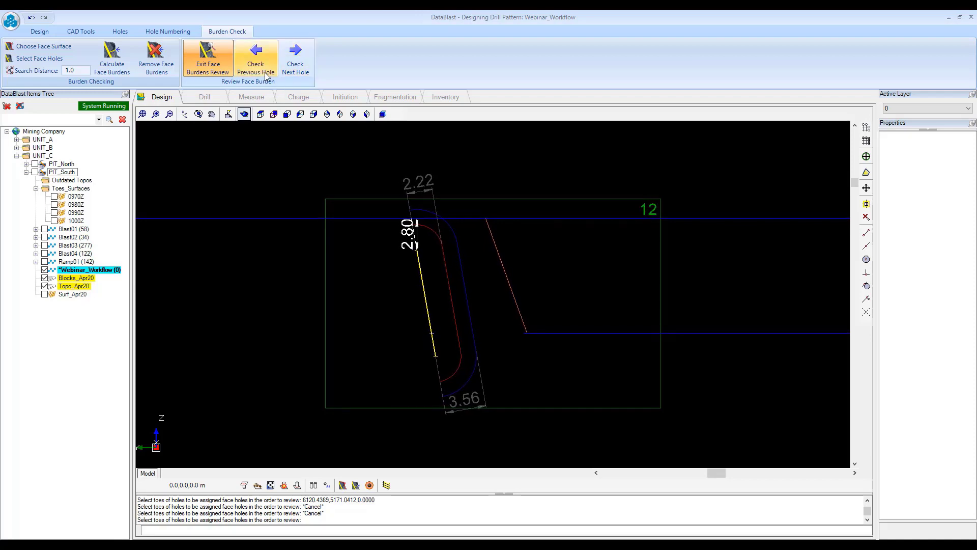
Exit the face burden review and turn off the display of the burden check lines over the pattern
{"action": "left_click", "coordinate": [191, 56]}
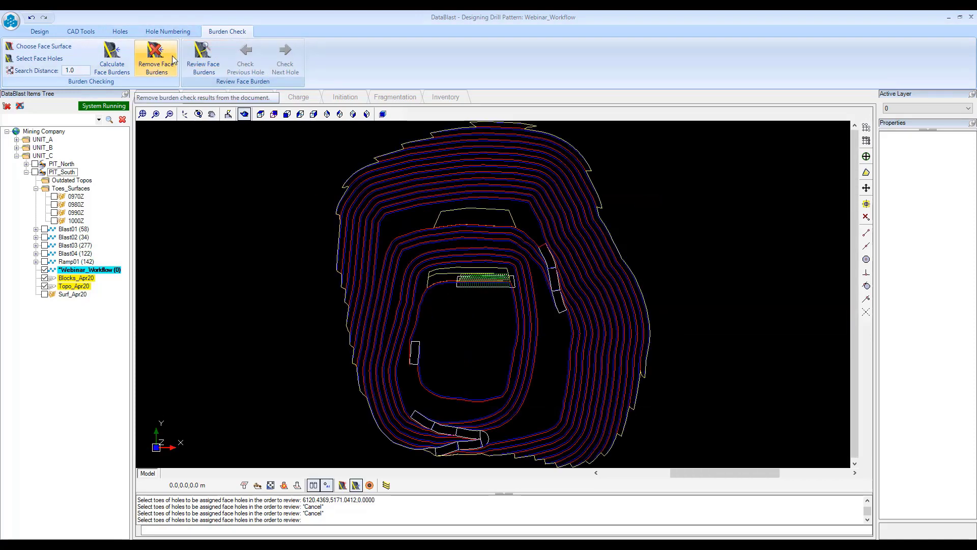
{"action": "scroll", "coordinate": [405, 258], "scroll_direction": "up", "scroll_amount": 5}
{"action": "scroll", "coordinate": [405, 259], "scroll_direction": "up", "scroll_amount": 4}
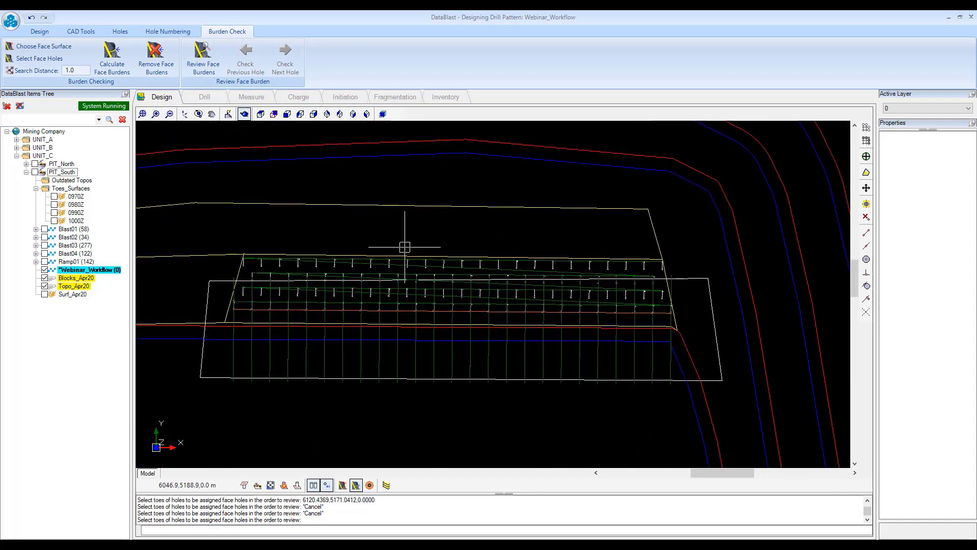
{"action": "left_click", "coordinate": [358, 486]}
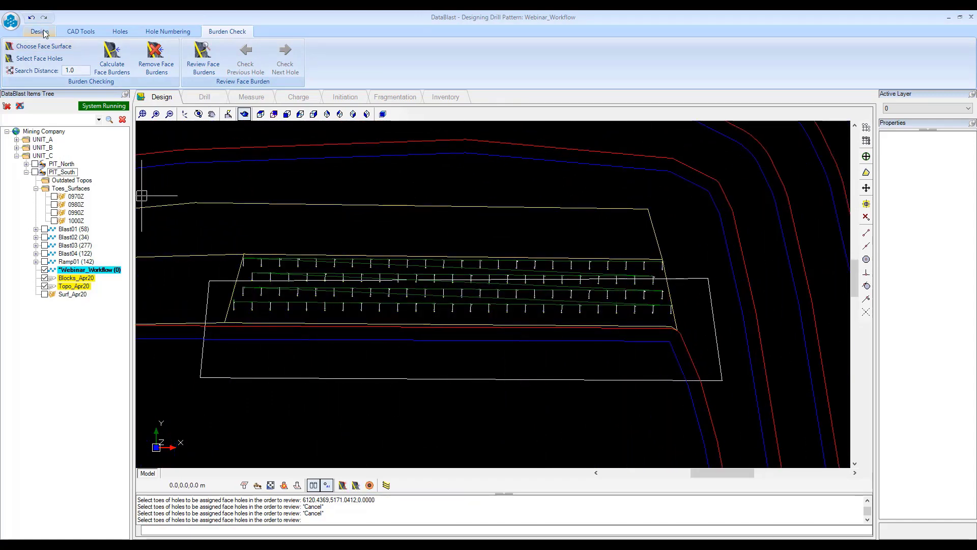
Save the changes made to the Webinar_Workflow drill pattern
{"action": "left_click", "coordinate": [40, 31]}
{"action": "left_click", "coordinate": [71, 47]}
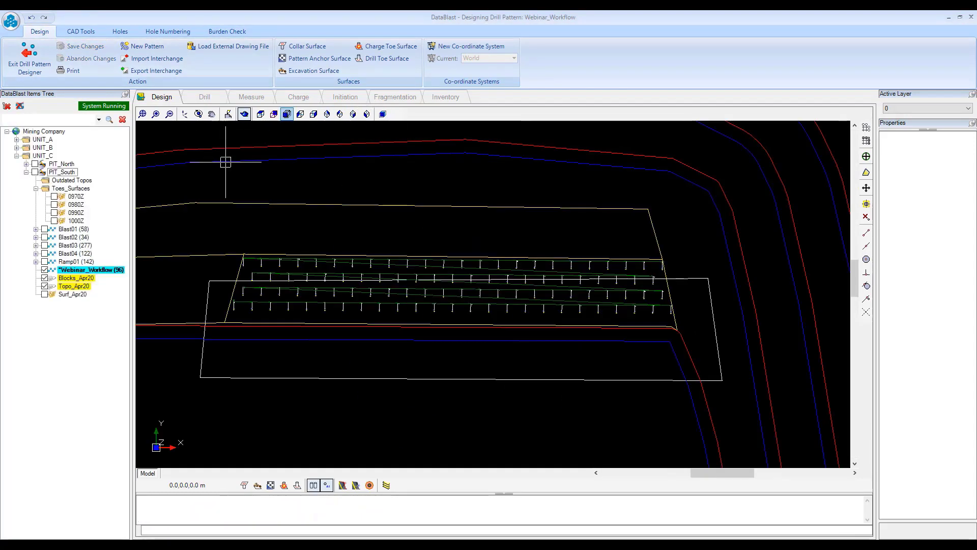
{"action": "left_click", "coordinate": [87, 32]}
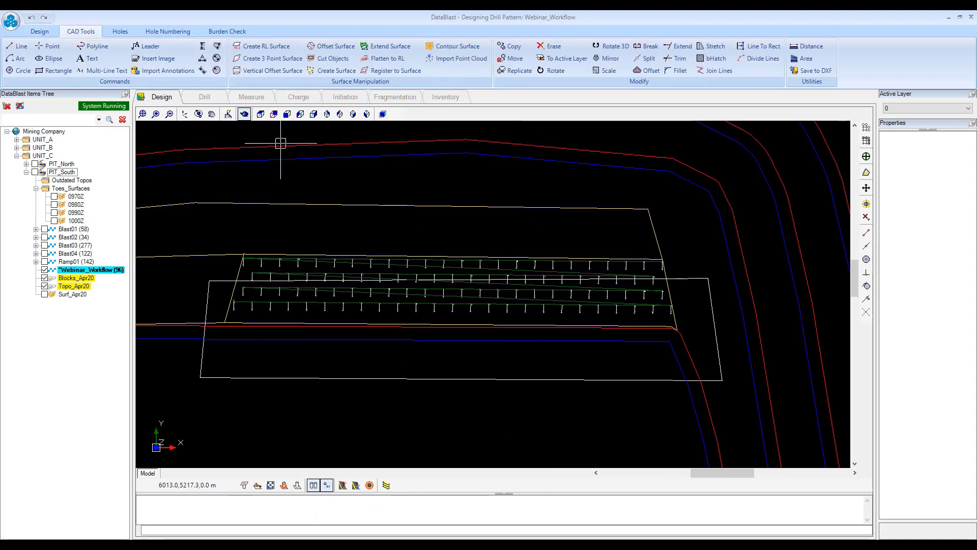
{"action": "left_click", "coordinate": [120, 32]}
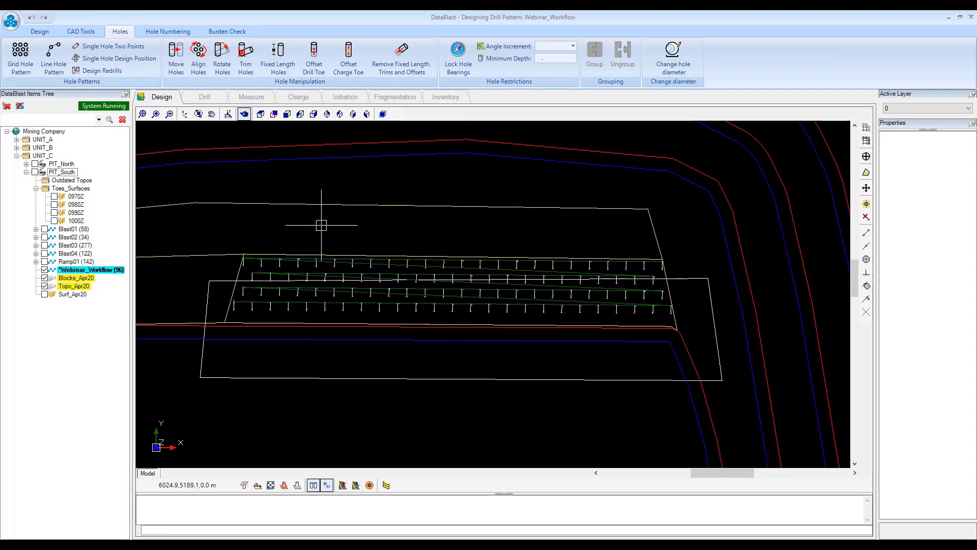
{"action": "left_click_drag", "start_coordinate": [200, 215], "coordinate": [687, 335]}
{"action": "left_click", "coordinate": [675, 71]}
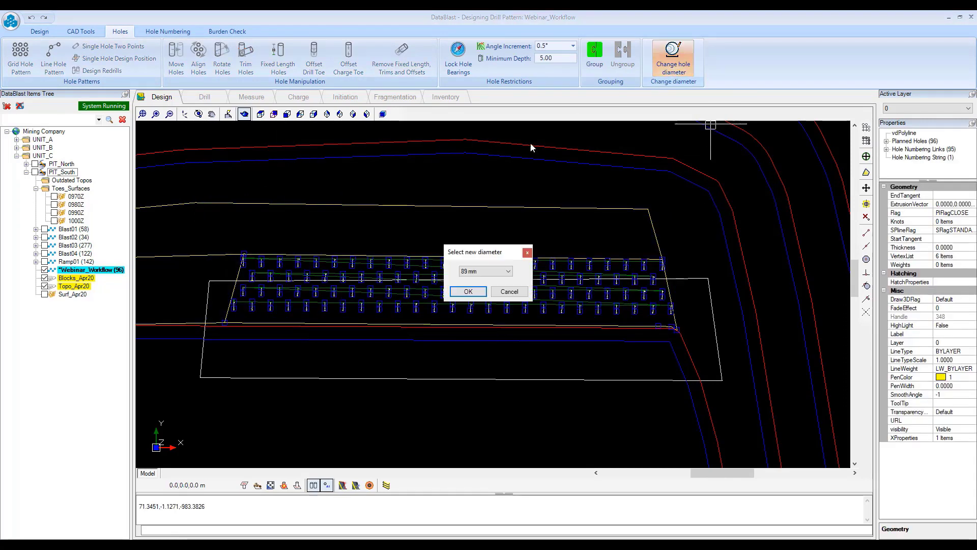
{"action": "left_click", "coordinate": [488, 271]}
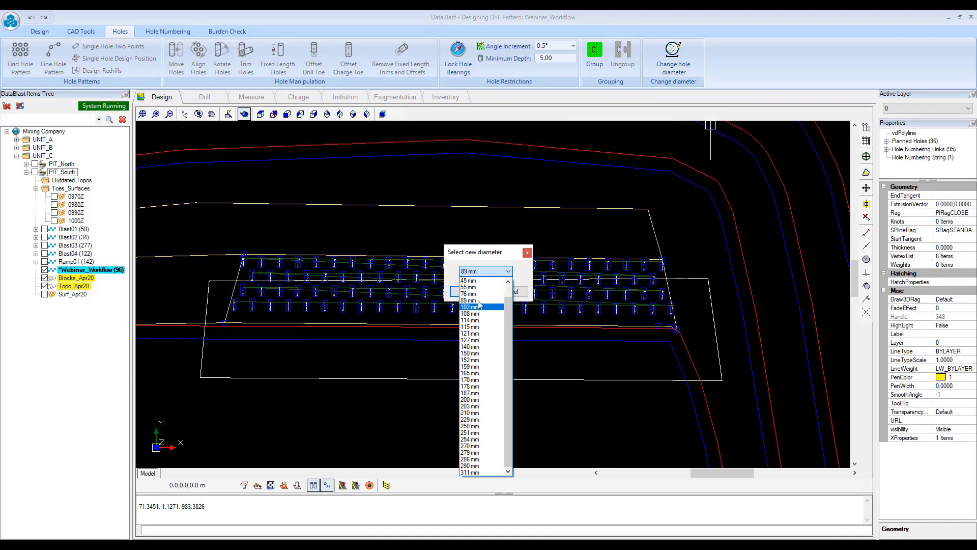
{"action": "left_click", "coordinate": [511, 267]}
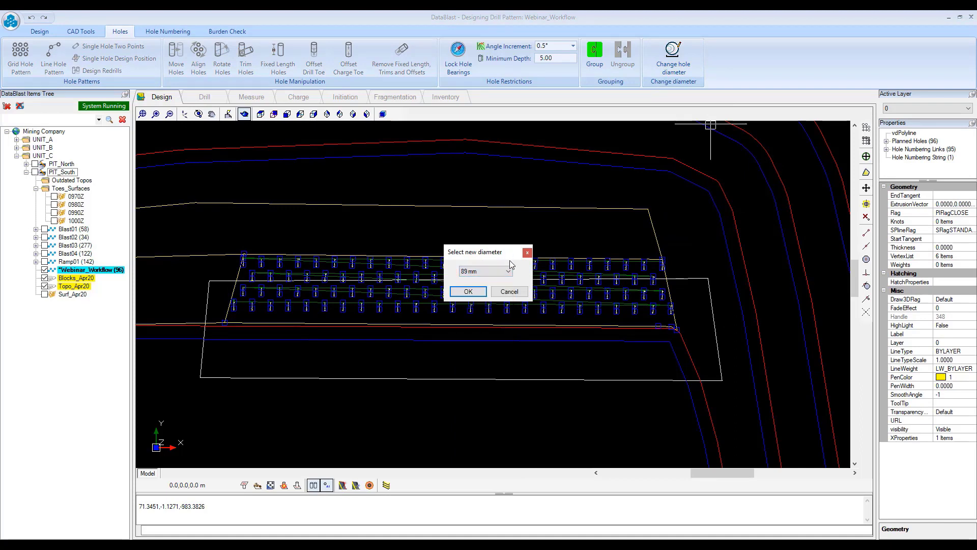
{"action": "left_click", "coordinate": [509, 291]}
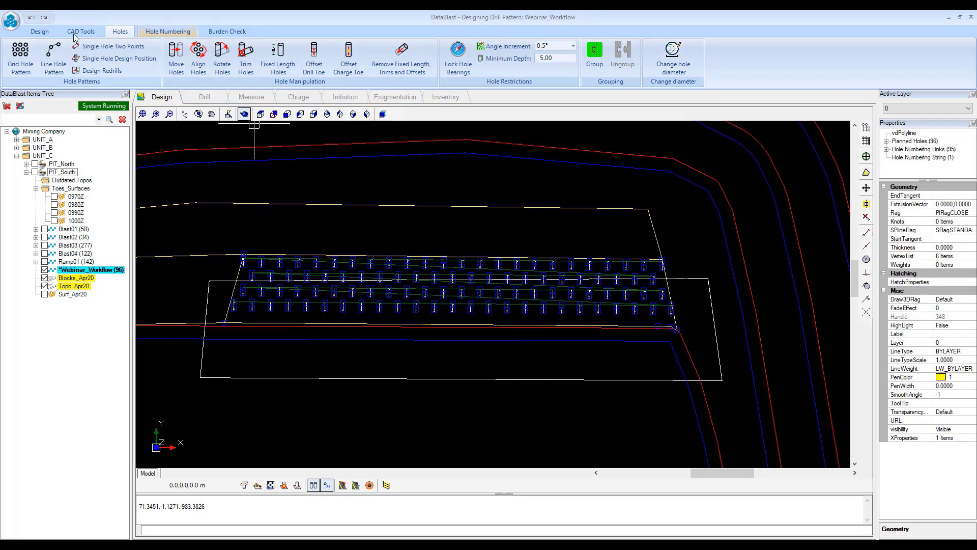
{"action": "left_click", "coordinate": [21, 53]}
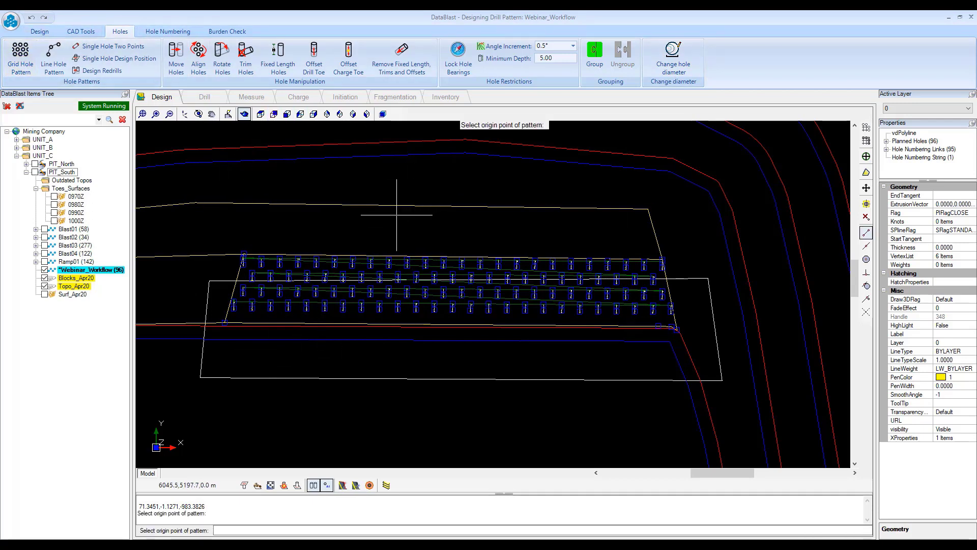
{"action": "key", "text": "Escape"}
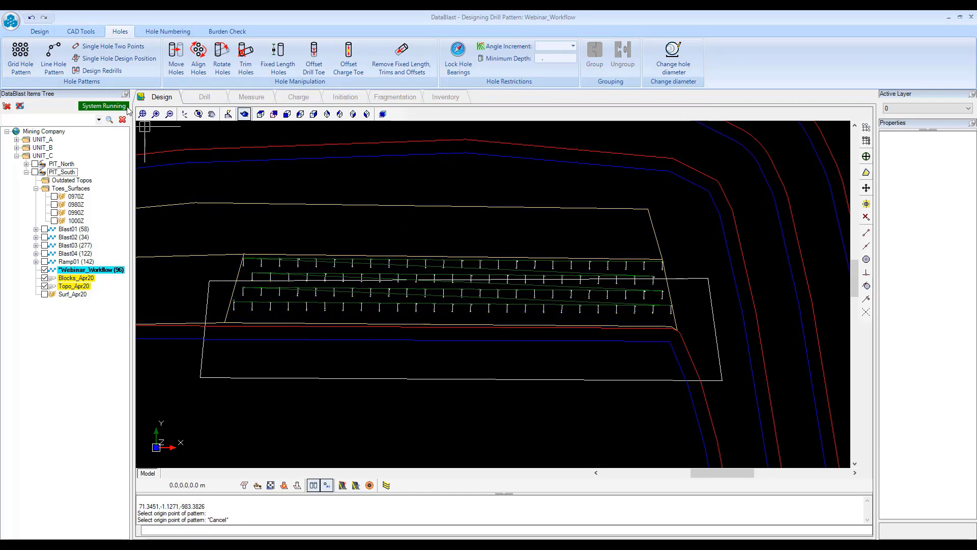
Save the Webinar_Workflow pattern again and exit the drill pattern designer
{"action": "left_click", "coordinate": [46, 32]}
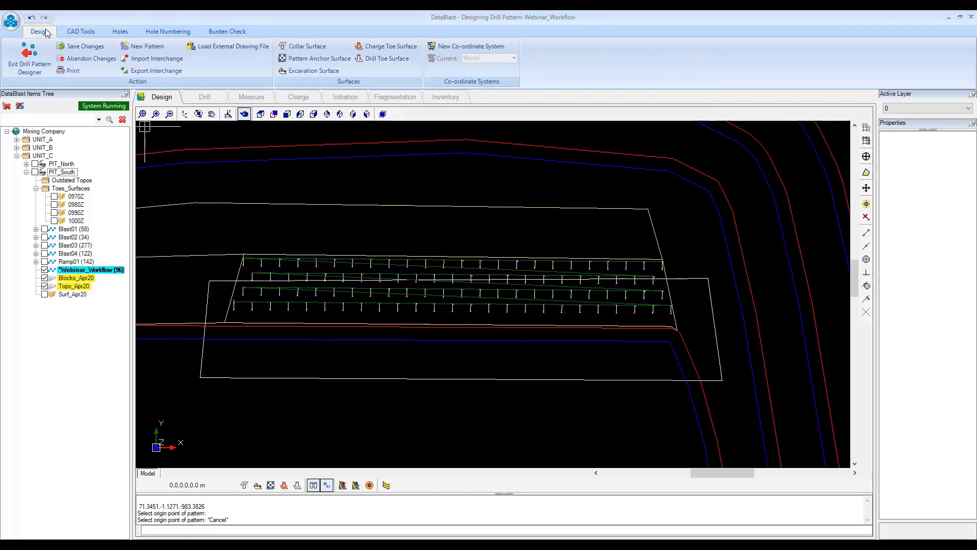
{"action": "left_click", "coordinate": [81, 47]}
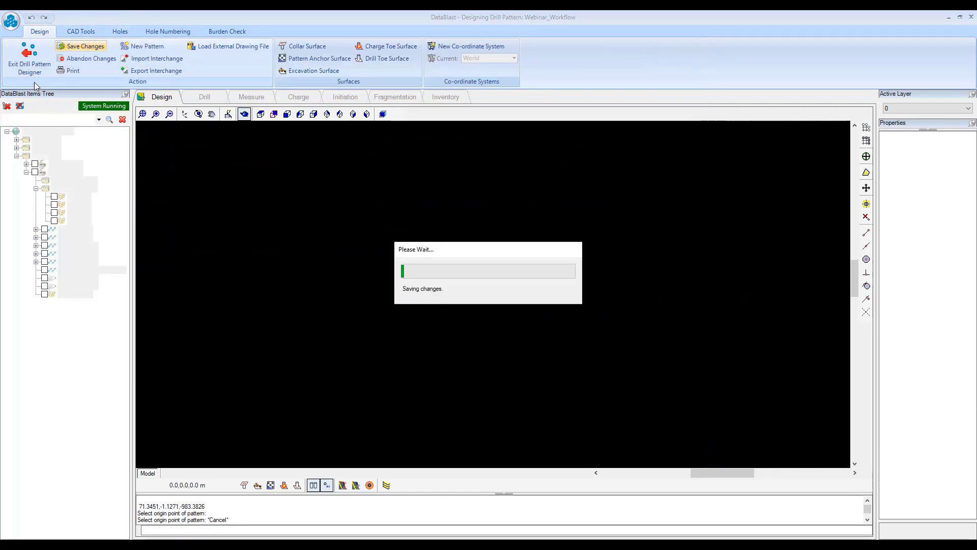
{"action": "left_click", "coordinate": [35, 70]}
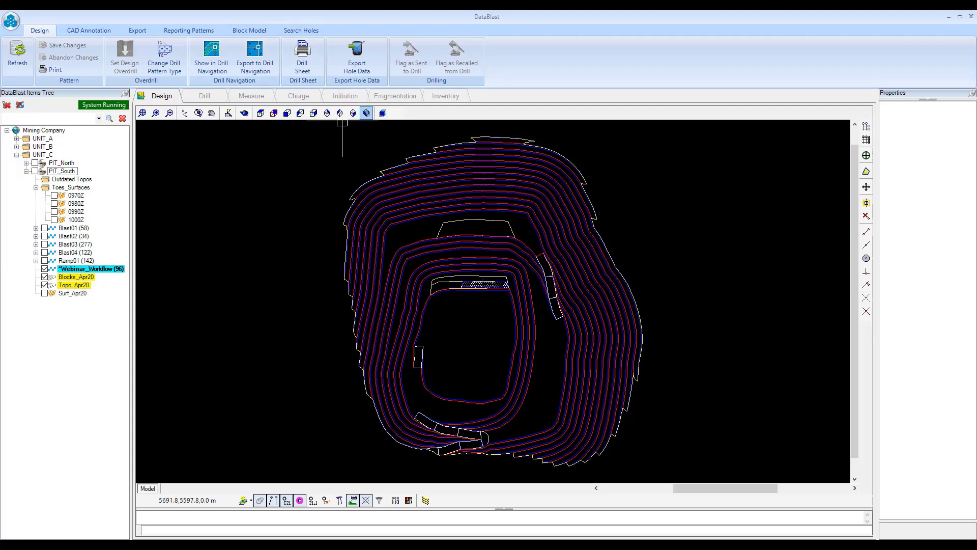
Hide Blocks_Apr20 and Topo_Apr20, leaving only the Webinar_Workflow pattern in view, enlarged and centred
{"action": "scroll", "coordinate": [465, 295], "scroll_direction": "up", "scroll_amount": 5}
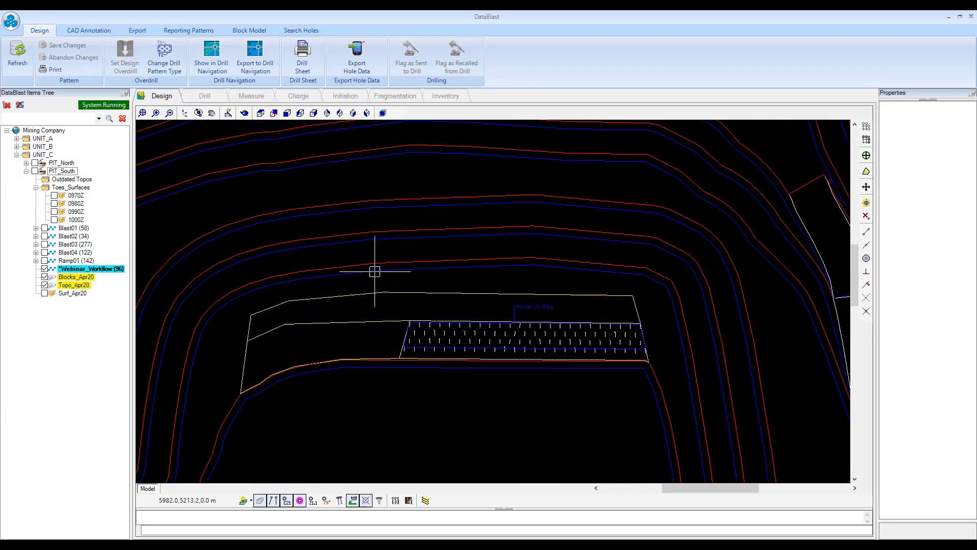
{"action": "left_click", "coordinate": [44, 277]}
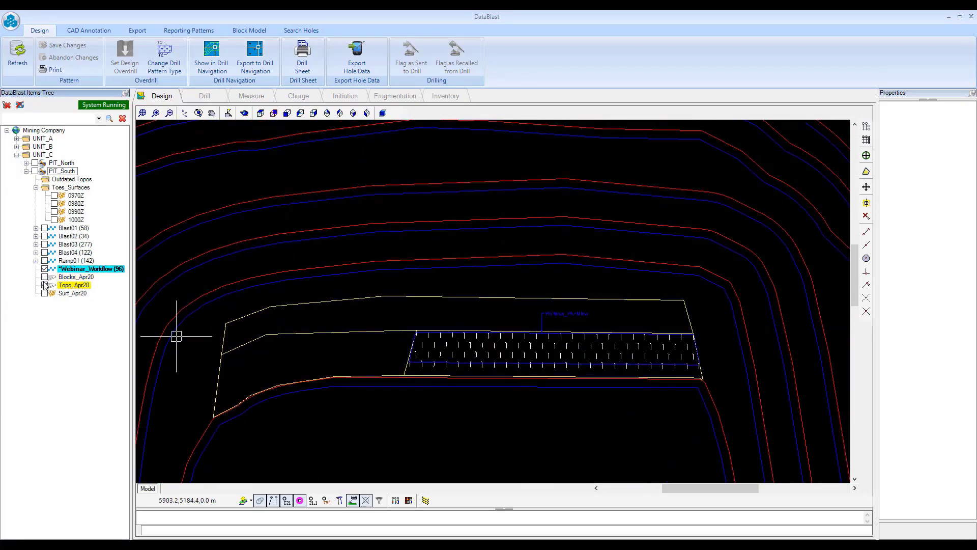
{"action": "left_click", "coordinate": [45, 285]}
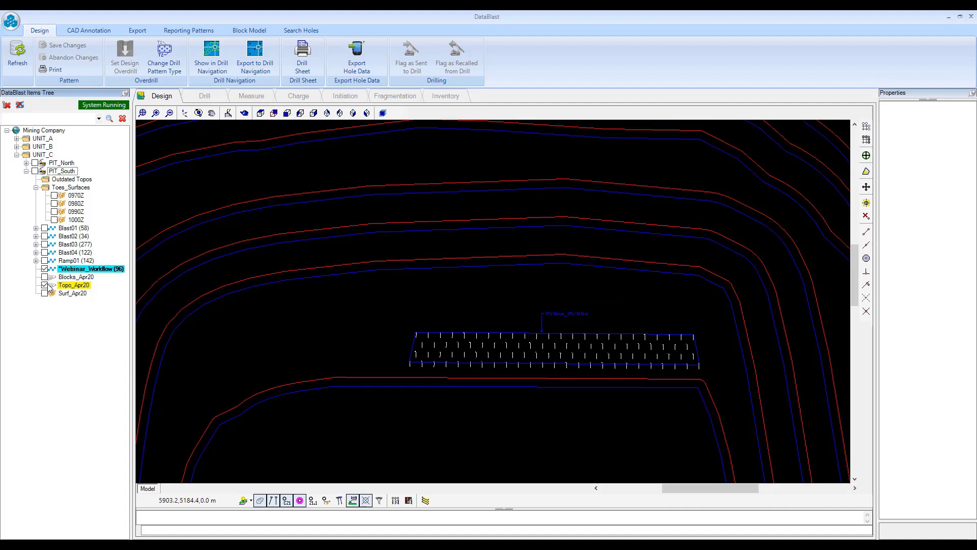
{"action": "left_click", "coordinate": [46, 285]}
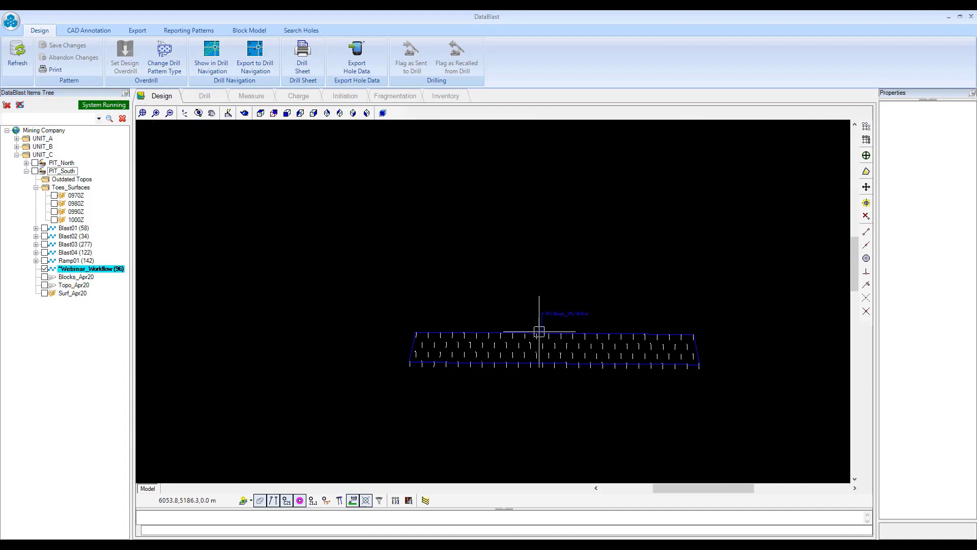
{"action": "scroll", "coordinate": [543, 351], "scroll_direction": "up", "scroll_amount": 4}
{"action": "left_click_drag", "start_coordinate": [586, 366], "coordinate": [512, 344]}
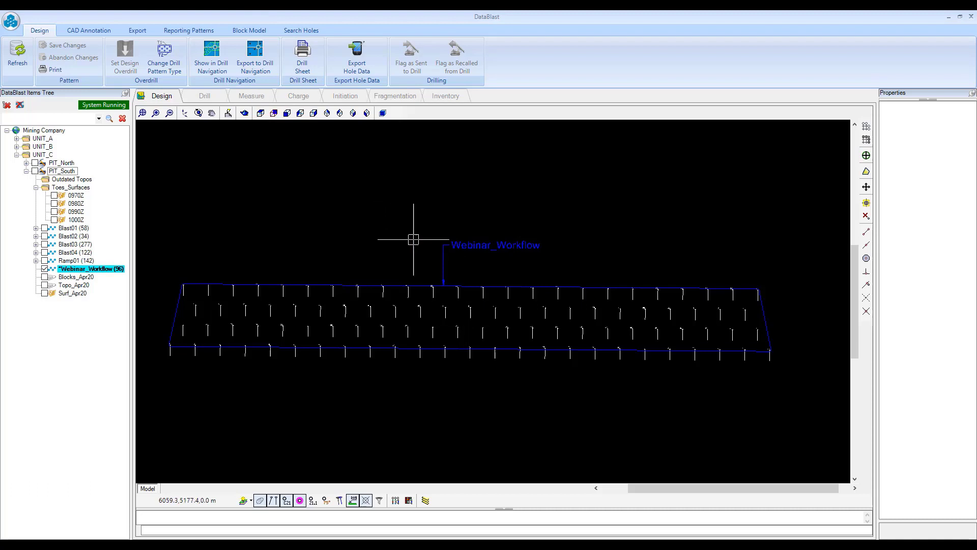
Review the drill navigation systems available for exporting the Webinar_Workflow design, and leave without exporting
{"action": "left_click_drag", "start_coordinate": [299, 224], "coordinate": [314, 224]}
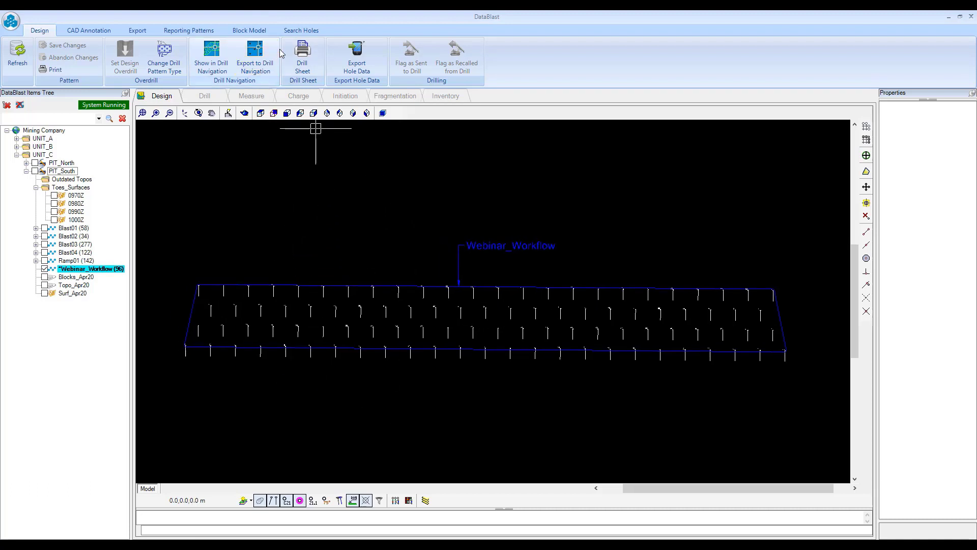
{"action": "left_click", "coordinate": [255, 56]}
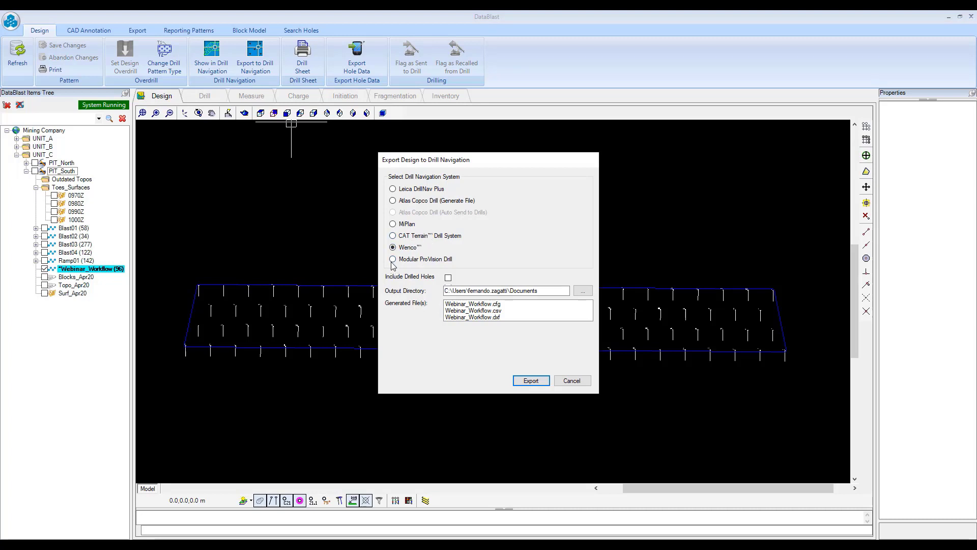
{"action": "key", "text": "Escape"}
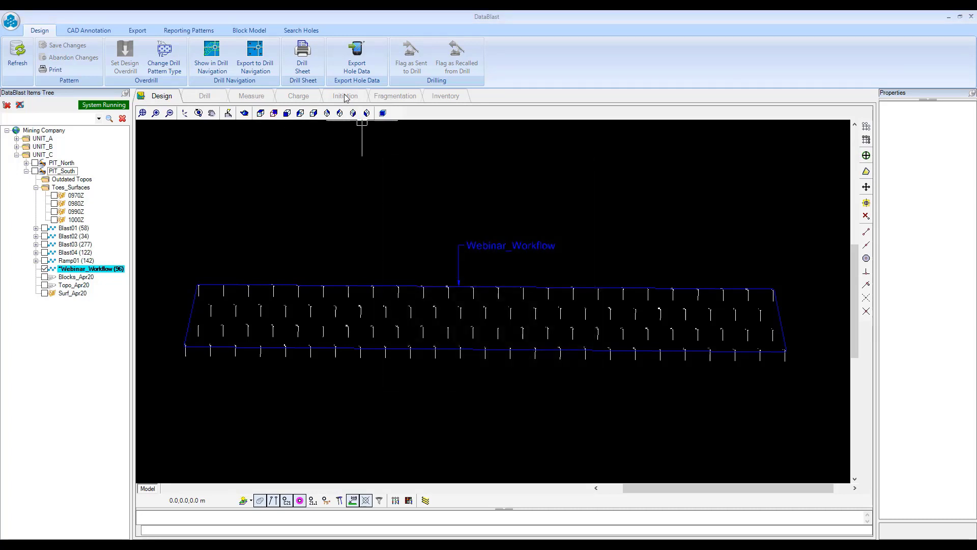
Review the hole data export formats, filters and output file for Webinar_Workflow, and leave without exporting
{"action": "left_click", "coordinate": [346, 60]}
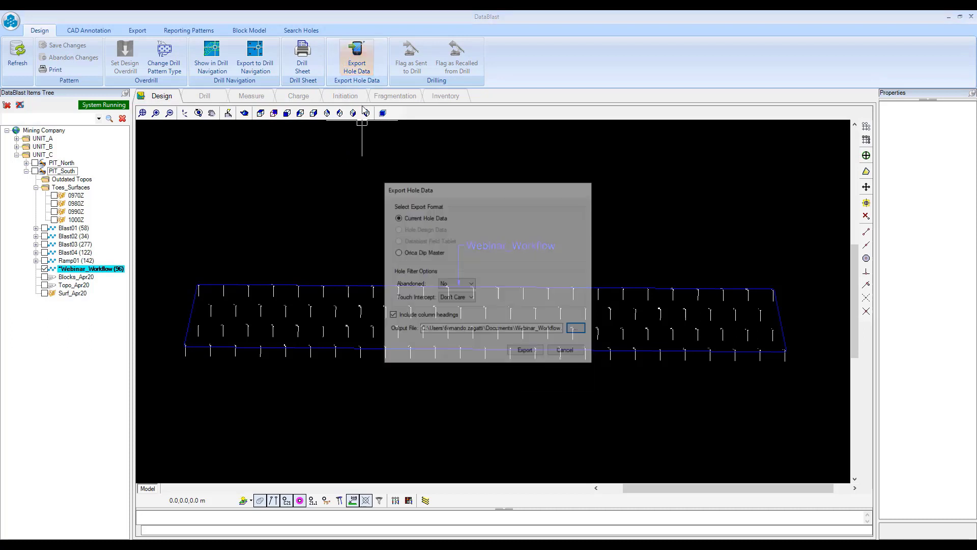
{"action": "left_click_drag", "start_coordinate": [525, 330], "coordinate": [510, 380]}
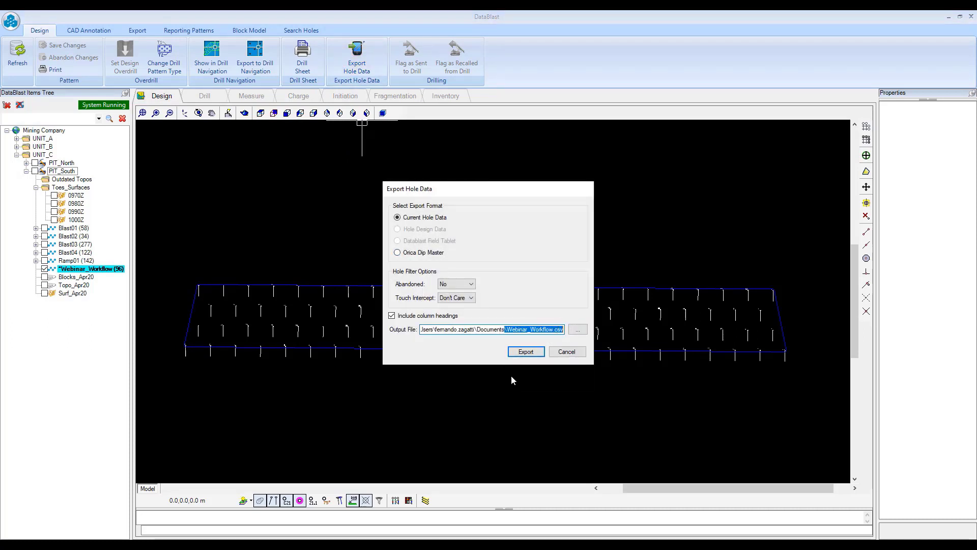
{"action": "left_click", "coordinate": [567, 351]}
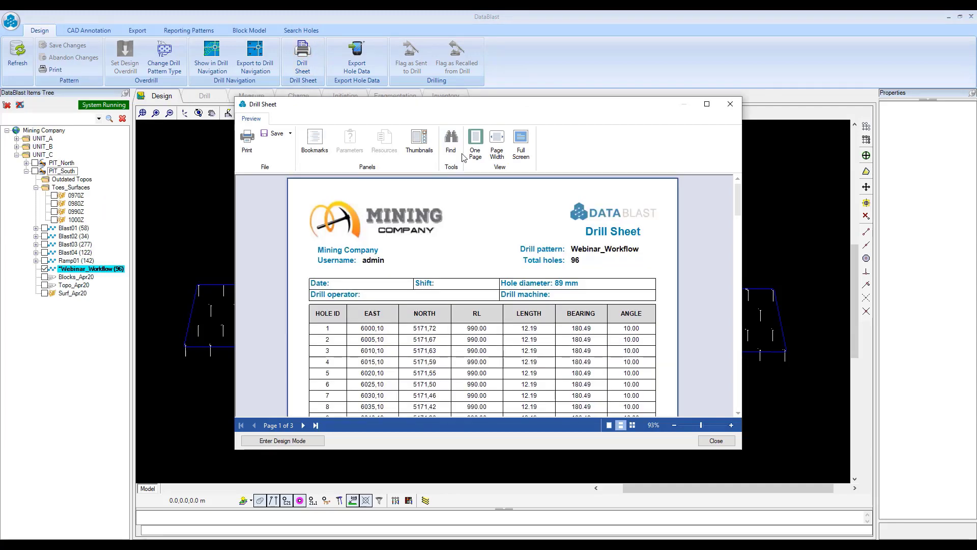
Enlarge the Webinar_Workflow drill sheet, examine the hole listing on its pages and close it
{"action": "left_click", "coordinate": [718, 101]}
{"action": "scroll", "coordinate": [404, 255], "scroll_direction": "down", "scroll_amount": 15}
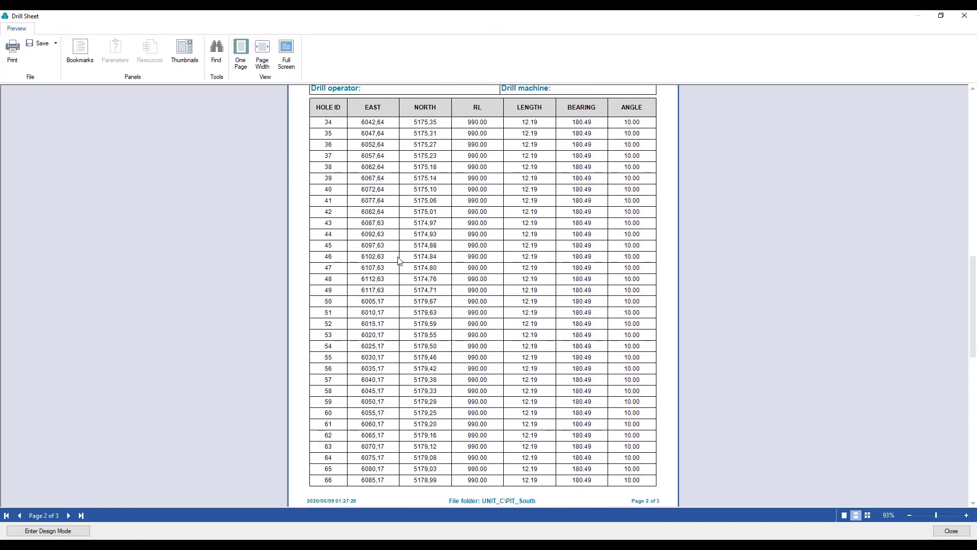
{"action": "scroll", "coordinate": [399, 260], "scroll_direction": "down", "scroll_amount": 5}
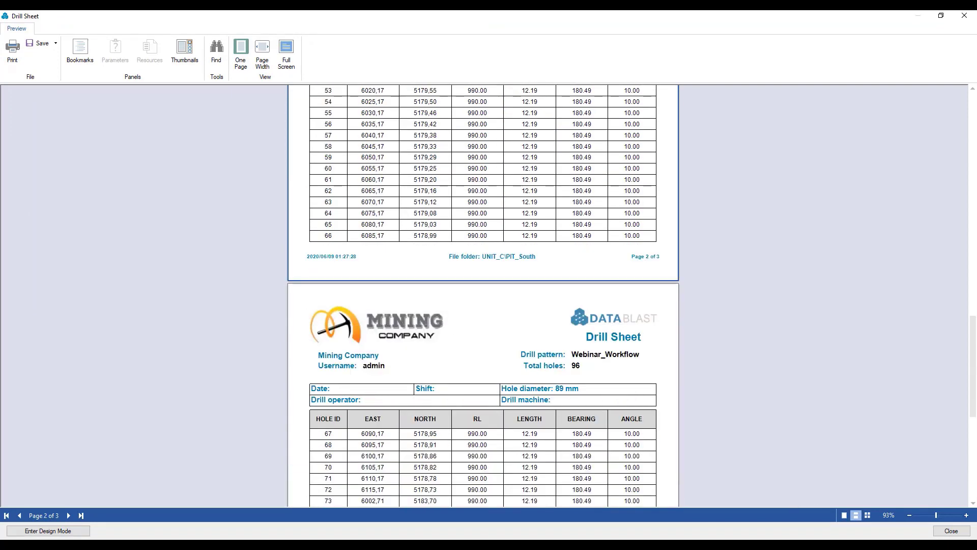
{"action": "left_click", "coordinate": [951, 531]}
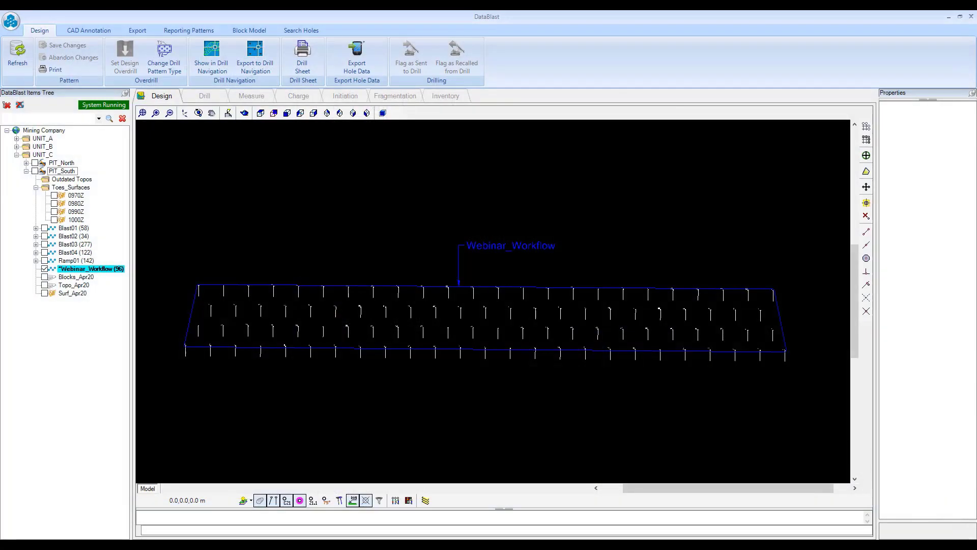
Look over the columns available for custom export templates and return to the design view of the pattern
{"action": "left_click", "coordinate": [127, 31]}
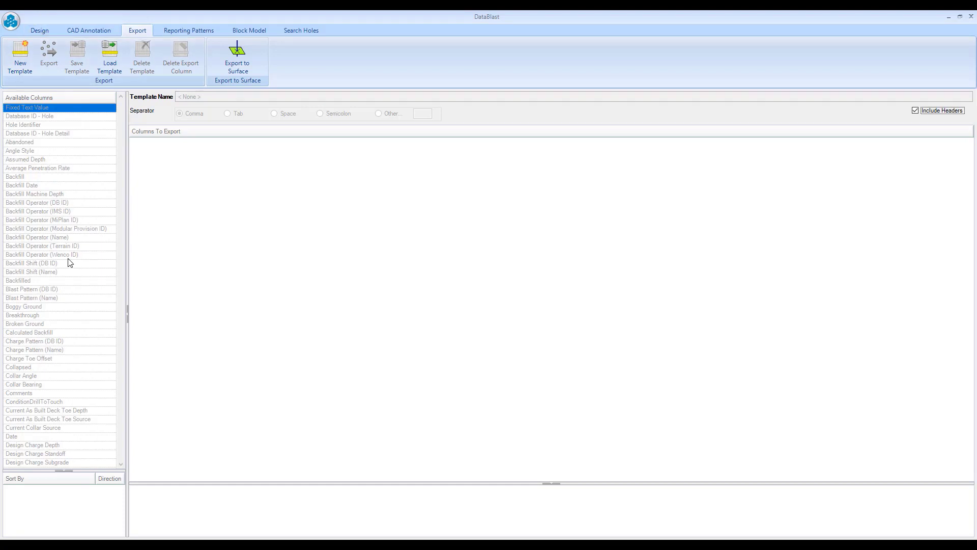
{"action": "left_click", "coordinate": [39, 31]}
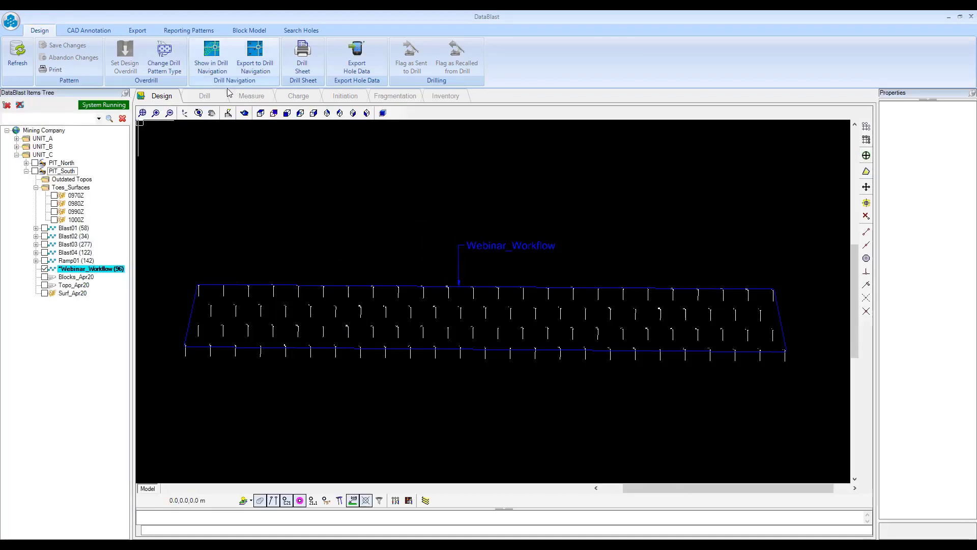
{"action": "left_click", "coordinate": [211, 113]}
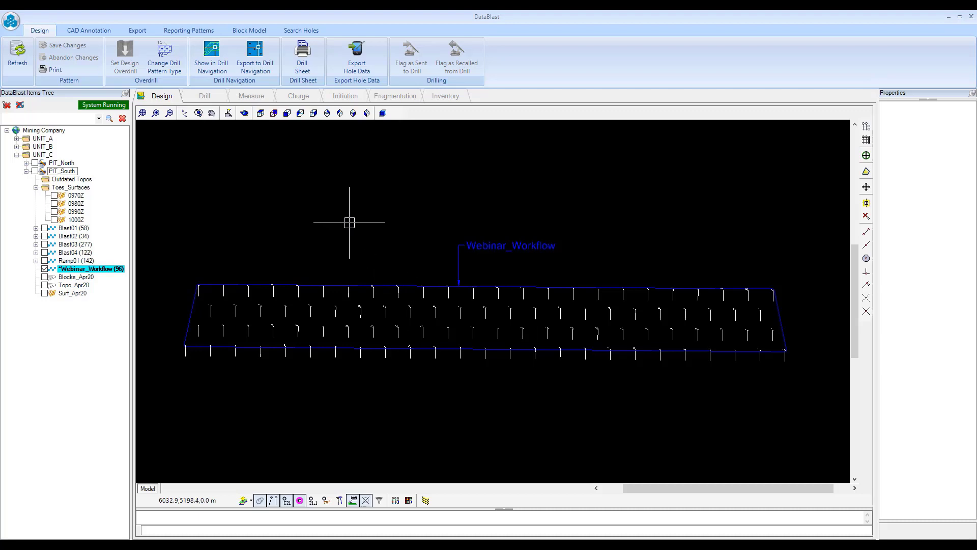
Switch to the drilling stage, open the drill log entry sheet for Webinar_Workflow and choose HDR01 as the drill
{"action": "left_click", "coordinate": [203, 97]}
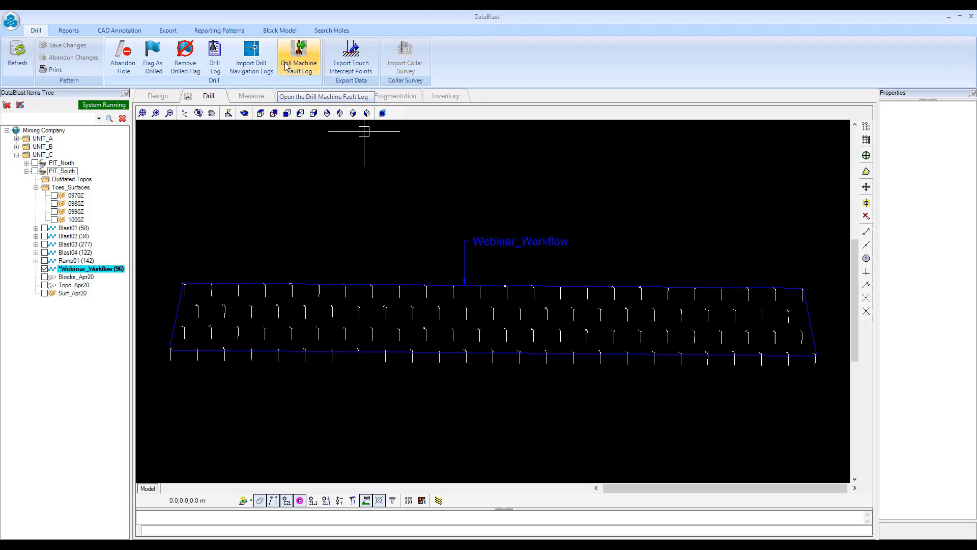
{"action": "left_click", "coordinate": [215, 69]}
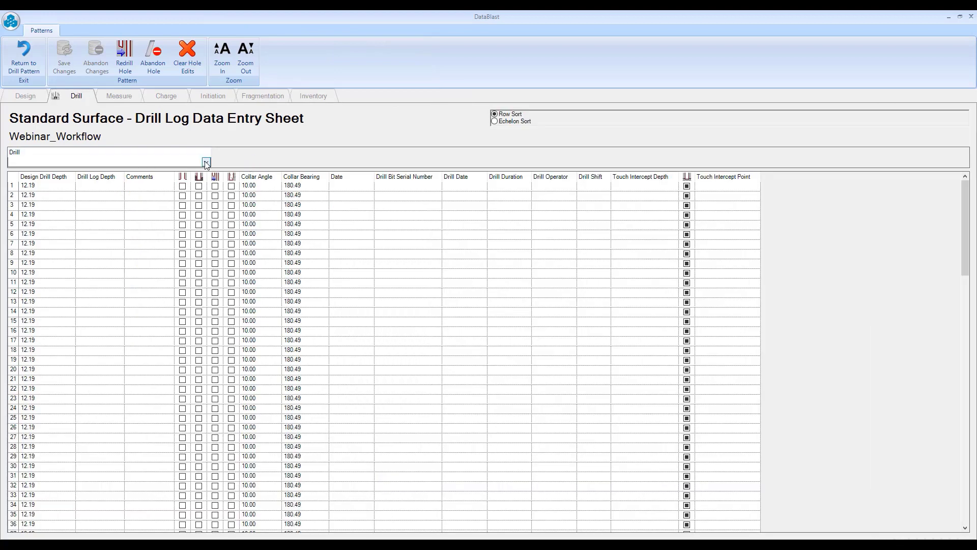
{"action": "left_click", "coordinate": [206, 162]}
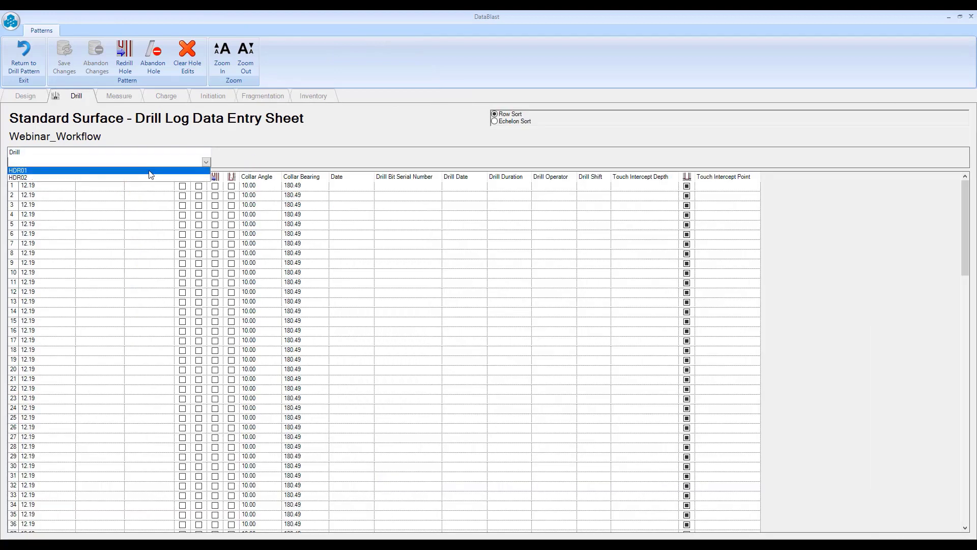
{"action": "left_click", "coordinate": [150, 171]}
Log drill depths of 12.5, 13.5, 11, 13.2 and 10.5 for holes 1 to 5, save them and return to the drill pattern
{"action": "left_click", "coordinate": [85, 185]}
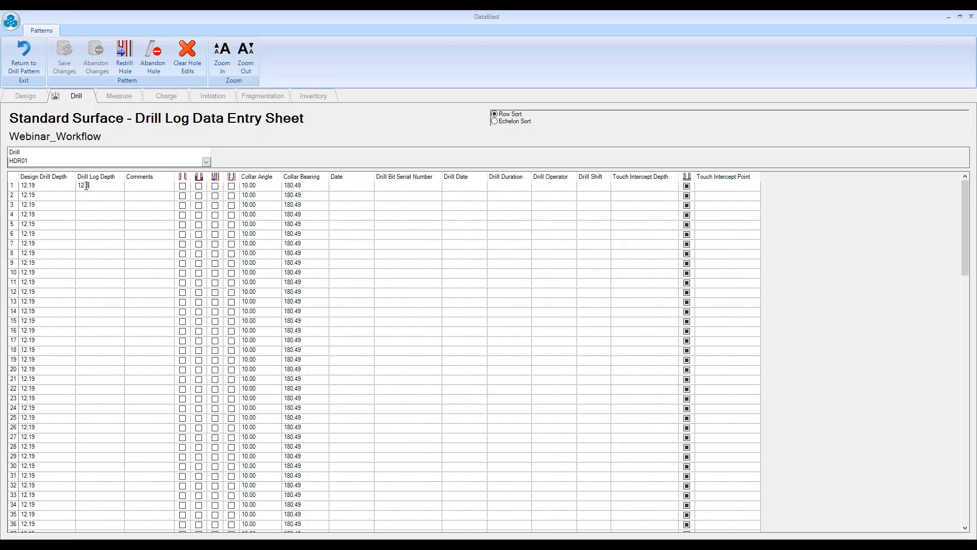
{"action": "type", "text": "12.5"}
{"action": "left_click", "coordinate": [93, 200]}
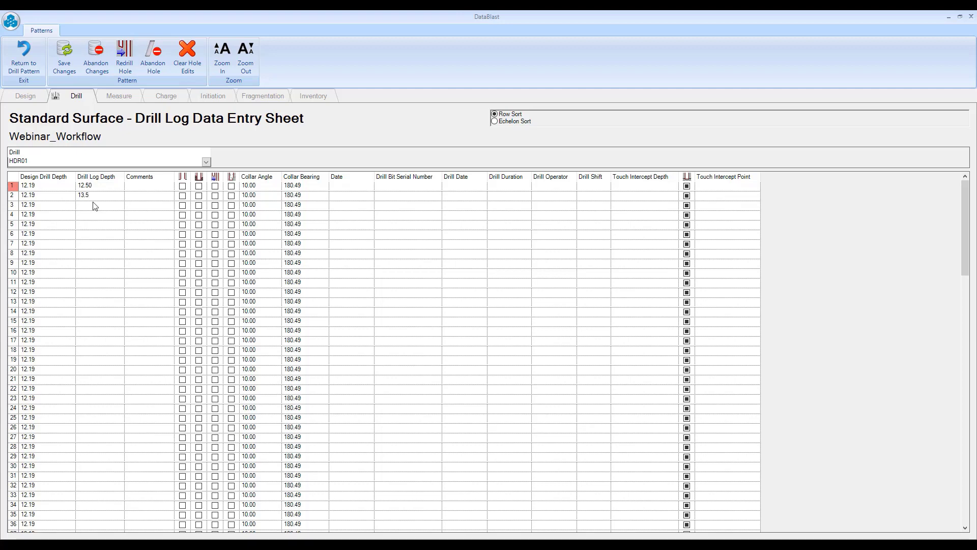
{"action": "left_click", "coordinate": [93, 206]}
{"action": "left_click", "coordinate": [91, 214]}
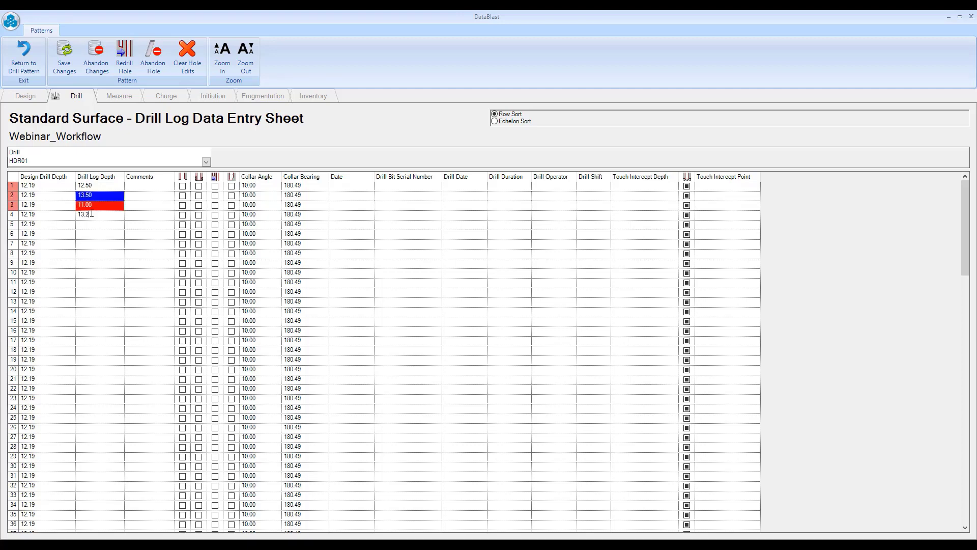
{"action": "left_click", "coordinate": [93, 224]}
{"action": "type", "text": "1"}
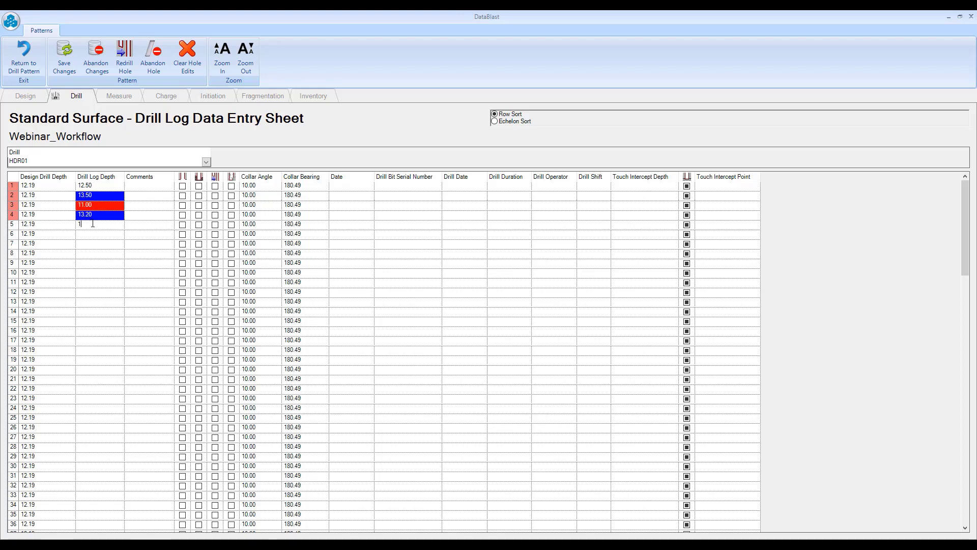
{"action": "type", "text": "0.5"}
{"action": "left_click", "coordinate": [110, 262]}
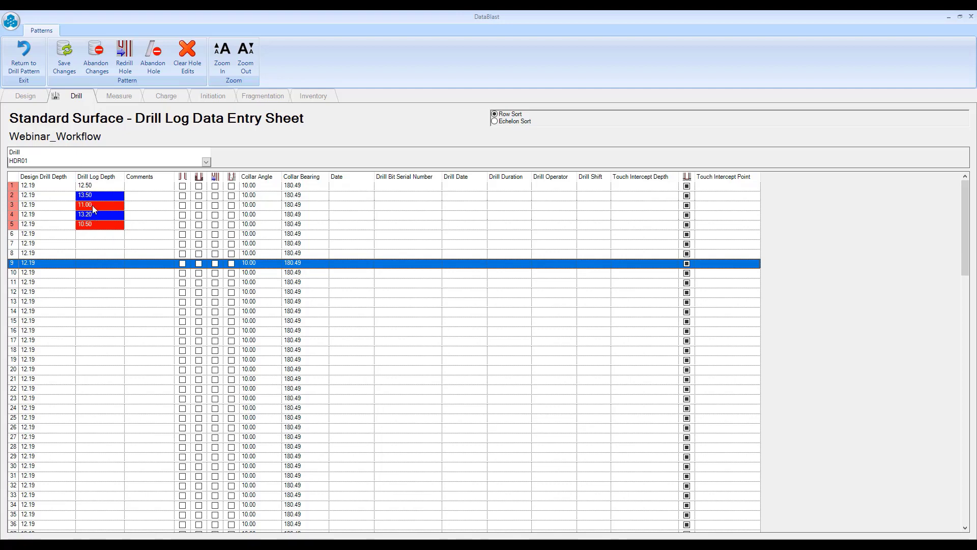
{"action": "left_click", "coordinate": [70, 63]}
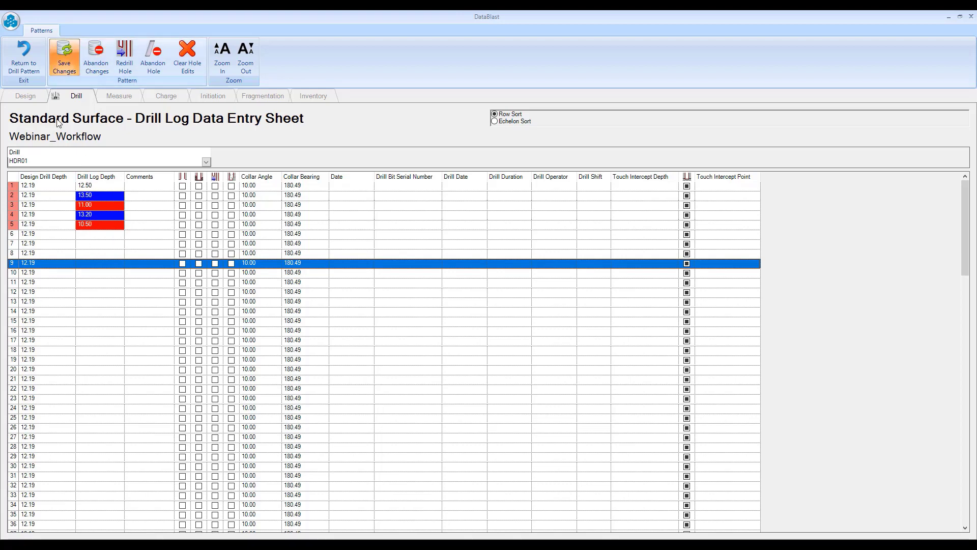
{"action": "left_click", "coordinate": [23, 68]}
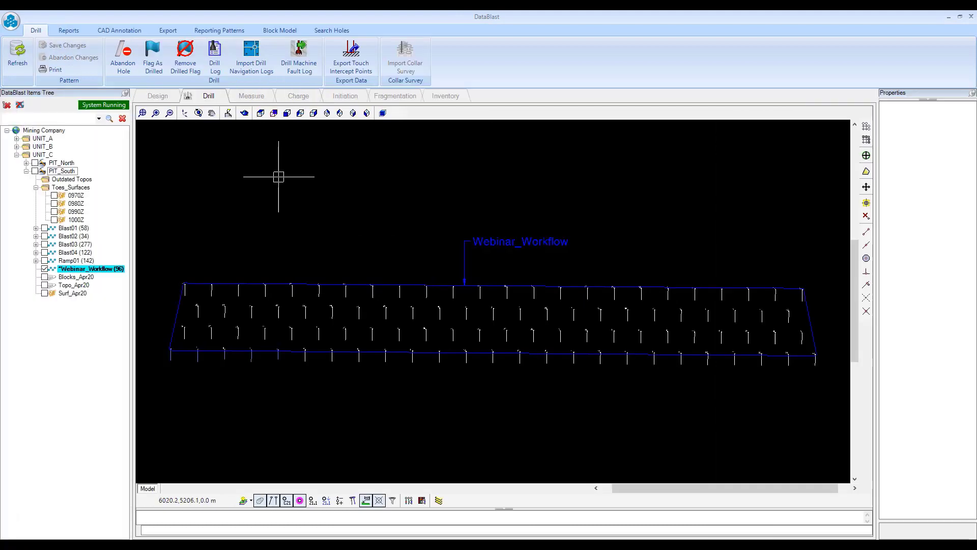
Examine holes 1 to 5 in the Drill Hole QA 3D Report with the tolerance set to 0.5, and close the report
{"action": "left_click", "coordinate": [69, 31]}
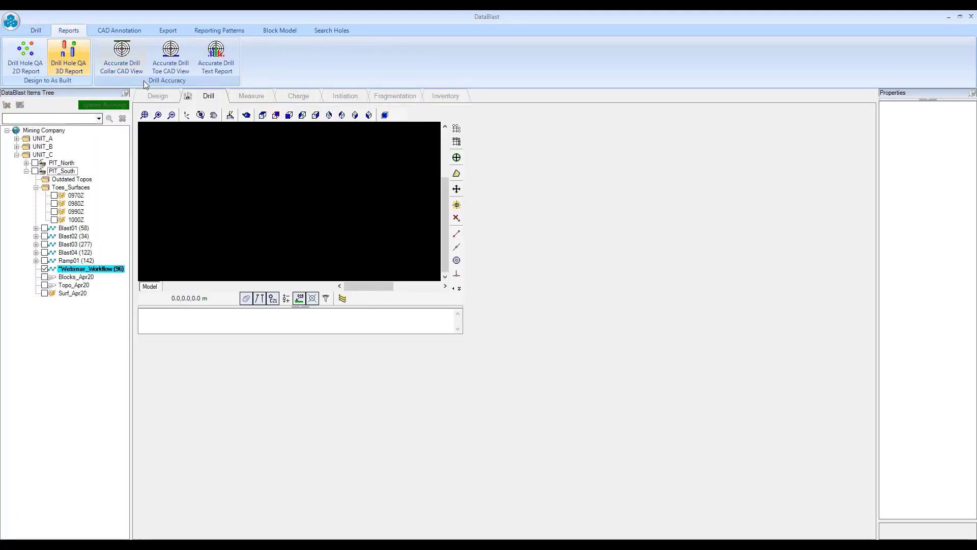
{"action": "left_click", "coordinate": [137, 71]}
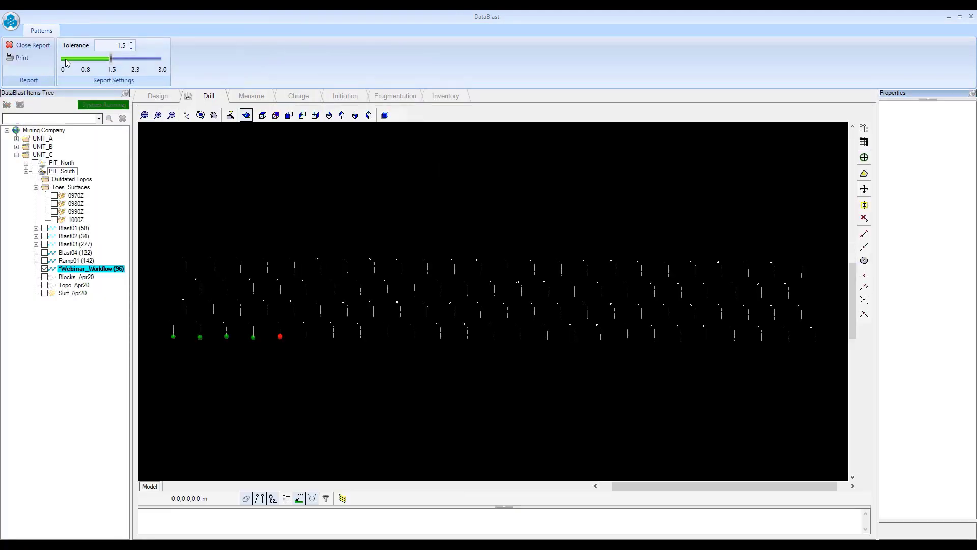
{"action": "left_click", "coordinate": [131, 43]}
{"action": "scroll", "coordinate": [207, 295], "scroll_direction": "up", "scroll_amount": 2}
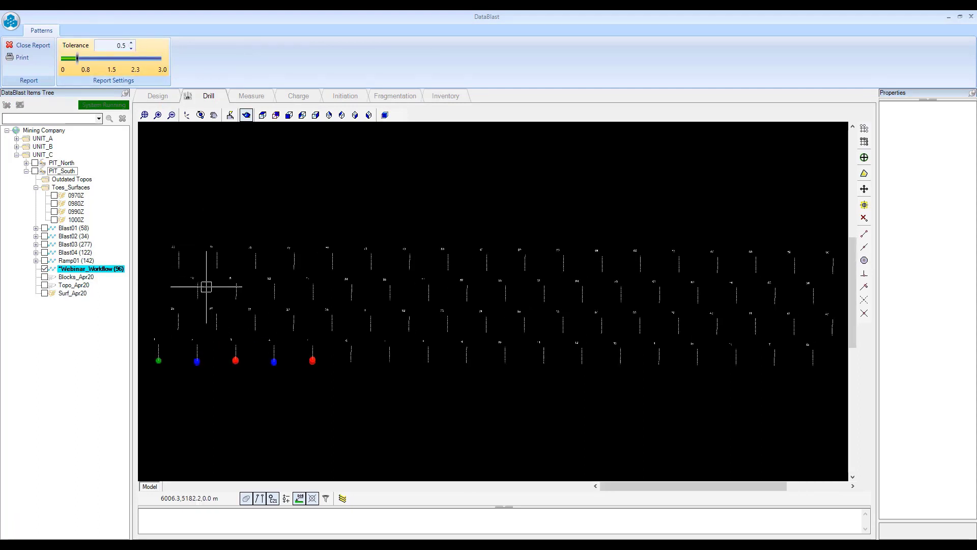
{"action": "scroll", "coordinate": [480, 240], "scroll_direction": "up", "scroll_amount": 2}
{"action": "scroll", "coordinate": [586, 362], "scroll_direction": "up", "scroll_amount": 3}
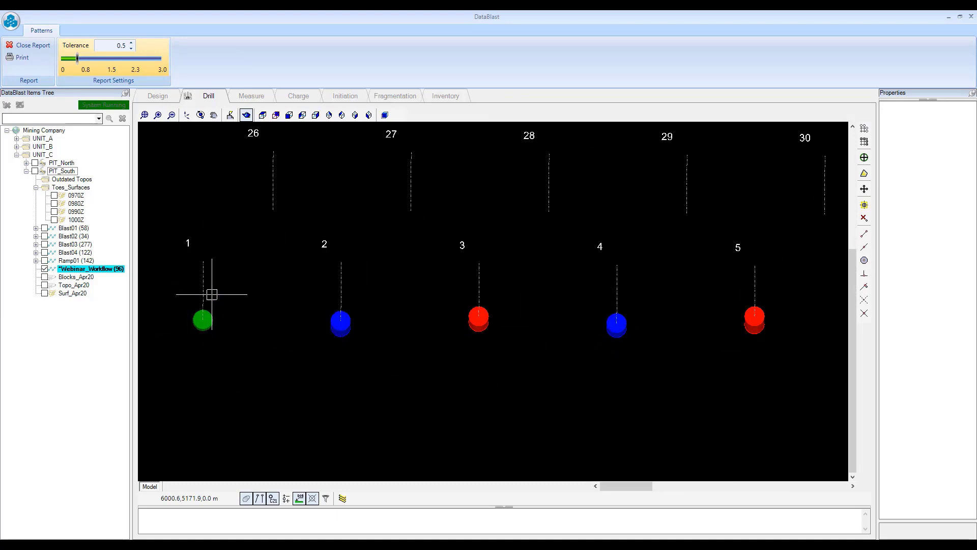
{"action": "left_click", "coordinate": [32, 46]}
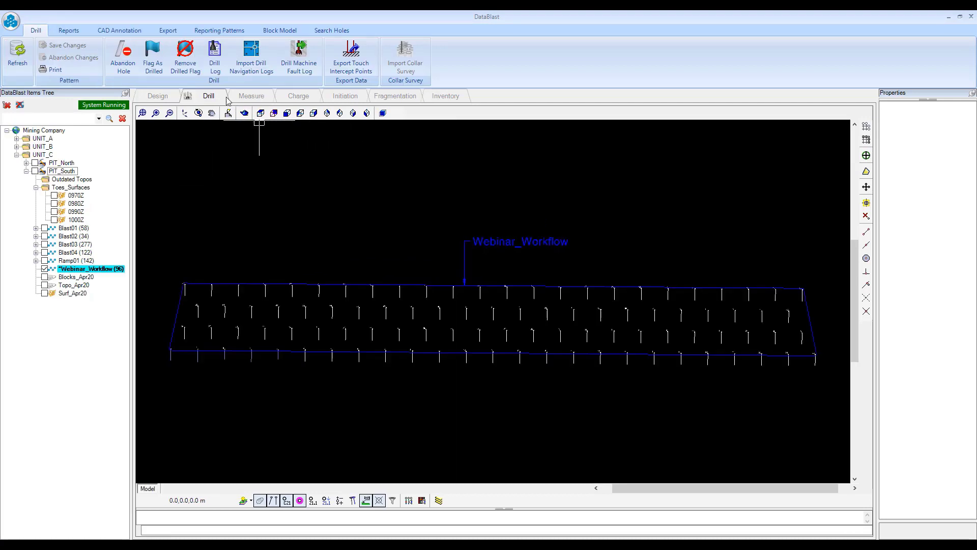
Examine the depth, collar and toe accuracy charts in the drill accuracy text report, close it and return to the drilling commands
{"action": "left_click", "coordinate": [68, 30]}
{"action": "left_click", "coordinate": [215, 57]}
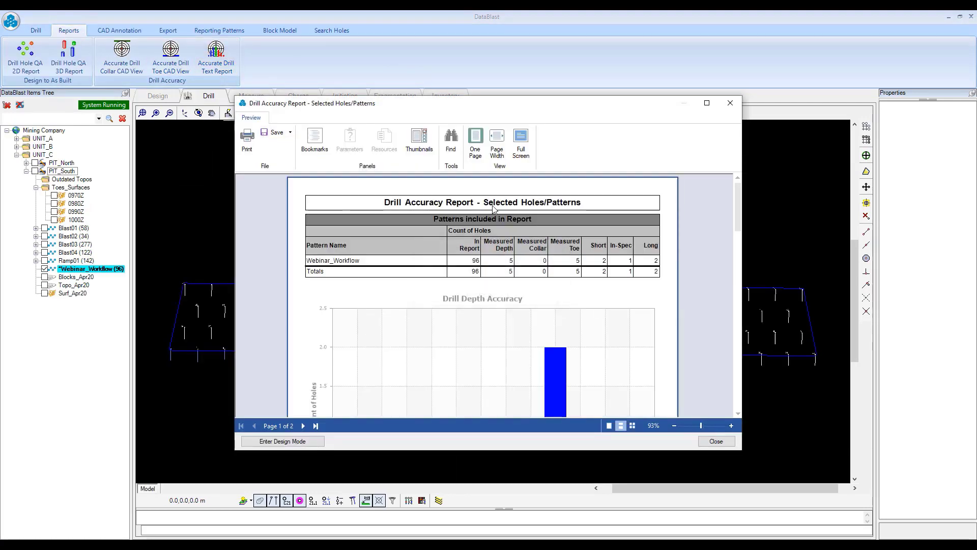
{"action": "scroll", "coordinate": [379, 291], "scroll_direction": "down", "scroll_amount": 3}
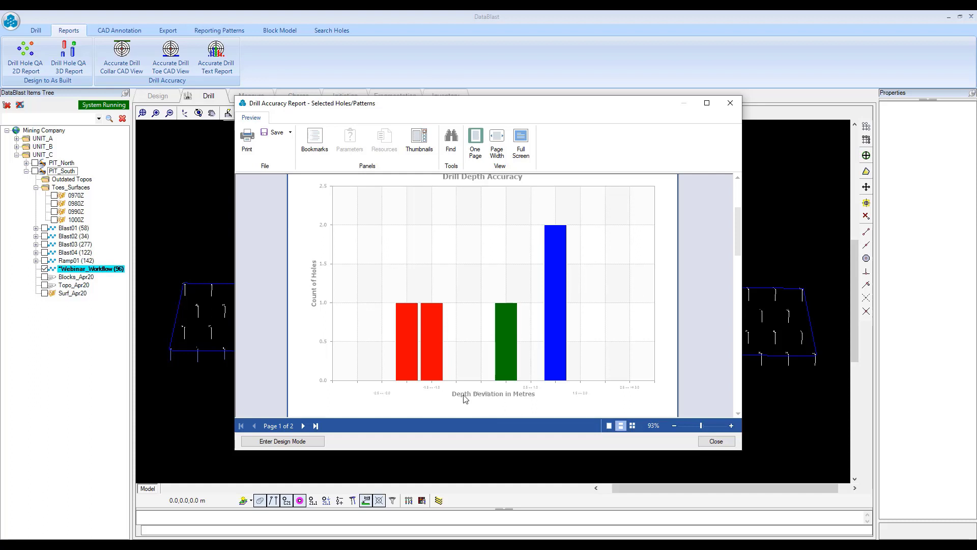
{"action": "scroll", "coordinate": [426, 268], "scroll_direction": "down", "scroll_amount": 3}
{"action": "scroll", "coordinate": [501, 275], "scroll_direction": "down", "scroll_amount": 10}
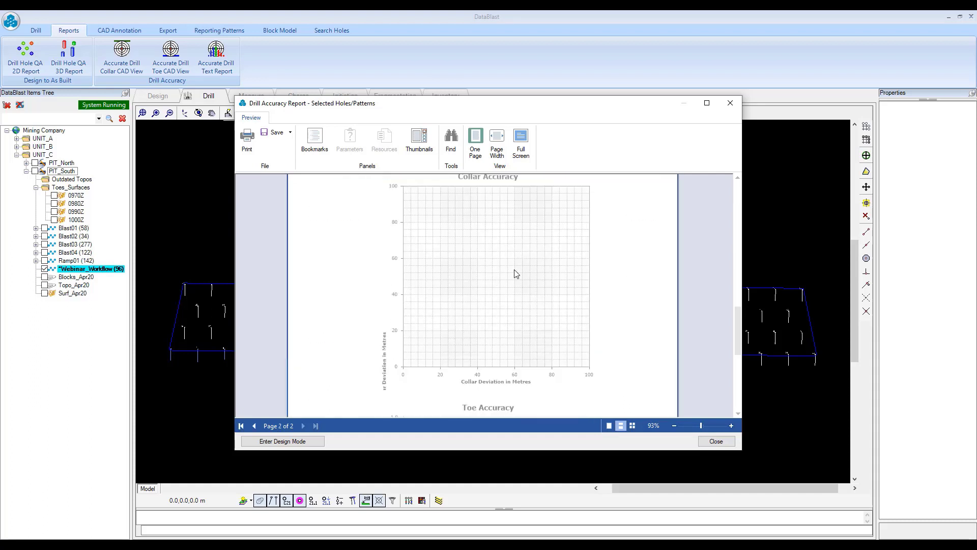
{"action": "scroll", "coordinate": [502, 254], "scroll_direction": "down", "scroll_amount": 4}
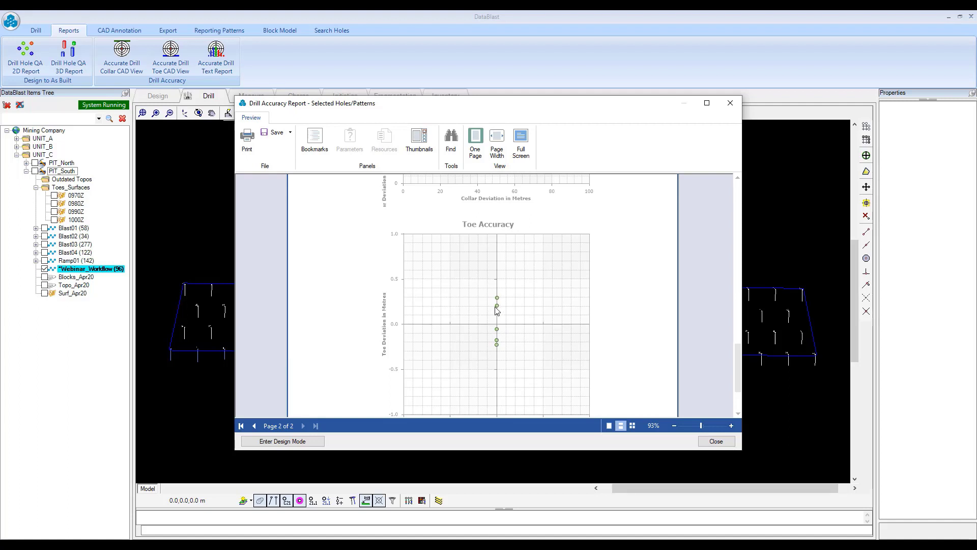
{"action": "scroll", "coordinate": [529, 336], "scroll_direction": "up", "scroll_amount": 5}
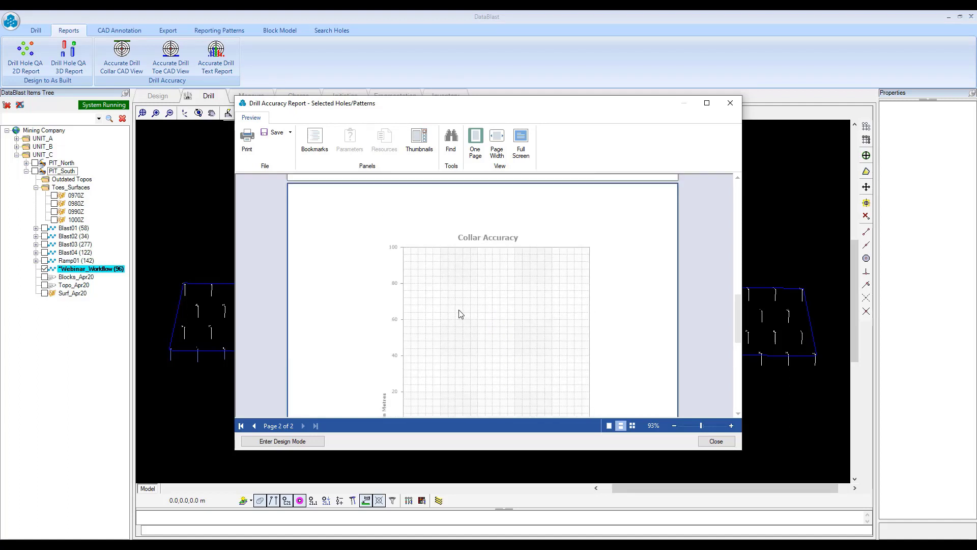
{"action": "scroll", "coordinate": [473, 313], "scroll_direction": "down", "scroll_amount": 5}
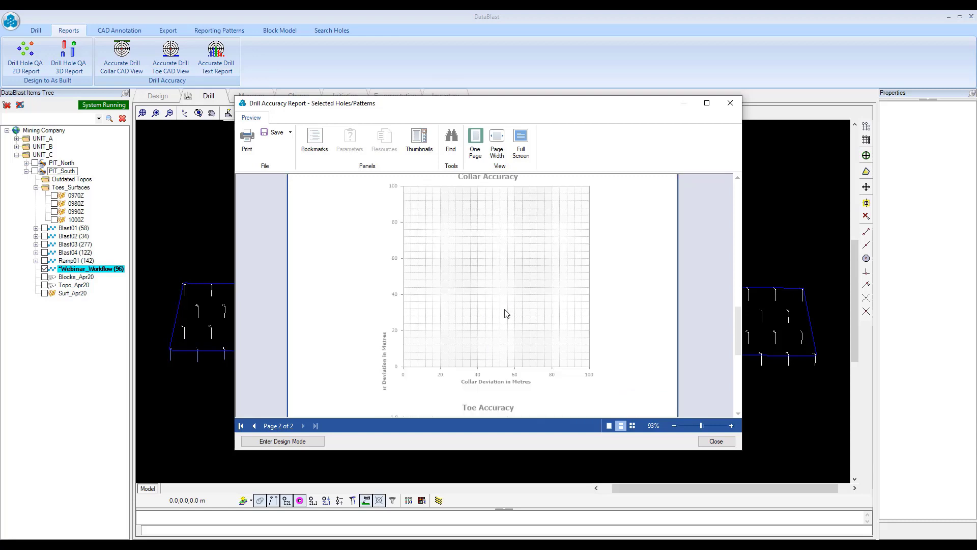
{"action": "left_click", "coordinate": [730, 102]}
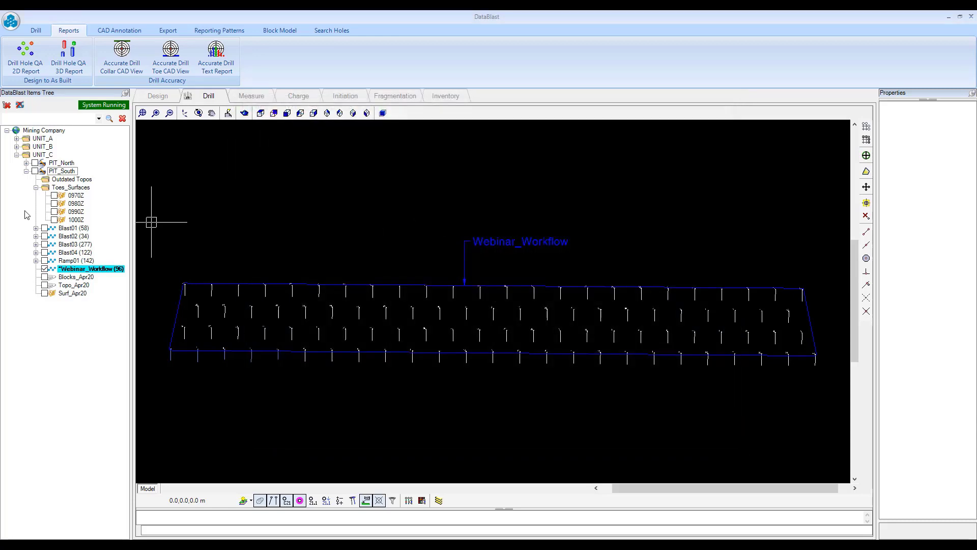
{"action": "left_click", "coordinate": [41, 32]}
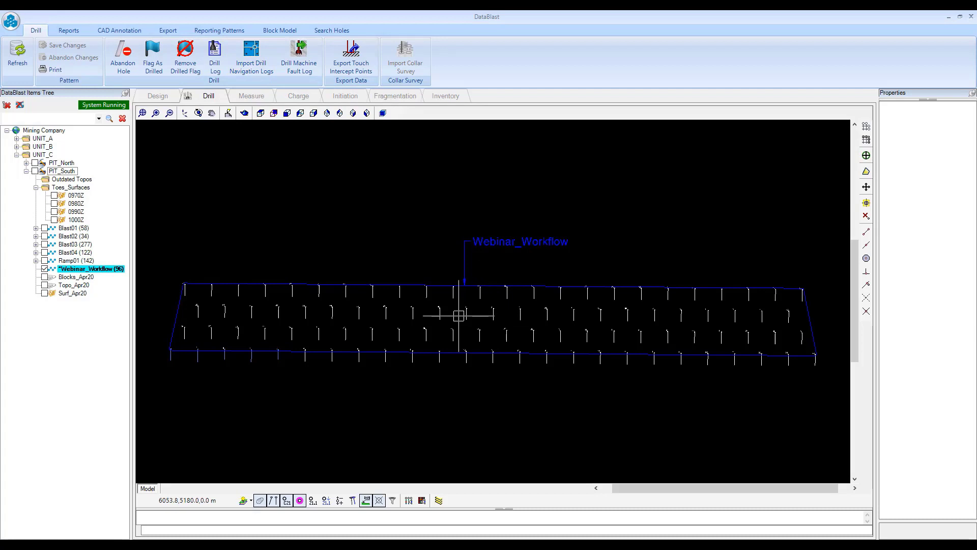
Switch Webinar_Workflow to the measuring stage, examine the printable Dip Sheet with its blank measured-depth columns, and close the preview
{"action": "left_click", "coordinate": [251, 96]}
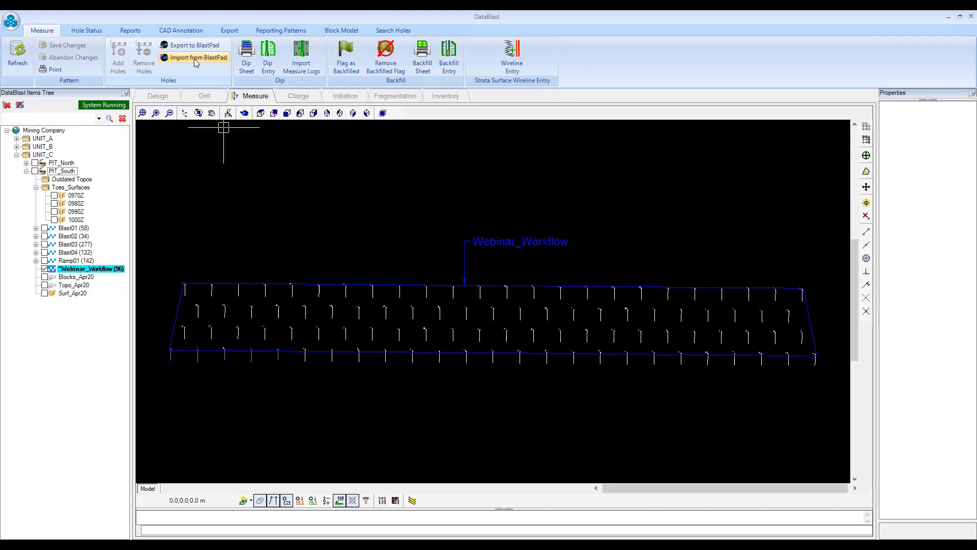
{"action": "left_click", "coordinate": [248, 61]}
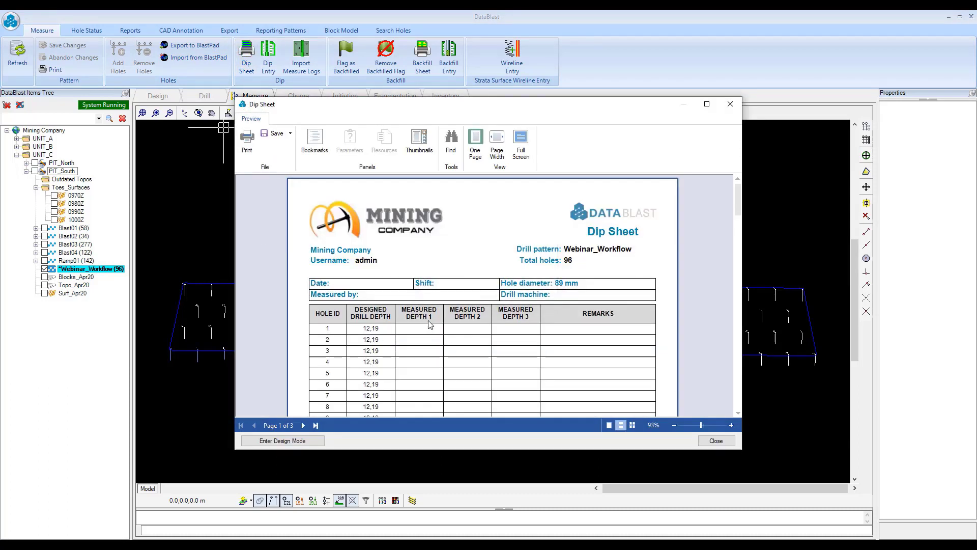
{"action": "scroll", "coordinate": [430, 323], "scroll_direction": "down", "scroll_amount": 3}
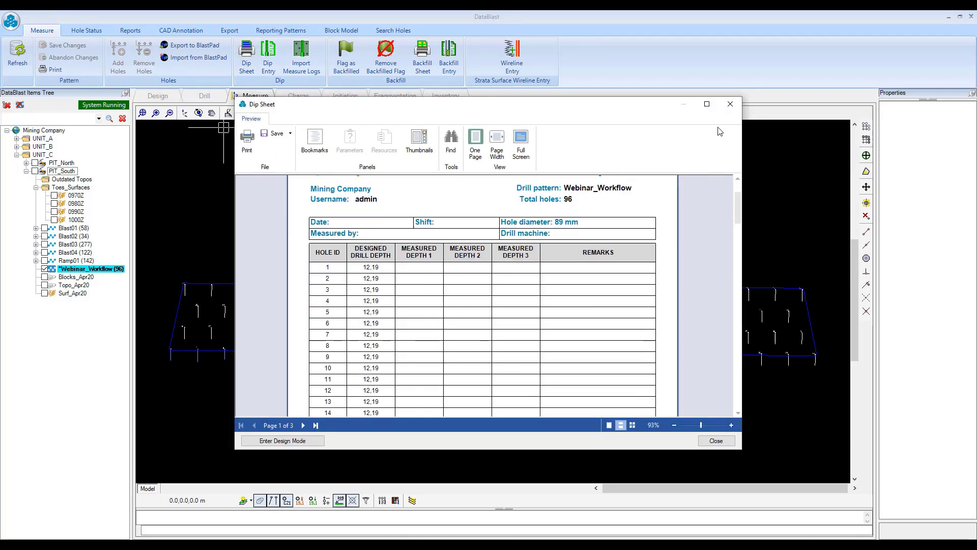
{"action": "left_click", "coordinate": [730, 103]}
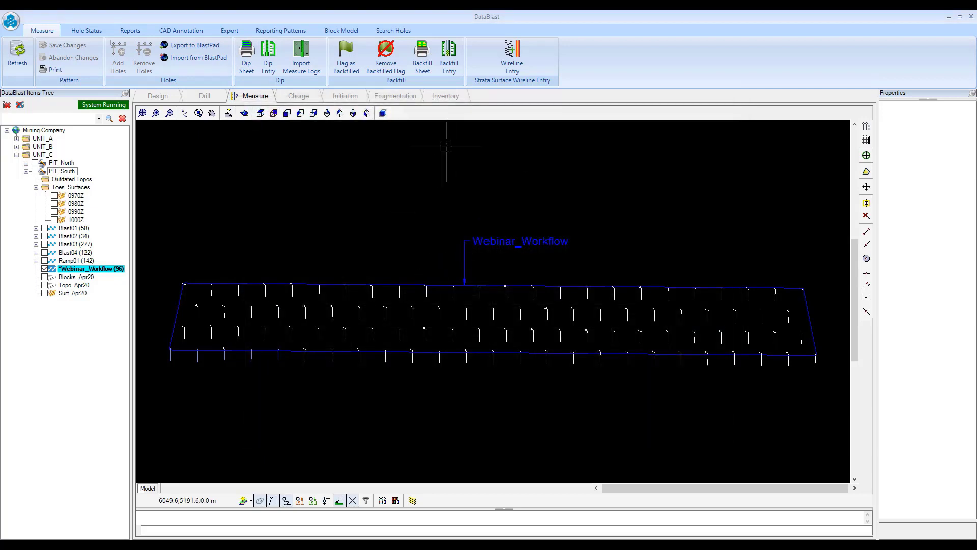
Open the dip data entry sheet for Webinar_Workflow and enter measured depths of 12, 13, 11.2 and 12.8 for holes 1 to 4
{"action": "left_click", "coordinate": [268, 61]}
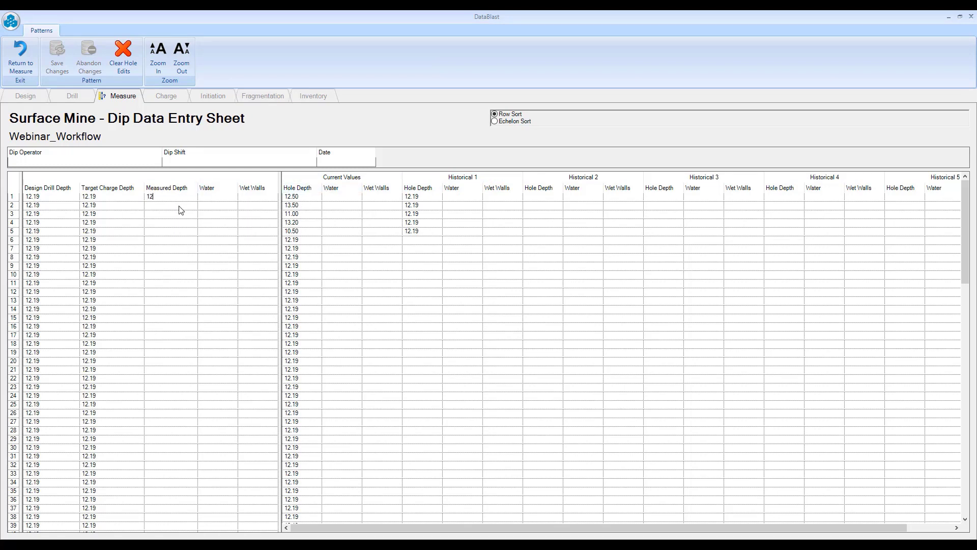
{"action": "left_click", "coordinate": [181, 205]}
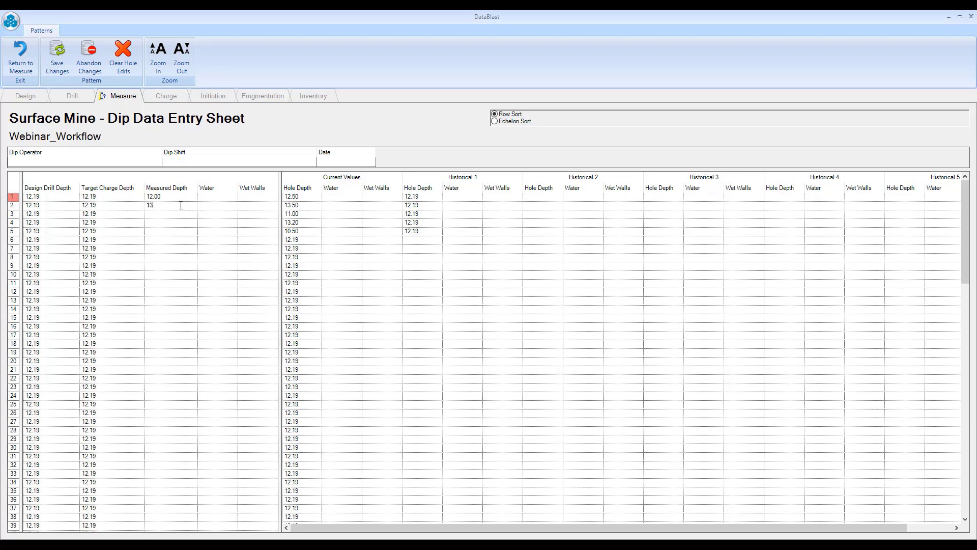
{"action": "type", "text": "13"}
{"action": "left_click", "coordinate": [172, 219]}
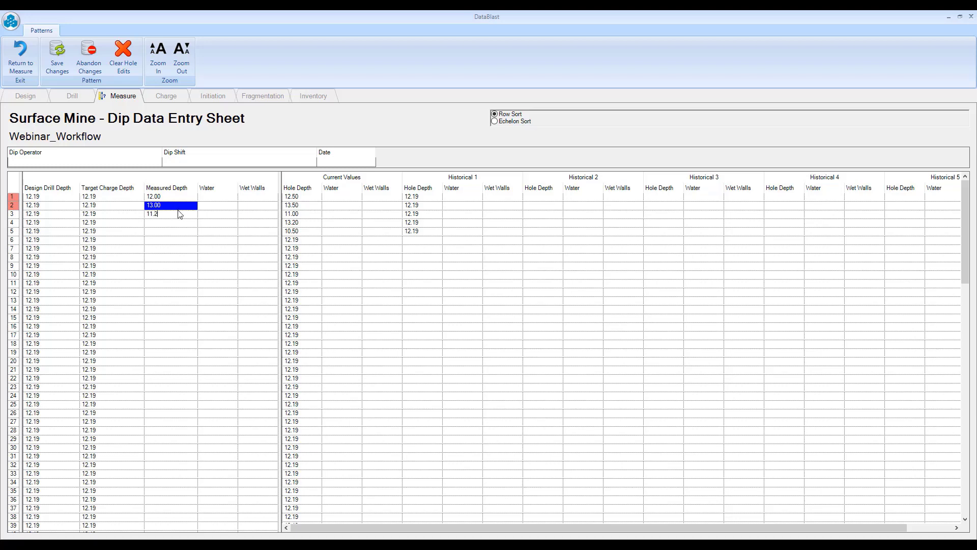
{"action": "left_click", "coordinate": [173, 220]}
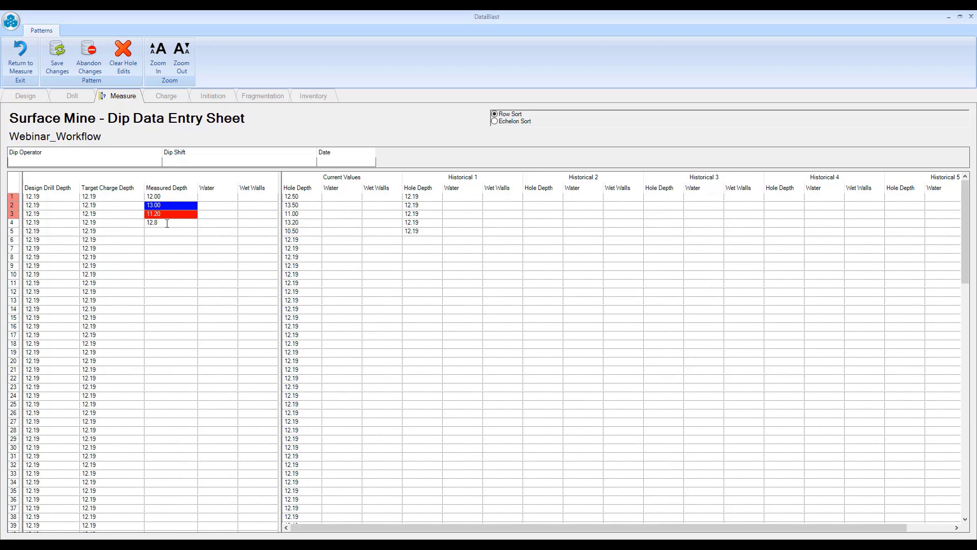
Enter 10.20 as hole 5's measured depth, and fill in the dip operator's name, the Day shift and the date 2020/06/03
{"action": "left_click", "coordinate": [169, 232]}
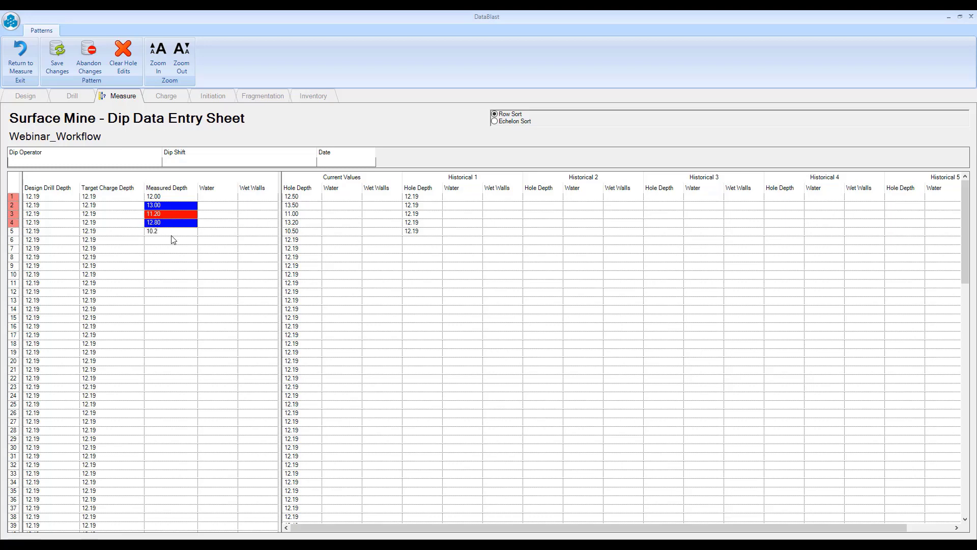
{"action": "left_click", "coordinate": [167, 265]}
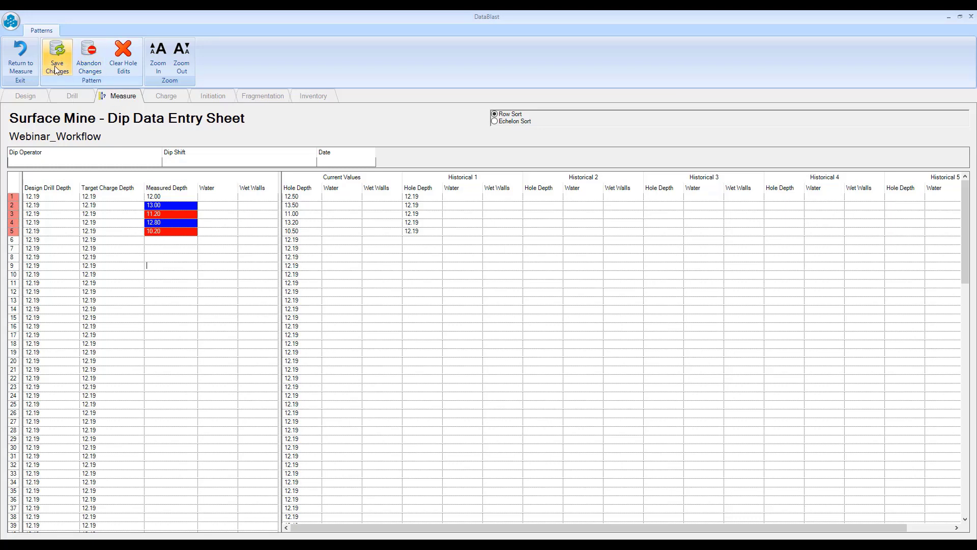
{"action": "left_click", "coordinate": [157, 162]}
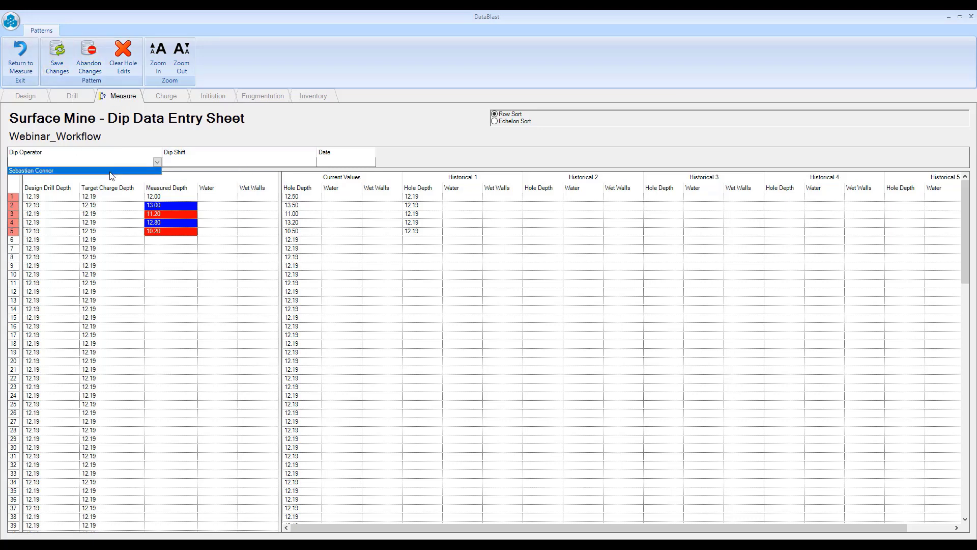
{"action": "left_click", "coordinate": [110, 172]}
{"action": "left_click", "coordinate": [312, 162]}
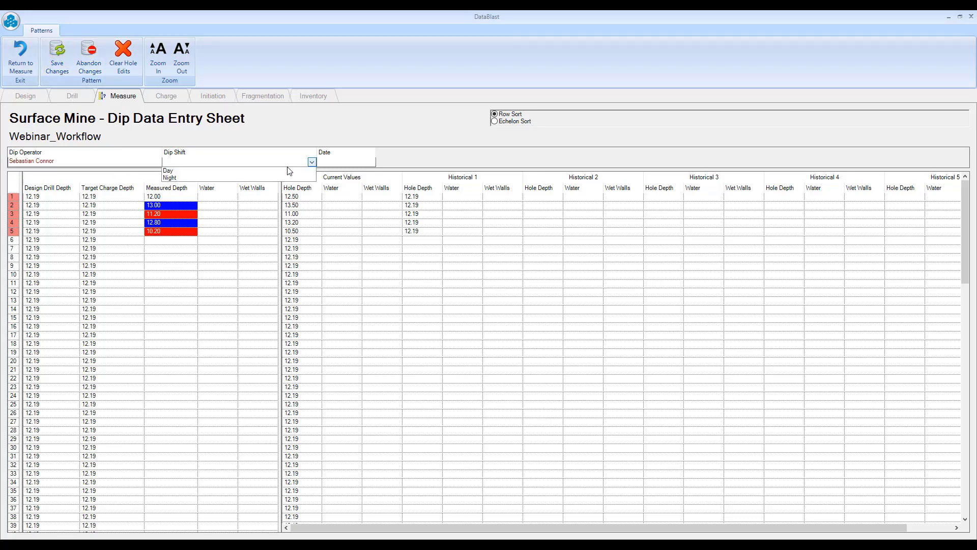
{"action": "left_click", "coordinate": [285, 171]}
{"action": "left_click", "coordinate": [371, 162]}
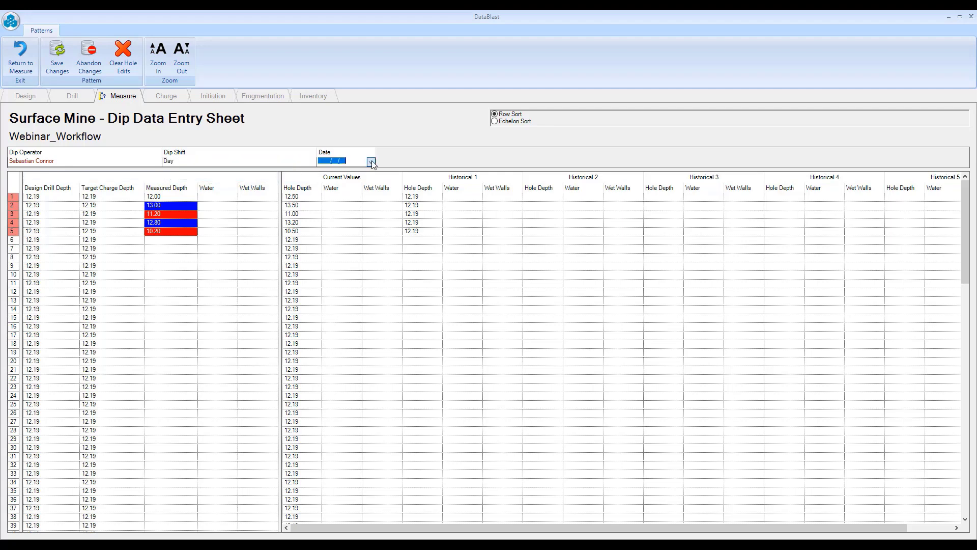
{"action": "left_click", "coordinate": [314, 197]}
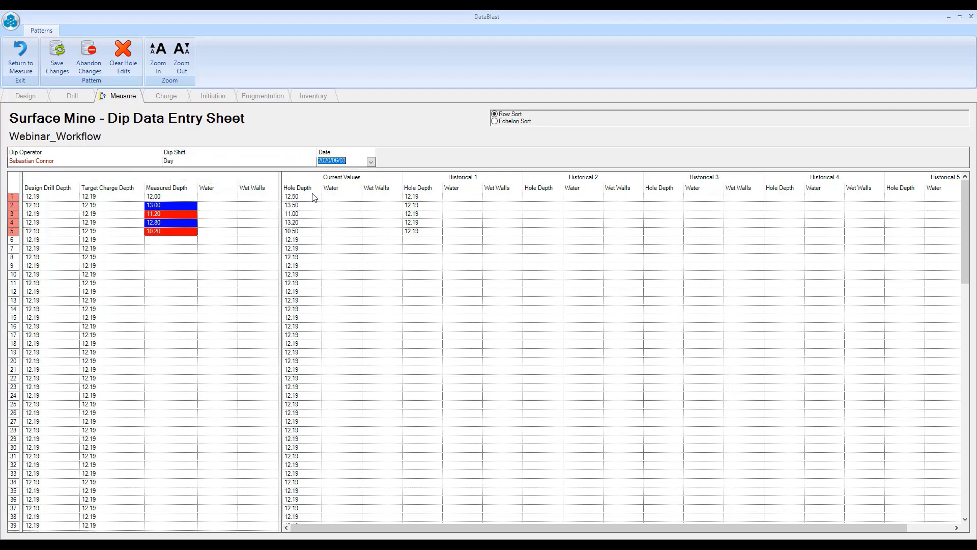
Save the dip data entries and return to the pattern's Measure view
{"action": "left_click", "coordinate": [113, 240]}
{"action": "left_click", "coordinate": [61, 82]}
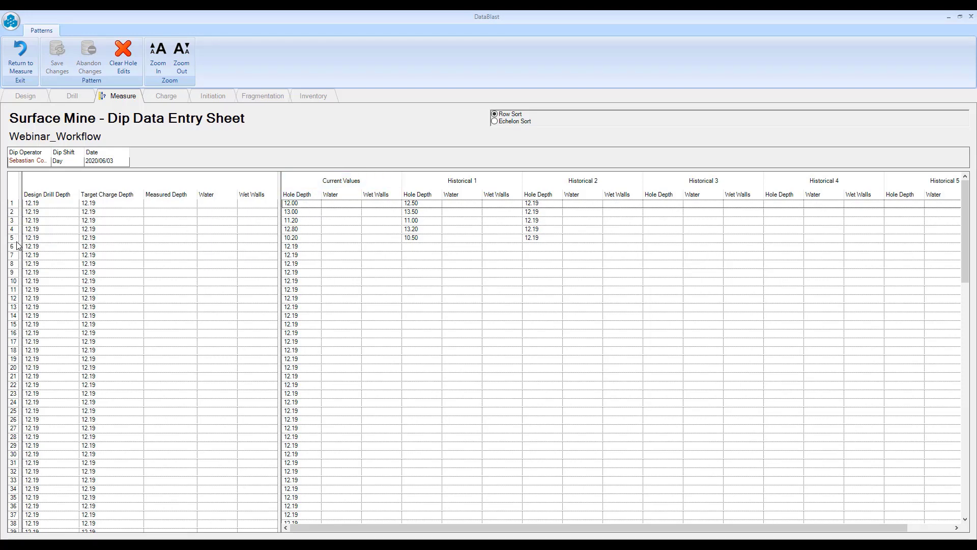
{"action": "left_click", "coordinate": [20, 64]}
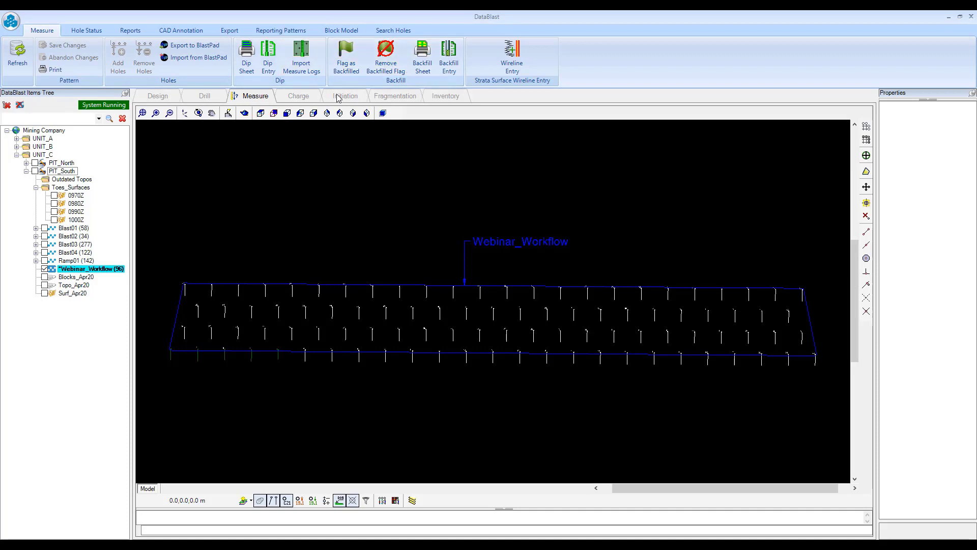
Examine the dipped holes 1 to 5 in the front row of the Webinar_Workflow pattern
{"action": "left_click_drag", "start_coordinate": [255, 364], "coordinate": [434, 327]}
{"action": "scroll", "coordinate": [435, 327], "scroll_direction": "up", "scroll_amount": 4}
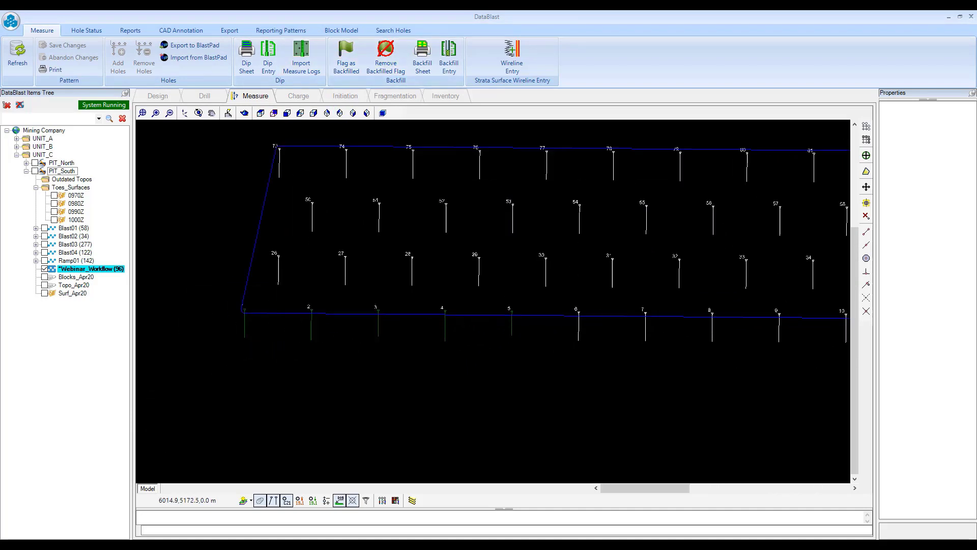
{"action": "scroll", "coordinate": [478, 347], "scroll_direction": "down", "scroll_amount": 5}
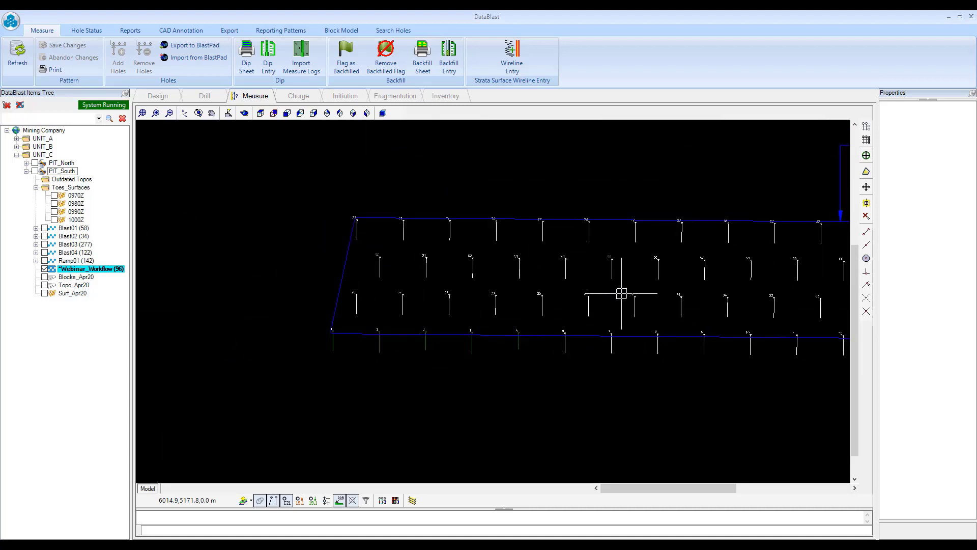
{"action": "left_click_drag", "start_coordinate": [621, 294], "coordinate": [379, 300]}
{"action": "scroll", "coordinate": [481, 284], "scroll_direction": "down", "scroll_amount": 3}
{"action": "left_click_drag", "start_coordinate": [674, 278], "coordinate": [611, 279]}
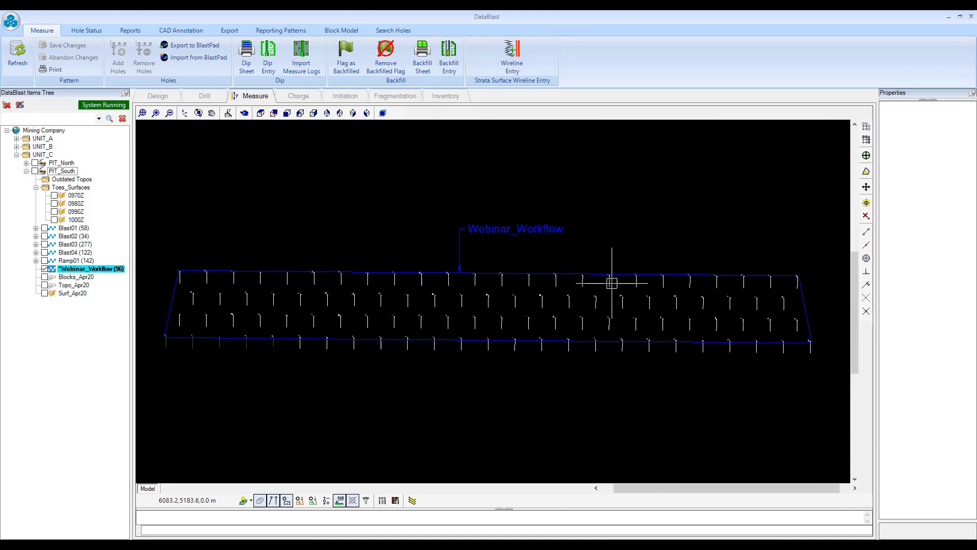
{"action": "scroll", "coordinate": [582, 266], "scroll_direction": "down", "scroll_amount": 2}
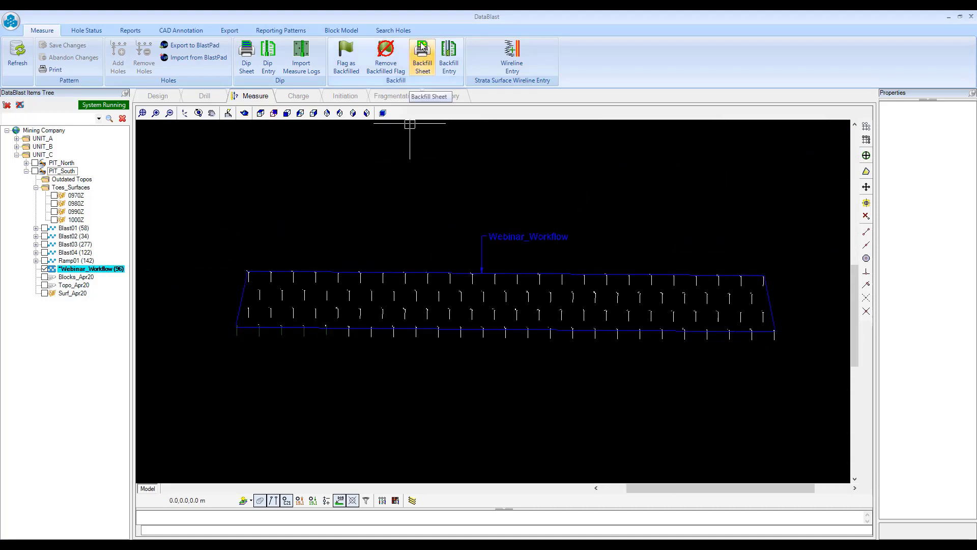
Generate a backfill sheet with the pattern name BKF_Webinar_Workflow, and display the Webinar_Workflow drill pattern again
{"action": "left_click", "coordinate": [422, 54]}
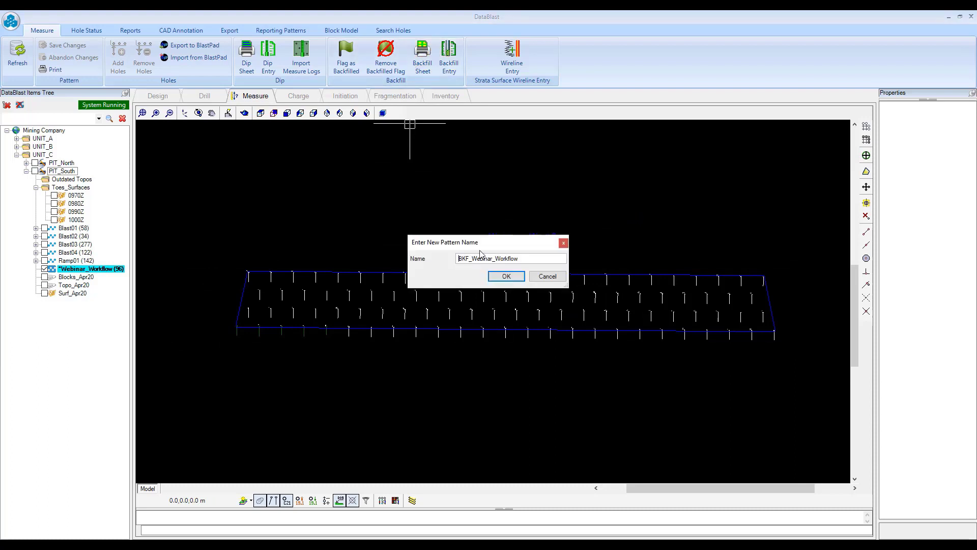
{"action": "left_click", "coordinate": [510, 281]}
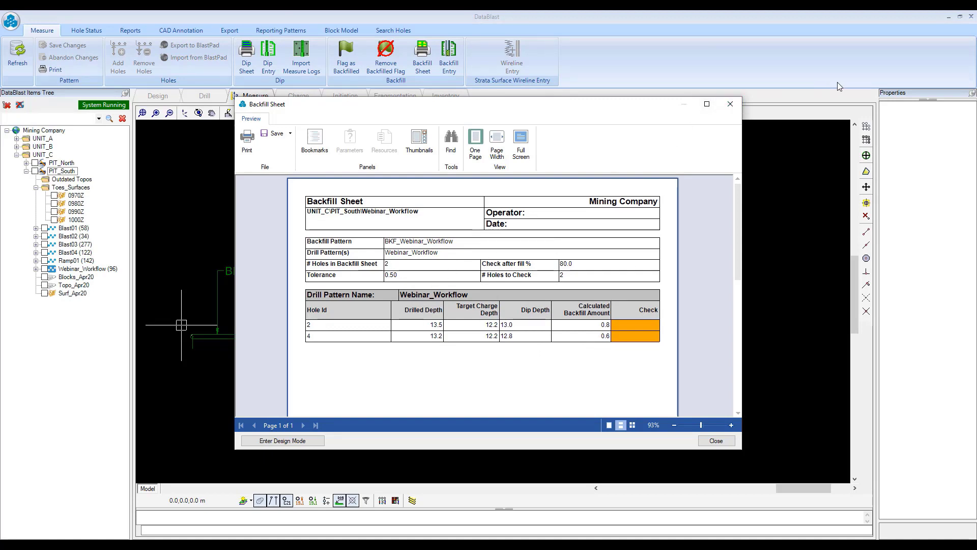
{"action": "left_click", "coordinate": [729, 104]}
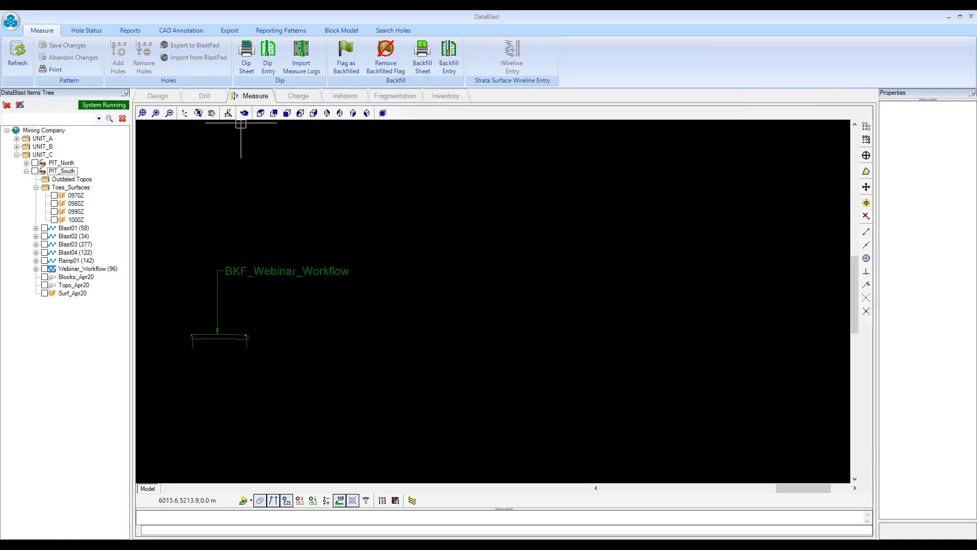
{"action": "left_click", "coordinate": [45, 269]}
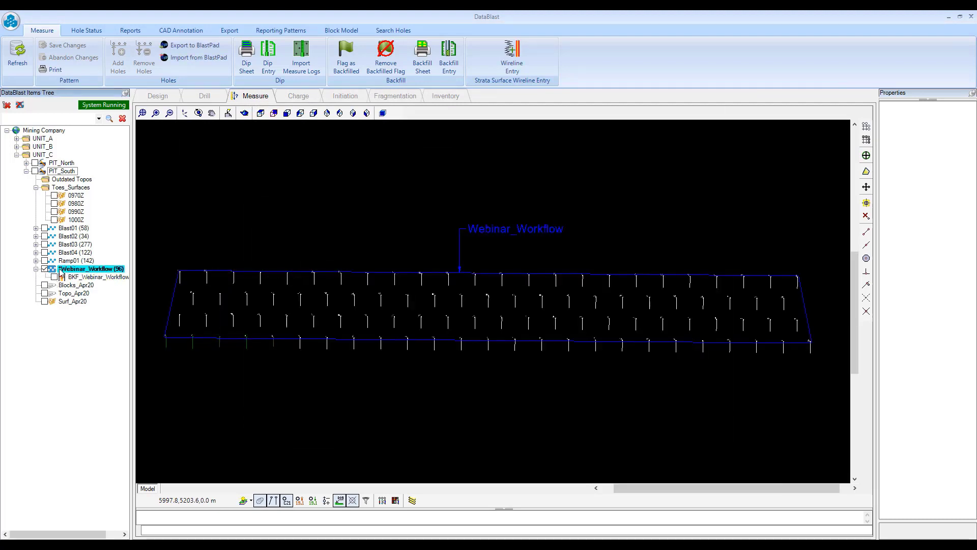
{"action": "left_click", "coordinate": [36, 269]}
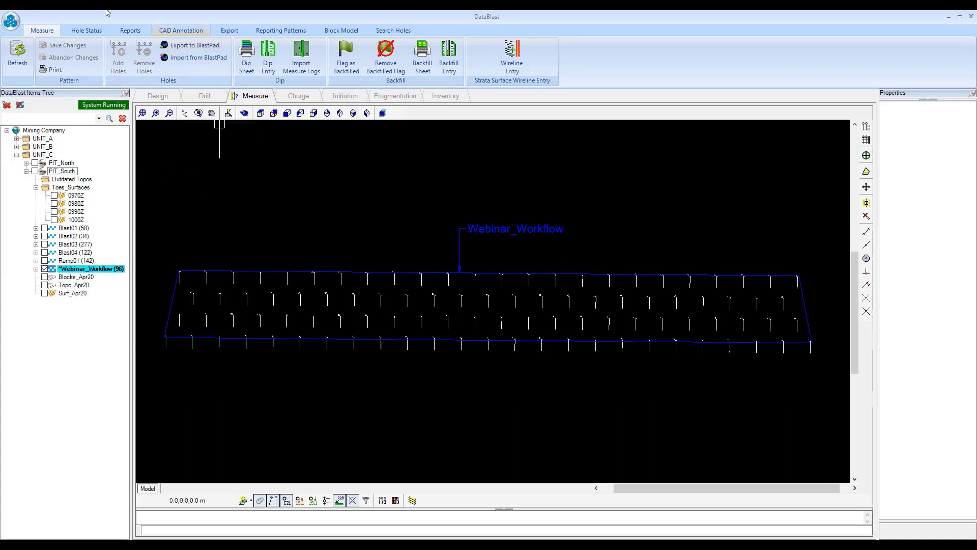
Review holes 1 to 5 in the 3D Blasthole QA report with a tolerance of 0.5, and close the report
{"action": "left_click", "coordinate": [86, 31]}
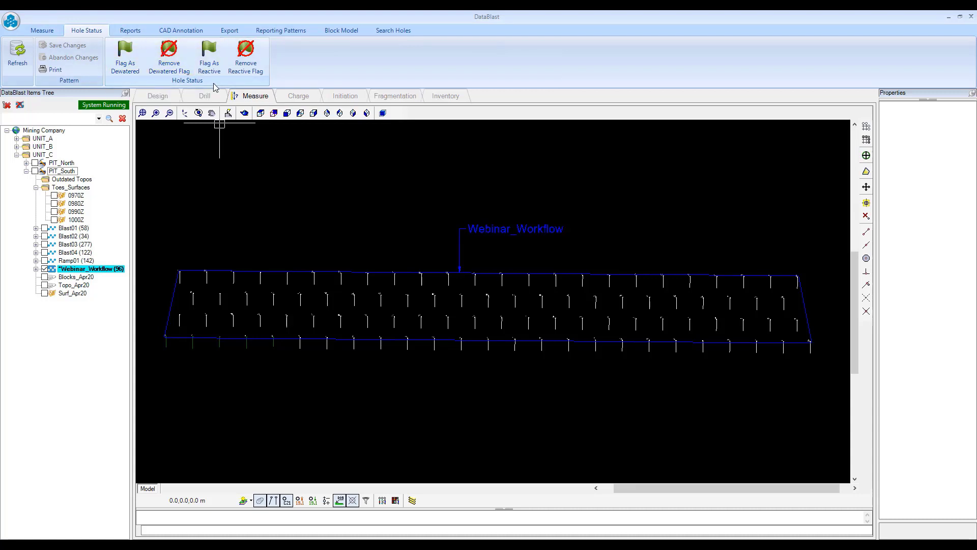
{"action": "left_click", "coordinate": [130, 30]}
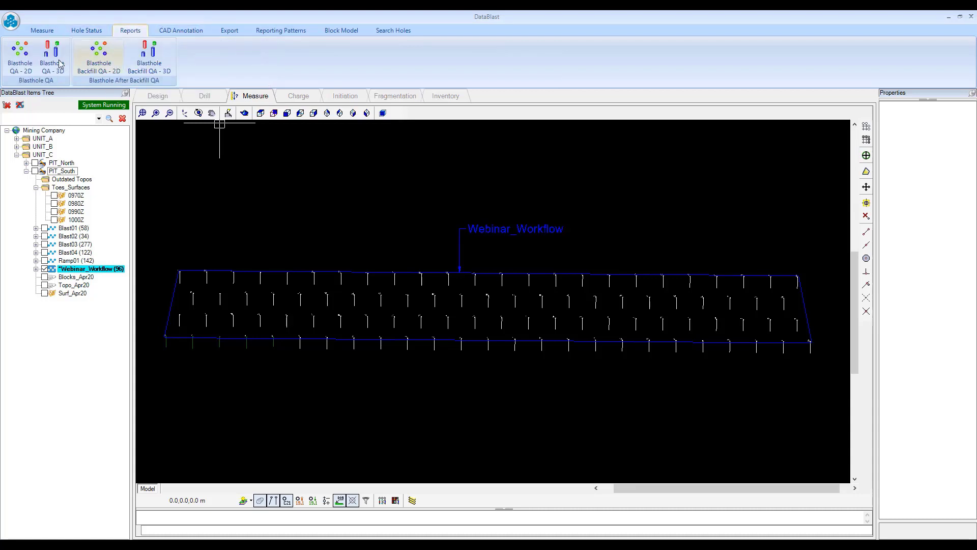
{"action": "left_click", "coordinate": [52, 57]}
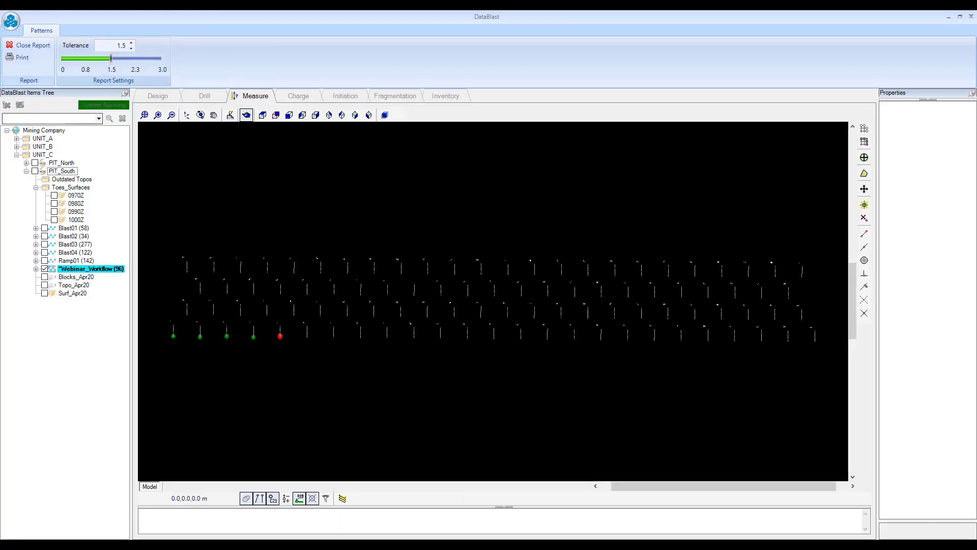
{"action": "scroll", "coordinate": [437, 254], "scroll_direction": "up", "scroll_amount": 5}
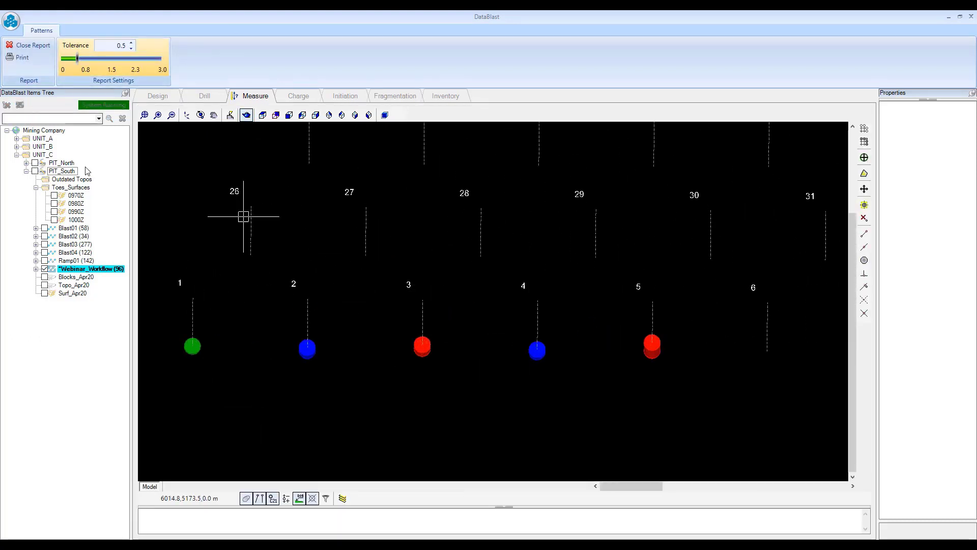
{"action": "left_click", "coordinate": [35, 45]}
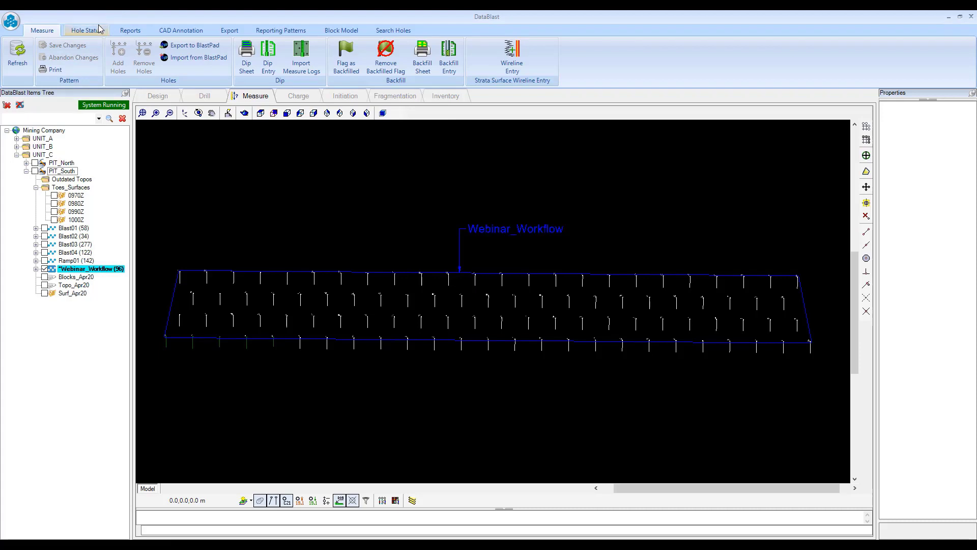
{"action": "left_click", "coordinate": [130, 32]}
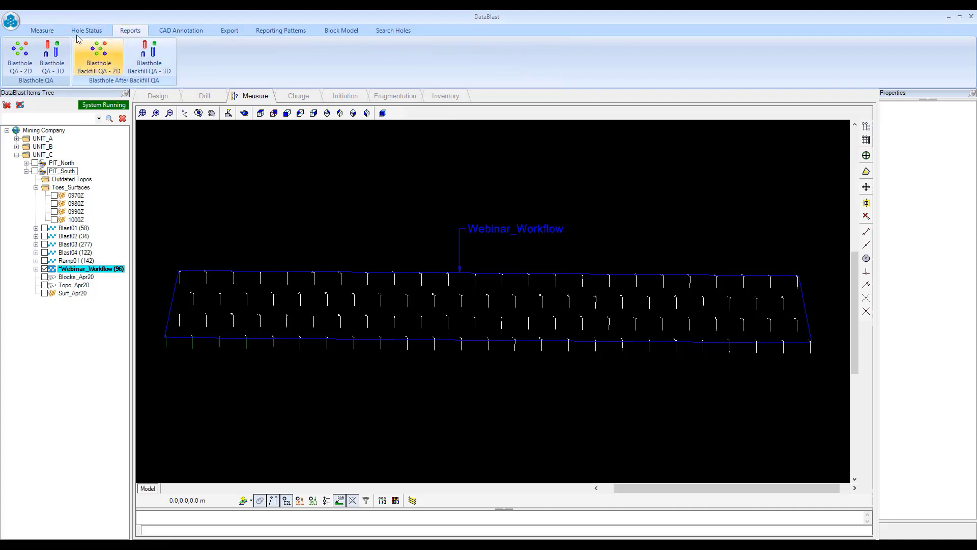
{"action": "left_click", "coordinate": [42, 31]}
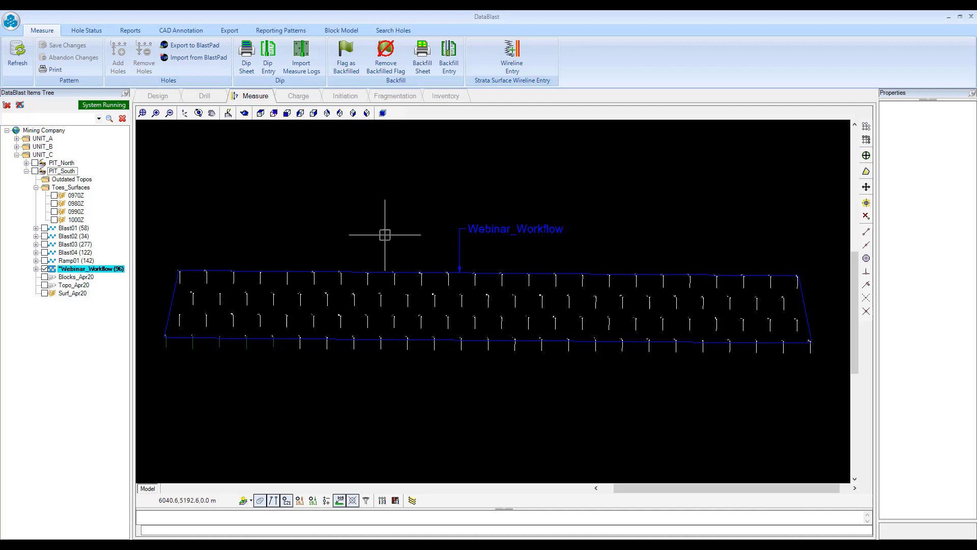
{"action": "left_click_drag", "start_coordinate": [377, 287], "coordinate": [397, 278]}
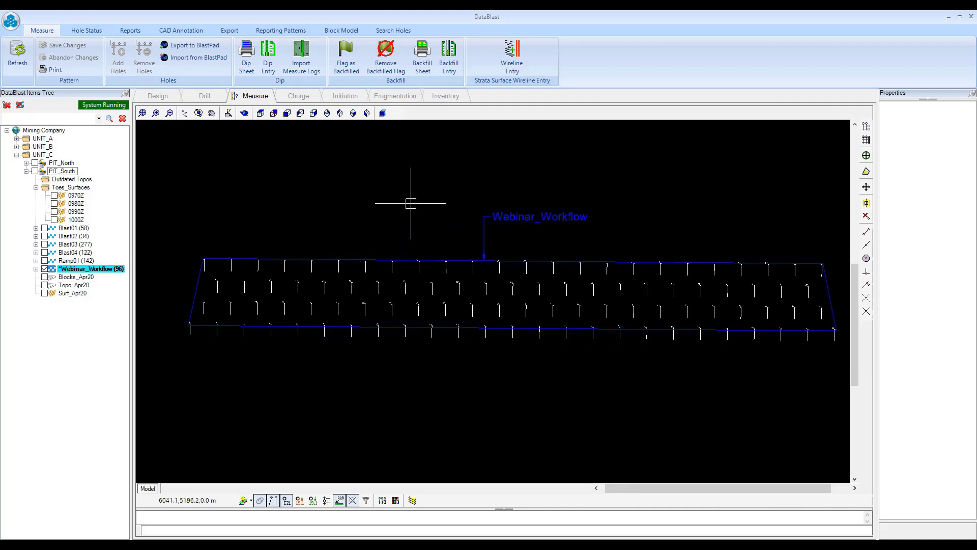
Add a new conventional charge pattern named CP_Webinar_Workflow to the Webinar_Workflow drill pattern in the Charge module
{"action": "left_click", "coordinate": [260, 113]}
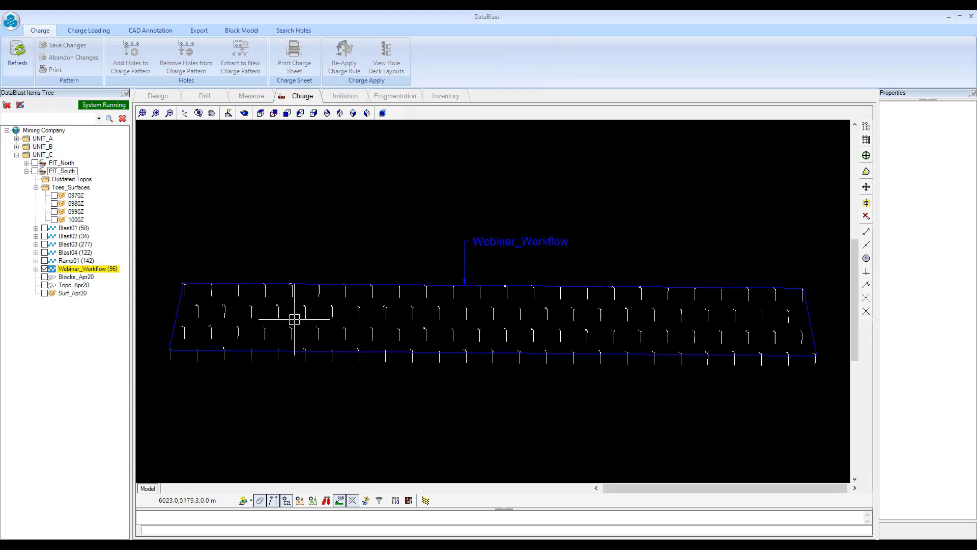
{"action": "right_click", "coordinate": [72, 271]}
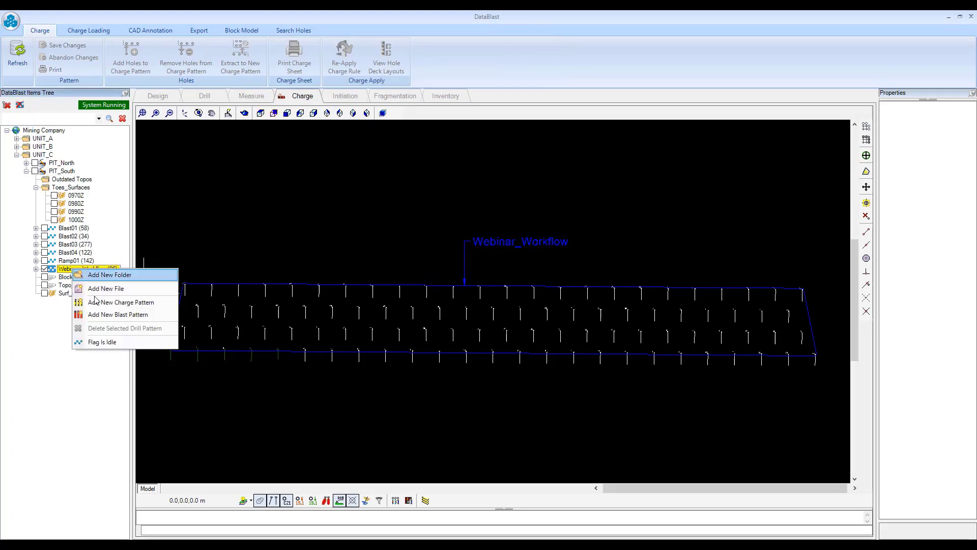
{"action": "left_click", "coordinate": [118, 304]}
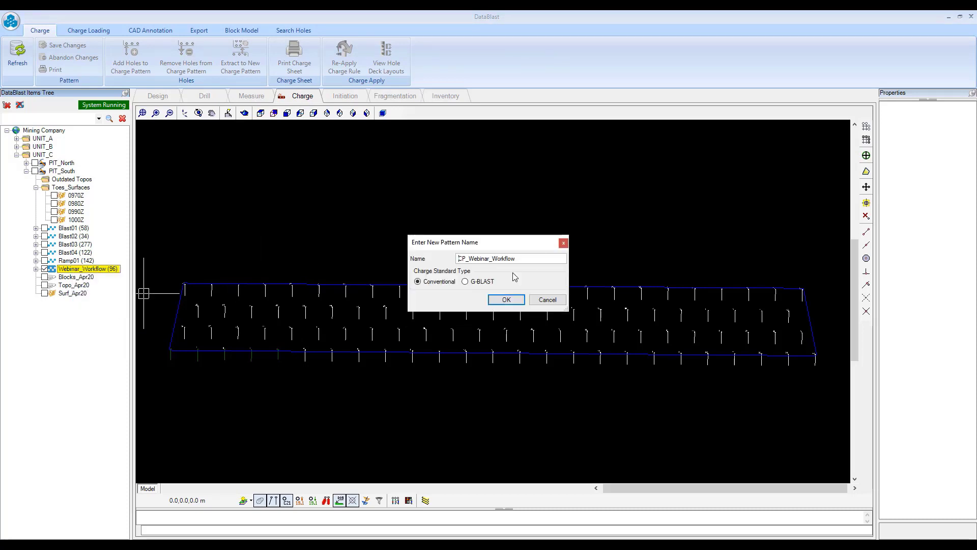
{"action": "double_click", "coordinate": [461, 258]}
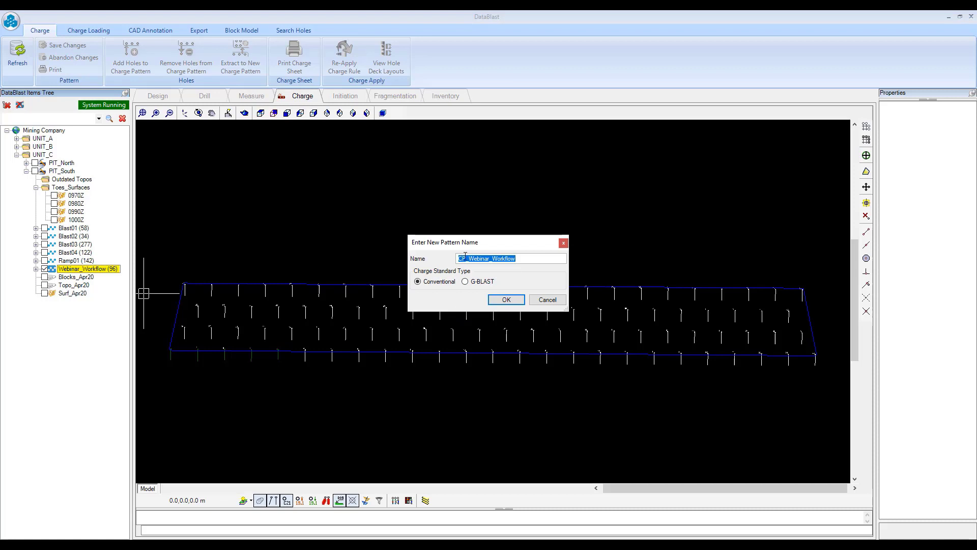
{"action": "left_click", "coordinate": [505, 301]}
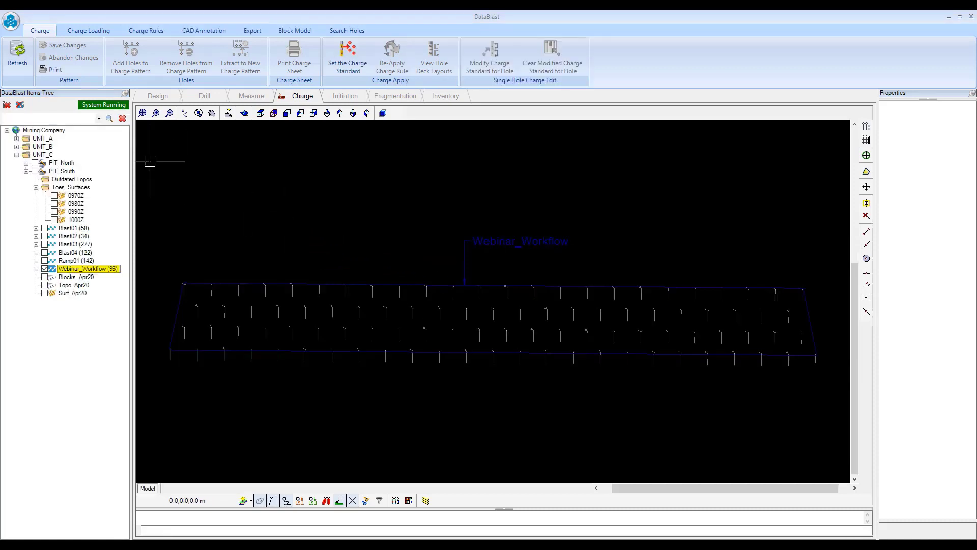
Put all holes of the Webinar_Workflow drill pattern into the new charge pattern and save the changes
{"action": "left_click_drag", "start_coordinate": [152, 179], "coordinate": [822, 407]}
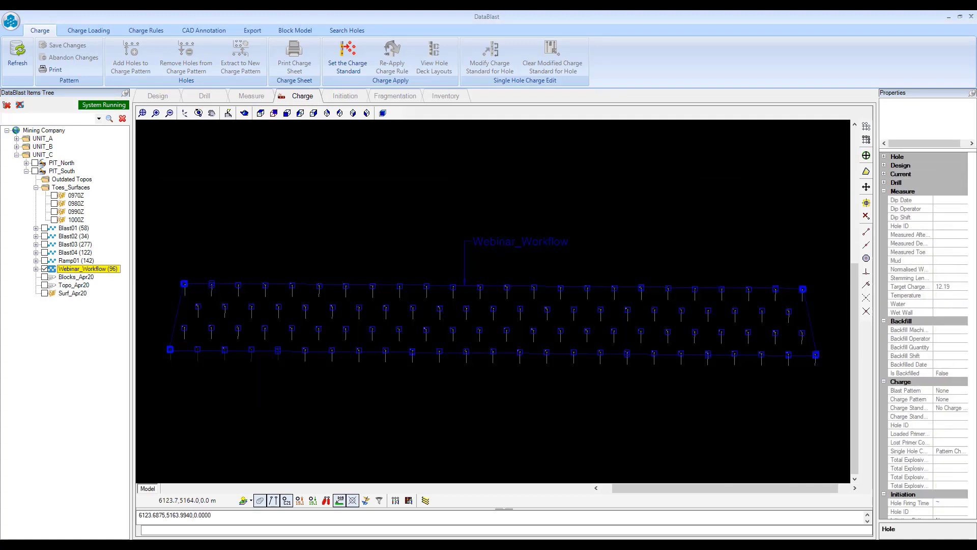
{"action": "left_click", "coordinate": [240, 56]}
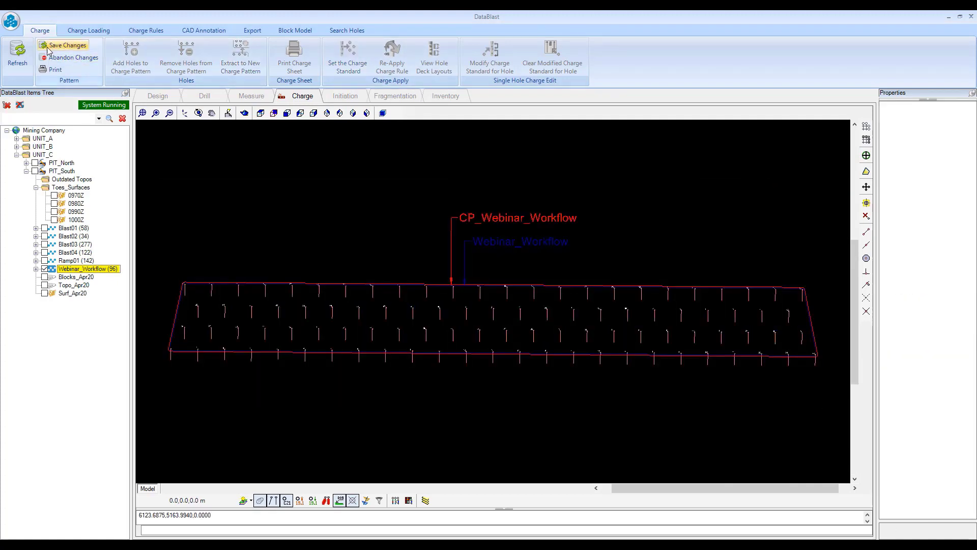
{"action": "left_click", "coordinate": [47, 46]}
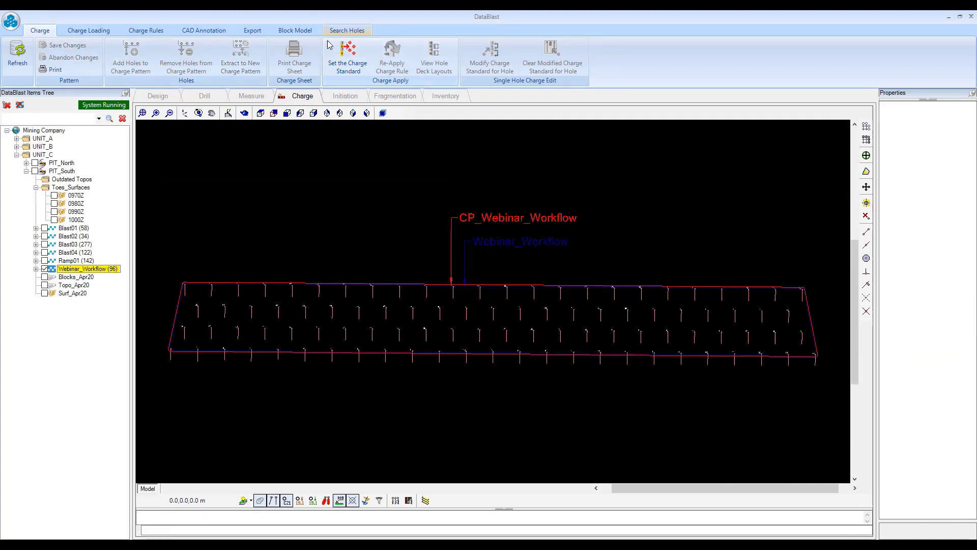
Start setting the charge standard for CP_Webinar_Workflow and list the standards for the Electronic initiation system type
{"action": "left_click", "coordinate": [359, 55]}
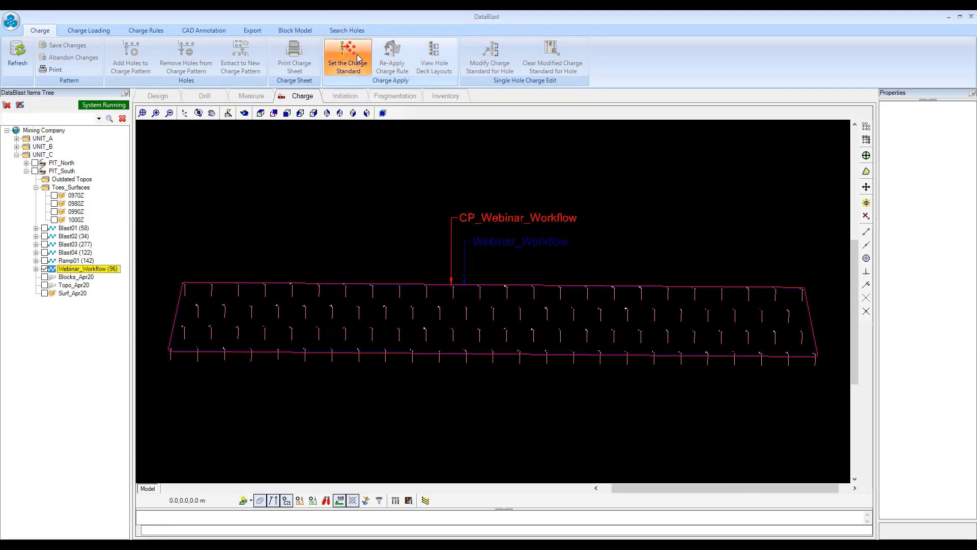
{"action": "left_click", "coordinate": [383, 154]}
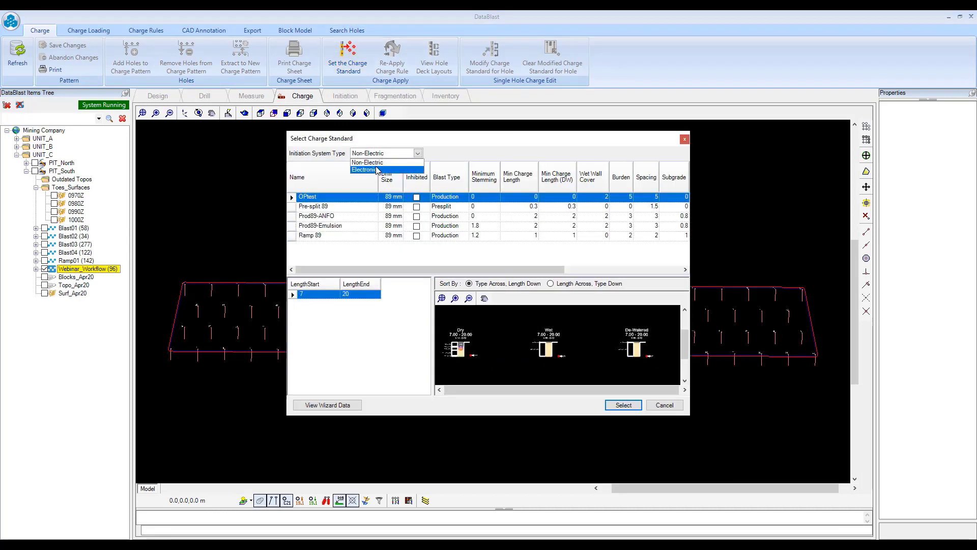
{"action": "left_click", "coordinate": [385, 170]}
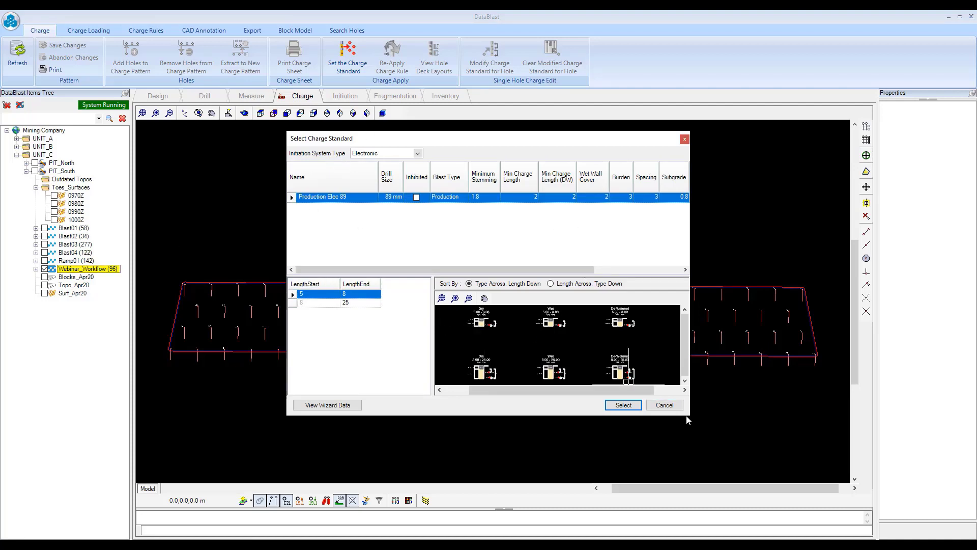
Enlarge the charge standard selection window and examine the Production Elec 89 deck layouts for hole lengths 5 to 8 m
{"action": "left_click_drag", "start_coordinate": [694, 419], "coordinate": [836, 501]}
{"action": "scroll", "coordinate": [536, 373], "scroll_direction": "up", "scroll_amount": 2}
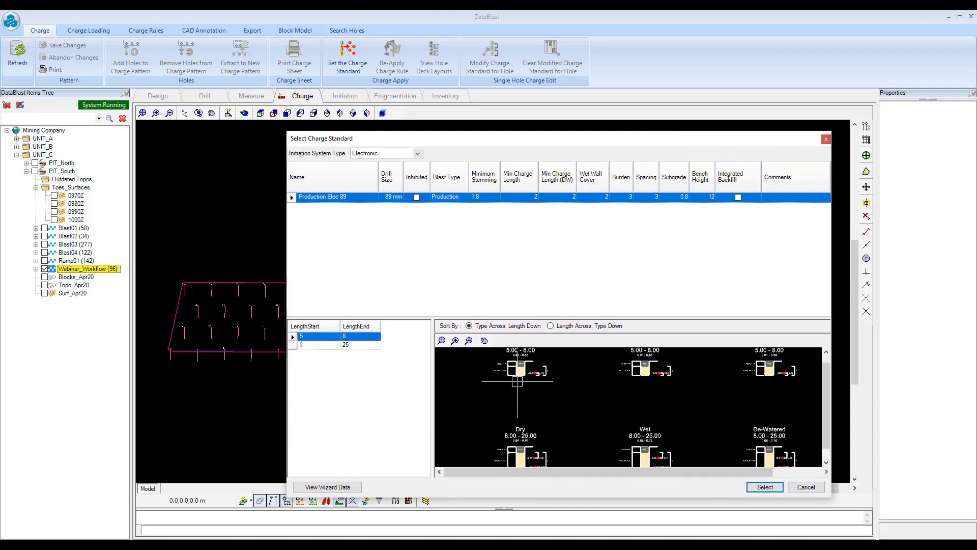
{"action": "scroll", "coordinate": [536, 373], "scroll_direction": "up", "scroll_amount": 3}
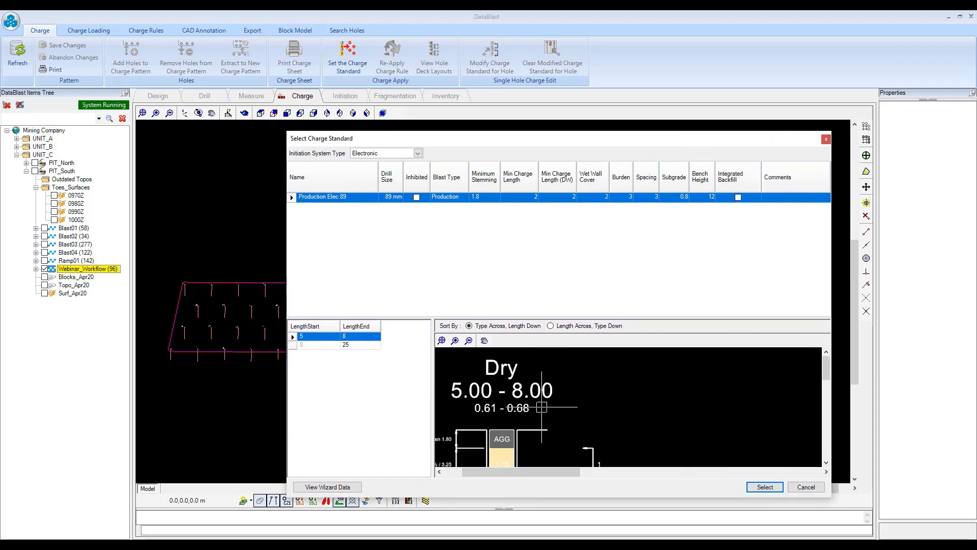
{"action": "left_click_drag", "start_coordinate": [624, 401], "coordinate": [404, 378]}
{"action": "left_click_drag", "start_coordinate": [721, 402], "coordinate": [525, 429]}
{"action": "left_click_drag", "start_coordinate": [587, 400], "coordinate": [381, 397]}
{"action": "left_click_drag", "start_coordinate": [742, 399], "coordinate": [685, 402]}
{"action": "left_click_drag", "start_coordinate": [526, 394], "coordinate": [752, 374]}
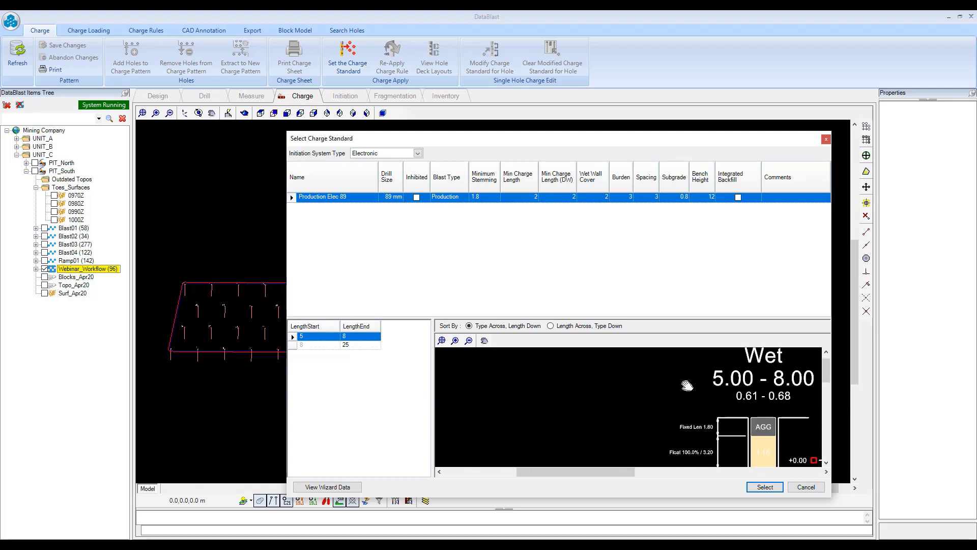
{"action": "left_click_drag", "start_coordinate": [450, 381], "coordinate": [638, 385]}
{"action": "left_click_drag", "start_coordinate": [501, 380], "coordinate": [682, 383]}
{"action": "scroll", "coordinate": [651, 377], "scroll_direction": "up", "scroll_amount": 3}
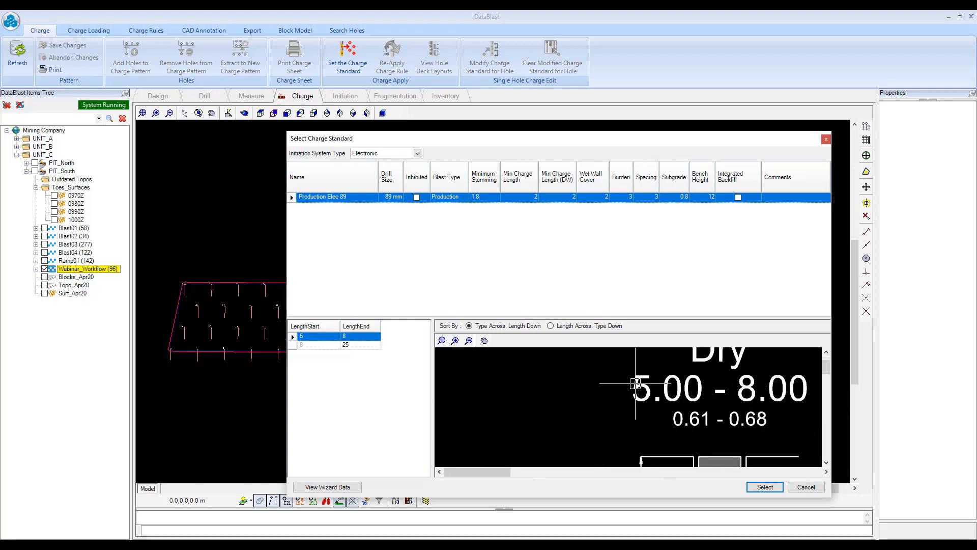
{"action": "scroll", "coordinate": [725, 404], "scroll_direction": "down", "scroll_amount": 4}
{"action": "left_click_drag", "start_coordinate": [724, 412], "coordinate": [637, 328]}
{"action": "left_click_drag", "start_coordinate": [619, 367], "coordinate": [616, 396]}
{"action": "scroll", "coordinate": [622, 370], "scroll_direction": "up", "scroll_amount": 2}
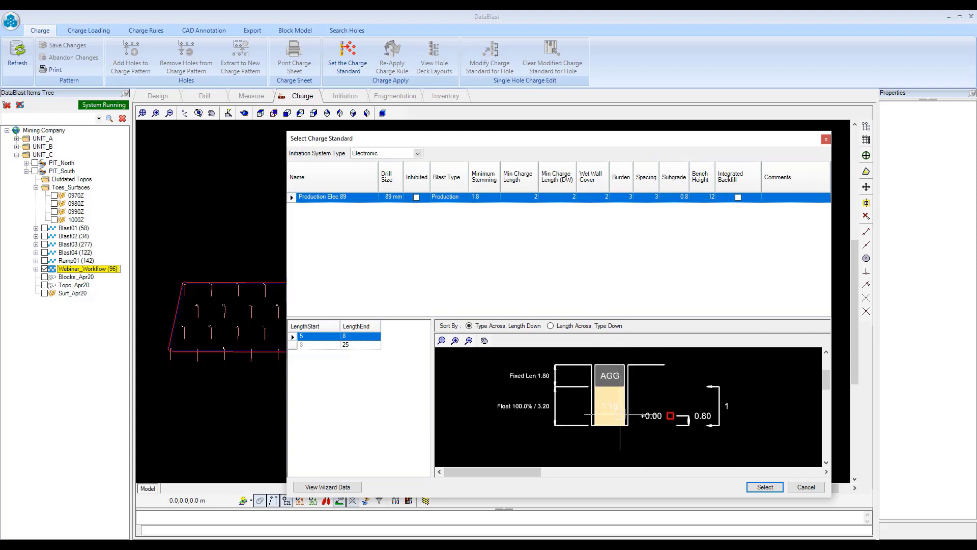
Examine the Production Elec 89 dry-hole deck layout for hole lengths 8 to 25 m, including its stemming, charge and primer positions
{"action": "left_click_drag", "start_coordinate": [701, 428], "coordinate": [701, 347]}
{"action": "mouse_move", "coordinate": [678, 435]}
{"action": "left_mouse_down"}
{"action": "mouse_move", "coordinate": [675, 375]}
{"action": "mouse_move", "coordinate": [660, 356]}
{"action": "mouse_move", "coordinate": [647, 386]}
{"action": "left_mouse_up"}
{"action": "scroll", "coordinate": [671, 403], "scroll_direction": "down", "scroll_amount": 3}
{"action": "scroll", "coordinate": [671, 403], "scroll_direction": "down", "scroll_amount": 2}
{"action": "scroll", "coordinate": [647, 411], "scroll_direction": "up", "scroll_amount": 3}
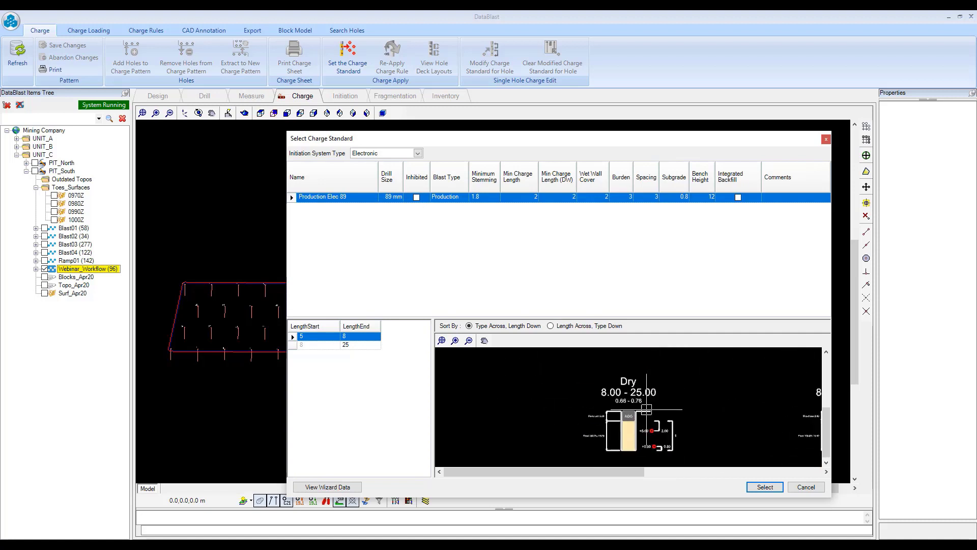
{"action": "scroll", "coordinate": [590, 392], "scroll_direction": "up", "scroll_amount": 3}
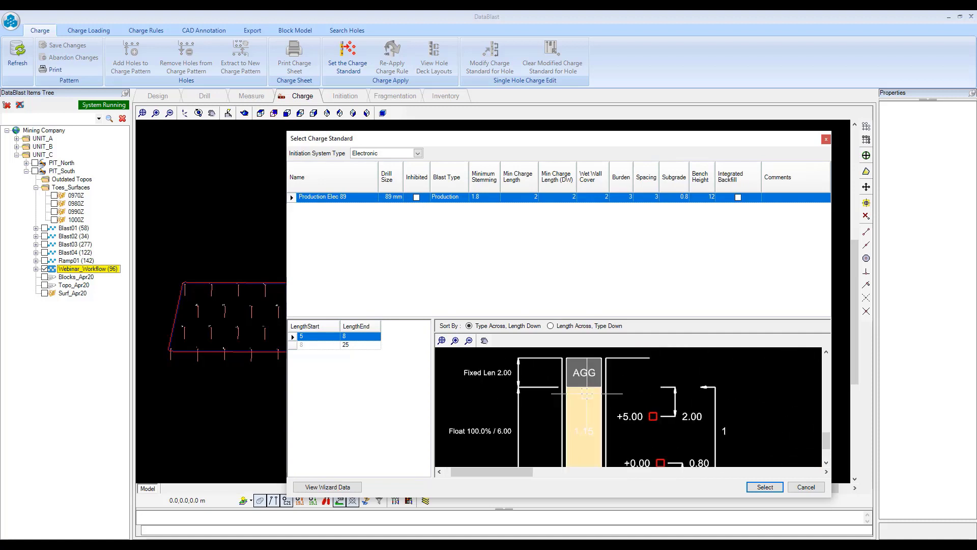
{"action": "left_click_drag", "start_coordinate": [612, 425], "coordinate": [705, 382]}
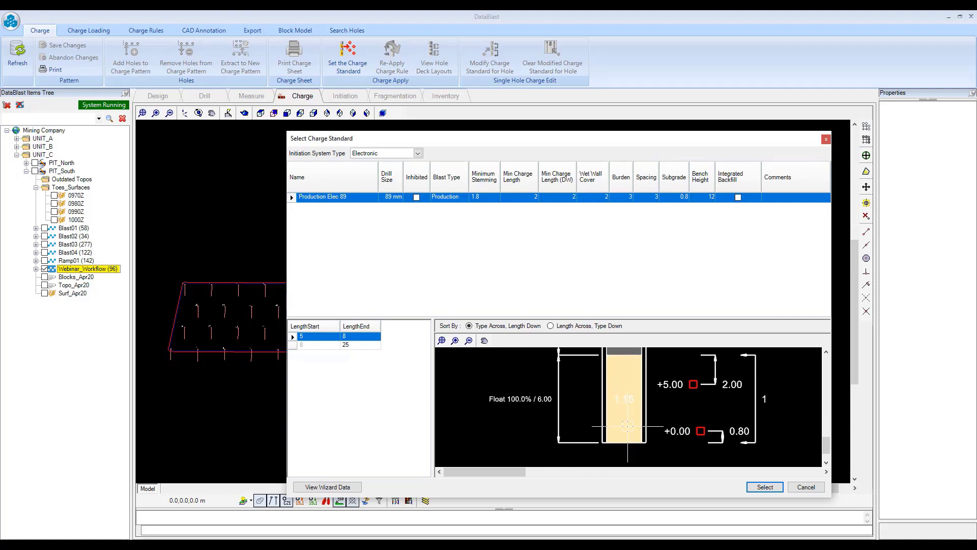
{"action": "scroll", "coordinate": [621, 422], "scroll_direction": "down", "scroll_amount": 5}
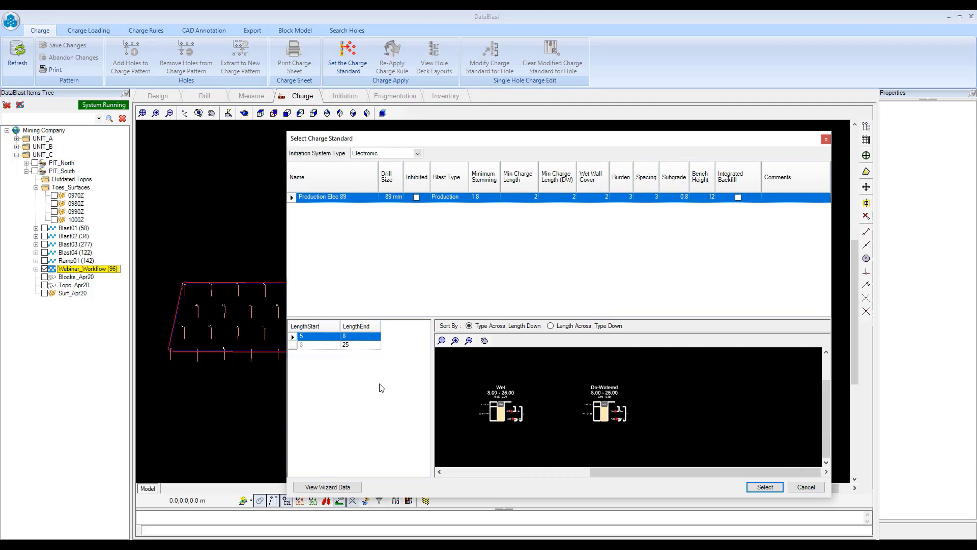
{"action": "left_click_drag", "start_coordinate": [518, 402], "coordinate": [623, 393]}
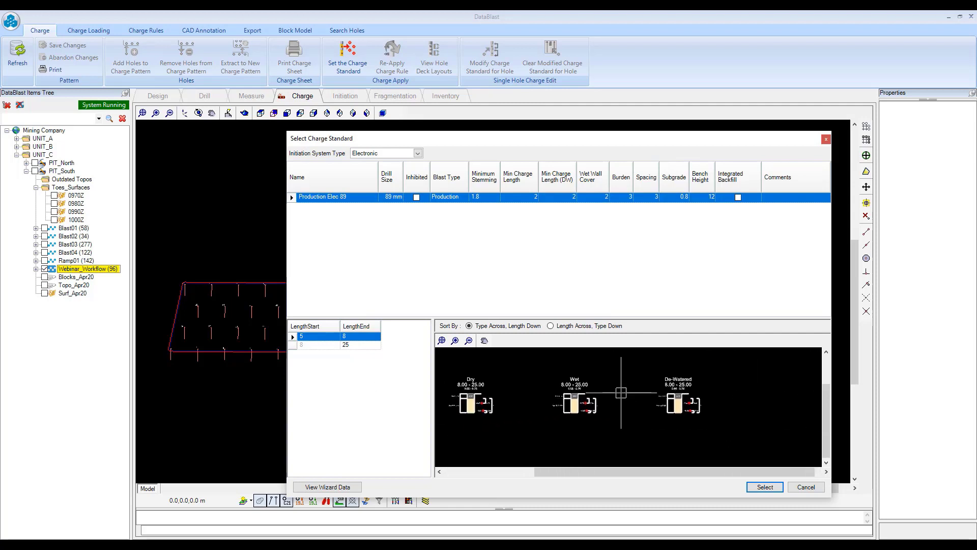
{"action": "left_click_drag", "start_coordinate": [559, 390], "coordinate": [570, 391]}
{"action": "scroll", "coordinate": [569, 397], "scroll_direction": "up", "scroll_amount": 5}
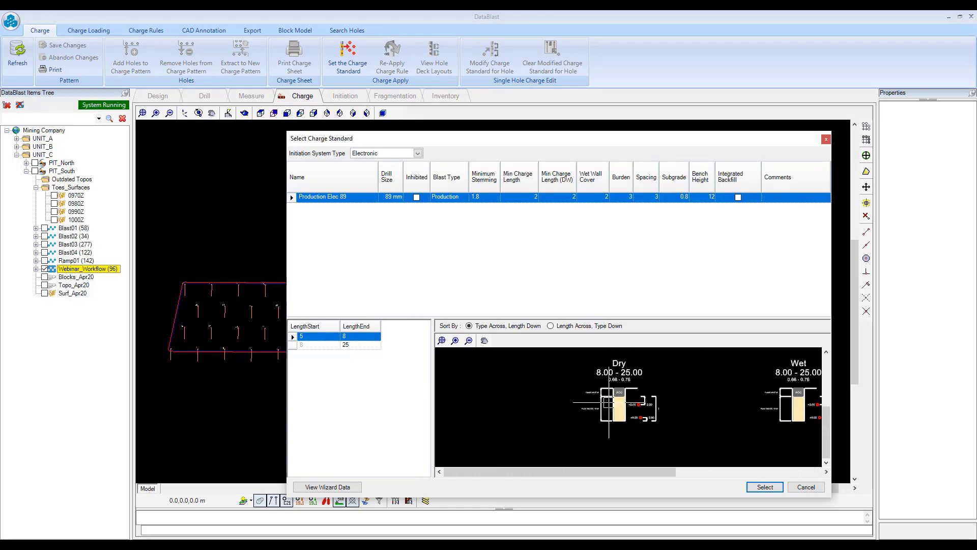
{"action": "scroll", "coordinate": [597, 403], "scroll_direction": "up", "scroll_amount": 1}
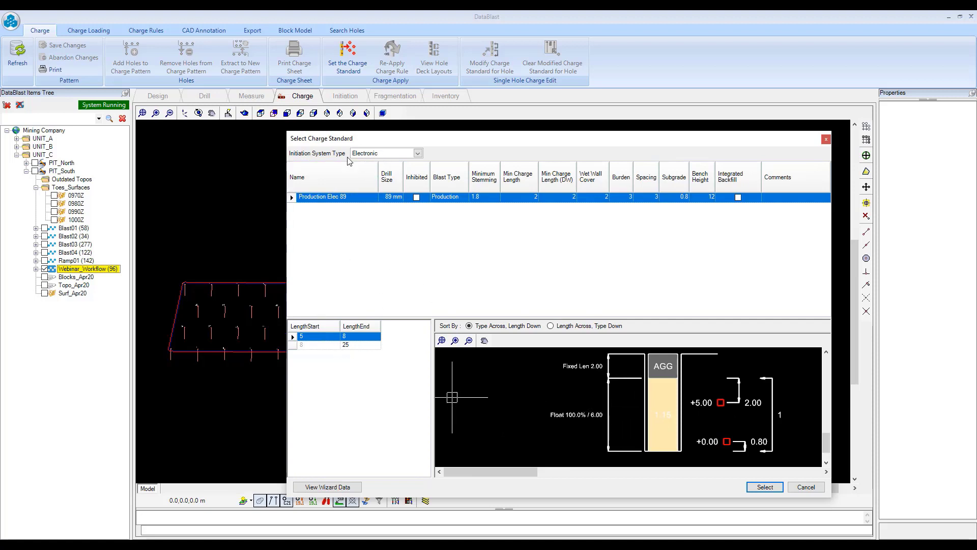
Keep Electronic as the initiation system type and assign the Production Elec 89 charge standard to the charge pattern
{"action": "left_click", "coordinate": [375, 155]}
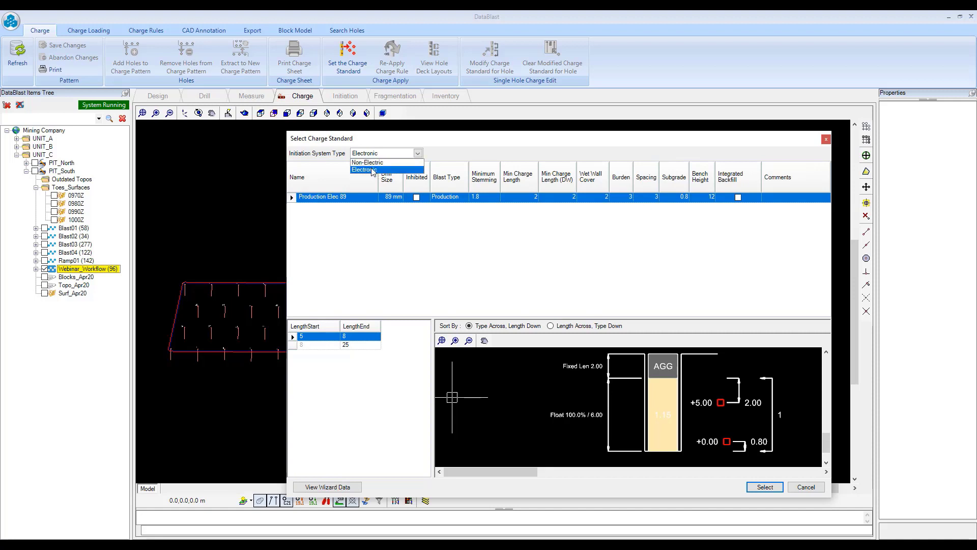
{"action": "left_click", "coordinate": [373, 170]}
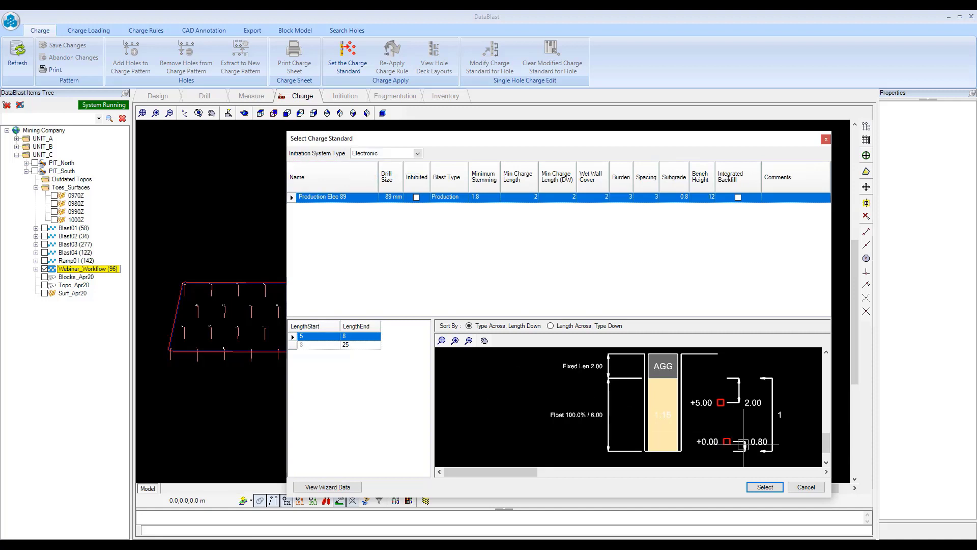
{"action": "left_click", "coordinate": [761, 487]}
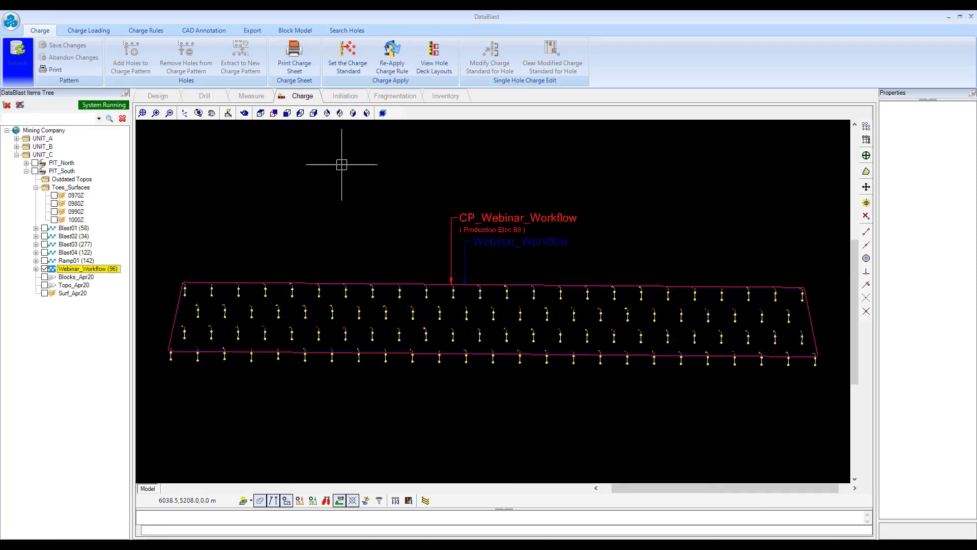
Generate a charge sheet for the pattern from the Charge_Sheet_1 template and enlarge its preview window
{"action": "left_click", "coordinate": [291, 55]}
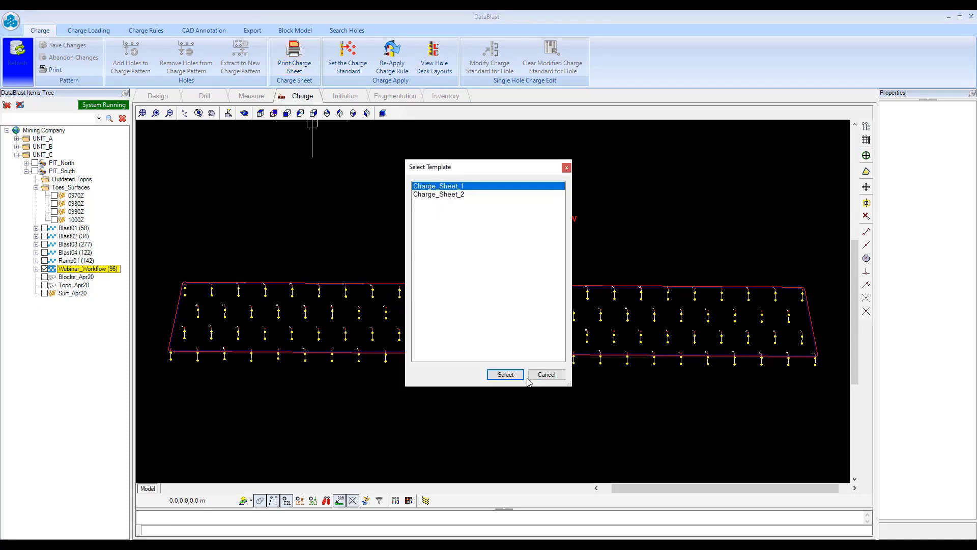
{"action": "left_click", "coordinate": [514, 374]}
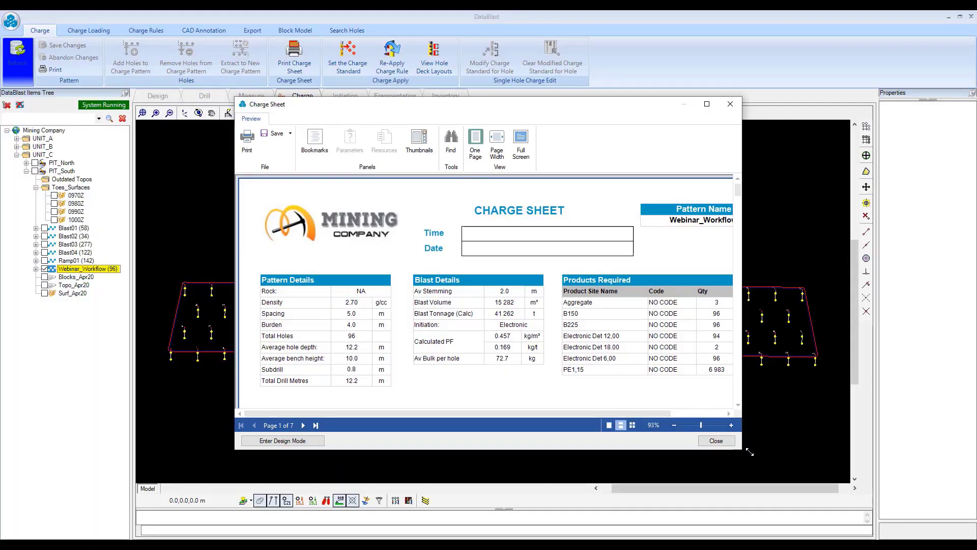
{"action": "left_click_drag", "start_coordinate": [749, 451], "coordinate": [882, 496]}
Review the hole depths, charging materials, product quantities and product lengths in the charge sheet, and close the sheet
{"action": "scroll", "coordinate": [590, 341], "scroll_direction": "down", "scroll_amount": 10}
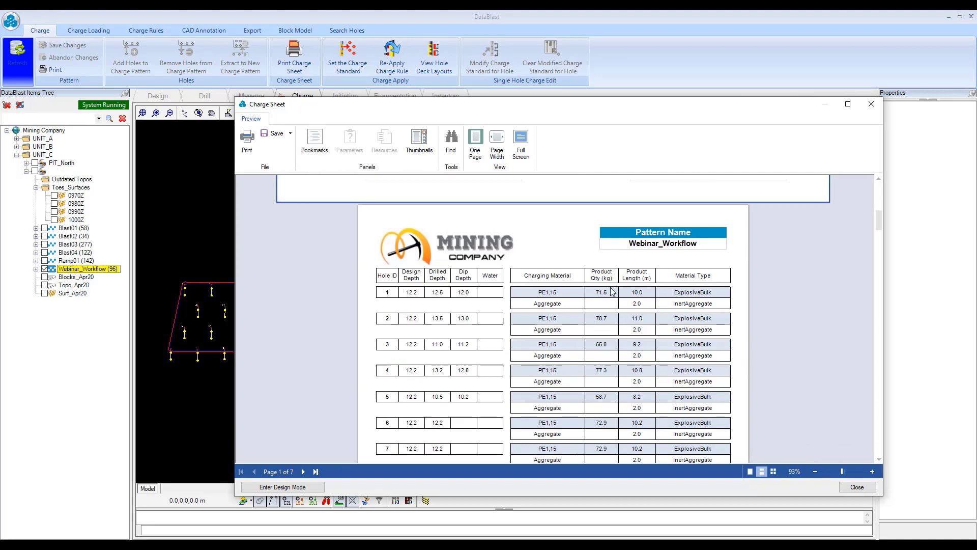
{"action": "scroll", "coordinate": [652, 385], "scroll_direction": "down", "scroll_amount": 3}
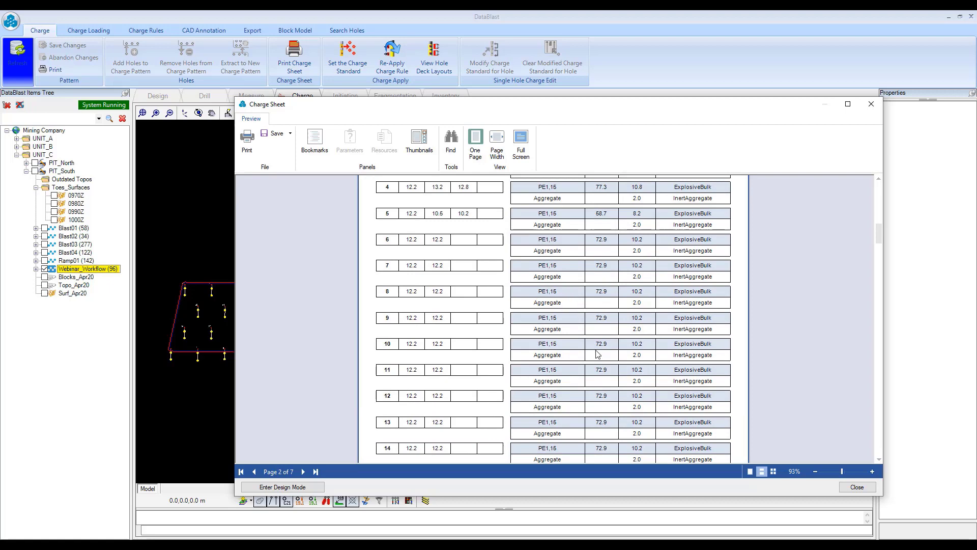
{"action": "scroll", "coordinate": [597, 355], "scroll_direction": "down", "scroll_amount": 10}
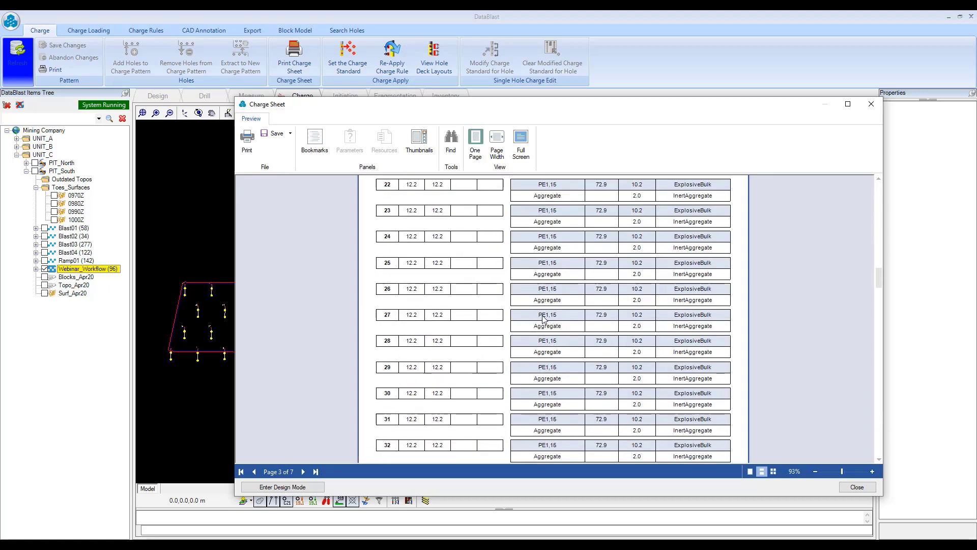
{"action": "scroll", "coordinate": [544, 318], "scroll_direction": "down", "scroll_amount": 10}
{"action": "scroll", "coordinate": [425, 270], "scroll_direction": "up", "scroll_amount": 12}
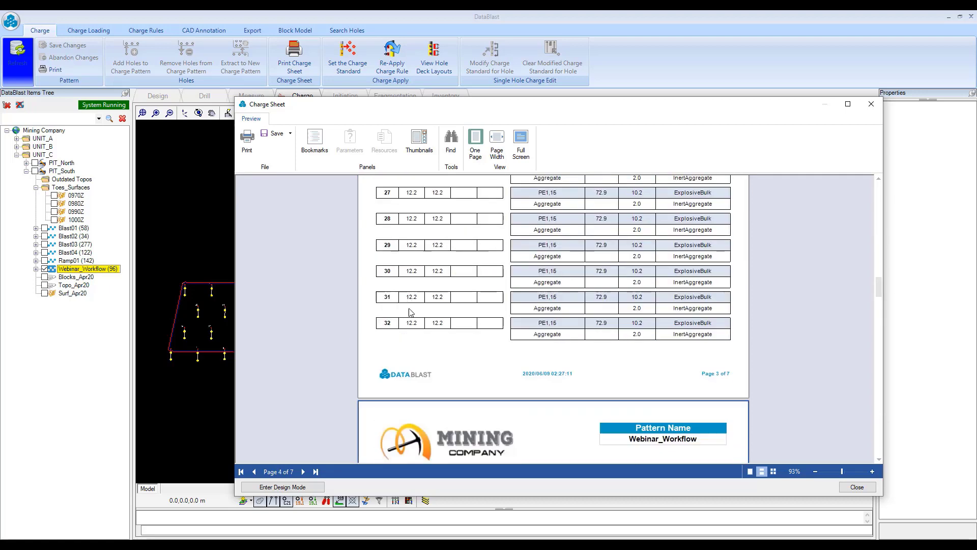
{"action": "scroll", "coordinate": [434, 353], "scroll_direction": "down", "scroll_amount": 3}
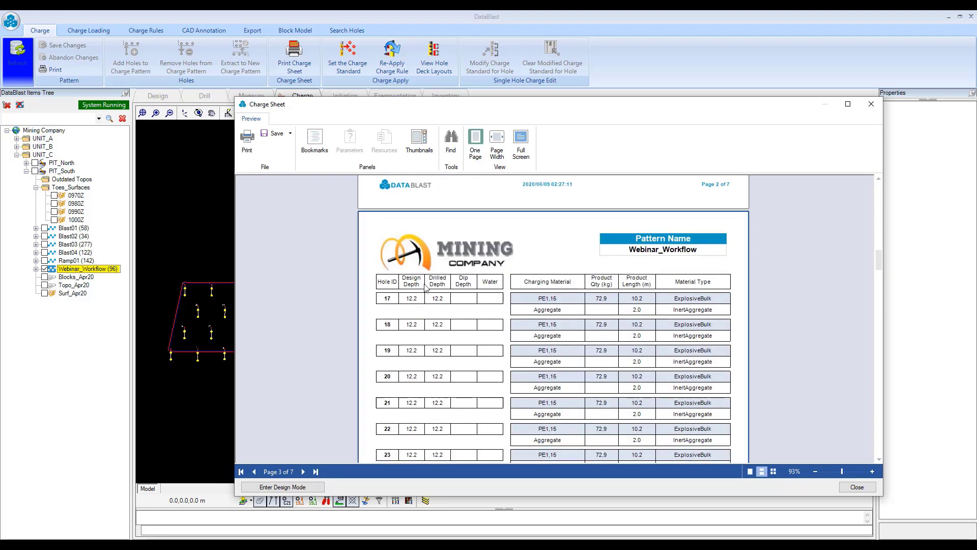
{"action": "scroll", "coordinate": [413, 326], "scroll_direction": "up", "scroll_amount": 10}
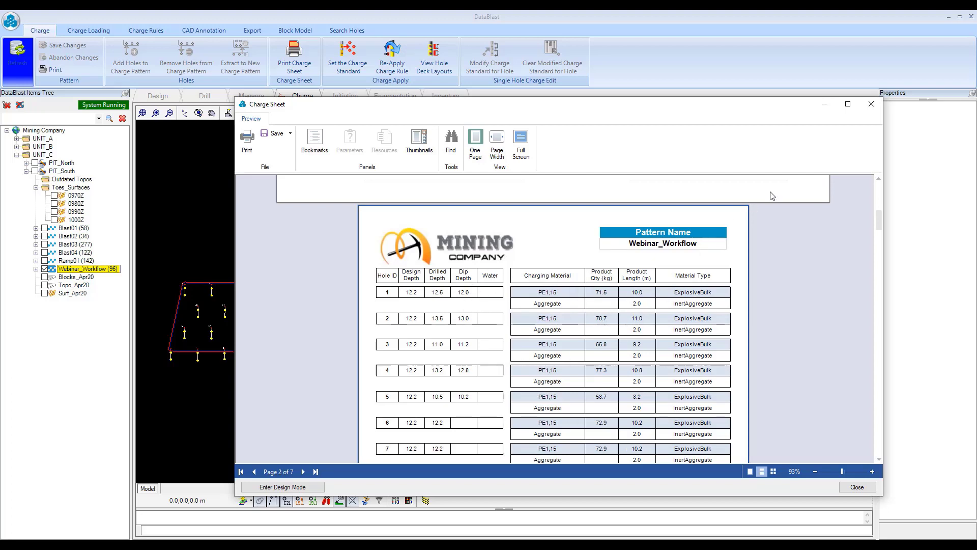
{"action": "left_click", "coordinate": [871, 104]}
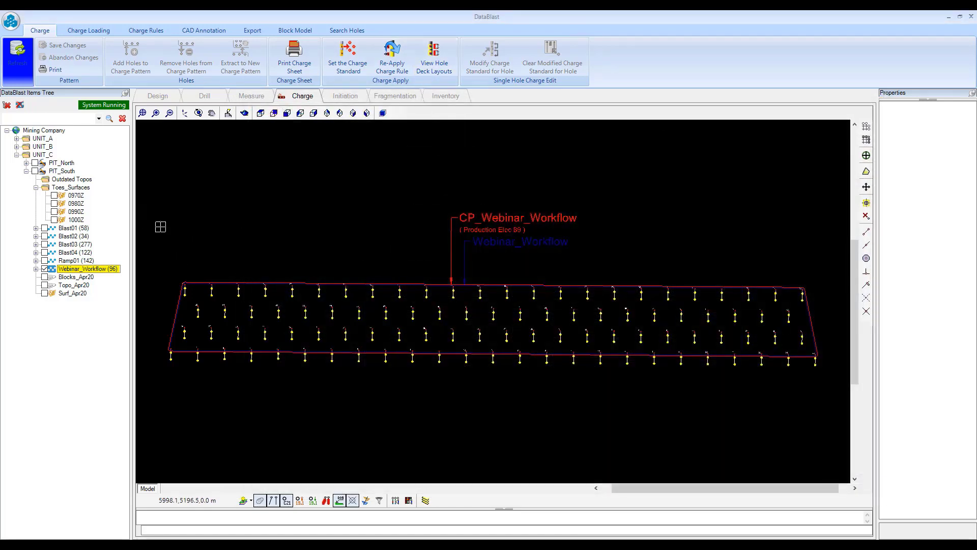
Display the hole deck layouts for all holes of the pattern and examine the diagrams of holes 3, 4 and 5
{"action": "left_click_drag", "start_coordinate": [159, 225], "coordinate": [824, 432]}
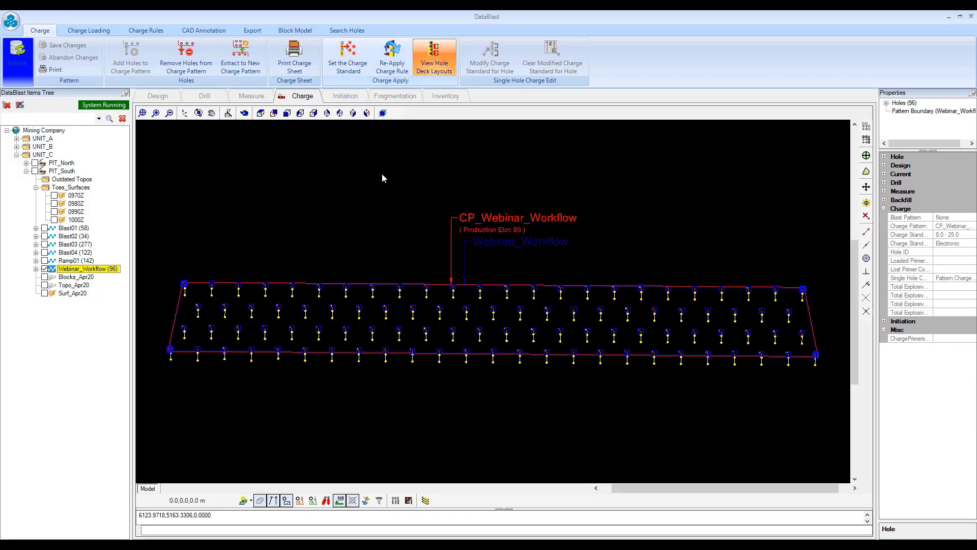
{"action": "scroll", "coordinate": [481, 194], "scroll_direction": "up", "scroll_amount": 6}
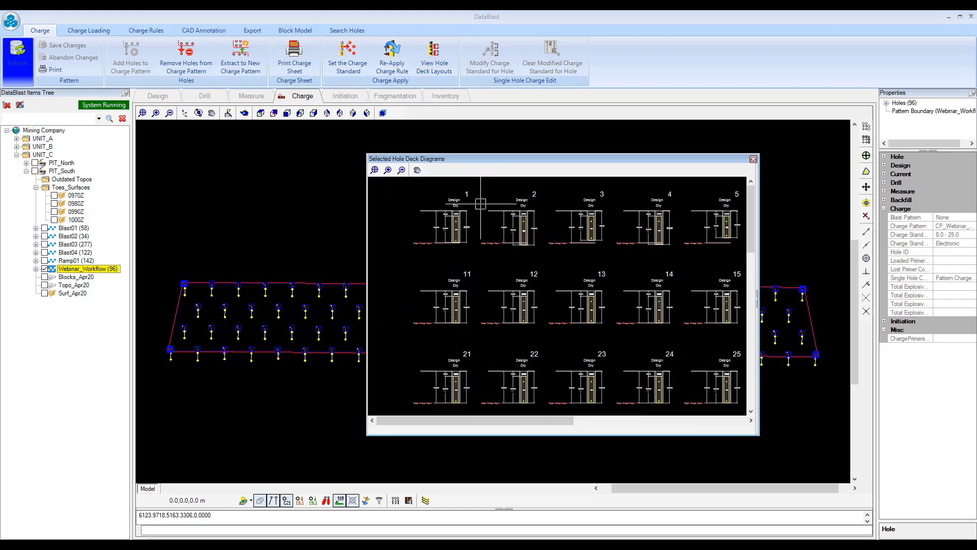
{"action": "scroll", "coordinate": [480, 204], "scroll_direction": "up", "scroll_amount": 4}
{"action": "left_click_drag", "start_coordinate": [695, 286], "coordinate": [488, 290]}
{"action": "scroll", "coordinate": [507, 232], "scroll_direction": "up", "scroll_amount": 1}
{"action": "left_click_drag", "start_coordinate": [508, 231], "coordinate": [503, 238]}
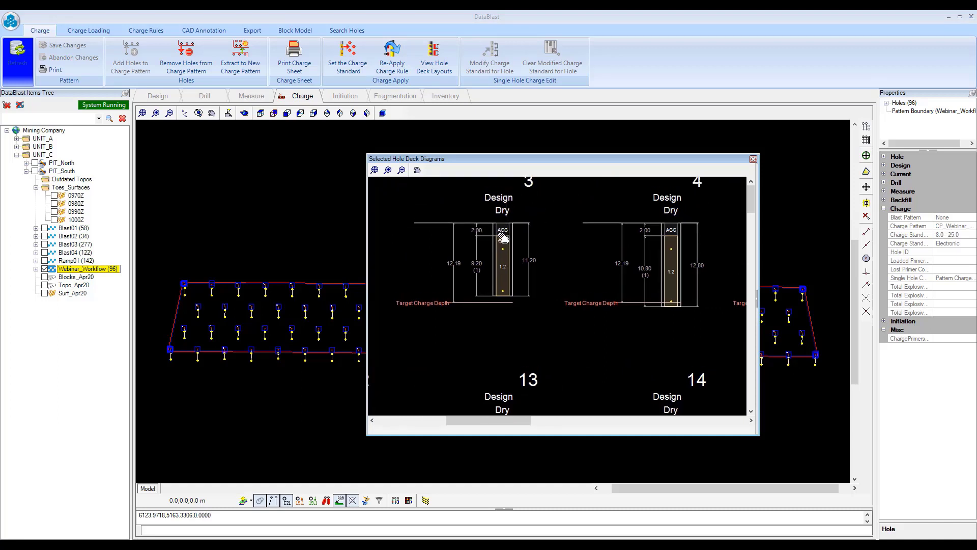
{"action": "scroll", "coordinate": [503, 238], "scroll_direction": "up", "scroll_amount": 2}
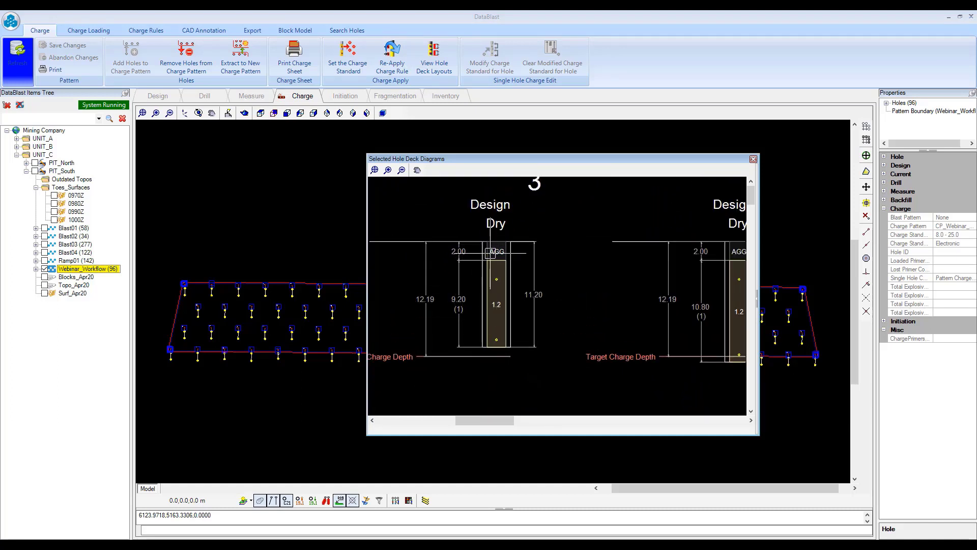
{"action": "left_click_drag", "start_coordinate": [624, 307], "coordinate": [483, 310]}
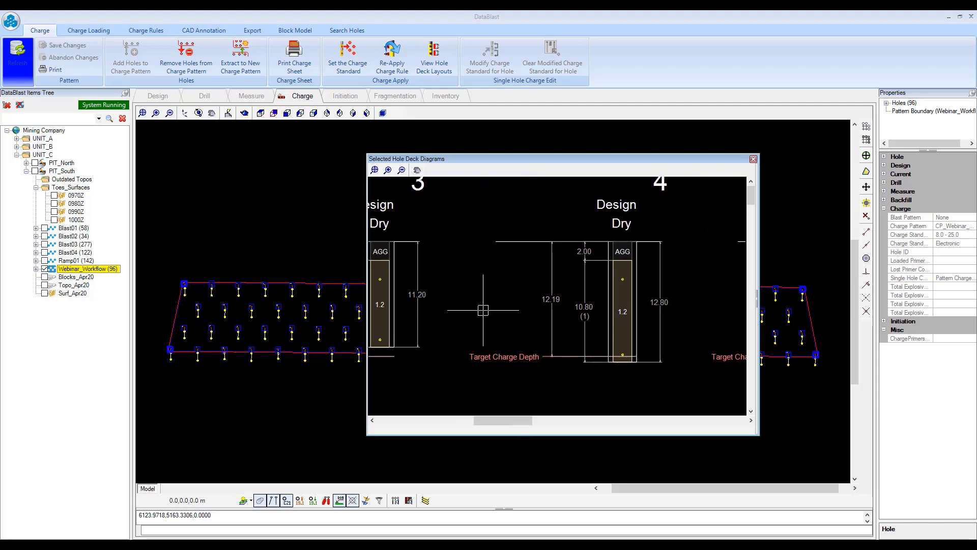
{"action": "left_click_drag", "start_coordinate": [634, 253], "coordinate": [588, 258]}
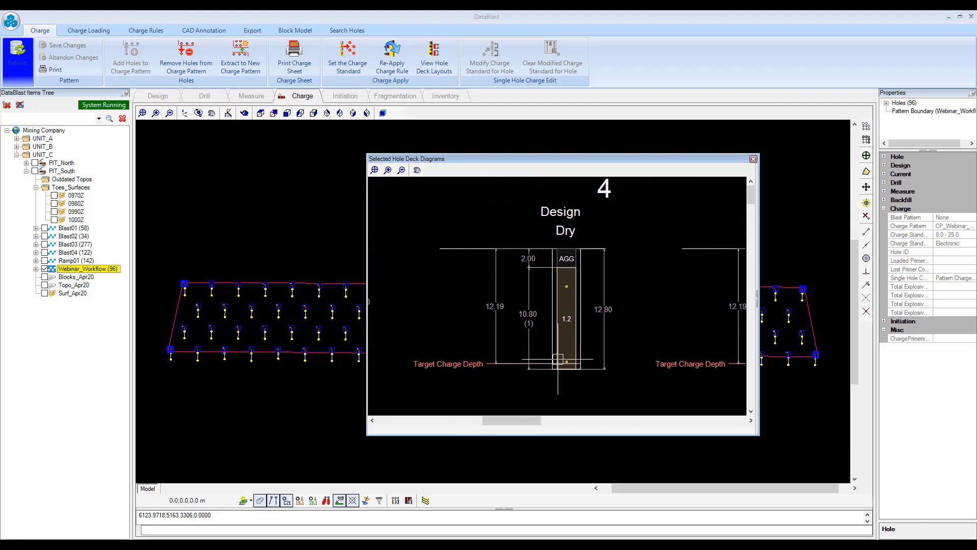
{"action": "scroll", "coordinate": [553, 354], "scroll_direction": "down", "scroll_amount": 2}
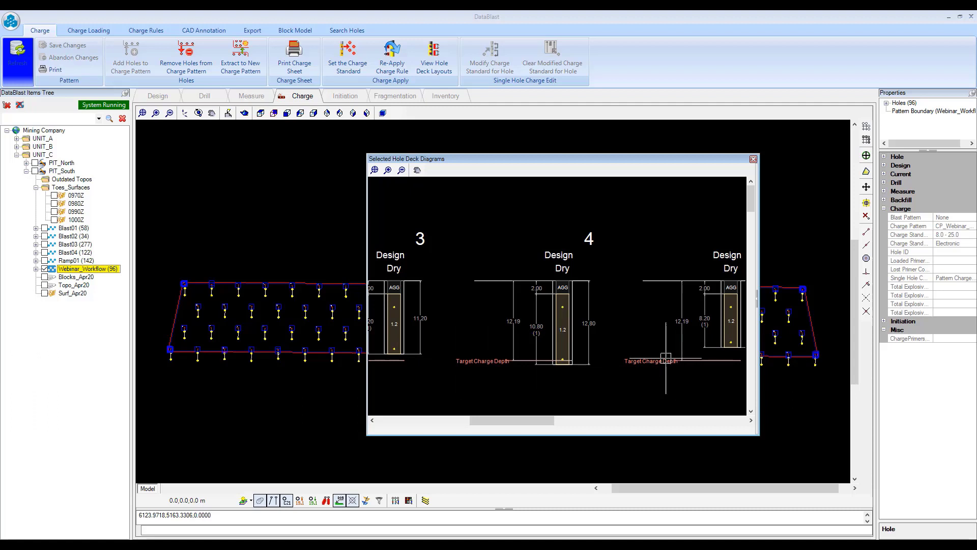
{"action": "left_click_drag", "start_coordinate": [567, 331], "coordinate": [514, 322]}
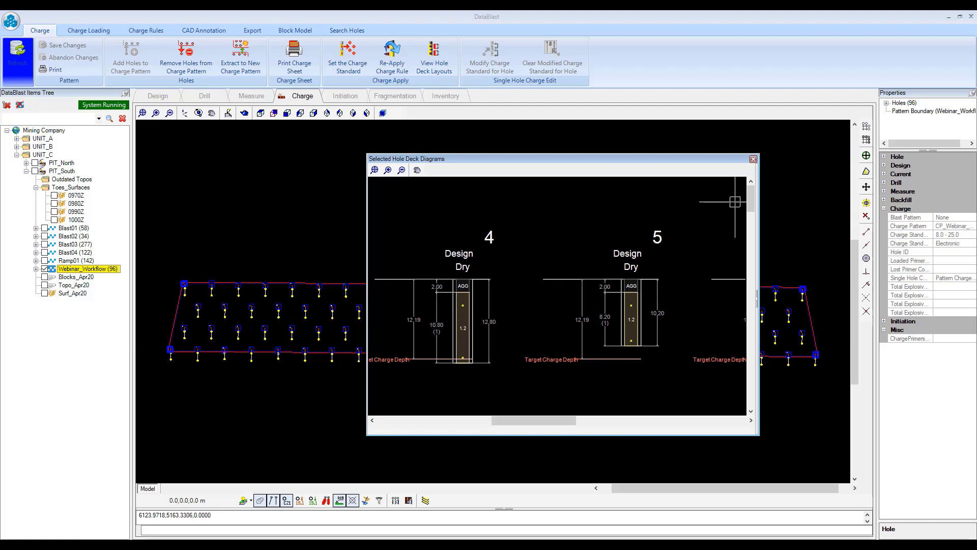
Close the hole deck diagrams, clear the hole selection and hide the Webinar_Workflow drill pattern
{"action": "left_click", "coordinate": [753, 158]}
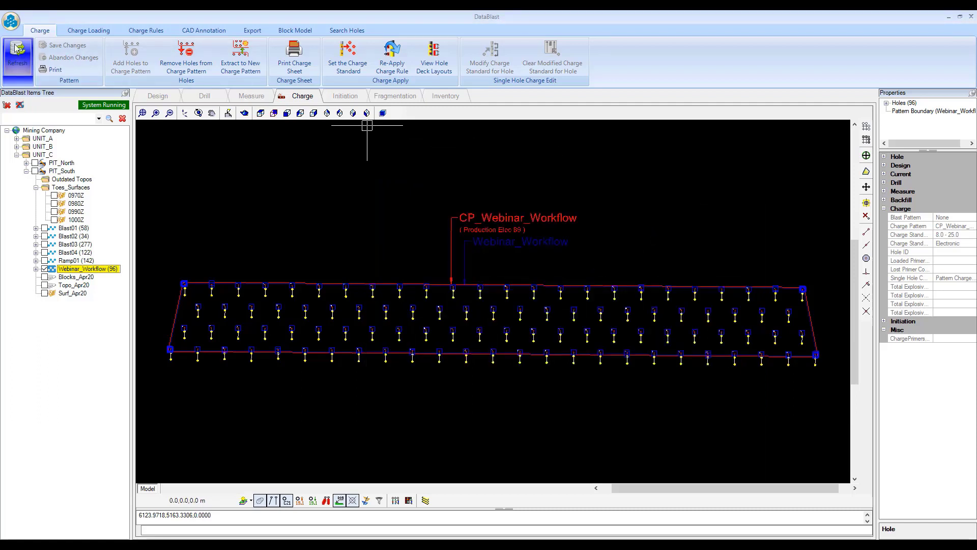
{"action": "left_click", "coordinate": [22, 70]}
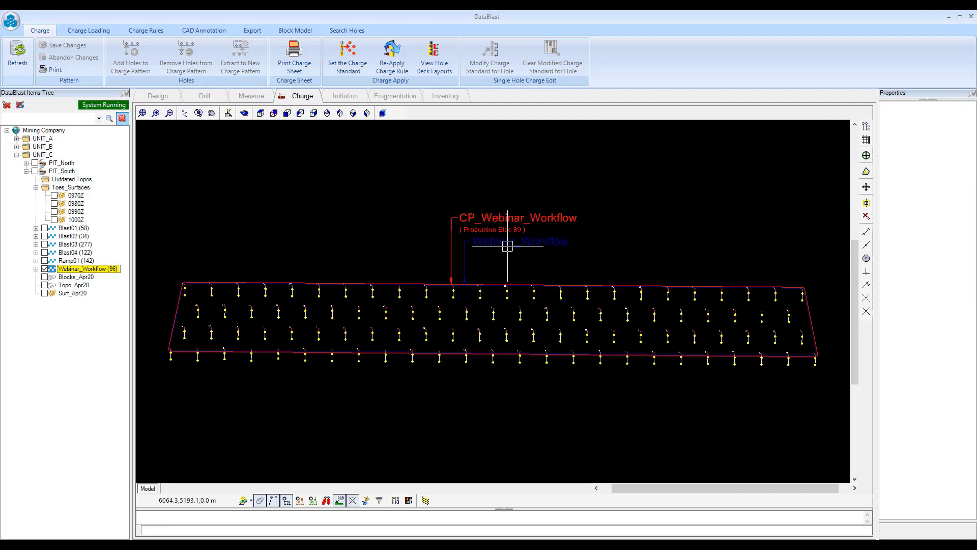
{"action": "left_click", "coordinate": [48, 271]}
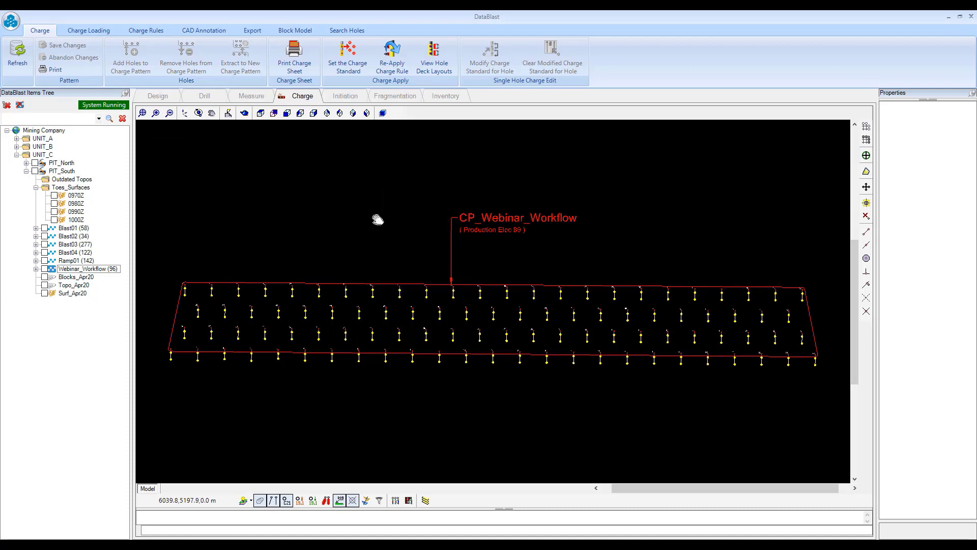
Flag the Webinar_Workflow drill pattern as idle and flag it as live again
{"action": "left_click", "coordinate": [75, 31]}
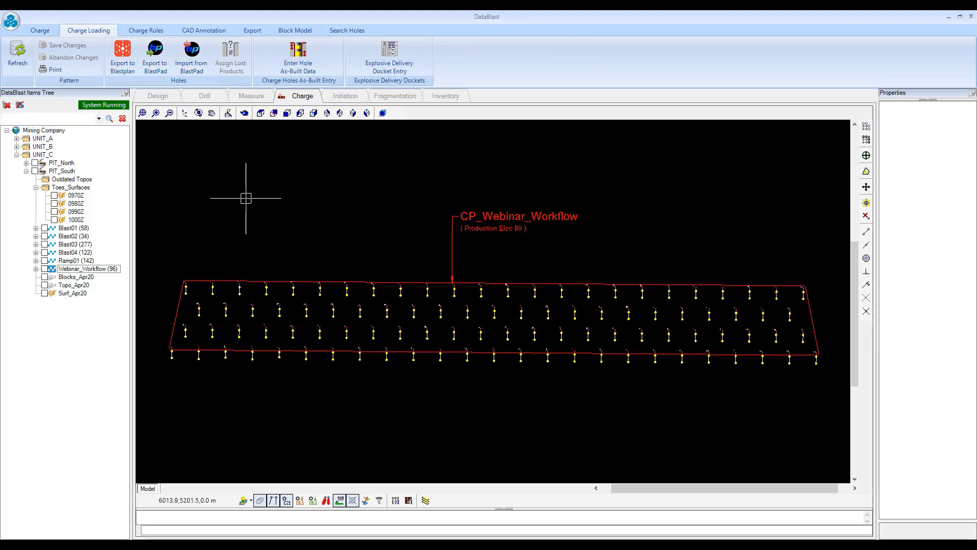
{"action": "right_click", "coordinate": [60, 272]}
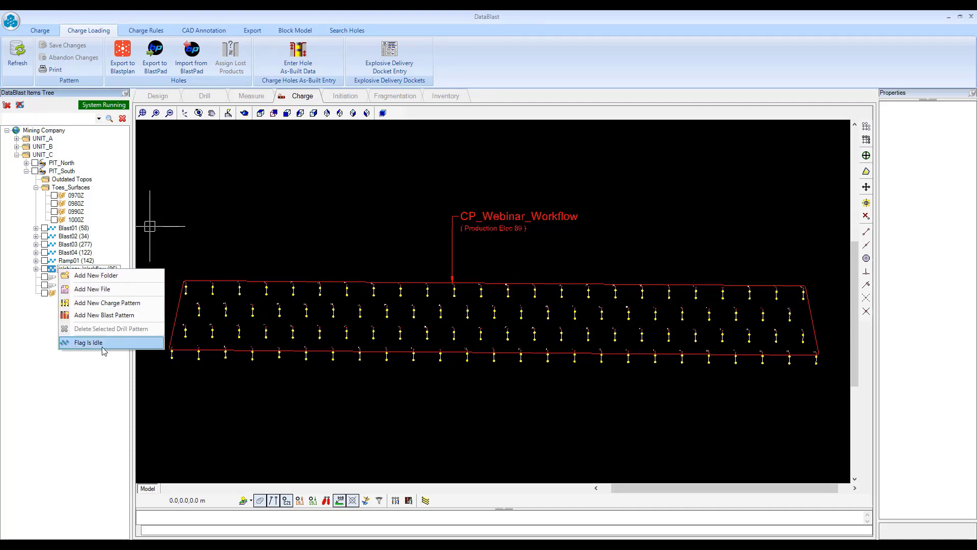
{"action": "left_click", "coordinate": [103, 347]}
{"action": "right_click", "coordinate": [76, 271]}
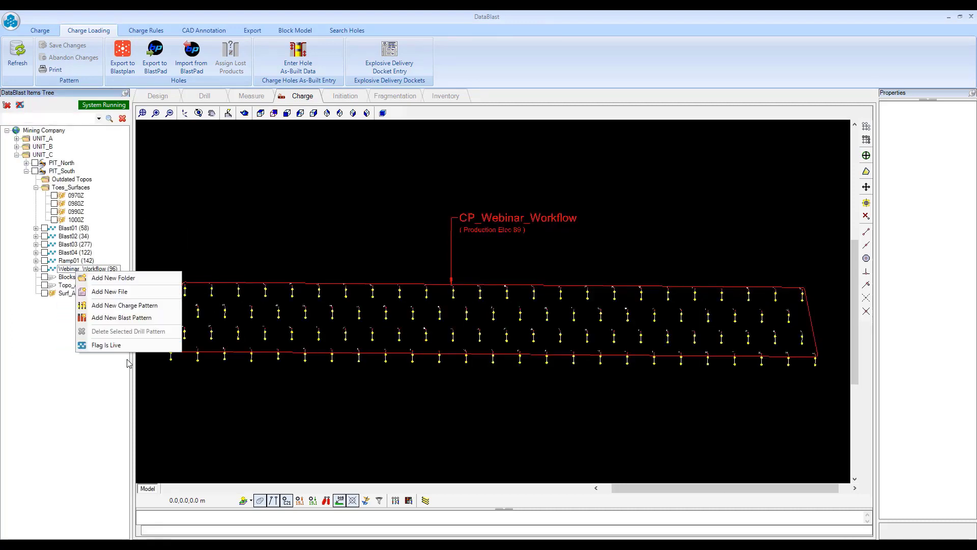
{"action": "left_click", "coordinate": [106, 345]}
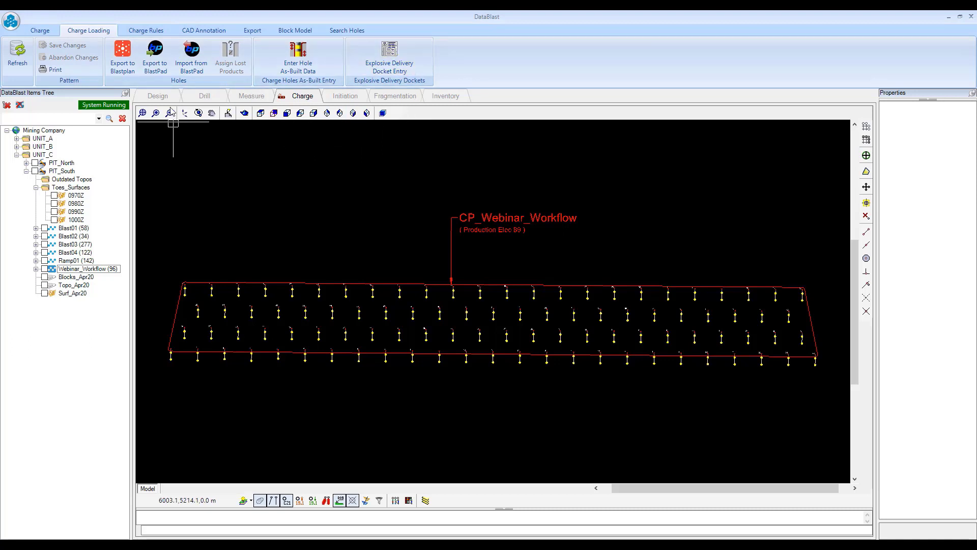
{"action": "left_click", "coordinate": [39, 30]}
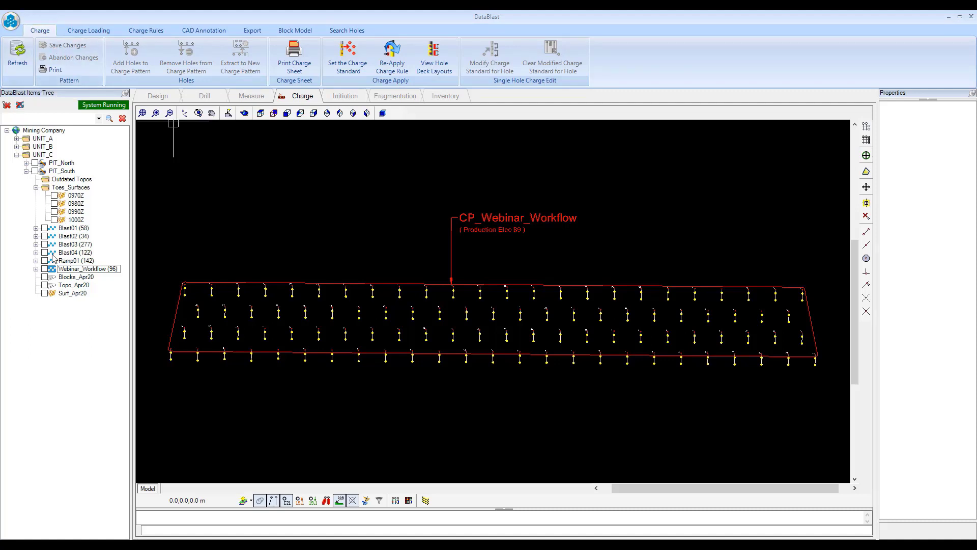
Expand Webinar_Workflow, display the Blast03_IP2 initiation pattern of Blast03_BP for initiation work, and dock the Detonator/Cord Selection panel
{"action": "left_click", "coordinate": [36, 269]}
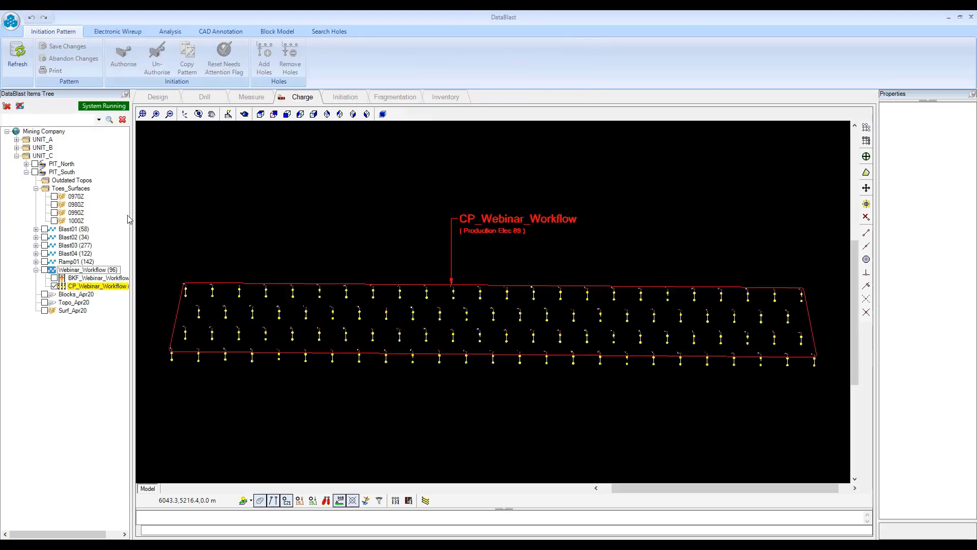
{"action": "left_click", "coordinate": [37, 246]}
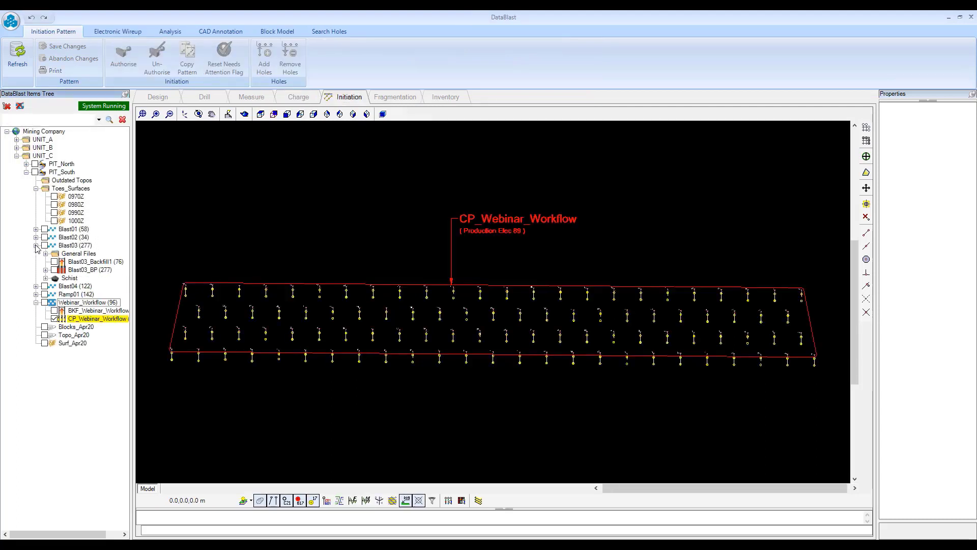
{"action": "left_click", "coordinate": [46, 270]}
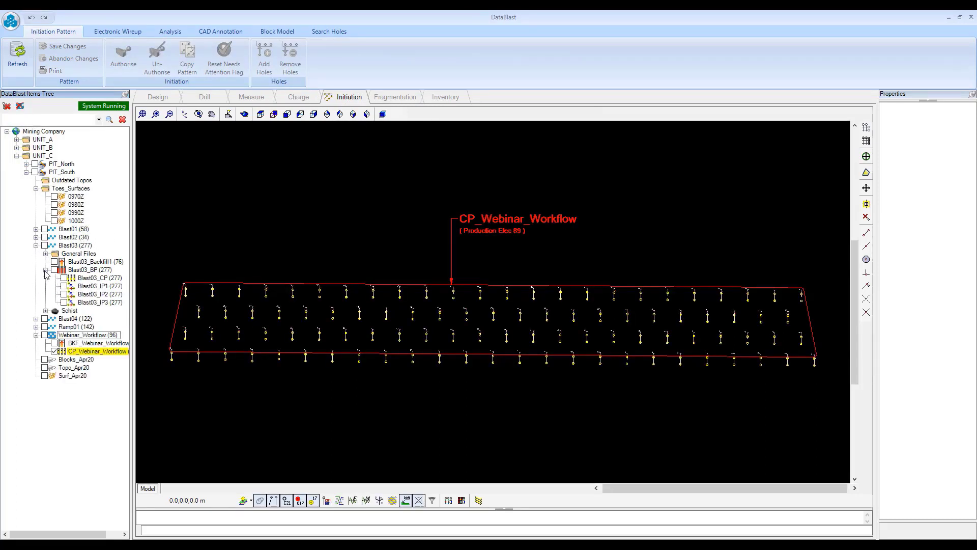
{"action": "left_click", "coordinate": [64, 295]}
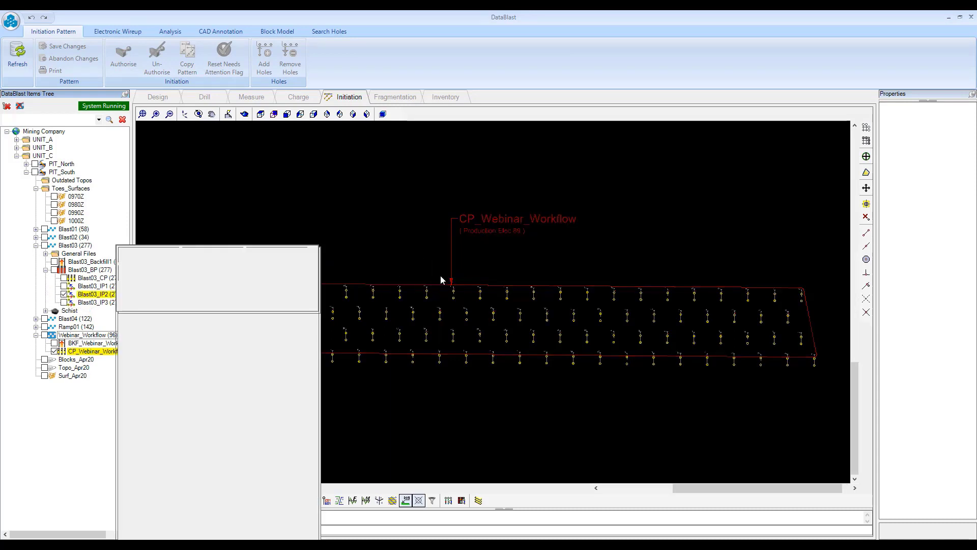
{"action": "left_click_drag", "start_coordinate": [191, 241], "coordinate": [930, 318]}
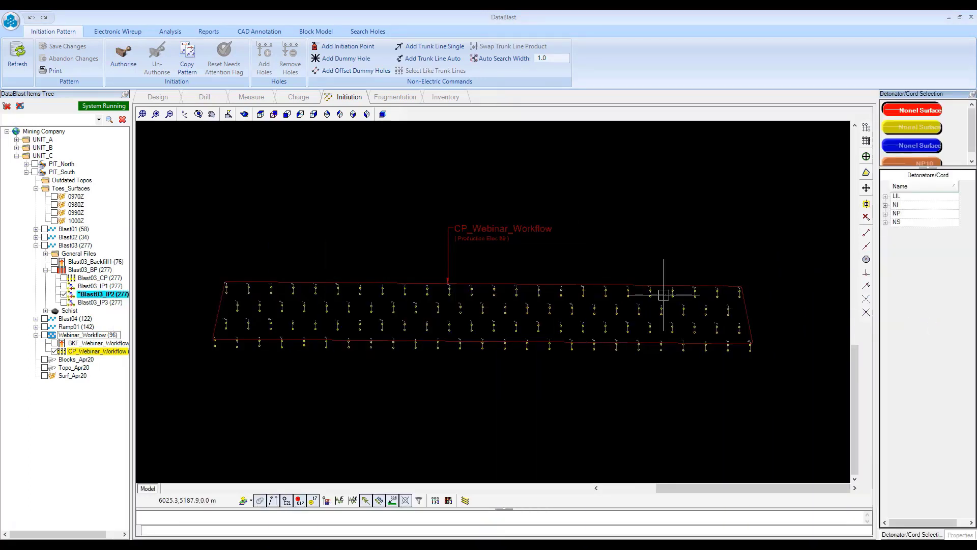
Examine the Blast03_IP2 tie-up around the initiation point at hole B6, including trunk line delays and hole firing times
{"action": "scroll", "coordinate": [658, 274], "scroll_direction": "down", "scroll_amount": 3}
{"action": "left_click_drag", "start_coordinate": [658, 273], "coordinate": [406, 305]}
{"action": "scroll", "coordinate": [407, 305], "scroll_direction": "down", "scroll_amount": 2}
{"action": "left_click_drag", "start_coordinate": [348, 211], "coordinate": [388, 261]}
{"action": "scroll", "coordinate": [314, 203], "scroll_direction": "up", "scroll_amount": 4}
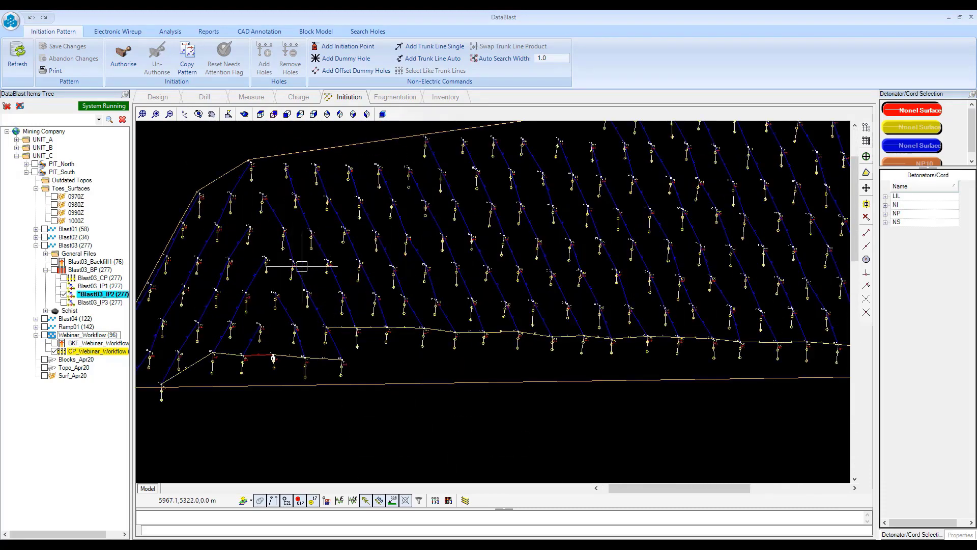
{"action": "scroll", "coordinate": [389, 279], "scroll_direction": "up", "scroll_amount": 1}
{"action": "scroll", "coordinate": [366, 316], "scroll_direction": "up", "scroll_amount": 1}
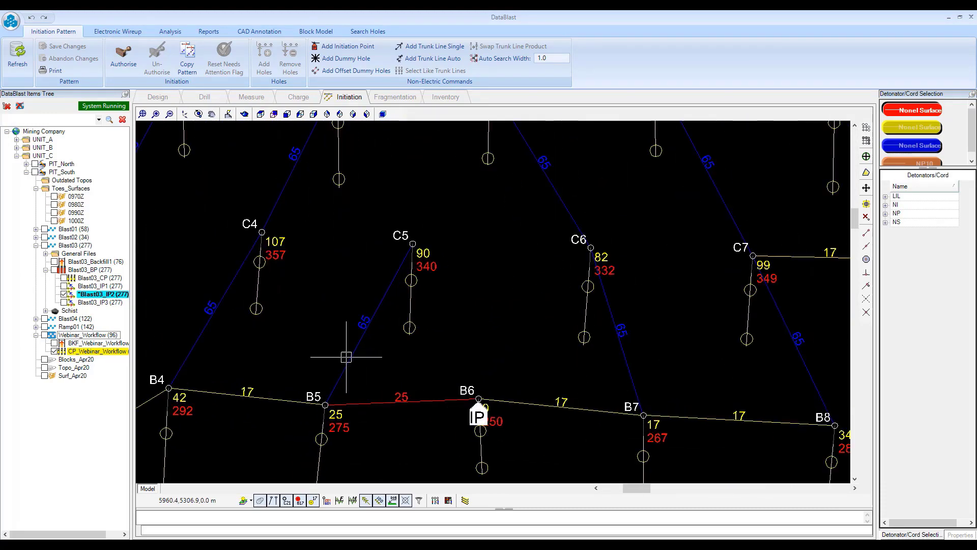
{"action": "left_click_drag", "start_coordinate": [605, 285], "coordinate": [538, 293]}
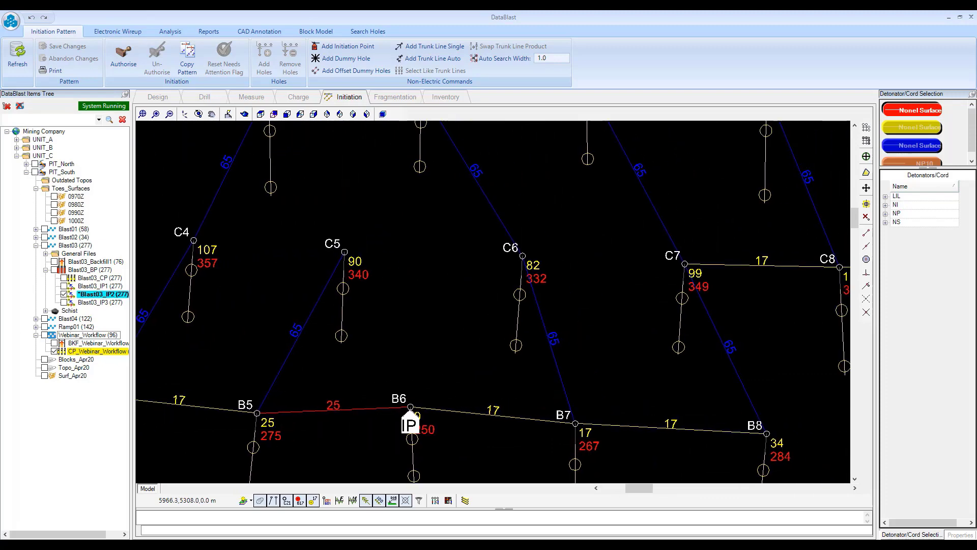
Examine the trunk lines and firing times across the rest of Blast03_IP2, hide it and bring the Webinar_Workflow charge pattern back into view
{"action": "scroll", "coordinate": [538, 285], "scroll_direction": "down", "scroll_amount": 4}
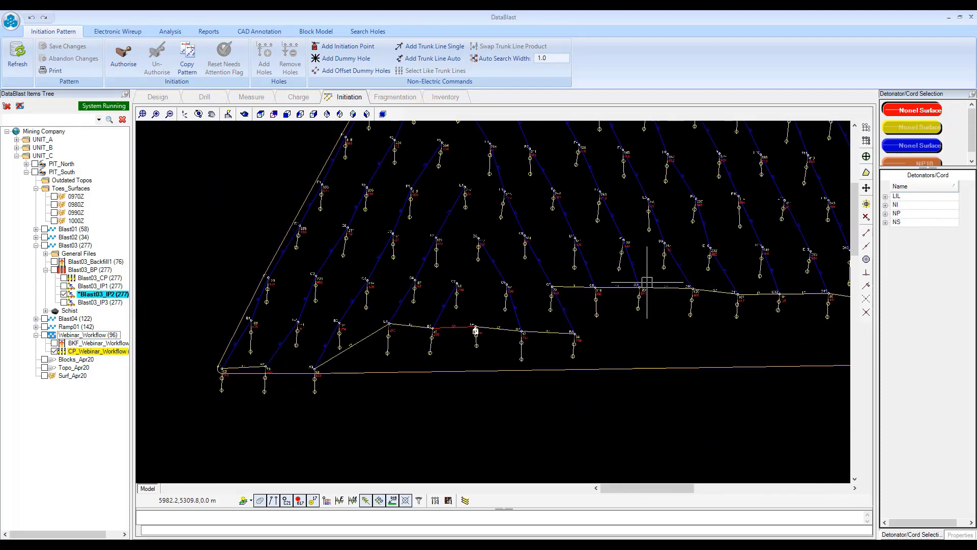
{"action": "left_click_drag", "start_coordinate": [689, 258], "coordinate": [312, 309]}
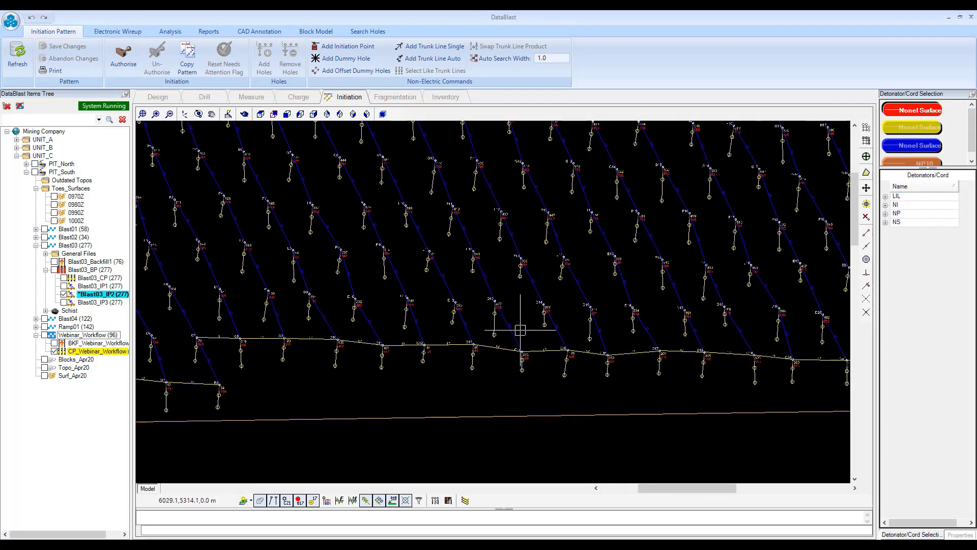
{"action": "left_click_drag", "start_coordinate": [650, 306], "coordinate": [375, 289]}
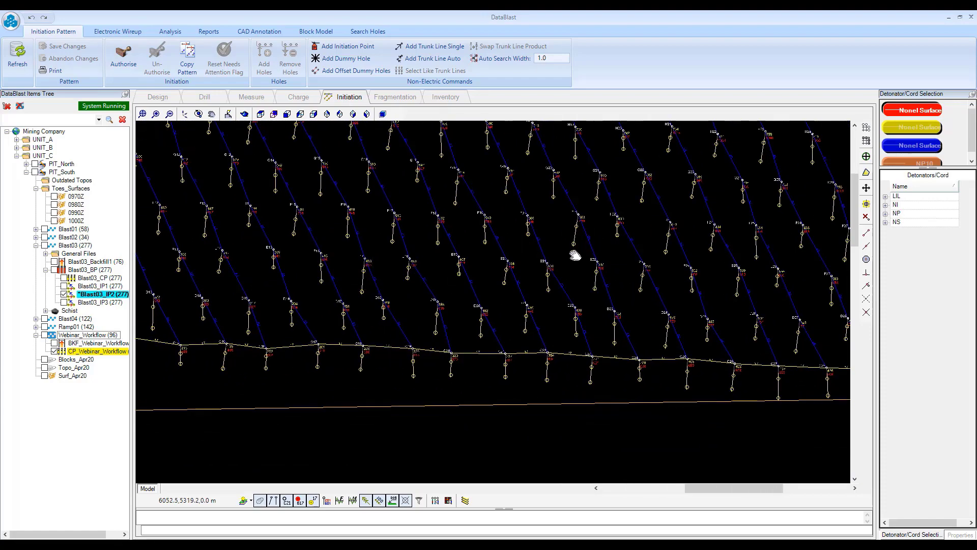
{"action": "left_click_drag", "start_coordinate": [576, 255], "coordinate": [501, 310]}
{"action": "left_click_drag", "start_coordinate": [650, 341], "coordinate": [371, 258]}
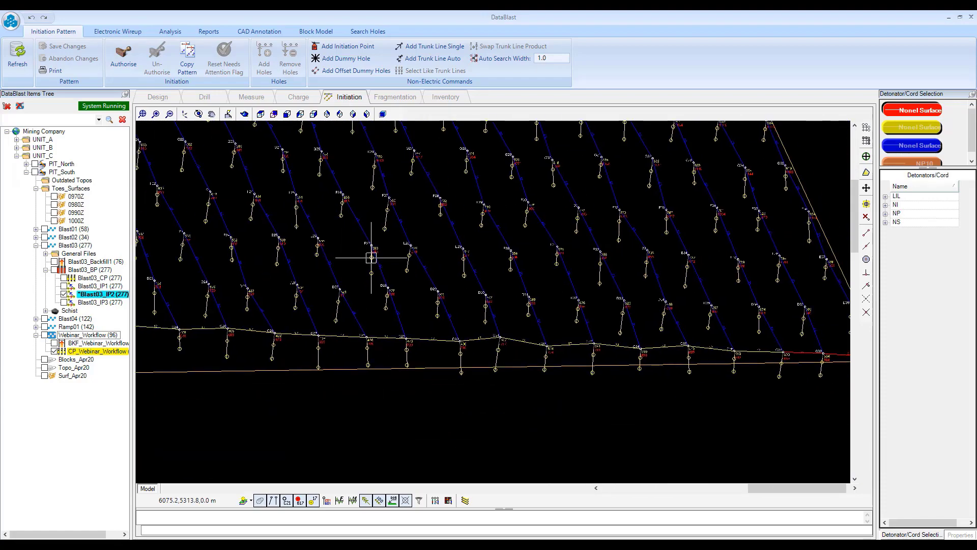
{"action": "left_click_drag", "start_coordinate": [520, 232], "coordinate": [491, 294]}
{"action": "scroll", "coordinate": [752, 366], "scroll_direction": "up", "scroll_amount": 3}
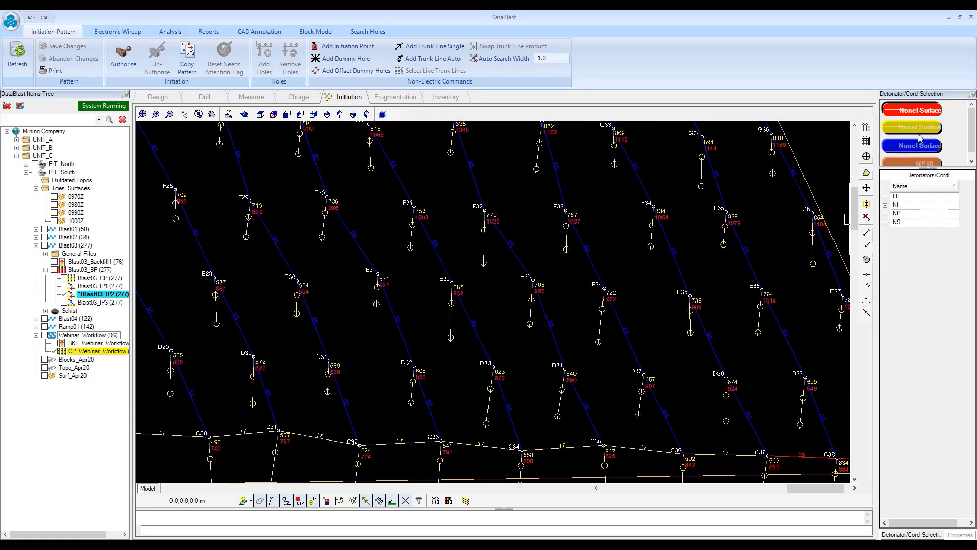
{"action": "scroll", "coordinate": [909, 140], "scroll_direction": "down", "scroll_amount": 1}
{"action": "scroll", "coordinate": [909, 142], "scroll_direction": "up", "scroll_amount": 1}
{"action": "left_click_drag", "start_coordinate": [307, 210], "coordinate": [631, 286]}
{"action": "left_click_drag", "start_coordinate": [478, 202], "coordinate": [654, 347]}
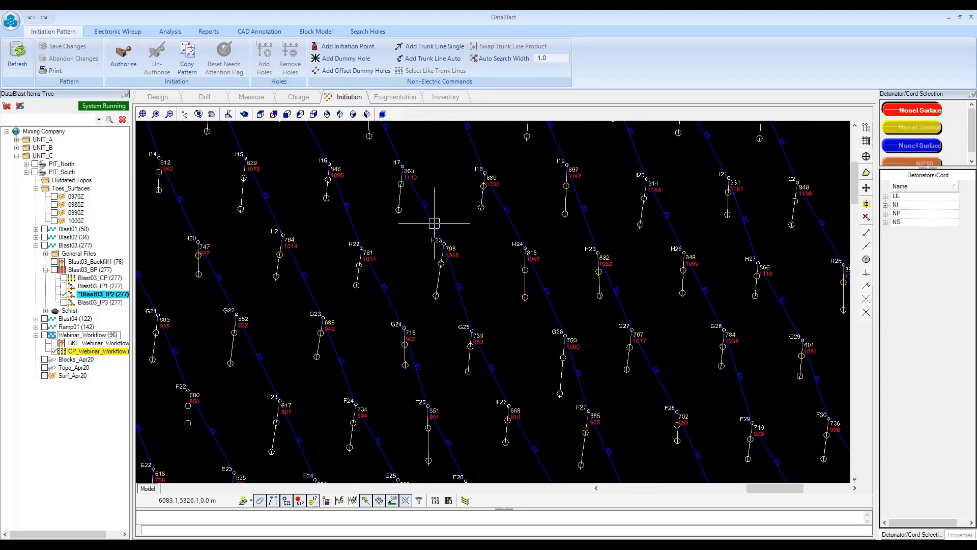
{"action": "left_click_drag", "start_coordinate": [375, 356], "coordinate": [537, 266]}
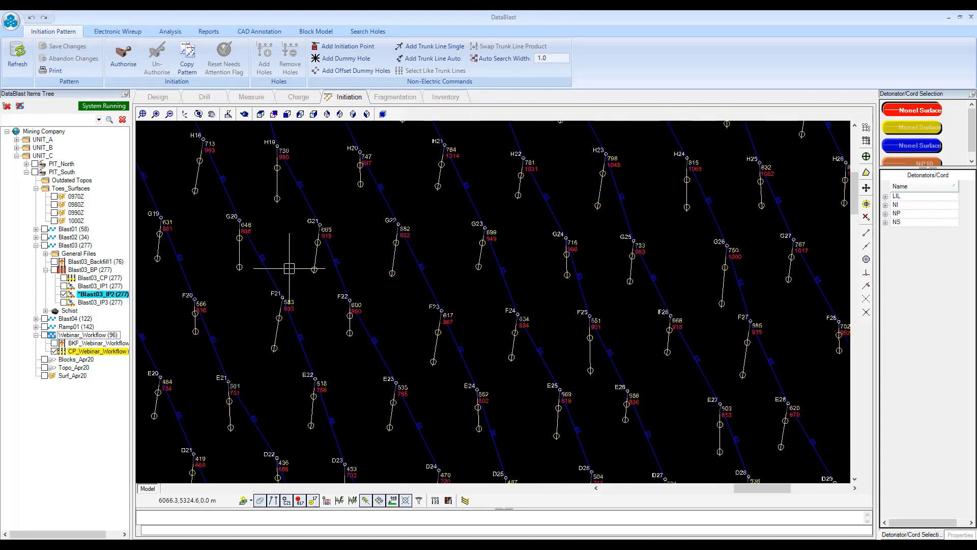
{"action": "left_click", "coordinate": [64, 294]}
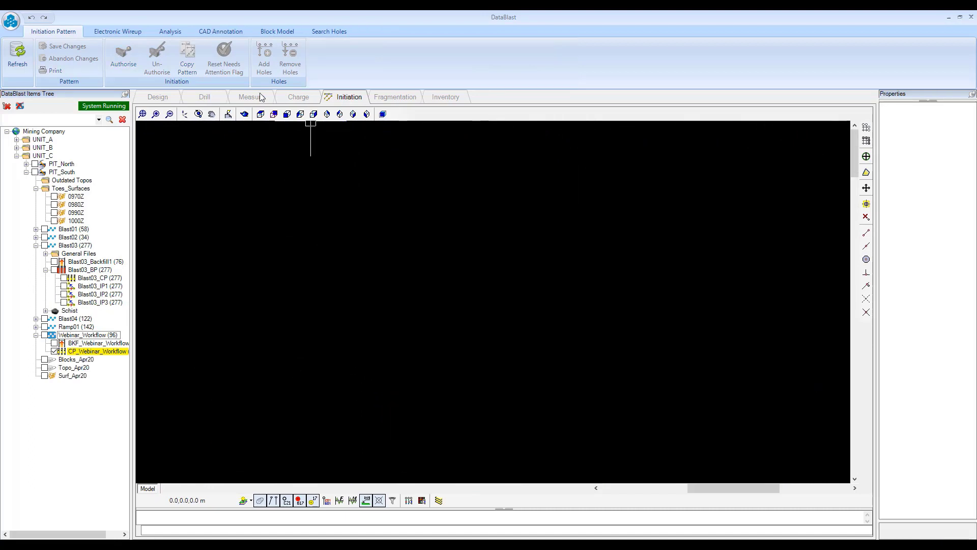
{"action": "left_click", "coordinate": [259, 114]}
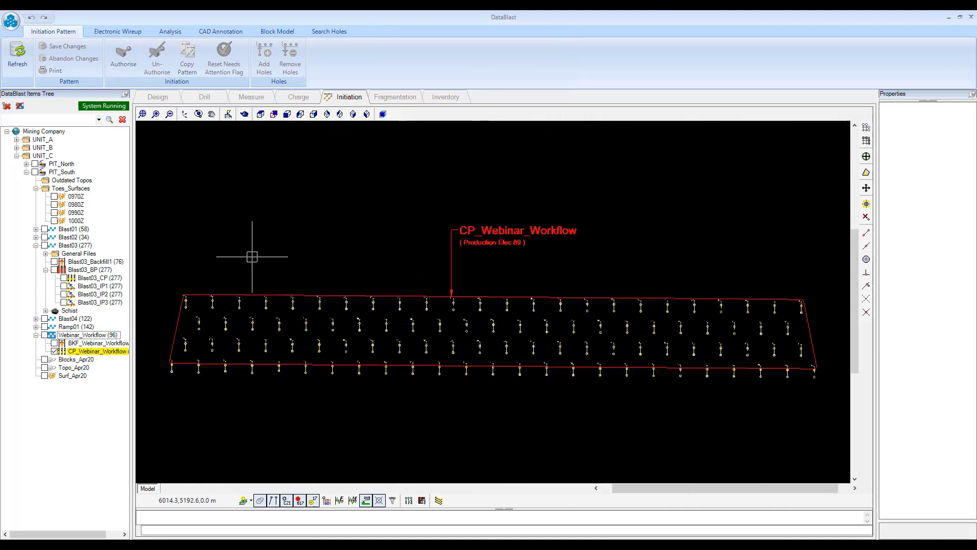
Create an initiation pattern named IN_CP_Webinar_Workflow under the CP_Webinar_Workflow charge pattern and add all of its holes
{"action": "right_click", "coordinate": [78, 354]}
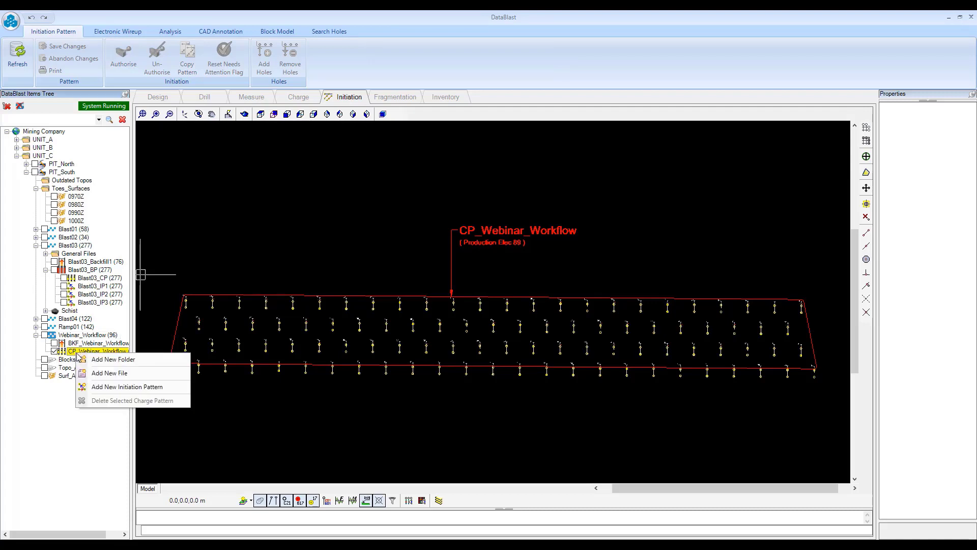
{"action": "left_click", "coordinate": [122, 387]}
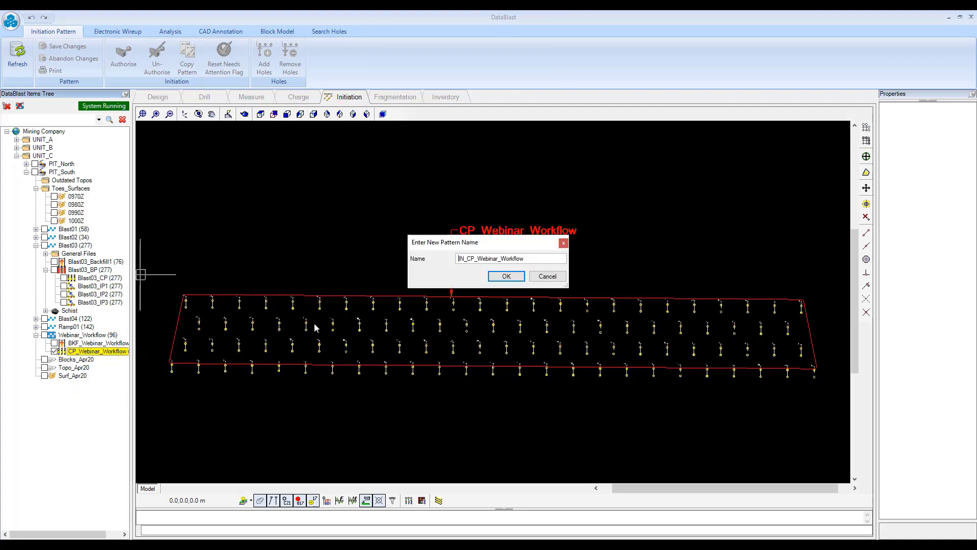
{"action": "type", "text": "I"}
{"action": "left_click", "coordinate": [499, 279]}
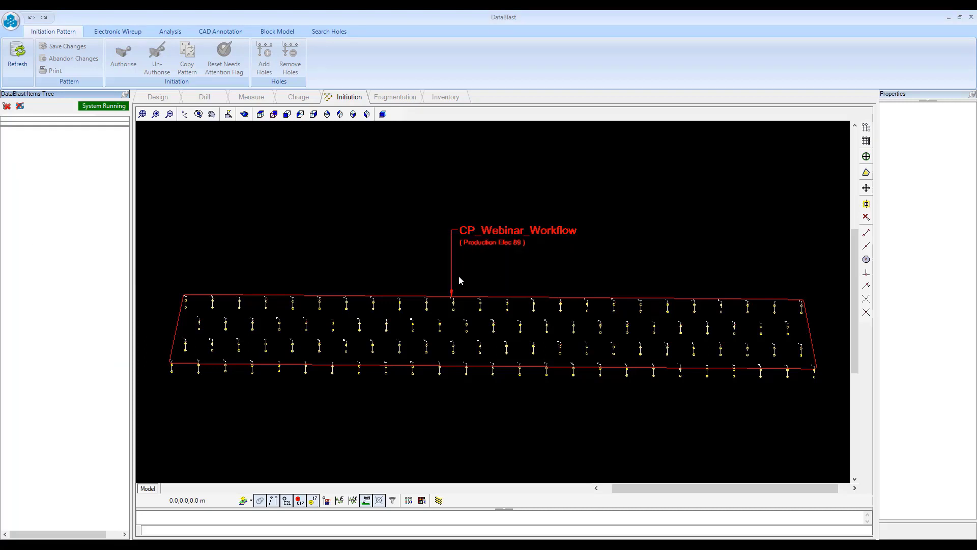
{"action": "left_click_drag", "start_coordinate": [159, 259], "coordinate": [813, 415]}
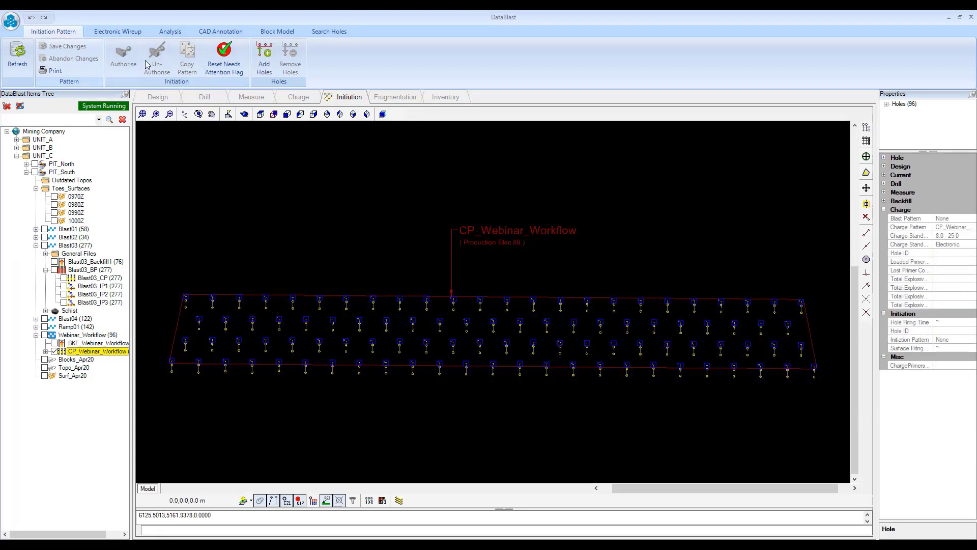
{"action": "left_click", "coordinate": [265, 60]}
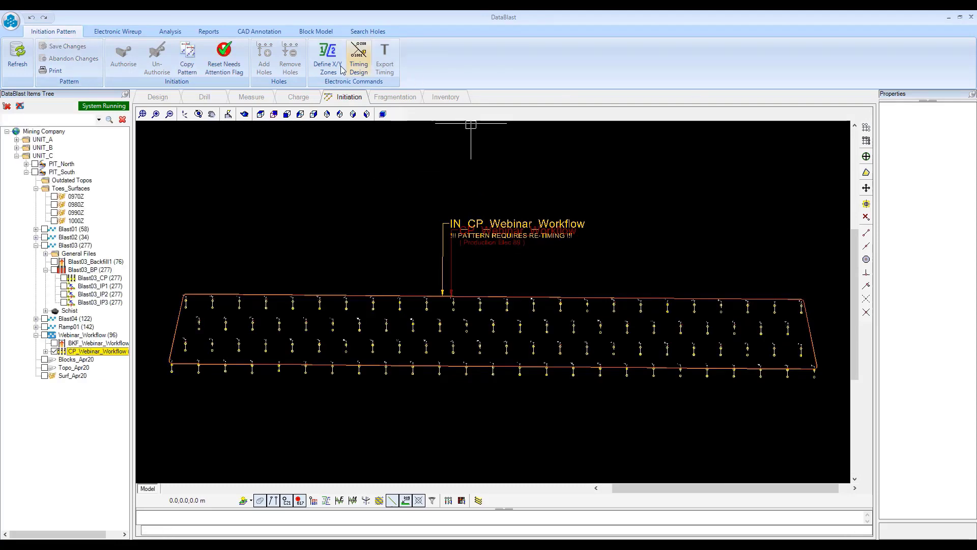
Display the Blast03_IP2 initiation pattern again and set it as the active item
{"action": "left_click", "coordinate": [64, 294]}
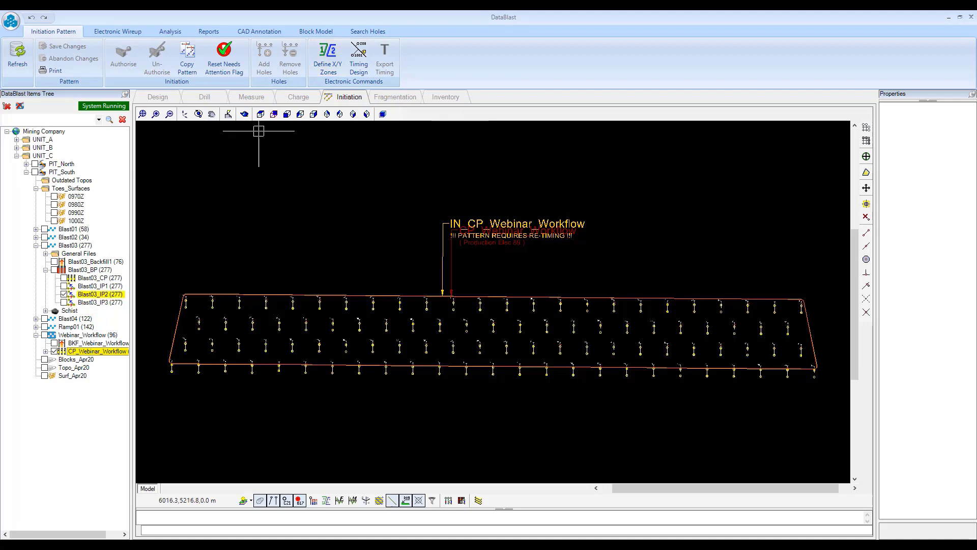
{"action": "right_click", "coordinate": [100, 298]}
{"action": "left_click", "coordinate": [125, 303]}
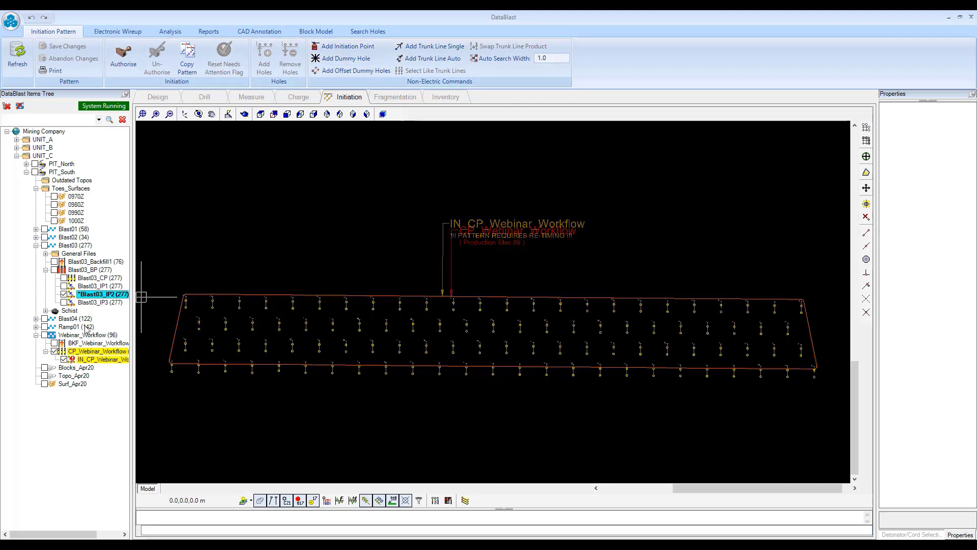
Set the IN_CP_Webinar_Workflow initiation pattern as the active item and open its X/Y zone definition
{"action": "right_click", "coordinate": [111, 360]}
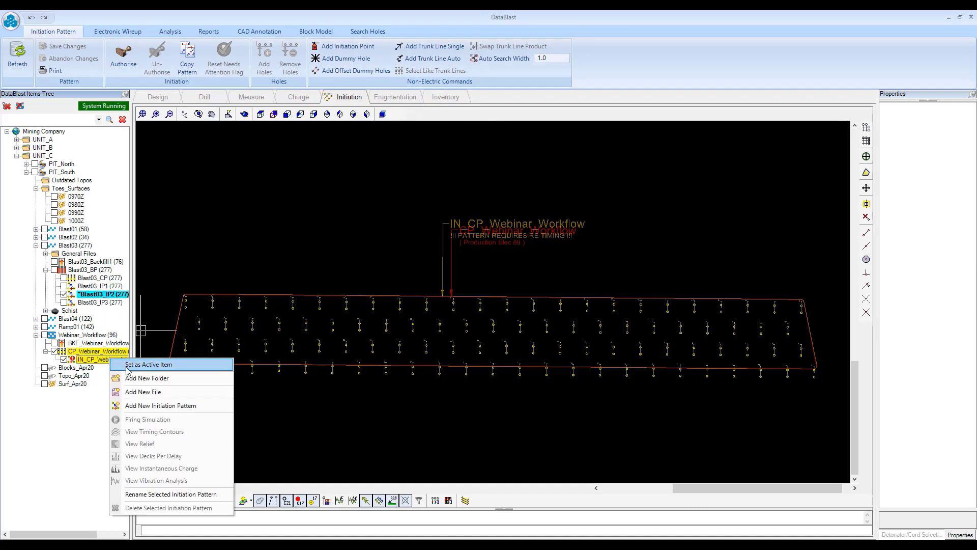
{"action": "left_click", "coordinate": [127, 365]}
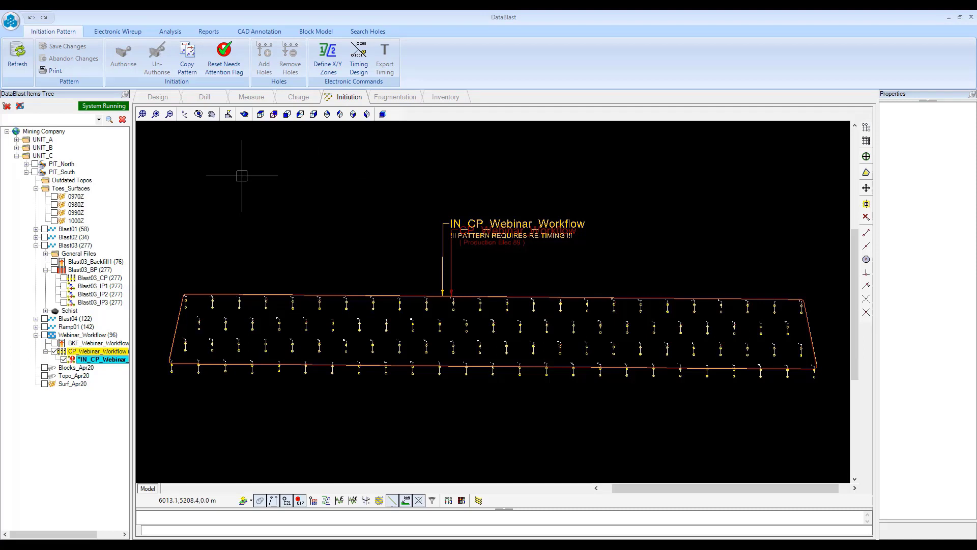
{"action": "left_click", "coordinate": [329, 65]}
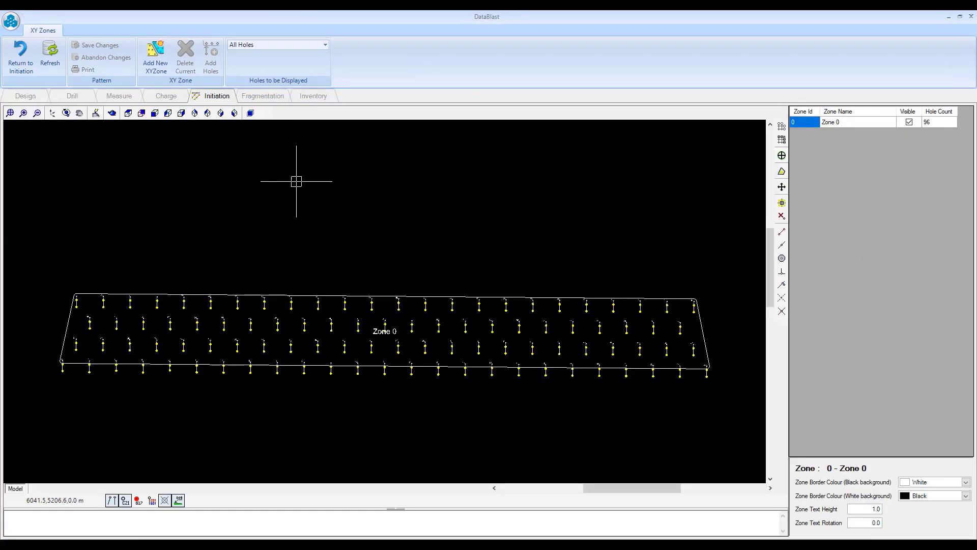
Add a second X/Y zone and assign the holes in the right-hand half of the pattern to it
{"action": "left_click", "coordinate": [165, 55]}
{"action": "double_click", "coordinate": [860, 127]}
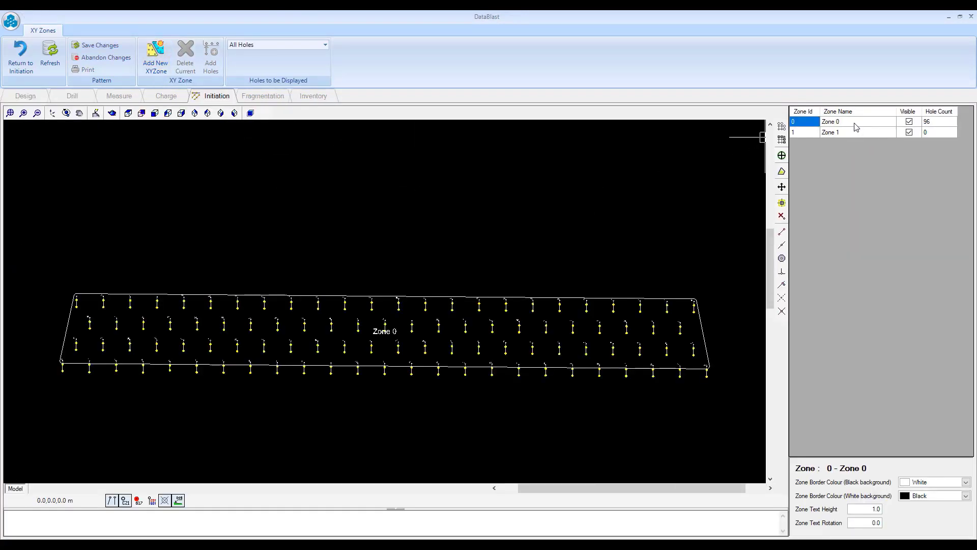
{"action": "left_click", "coordinate": [801, 134]}
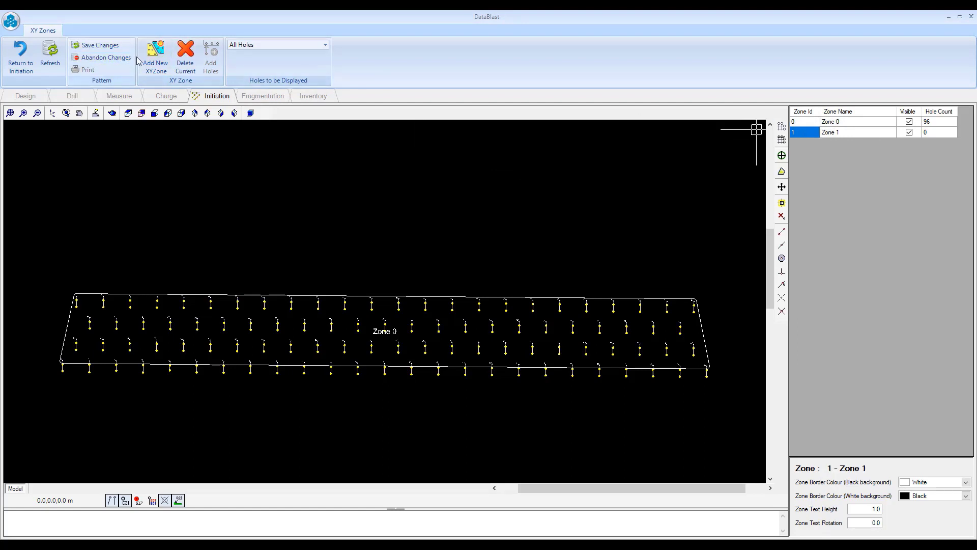
{"action": "left_click_drag", "start_coordinate": [360, 201], "coordinate": [727, 450]}
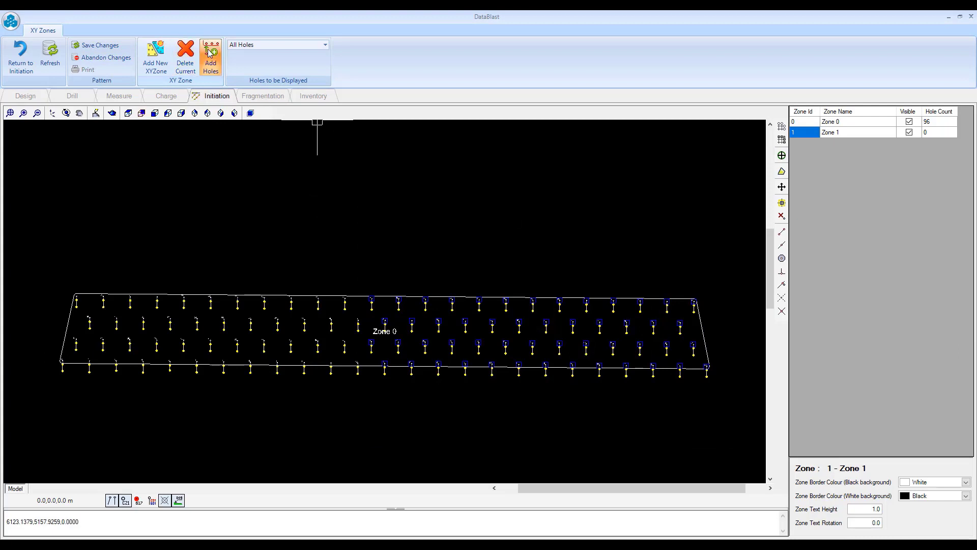
{"action": "left_click", "coordinate": [211, 56]}
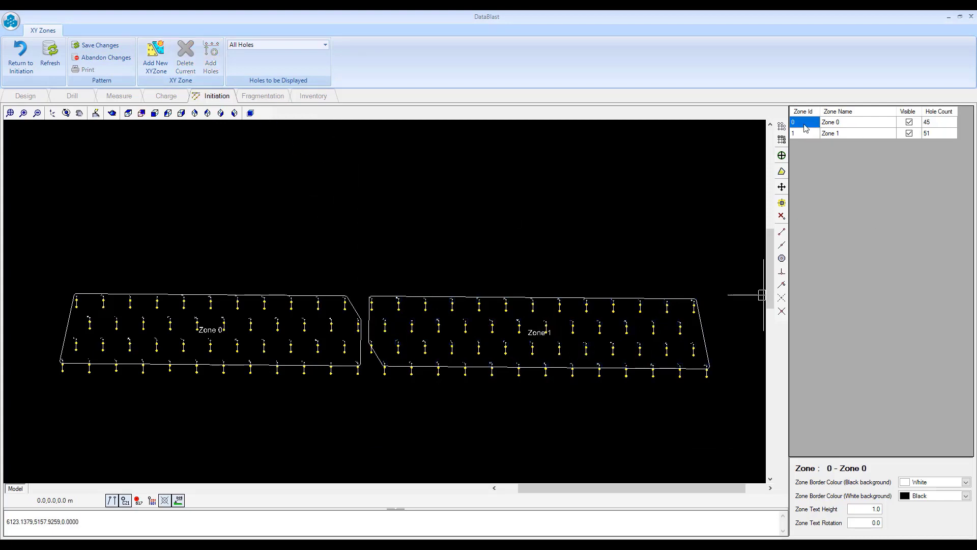
Rename Zone 0 as Ore and Zone 1 as Waste
{"action": "left_click", "coordinate": [862, 126]}
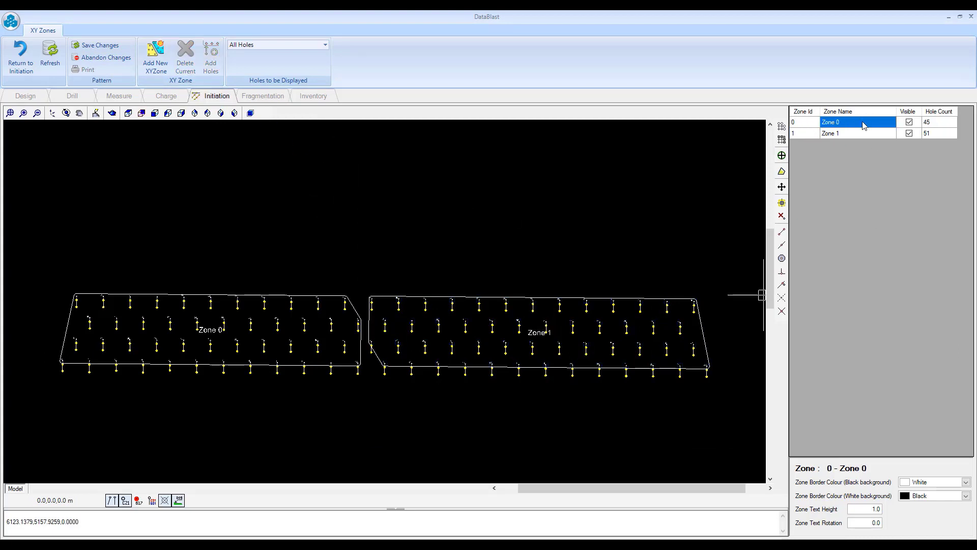
{"action": "left_click", "coordinate": [863, 125]}
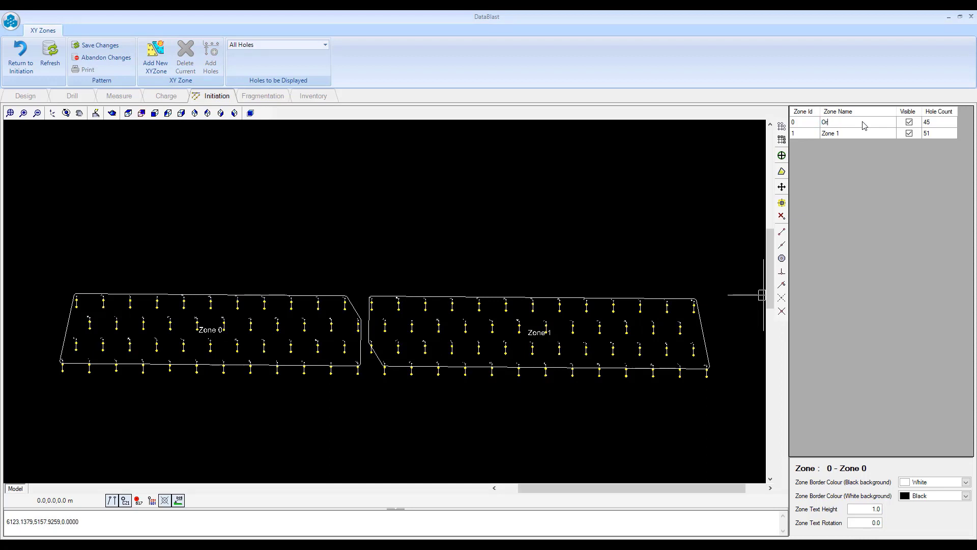
{"action": "key", "text": "Tab"}
{"action": "key", "text": "Tab"}
{"action": "key", "text": "Tab"}
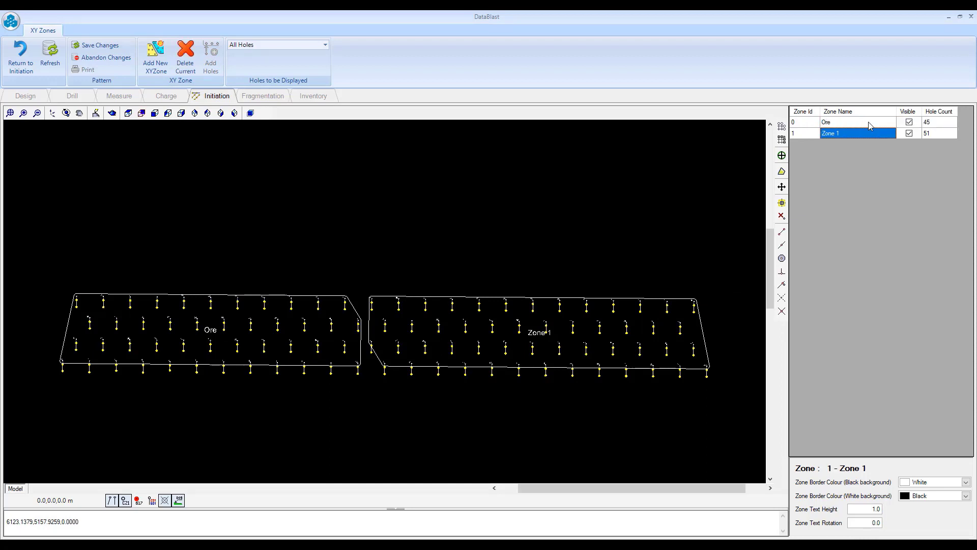
{"action": "type", "text": "Waste"}
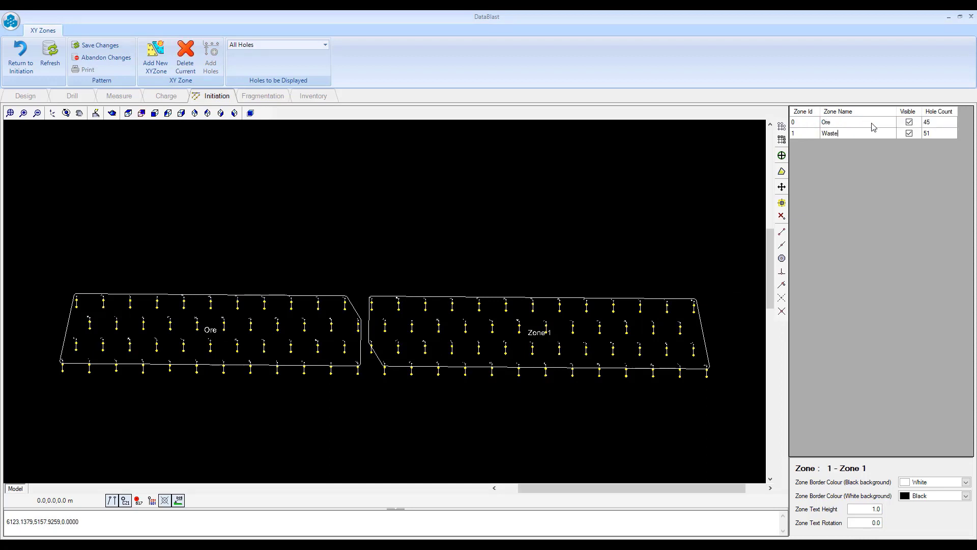
{"action": "key", "text": "Return"}
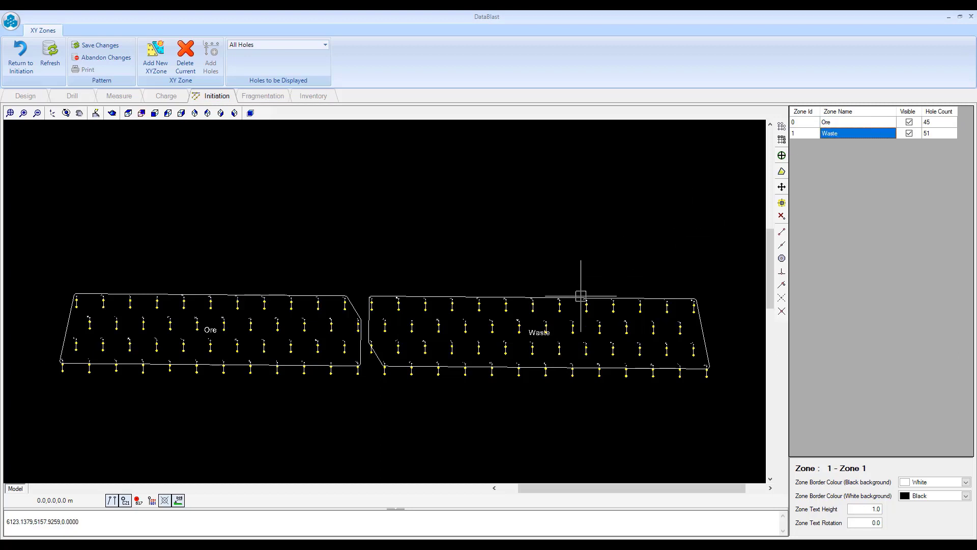
Set the Waste zone's border colour for black background to yellow (244, 208, 63)
{"action": "scroll", "coordinate": [237, 326], "scroll_direction": "up", "scroll_amount": 3}
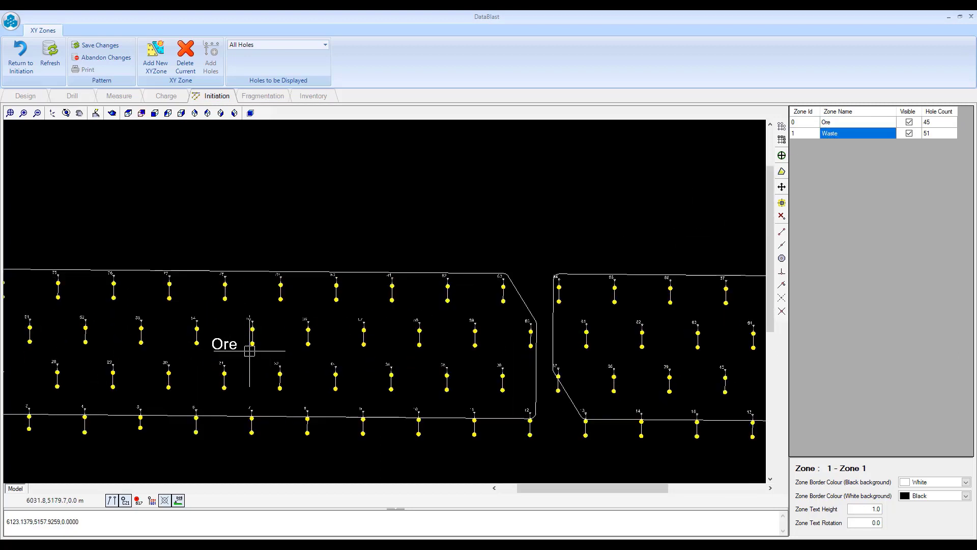
{"action": "left_click_drag", "start_coordinate": [240, 332], "coordinate": [303, 275]}
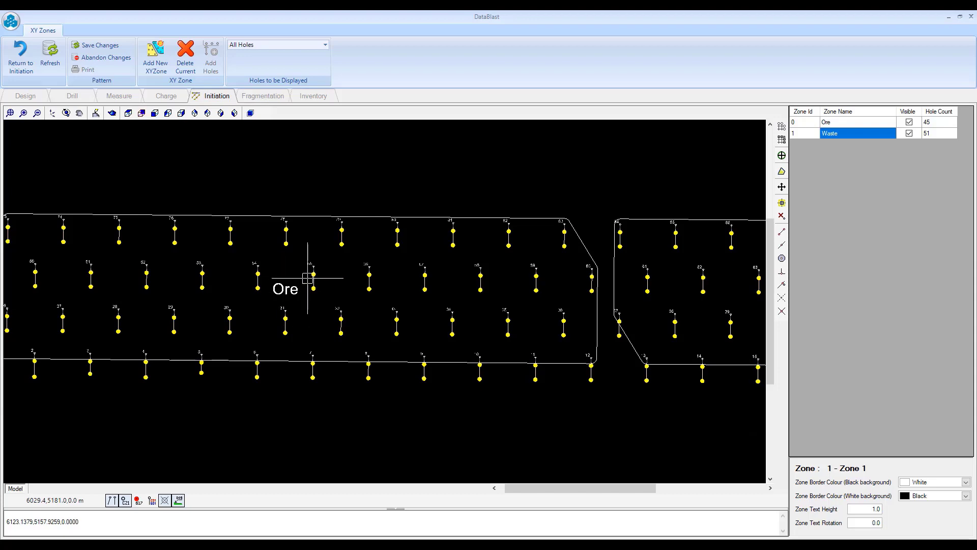
{"action": "left_click_drag", "start_coordinate": [444, 302], "coordinate": [221, 338]}
{"action": "left_click_drag", "start_coordinate": [640, 345], "coordinate": [447, 328]}
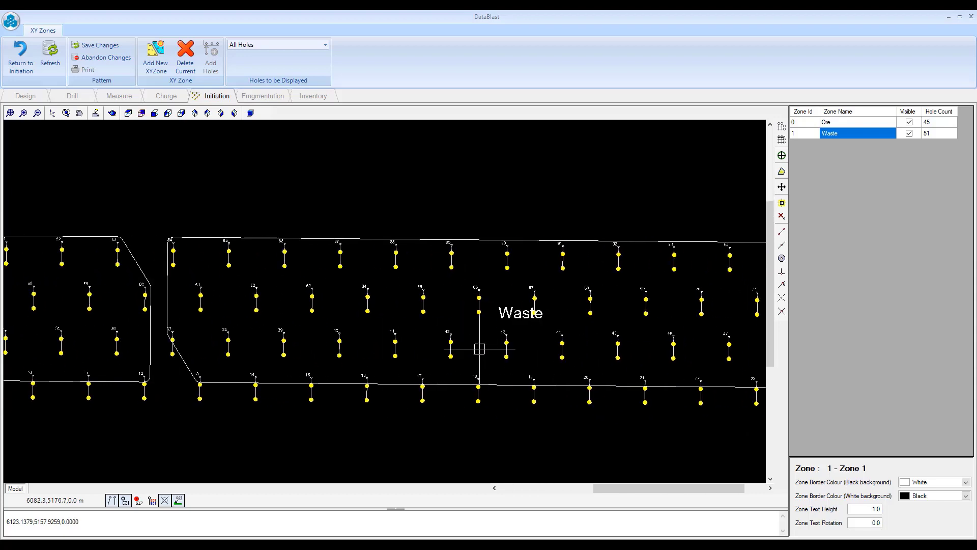
{"action": "scroll", "coordinate": [506, 313], "scroll_direction": "down", "scroll_amount": 3}
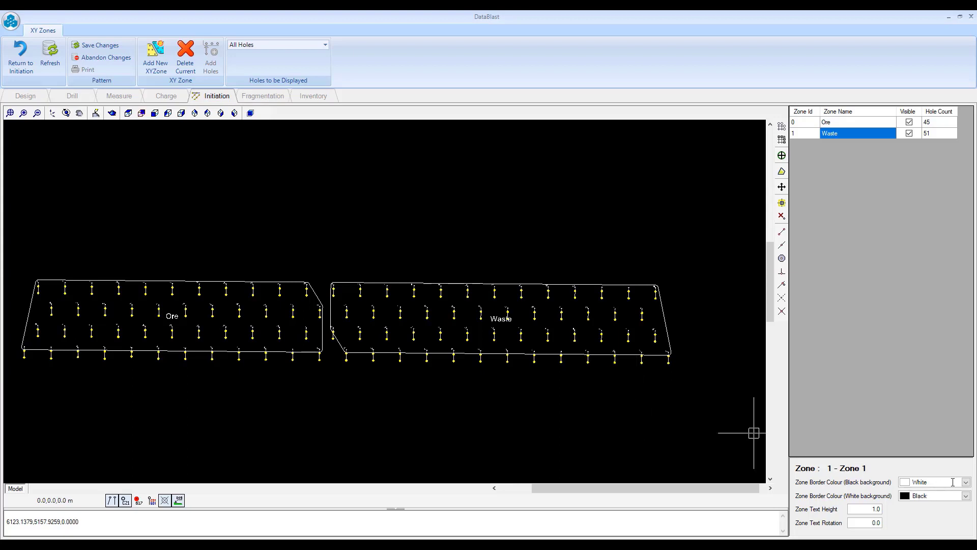
{"action": "left_click", "coordinate": [936, 482]}
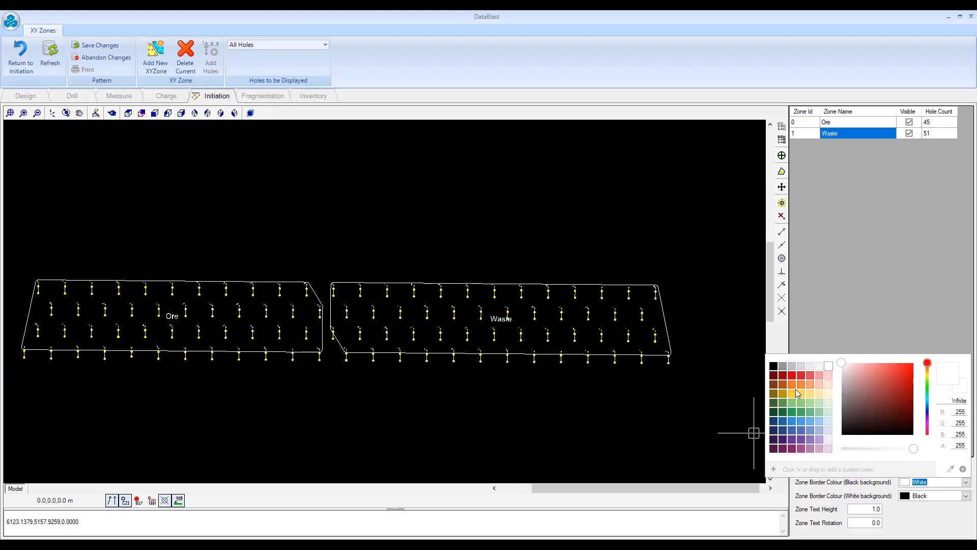
{"action": "left_click", "coordinate": [795, 394]}
{"action": "left_click", "coordinate": [871, 196]}
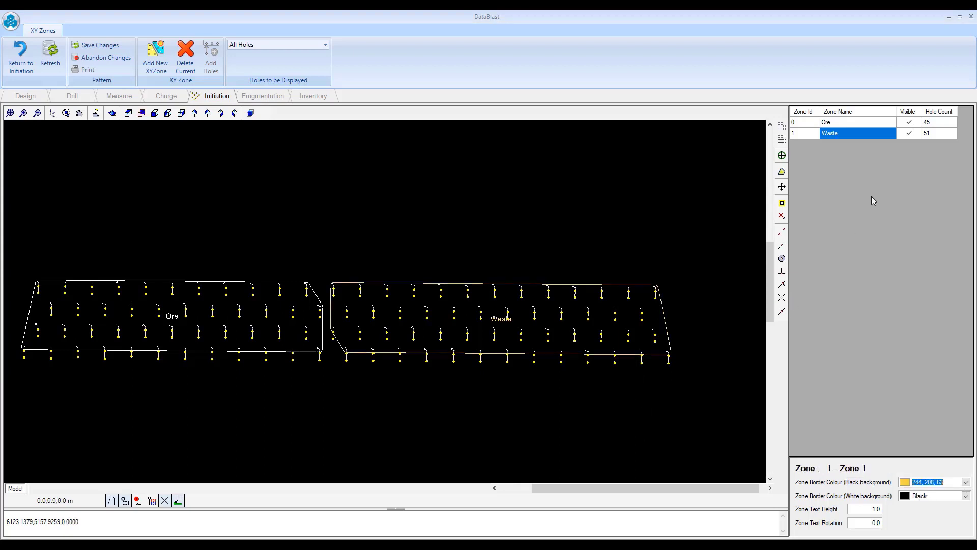
Set the Ore zone's border colour for black background to green (135, 211, 124)
{"action": "left_click", "coordinate": [886, 124]}
{"action": "left_click", "coordinate": [966, 482]}
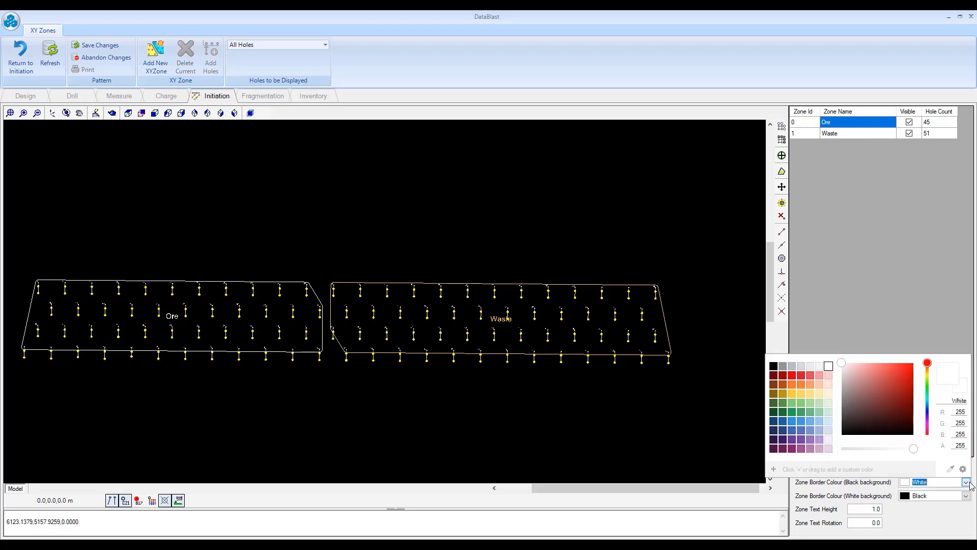
{"action": "left_click", "coordinate": [792, 404]}
{"action": "left_click", "coordinate": [840, 263]}
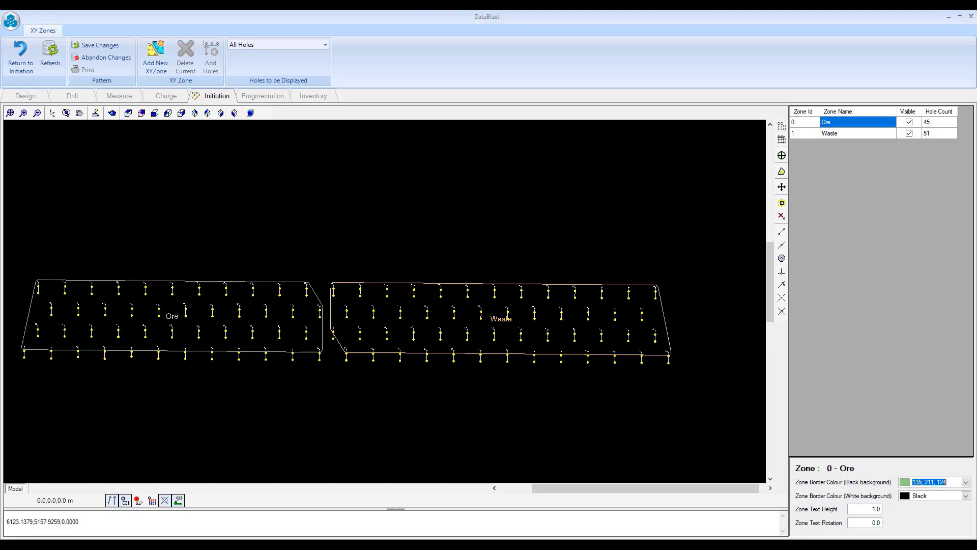
{"action": "left_click_drag", "start_coordinate": [501, 222], "coordinate": [516, 255]}
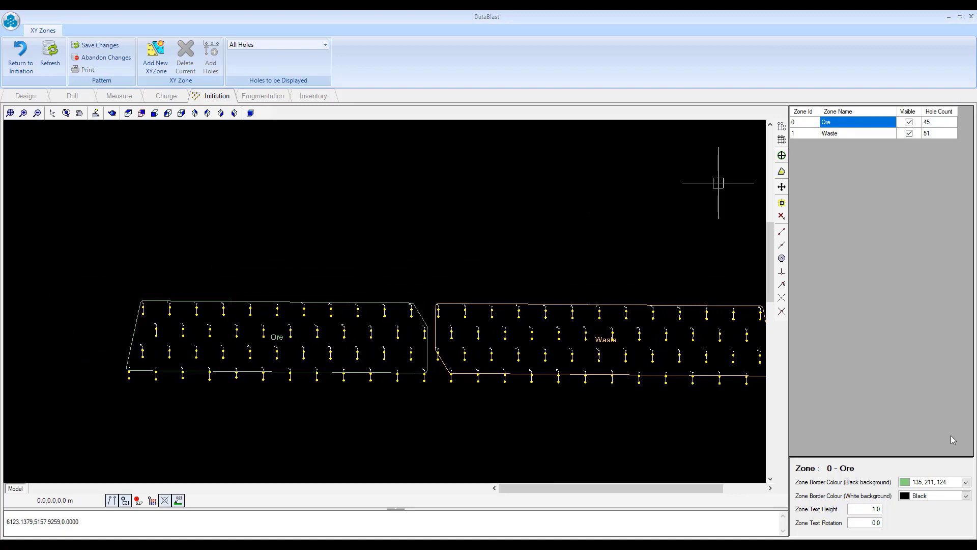
Change the Ore zone's border colour for black background to red (207, 0, 15)
{"action": "left_click", "coordinate": [966, 482]}
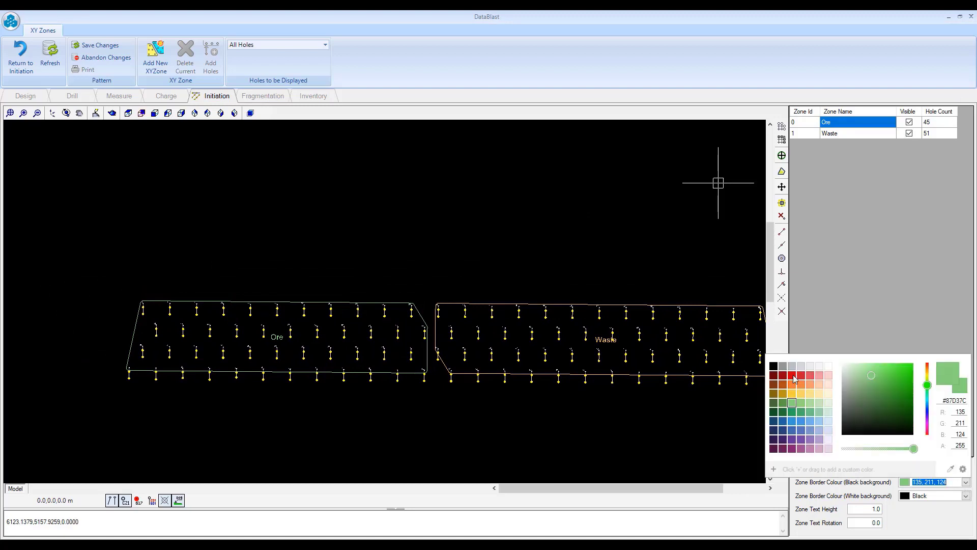
{"action": "left_click", "coordinate": [795, 377]}
{"action": "left_click", "coordinate": [819, 268]}
Check the boundary between the Ore and Waste zones, save the zone changes and return to the initiation pattern
{"action": "left_click_drag", "start_coordinate": [616, 288], "coordinate": [534, 290]}
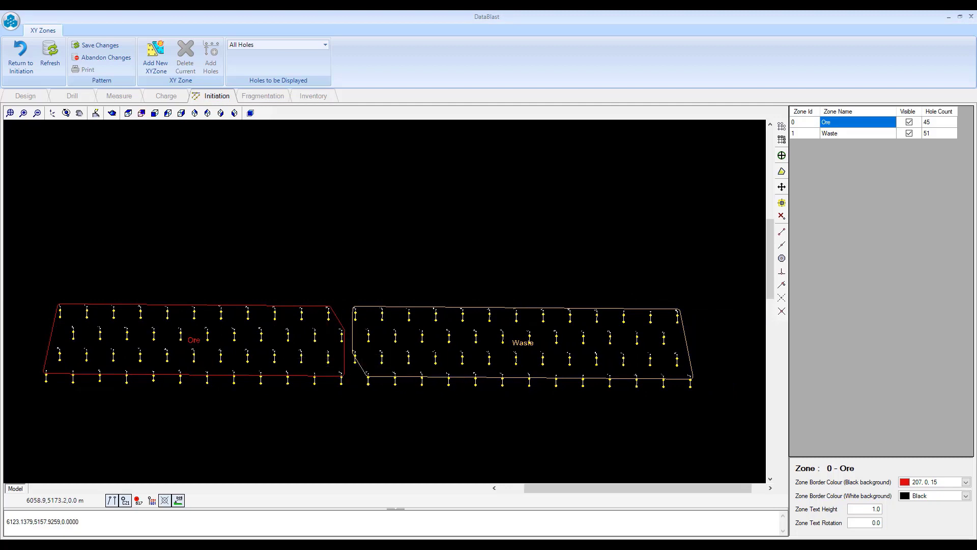
{"action": "left_click_drag", "start_coordinate": [358, 375], "coordinate": [375, 371]}
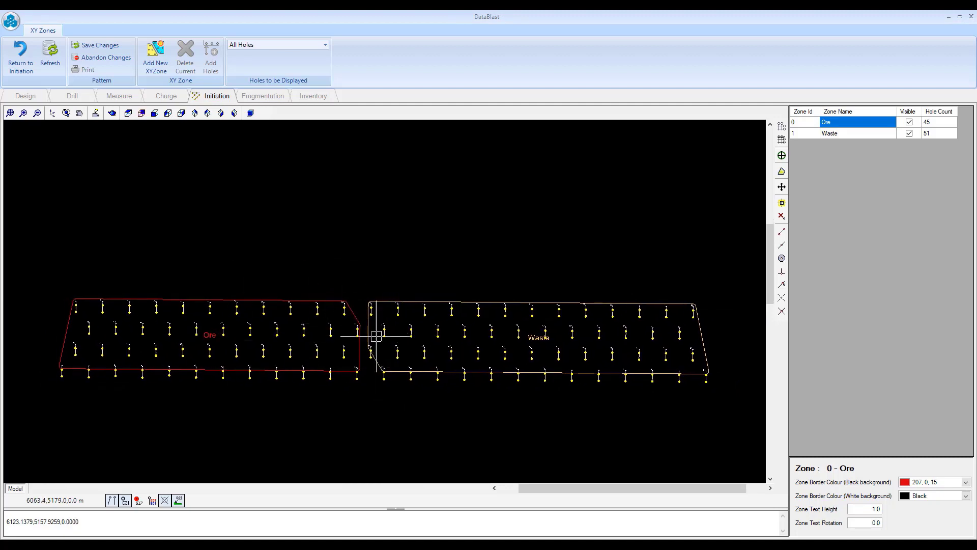
{"action": "scroll", "coordinate": [320, 328], "scroll_direction": "up", "scroll_amount": 2}
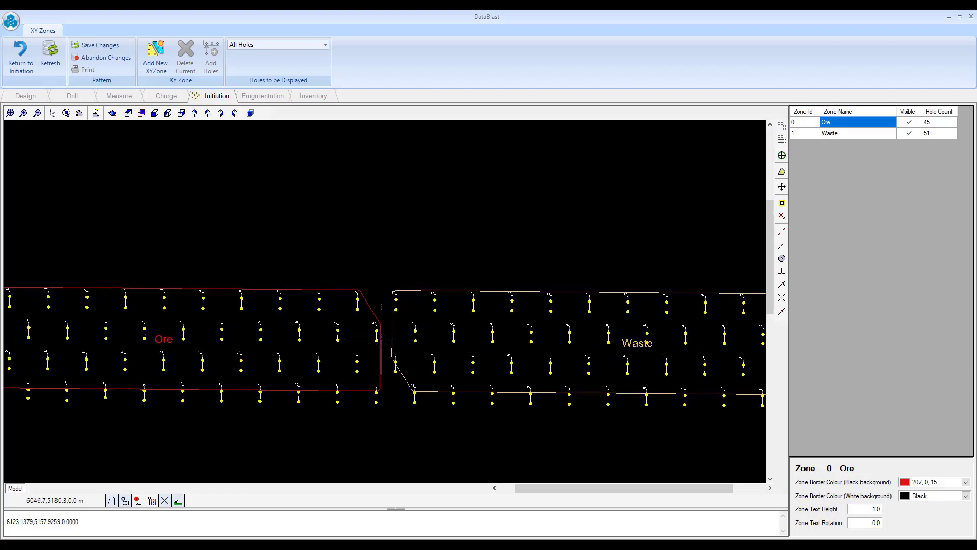
{"action": "scroll", "coordinate": [450, 313], "scroll_direction": "down", "scroll_amount": 1}
{"action": "left_click_drag", "start_coordinate": [401, 328], "coordinate": [428, 349]}
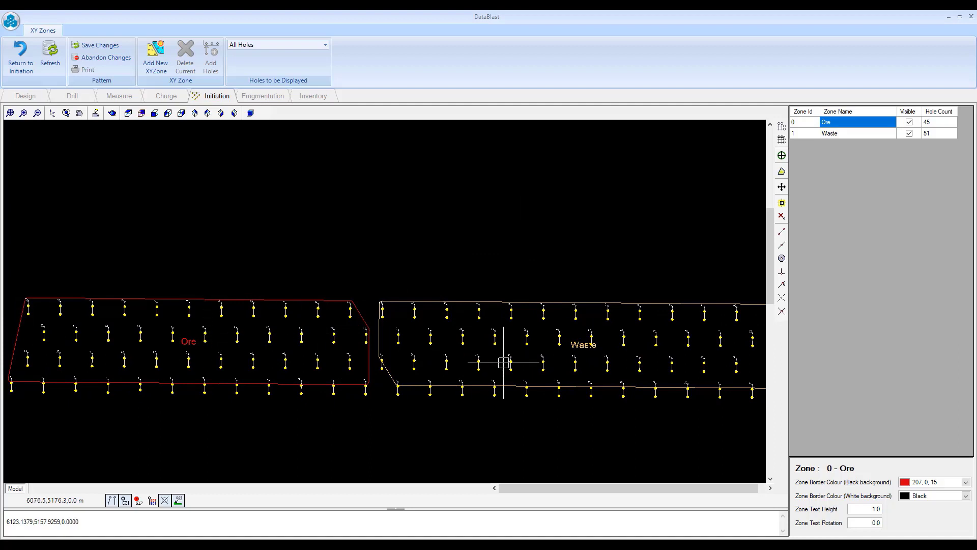
{"action": "left_click", "coordinate": [96, 46]}
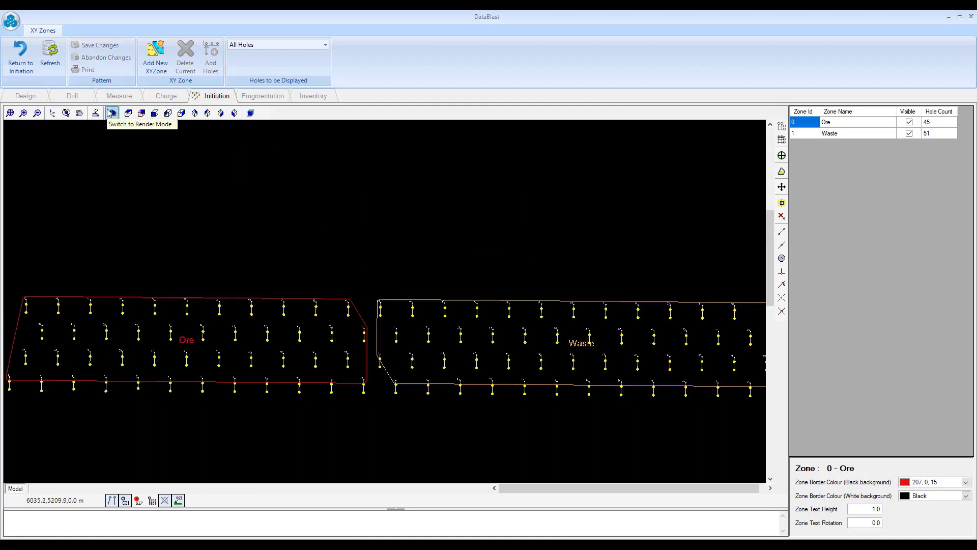
{"action": "left_click", "coordinate": [15, 51]}
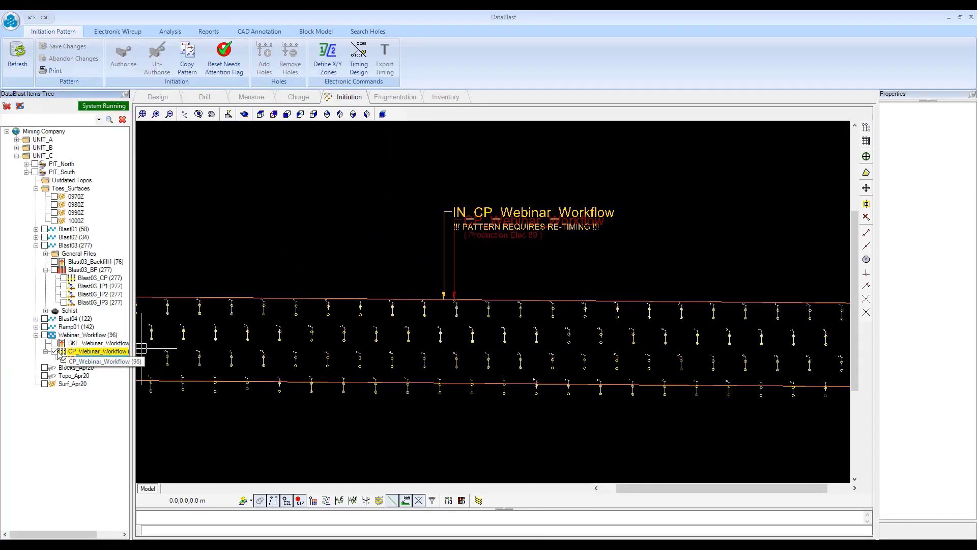
Hide the CP_Webinar_Workflow charge pattern and open the electronic timing design of IN_CP_Webinar_Workflow
{"action": "left_click", "coordinate": [35, 246]}
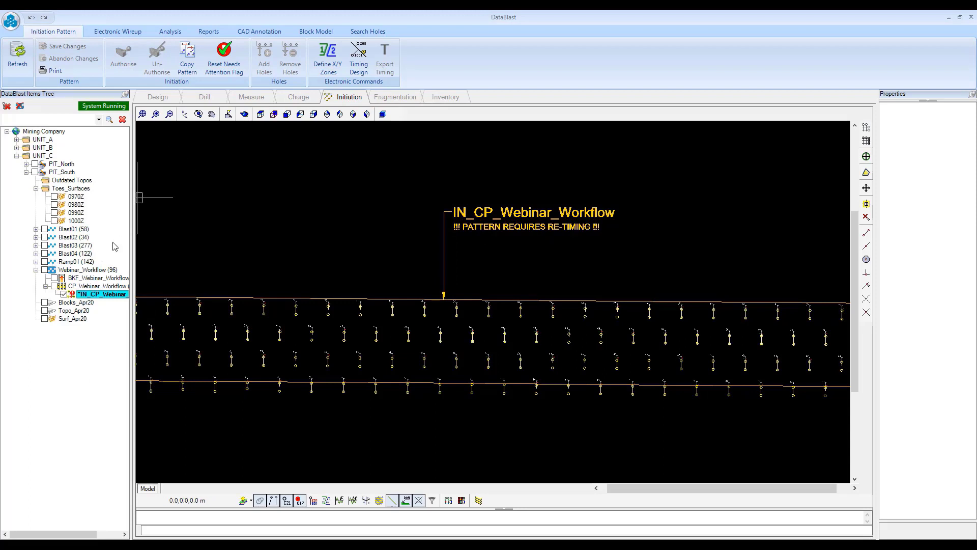
{"action": "left_click", "coordinate": [359, 58]}
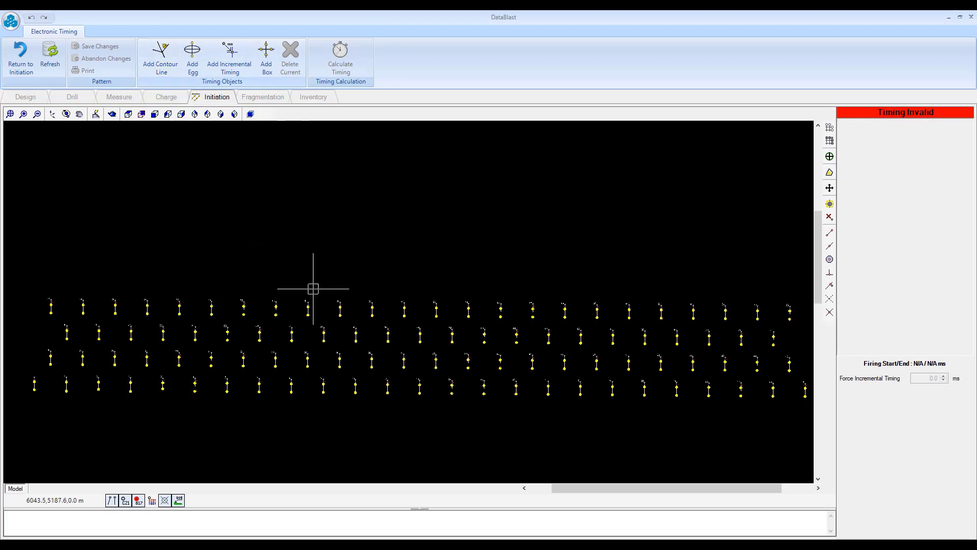
{"action": "scroll", "coordinate": [219, 204], "scroll_direction": "down", "scroll_amount": 2}
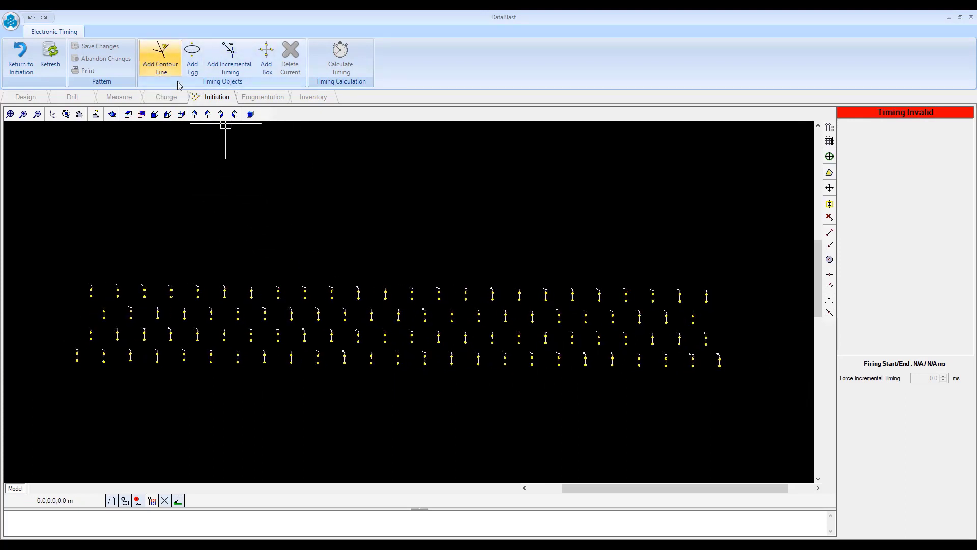
Draw a timing contour line for the Ore - 1 zone below hole 1, from about 5994.9, 5171.2 to 6006.4, 5166.5
{"action": "left_click", "coordinate": [161, 56]}
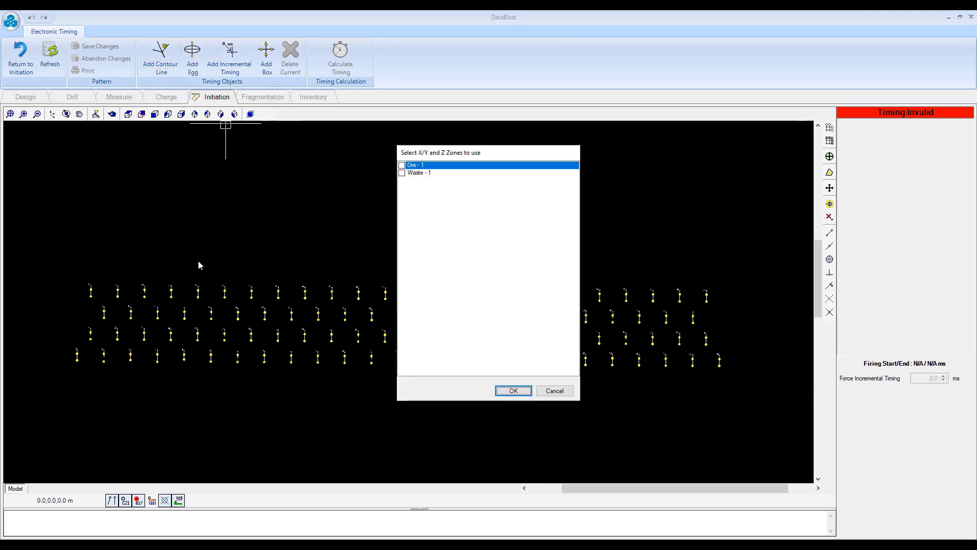
{"action": "left_click", "coordinate": [402, 165]}
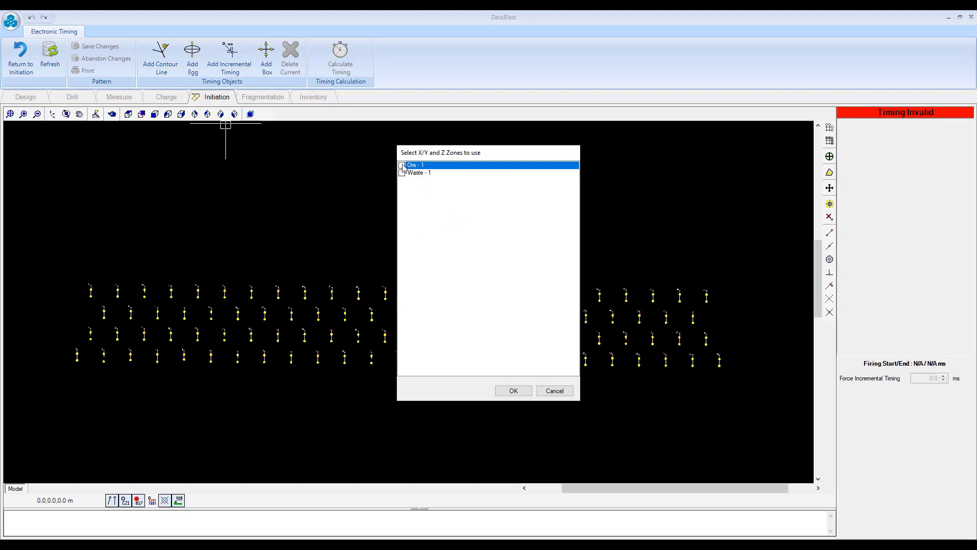
{"action": "left_click", "coordinate": [513, 390]}
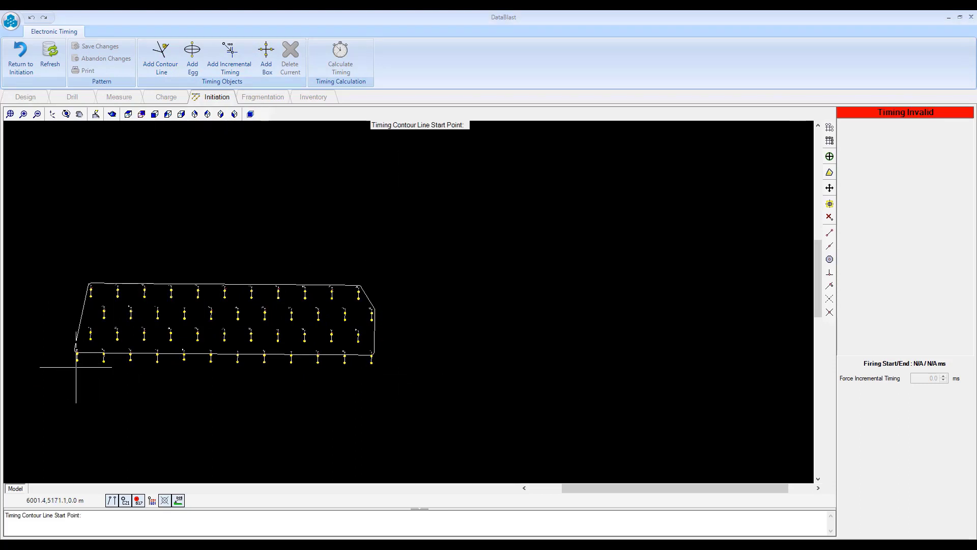
{"action": "left_click", "coordinate": [49, 364]}
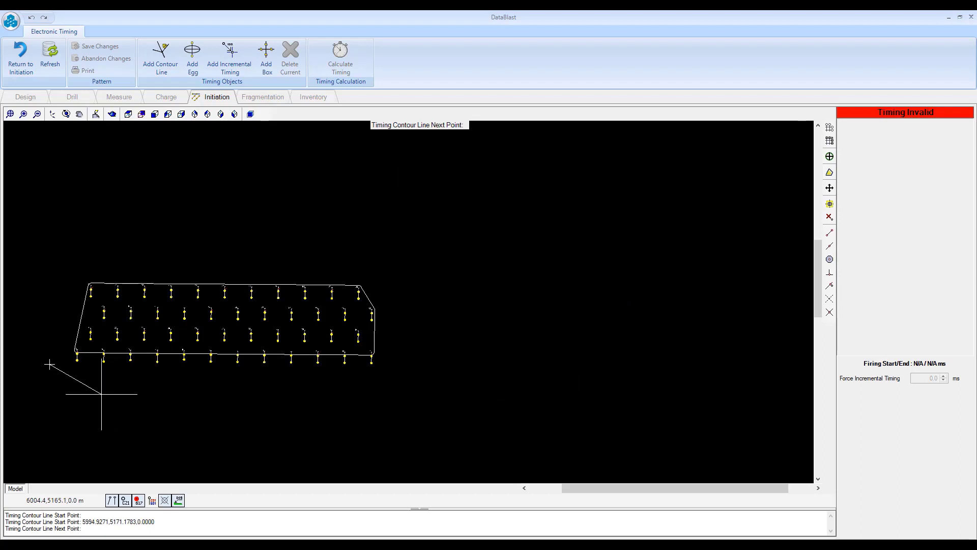
{"action": "left_click", "coordinate": [111, 387]}
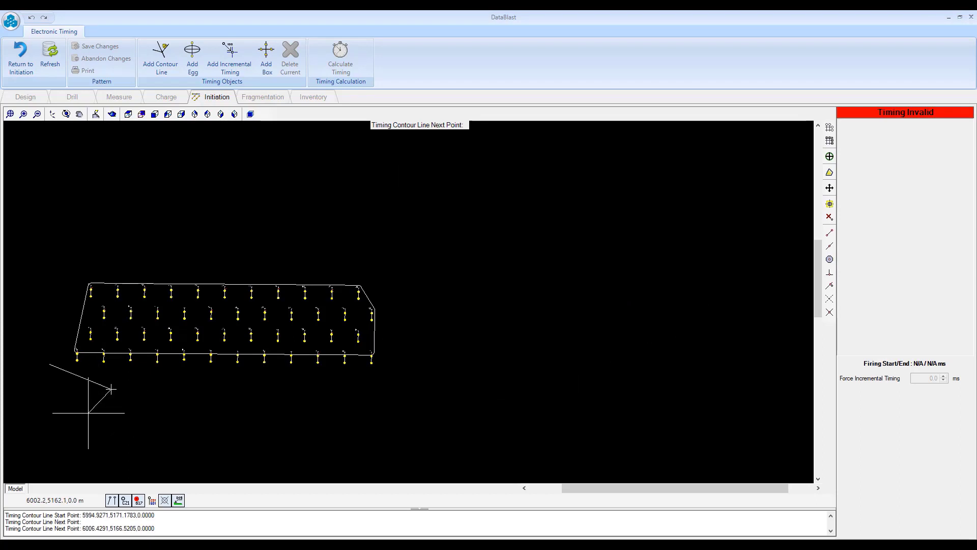
{"action": "right_click", "coordinate": [227, 415]}
{"action": "scroll", "coordinate": [224, 413], "scroll_direction": "up", "scroll_amount": 1}
{"action": "left_click_drag", "start_coordinate": [90, 394], "coordinate": [244, 377]}
{"action": "scroll", "coordinate": [202, 388], "scroll_direction": "up", "scroll_amount": 9}
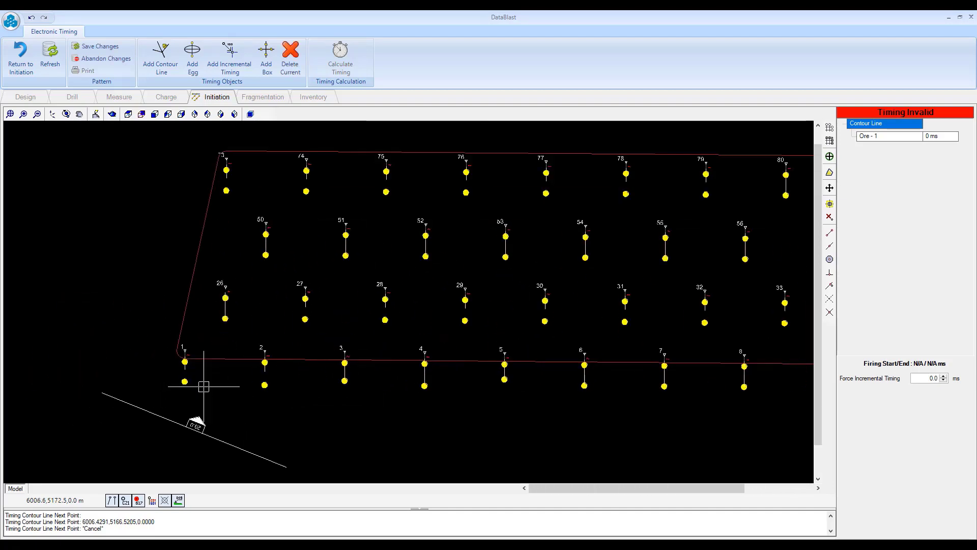
{"action": "left_click_drag", "start_coordinate": [414, 353], "coordinate": [298, 258]}
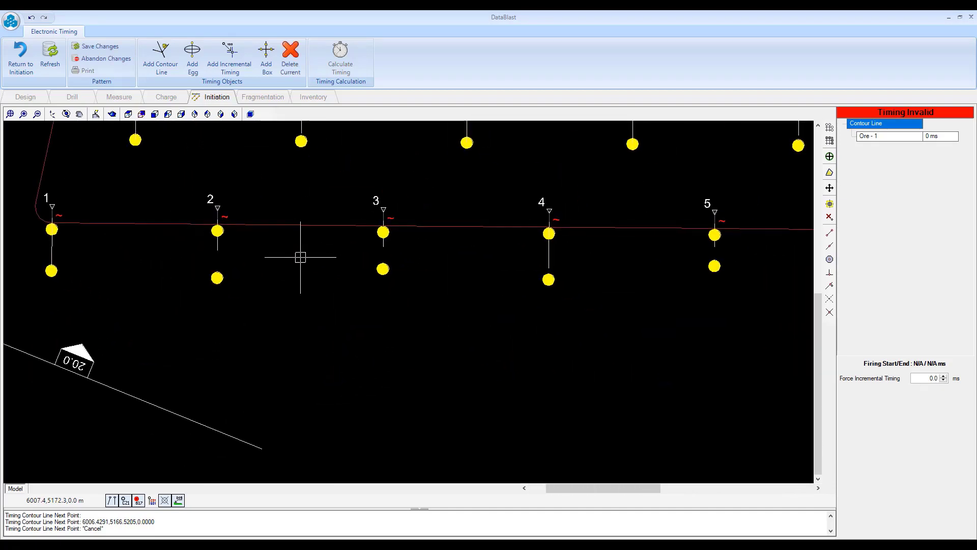
Draw a timing contour line for the Waste - 1 zone below hole 25, from about 6123.4, 5169.3 to 6110.4, 5161.2
{"action": "scroll", "coordinate": [261, 318], "scroll_direction": "down", "scroll_amount": 4}
{"action": "scroll", "coordinate": [261, 318], "scroll_direction": "down", "scroll_amount": 3}
{"action": "left_click", "coordinate": [251, 324]}
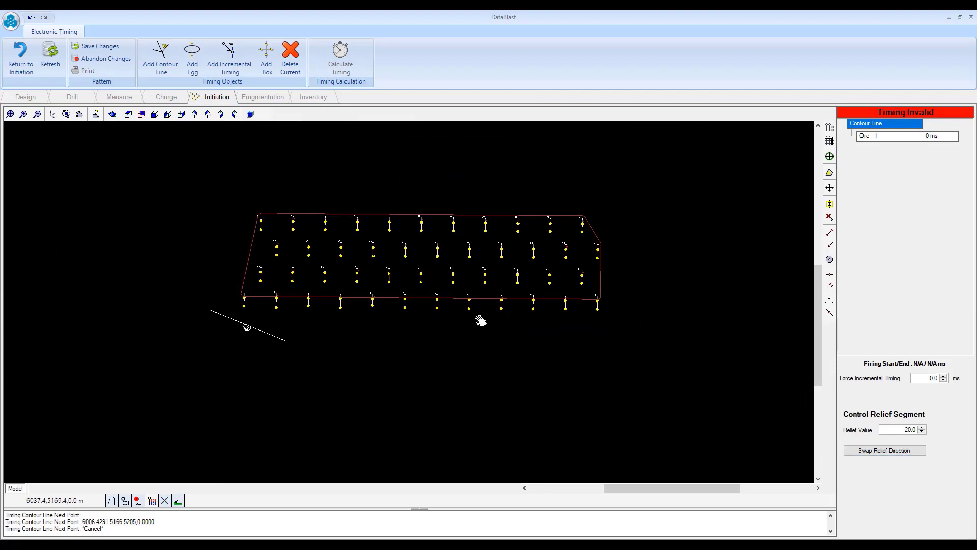
{"action": "left_click_drag", "start_coordinate": [477, 321], "coordinate": [451, 329]}
{"action": "left_click_drag", "start_coordinate": [315, 282], "coordinate": [269, 312]}
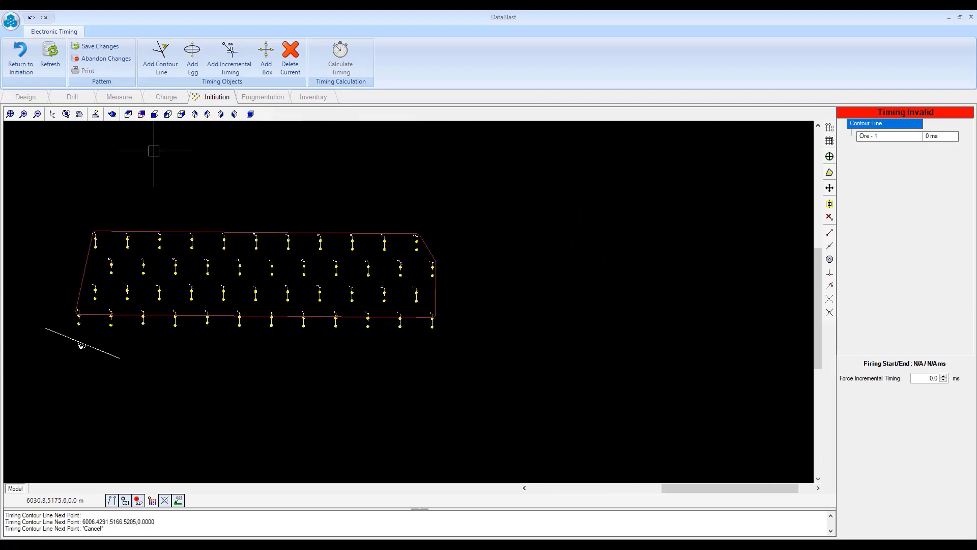
{"action": "left_click", "coordinate": [161, 56]}
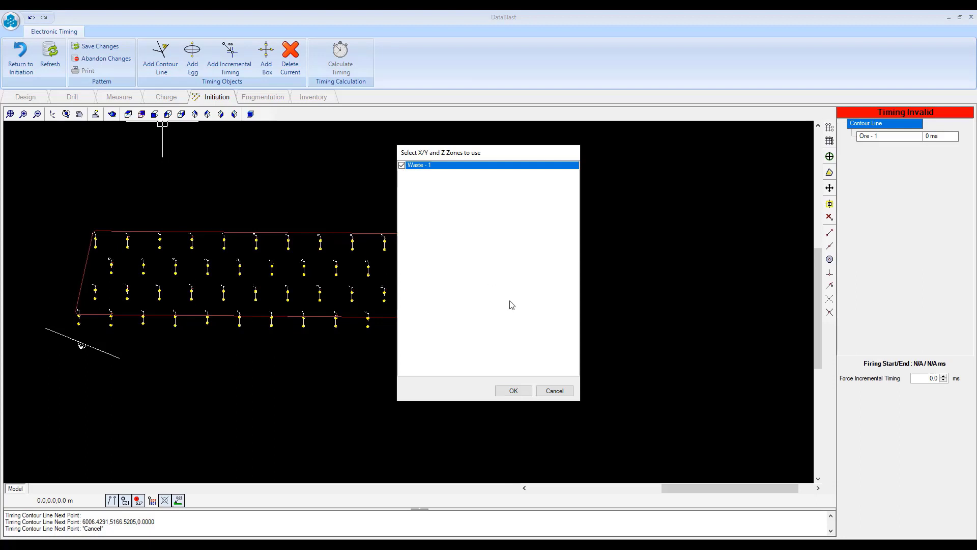
{"action": "left_click", "coordinate": [514, 390]}
{"action": "left_click_drag", "start_coordinate": [523, 364], "coordinate": [310, 318]}
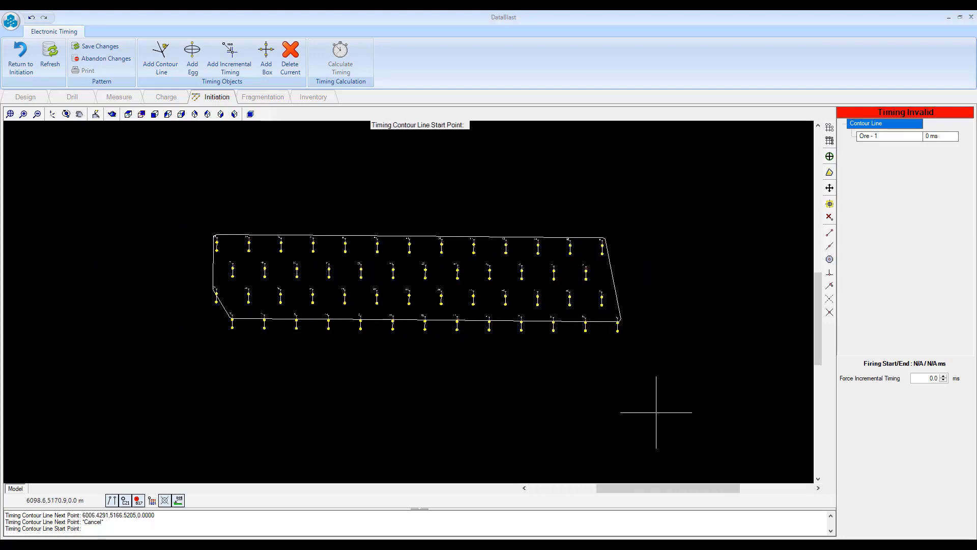
{"action": "left_click", "coordinate": [658, 332]}
{"action": "left_click", "coordinate": [558, 389]}
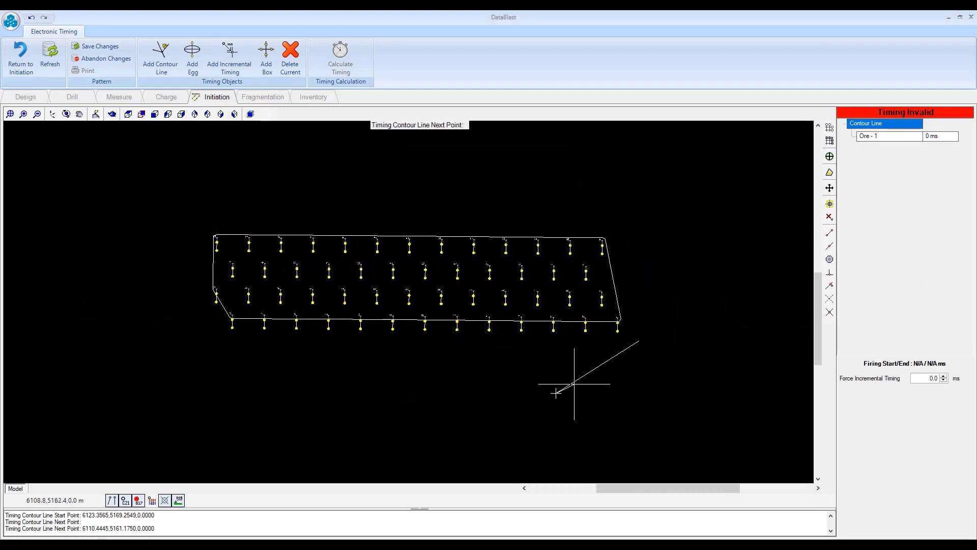
{"action": "right_click", "coordinate": [604, 392]}
Examine the calculated firing times of the Ore - 1 holes, from hole 1 across to hole 12
{"action": "scroll", "coordinate": [592, 384], "scroll_direction": "down", "scroll_amount": 2}
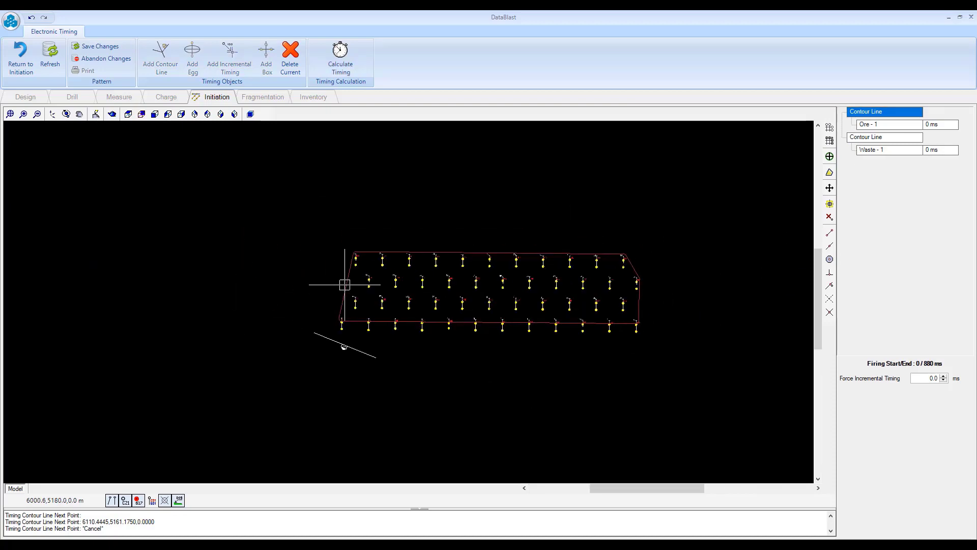
{"action": "left_click_drag", "start_coordinate": [363, 286], "coordinate": [277, 290]}
{"action": "scroll", "coordinate": [299, 303], "scroll_direction": "up", "scroll_amount": 3}
{"action": "scroll", "coordinate": [239, 330], "scroll_direction": "up", "scroll_amount": 4}
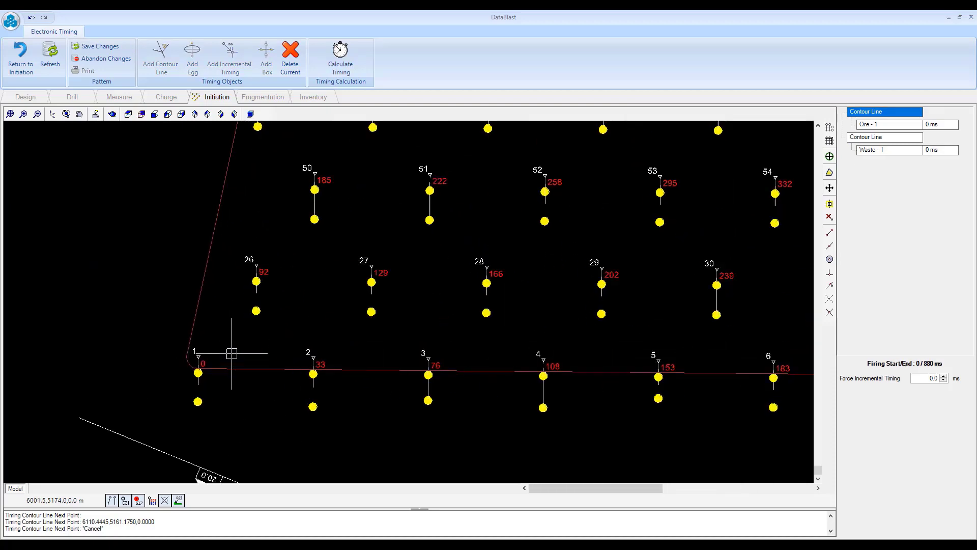
{"action": "left_click_drag", "start_coordinate": [310, 382], "coordinate": [290, 339]}
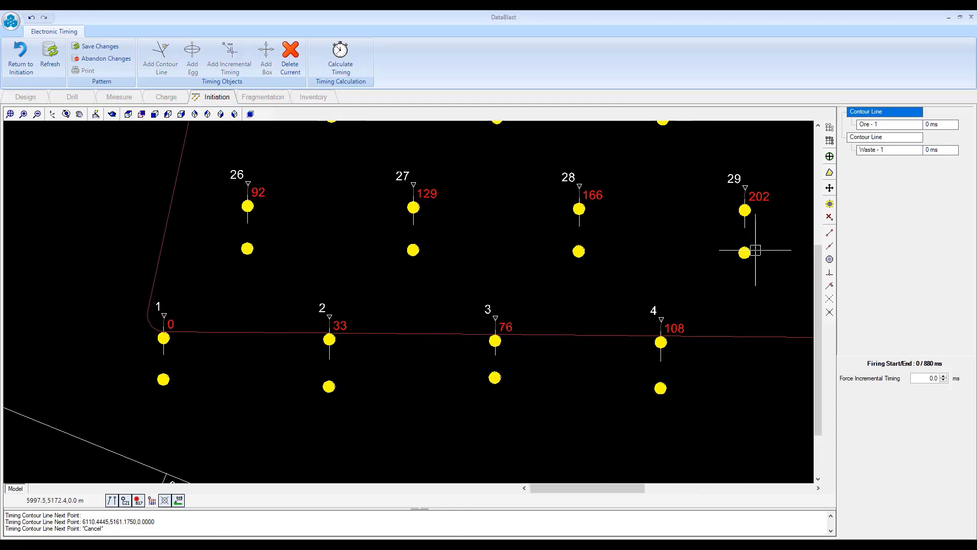
{"action": "left_click_drag", "start_coordinate": [776, 242], "coordinate": [183, 289]}
{"action": "scroll", "coordinate": [183, 289], "scroll_direction": "down", "scroll_amount": 4}
{"action": "left_click_drag", "start_coordinate": [293, 309], "coordinate": [156, 328]}
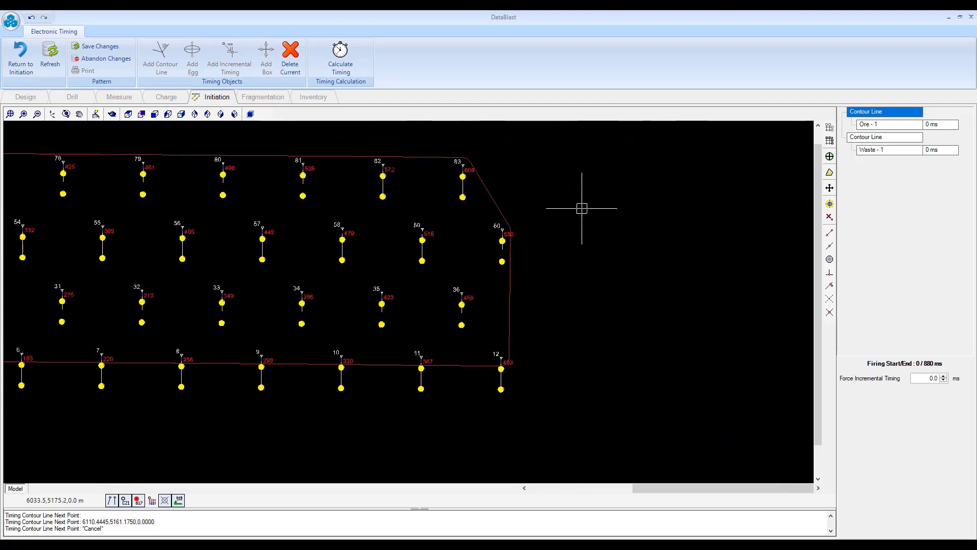
Show the Waste - 1 contour line and examine the firing times of its holes between 13 and 25
{"action": "left_click", "coordinate": [896, 139]}
{"action": "left_click_drag", "start_coordinate": [633, 249], "coordinate": [198, 209]}
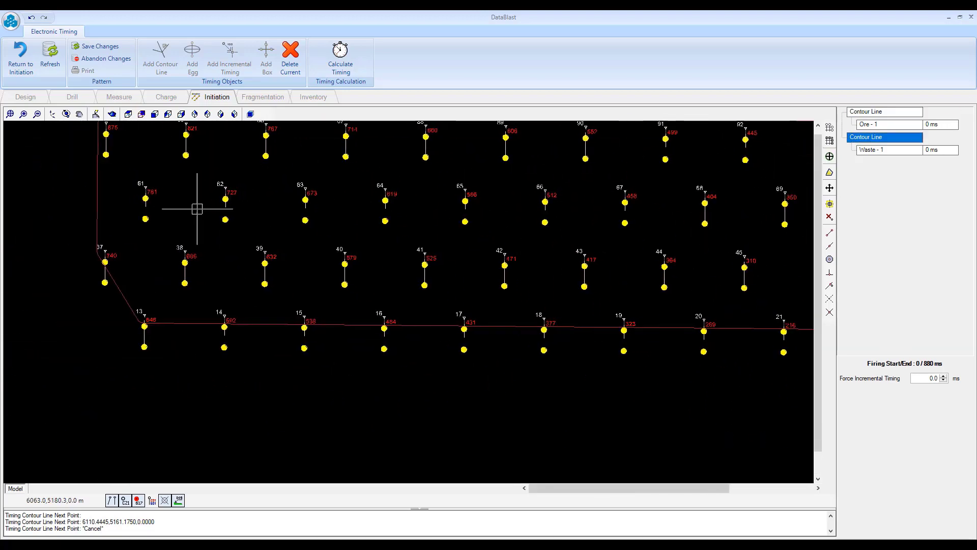
{"action": "left_click_drag", "start_coordinate": [623, 309], "coordinate": [309, 285]}
{"action": "left_click_drag", "start_coordinate": [763, 309], "coordinate": [716, 304]}
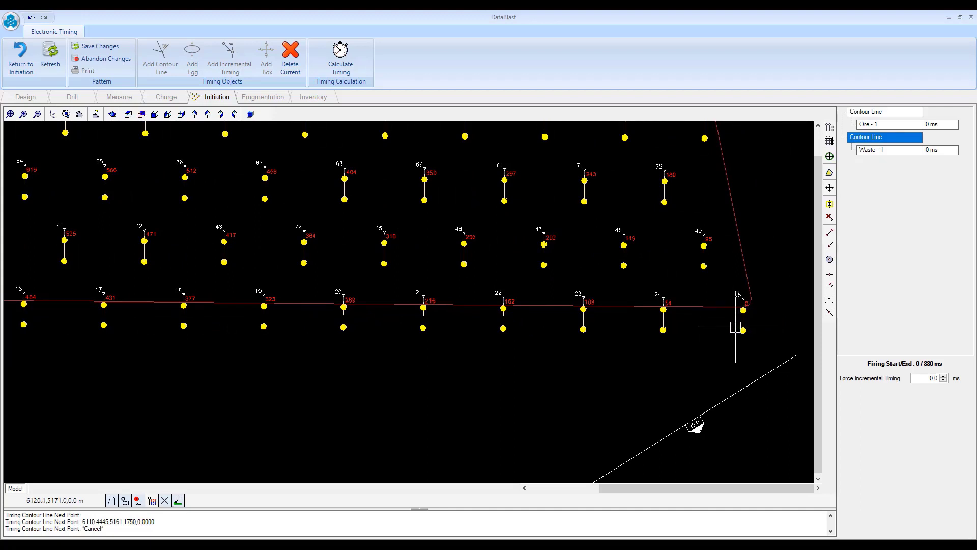
{"action": "scroll", "coordinate": [193, 189], "scroll_direction": "down", "scroll_amount": 2}
{"action": "left_click_drag", "start_coordinate": [188, 213], "coordinate": [566, 272]}
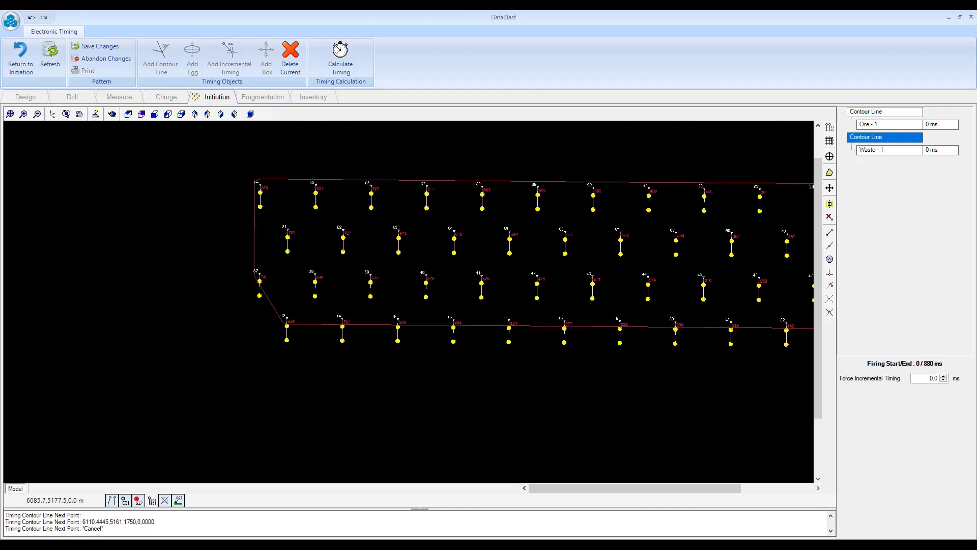
Review the Ore and Waste contour lines once more, save the timing design and return to the initiation pattern
{"action": "left_click", "coordinate": [886, 114]}
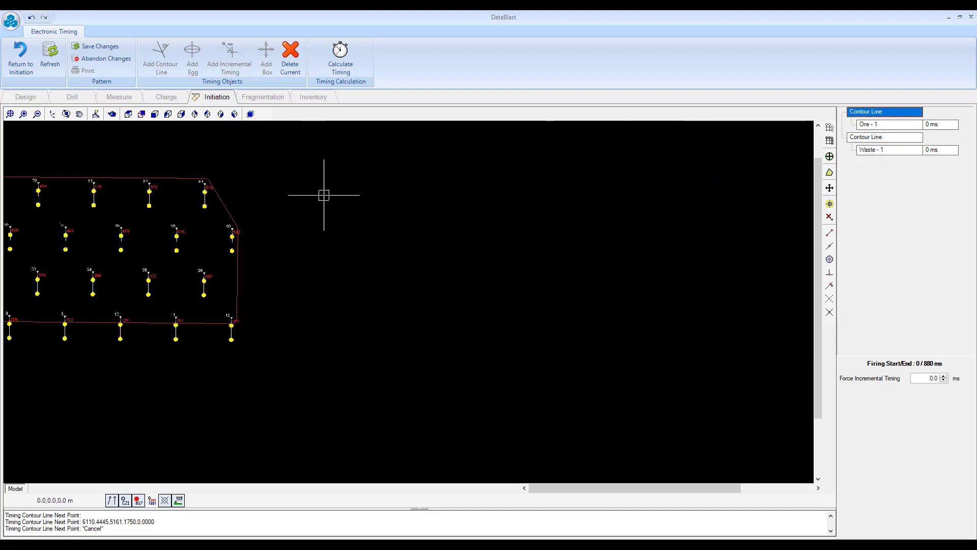
{"action": "left_click_drag", "start_coordinate": [388, 212], "coordinate": [584, 229]}
{"action": "scroll", "coordinate": [564, 254], "scroll_direction": "down", "scroll_amount": 2}
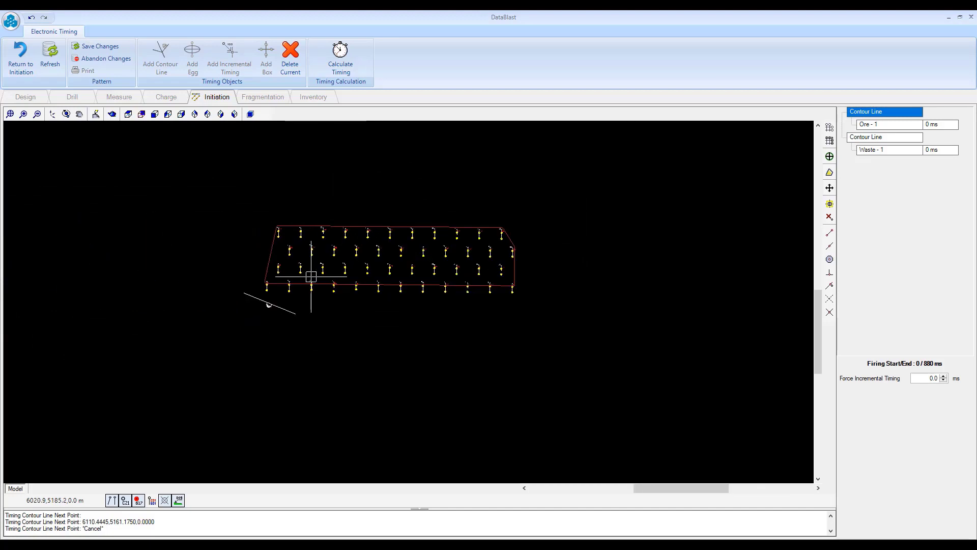
{"action": "left_click", "coordinate": [885, 137]}
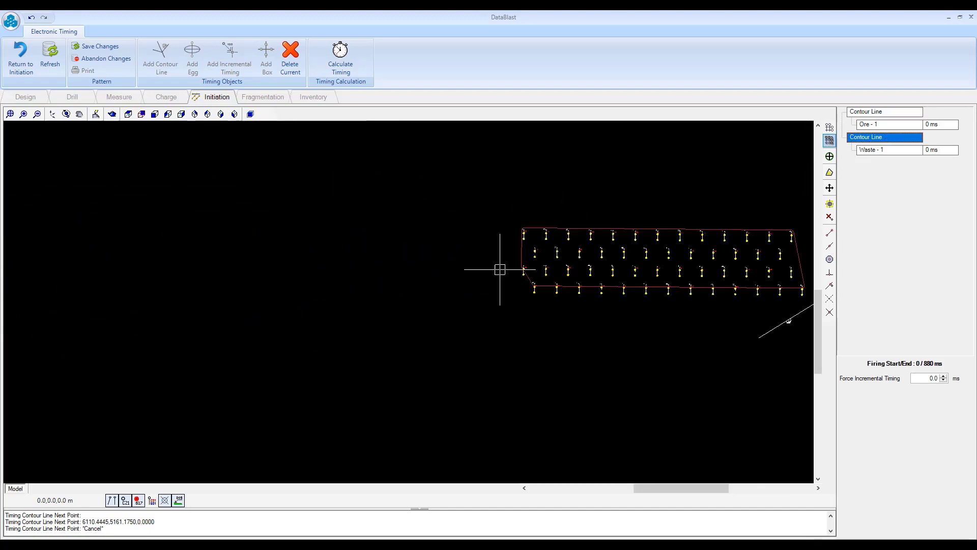
{"action": "left_click", "coordinate": [98, 50]}
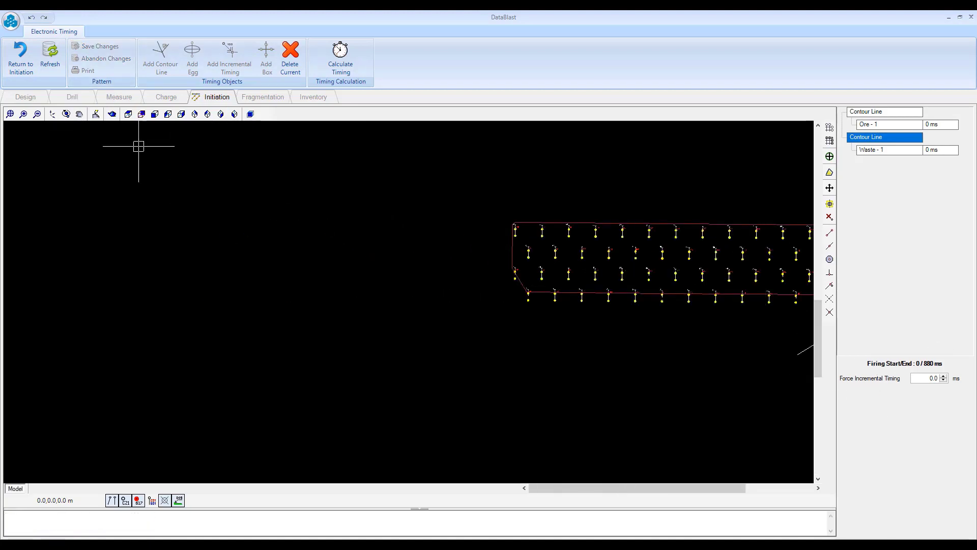
{"action": "left_click", "coordinate": [21, 58]}
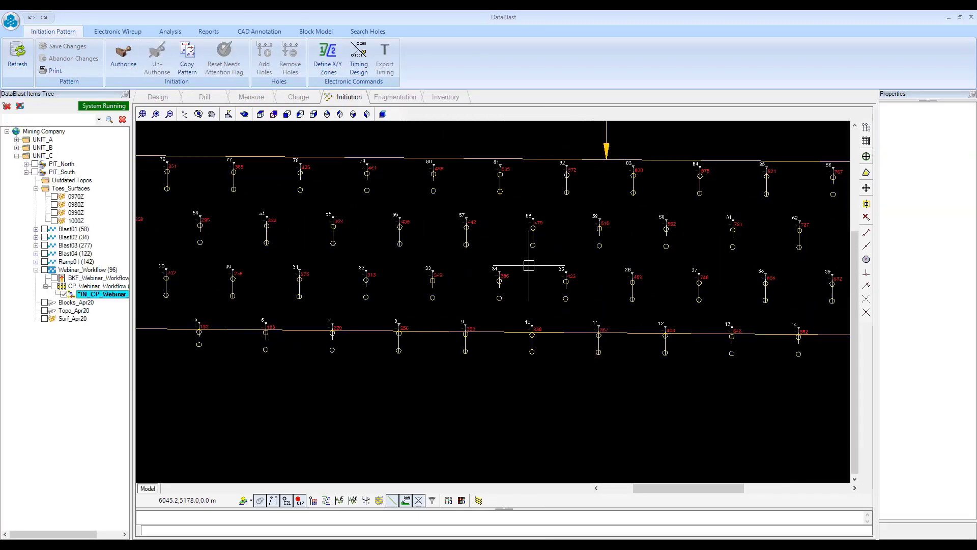
Check the firing times across the whole IN_CP_Webinar_Workflow pattern, including both sides of the Ore and Waste boundary
{"action": "scroll", "coordinate": [550, 274], "scroll_direction": "up", "scroll_amount": 1}
{"action": "left_click_drag", "start_coordinate": [732, 252], "coordinate": [542, 253]}
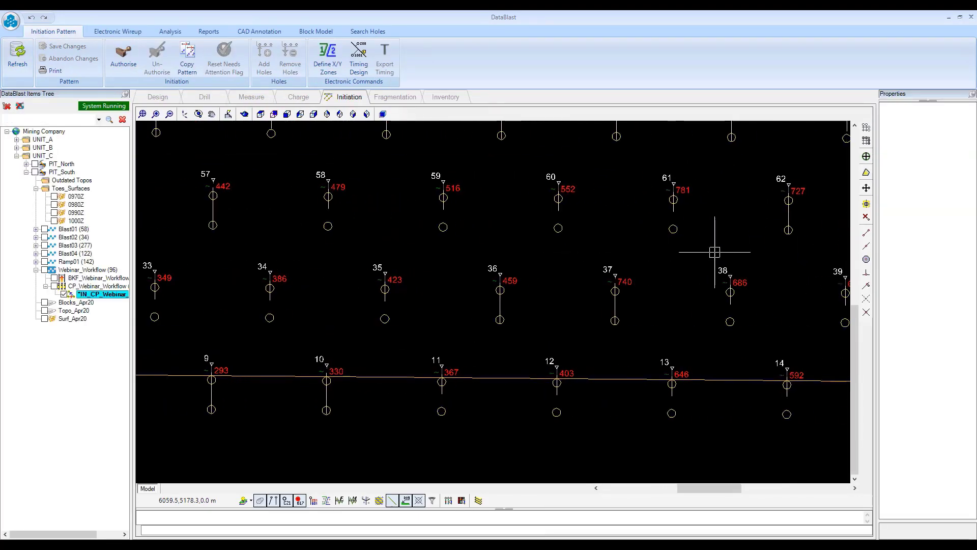
{"action": "left_click_drag", "start_coordinate": [478, 264], "coordinate": [549, 333]}
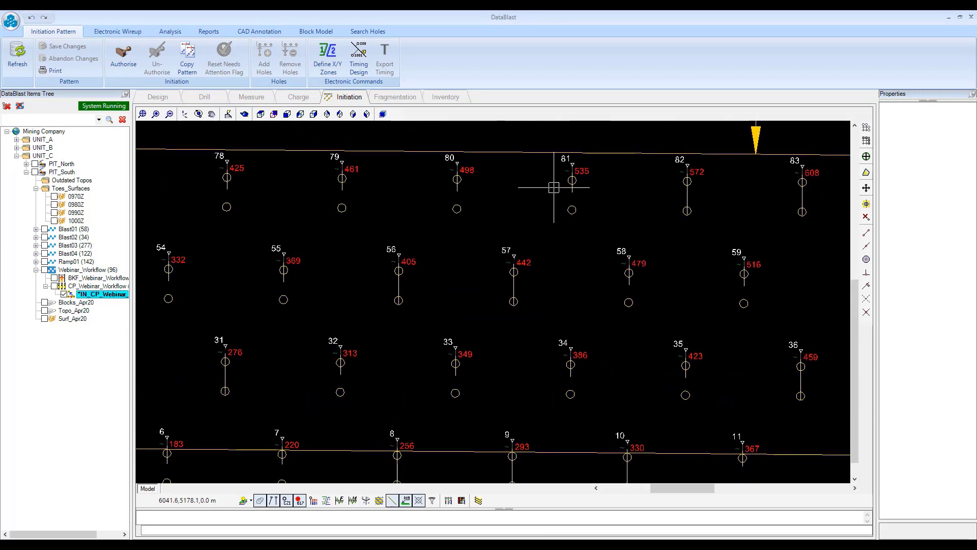
{"action": "left_click_drag", "start_coordinate": [680, 355], "coordinate": [352, 284]}
{"action": "left_click_drag", "start_coordinate": [575, 290], "coordinate": [399, 285]}
{"action": "left_click_drag", "start_coordinate": [629, 287], "coordinate": [400, 281]}
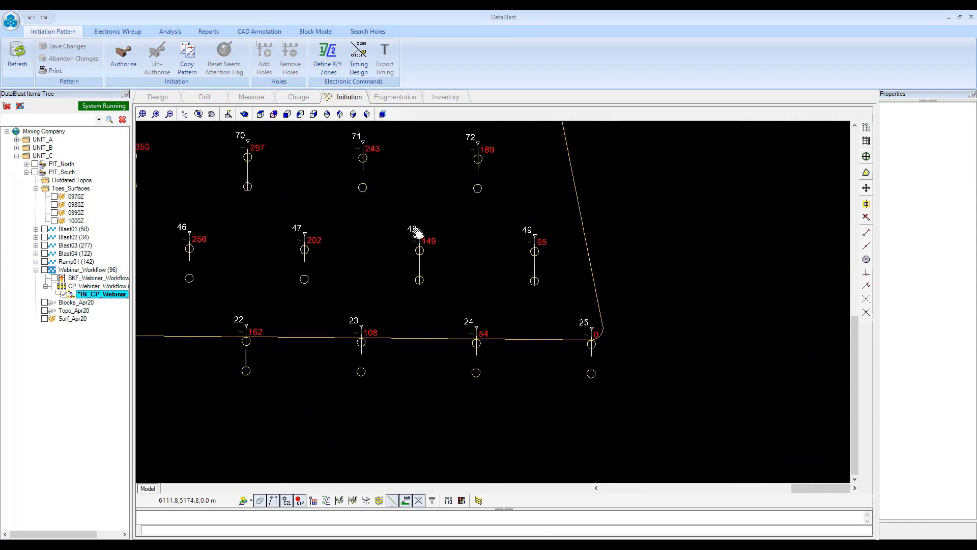
{"action": "scroll", "coordinate": [541, 343], "scroll_direction": "down", "scroll_amount": 6}
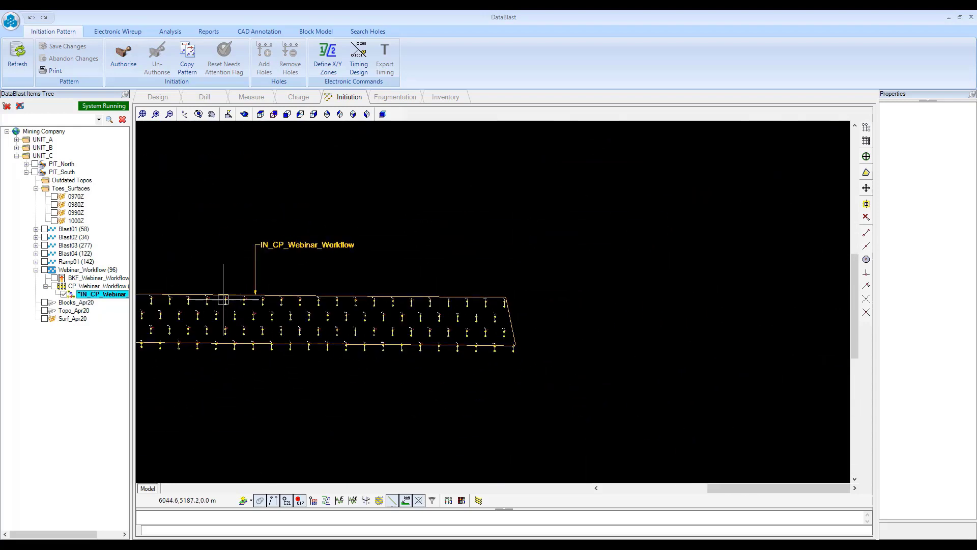
{"action": "left_click_drag", "start_coordinate": [223, 300], "coordinate": [352, 332]}
{"action": "scroll", "coordinate": [330, 336], "scroll_direction": "up", "scroll_amount": 1}
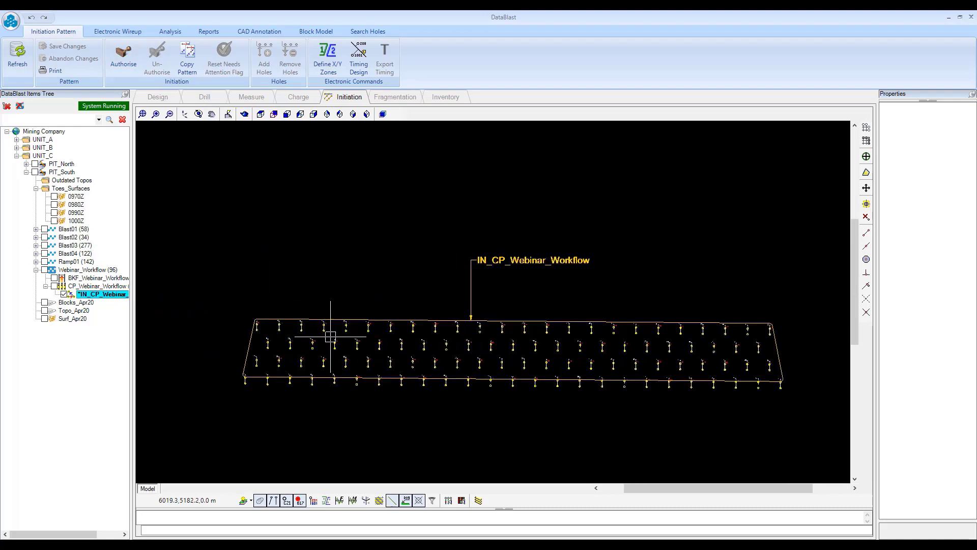
{"action": "scroll", "coordinate": [330, 336], "scroll_direction": "up", "scroll_amount": 1}
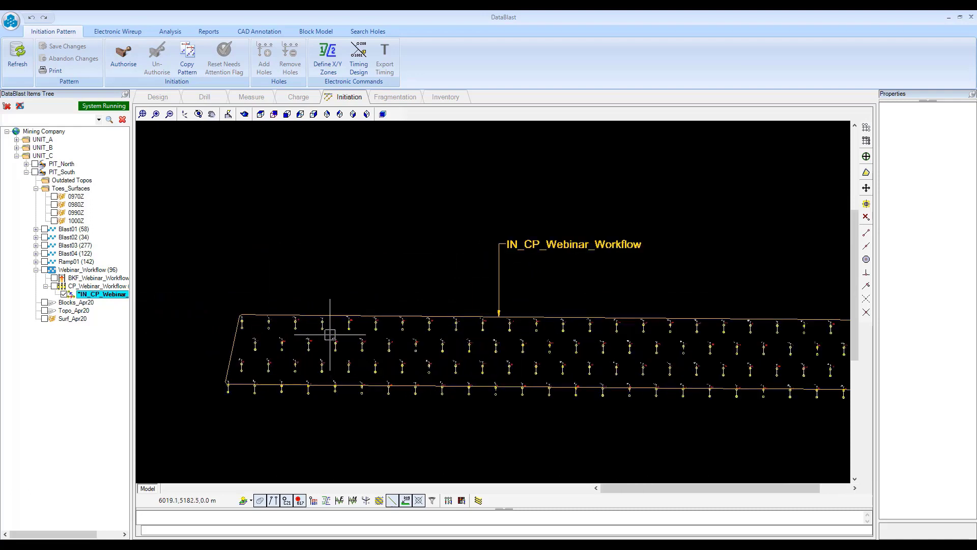
Play the firing simulation of IN_CP_Webinar_Workflow for all zones in a maximised window, stop it and close the simulation
{"action": "left_click", "coordinate": [170, 32]}
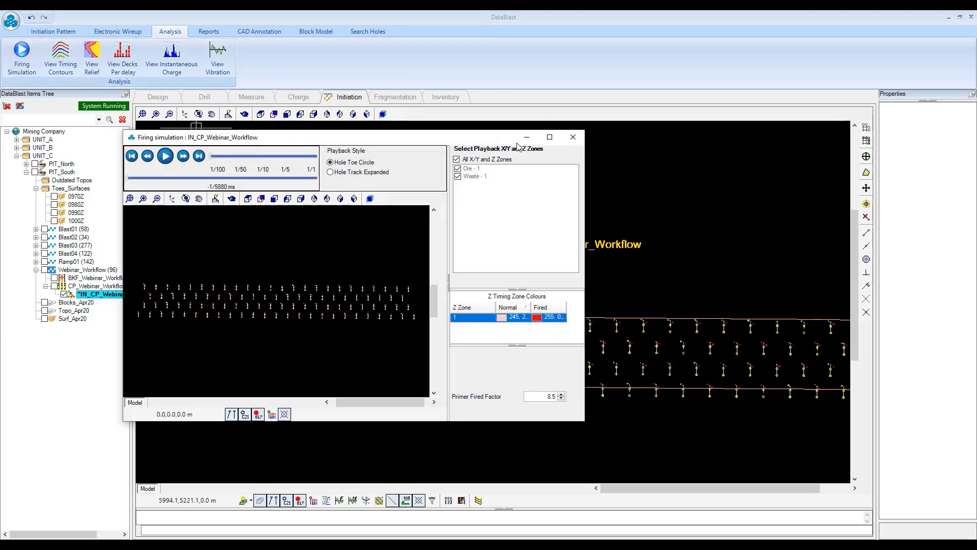
{"action": "left_click", "coordinate": [550, 137]}
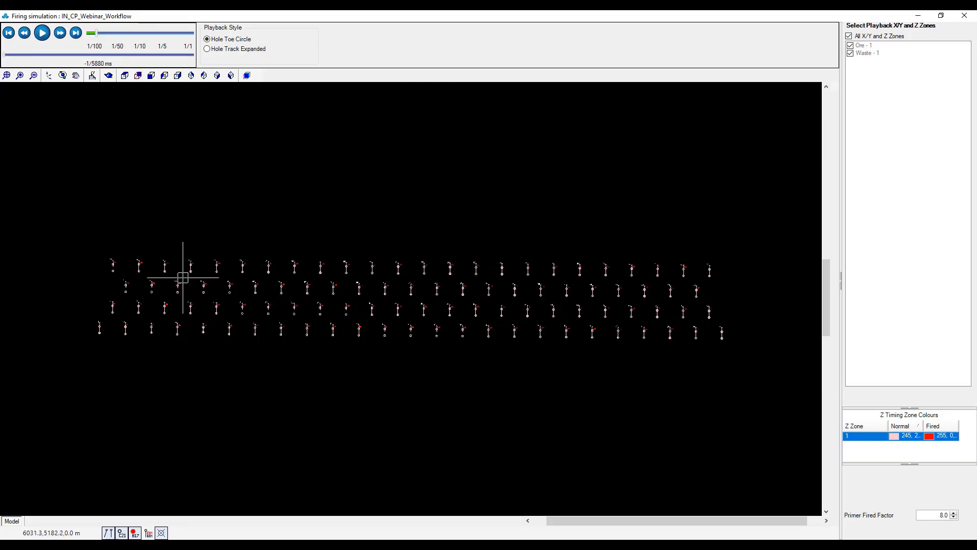
{"action": "left_click", "coordinate": [43, 34]}
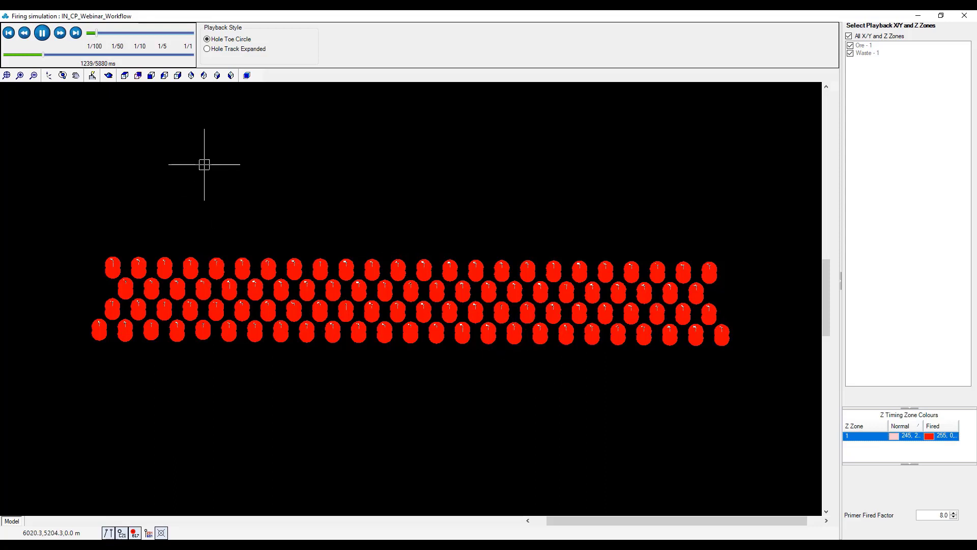
{"action": "left_click", "coordinate": [43, 33]}
{"action": "left_click", "coordinate": [971, 16]}
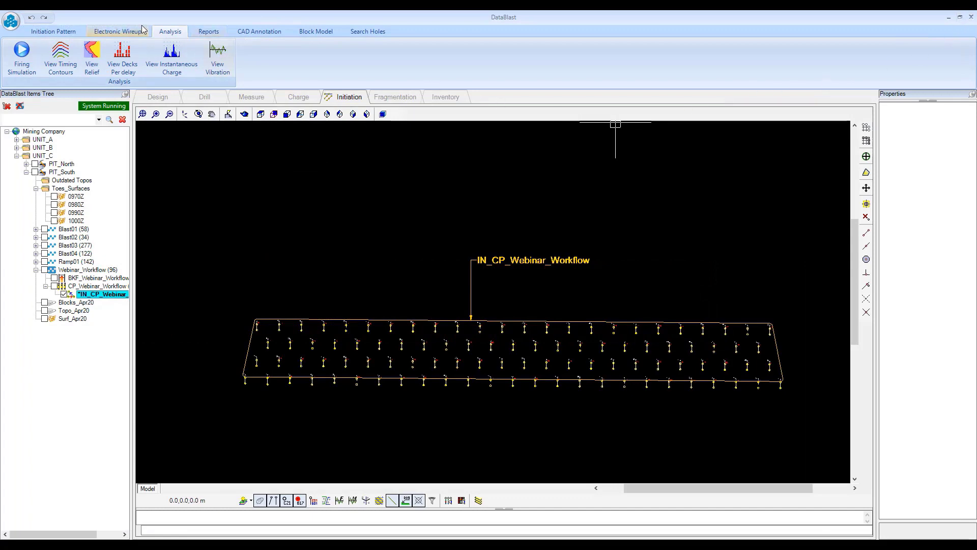
View the timing contours of IN_CP_Webinar_Workflow with both contour lines shown, then close the view
{"action": "left_click", "coordinate": [71, 69]}
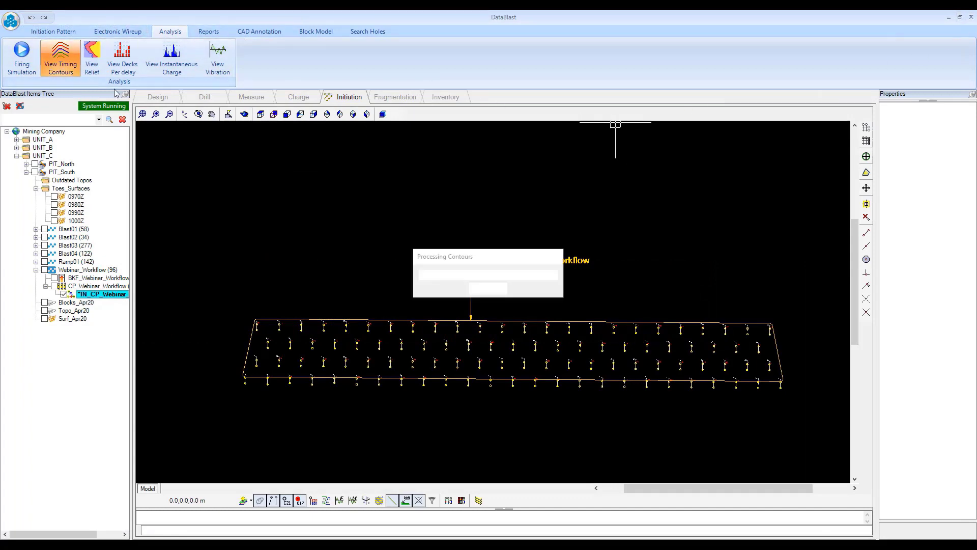
{"action": "left_click", "coordinate": [443, 31]}
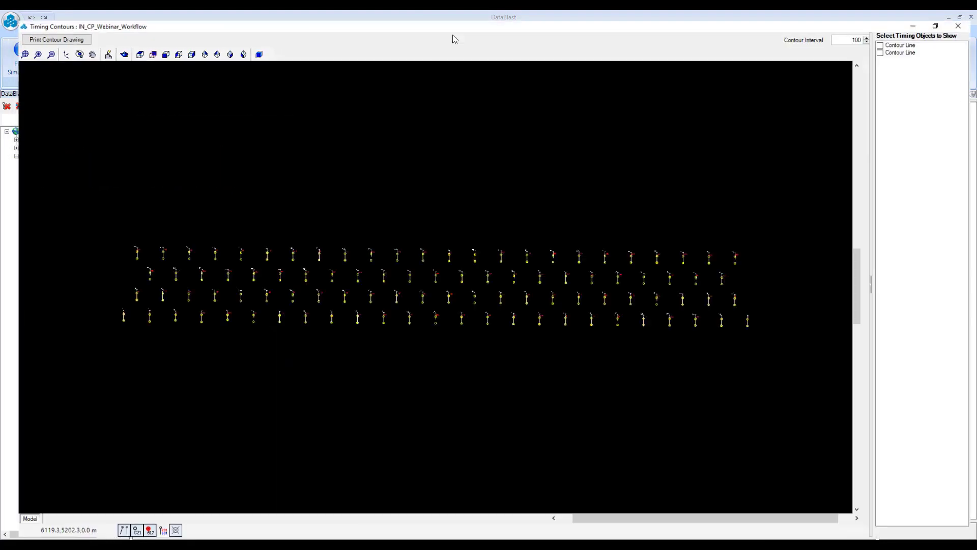
{"action": "left_click", "coordinate": [886, 36]}
{"action": "left_click", "coordinate": [884, 43]}
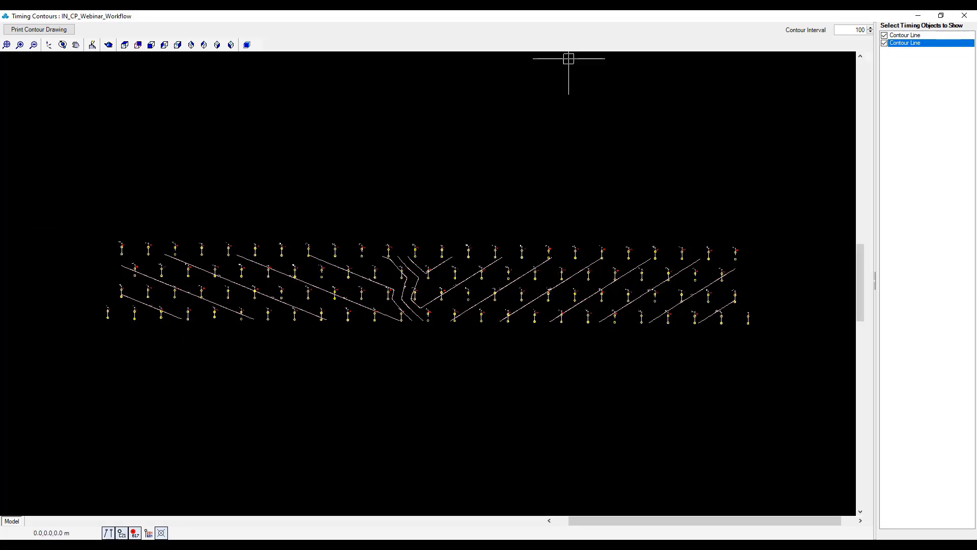
{"action": "left_click", "coordinate": [964, 16]}
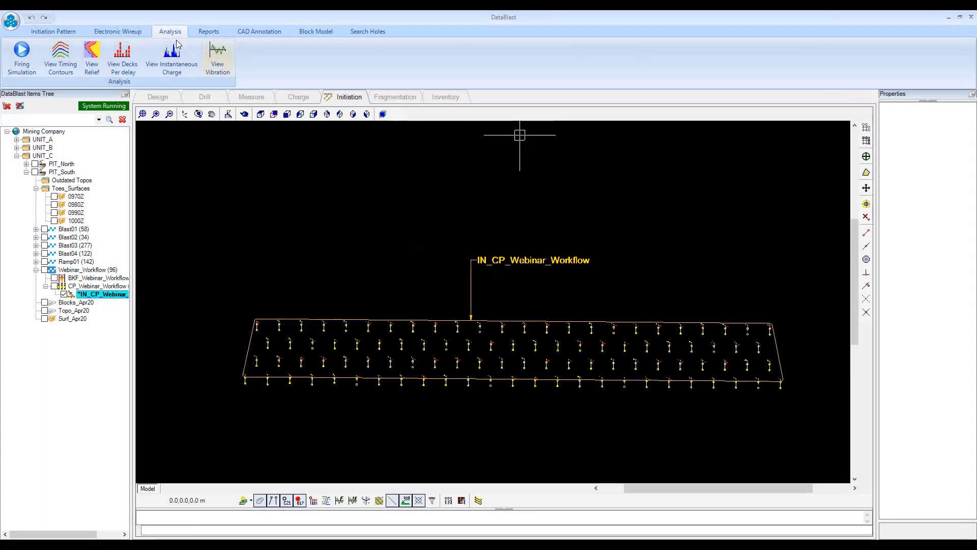
View the instantaneous charge of IN_CP_Webinar_Workflow, highlight the holes firing at 189 ms, and close the analysis
{"action": "left_click", "coordinate": [156, 70]}
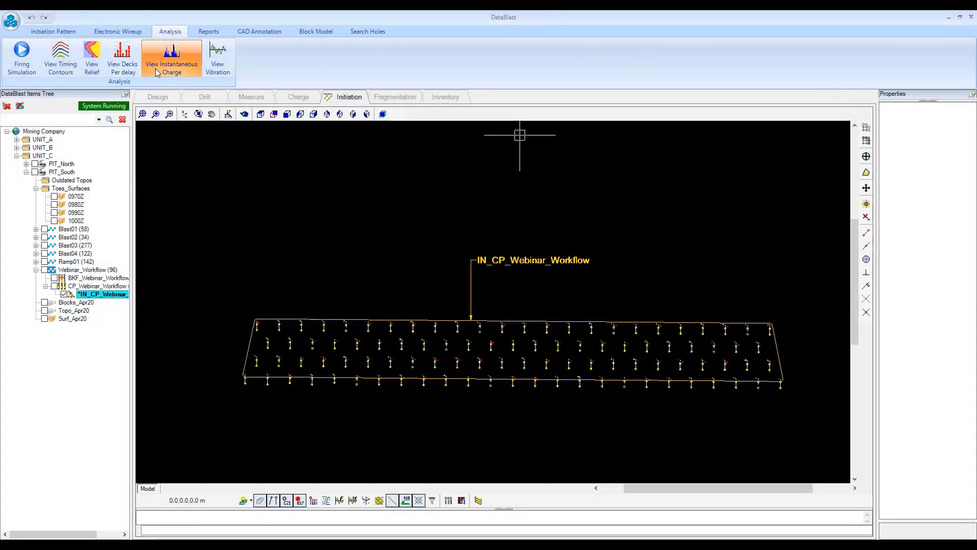
{"action": "left_click", "coordinate": [457, 44]}
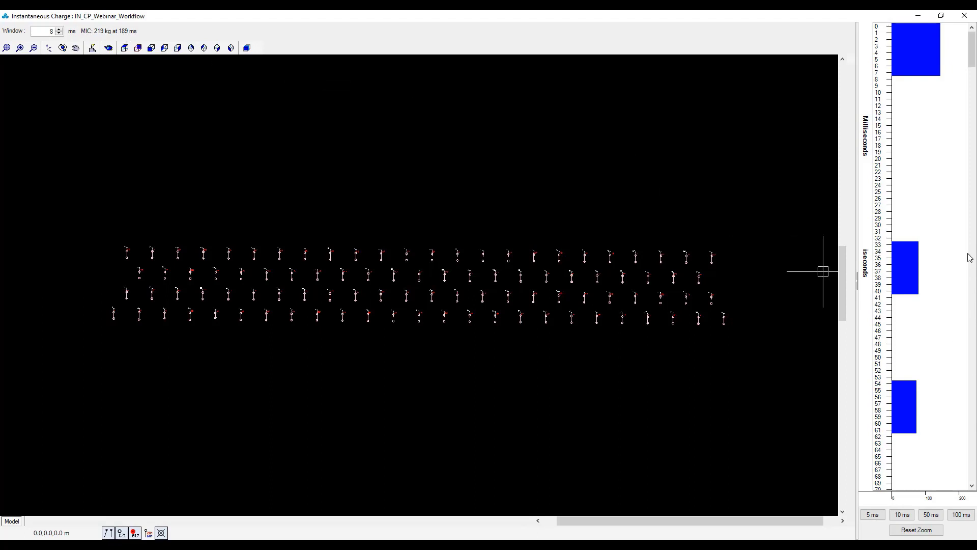
{"action": "left_click_drag", "start_coordinate": [972, 42], "coordinate": [972, 128]}
{"action": "left_click", "coordinate": [905, 162]}
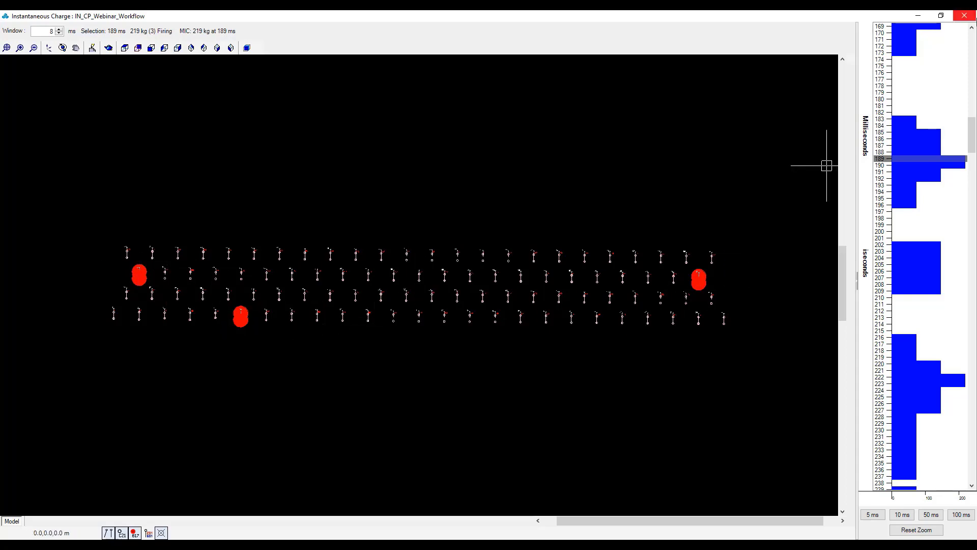
{"action": "left_click", "coordinate": [972, 18]}
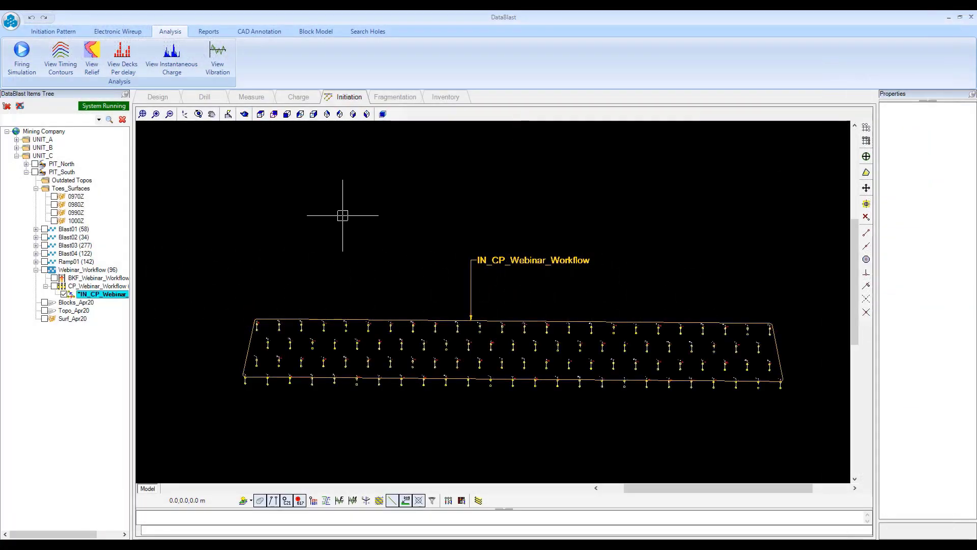
Open the vibration analysis of IN_CP_Webinar_Workflow in a maximised window and examine the blast holes and monitor point values
{"action": "left_click", "coordinate": [221, 75]}
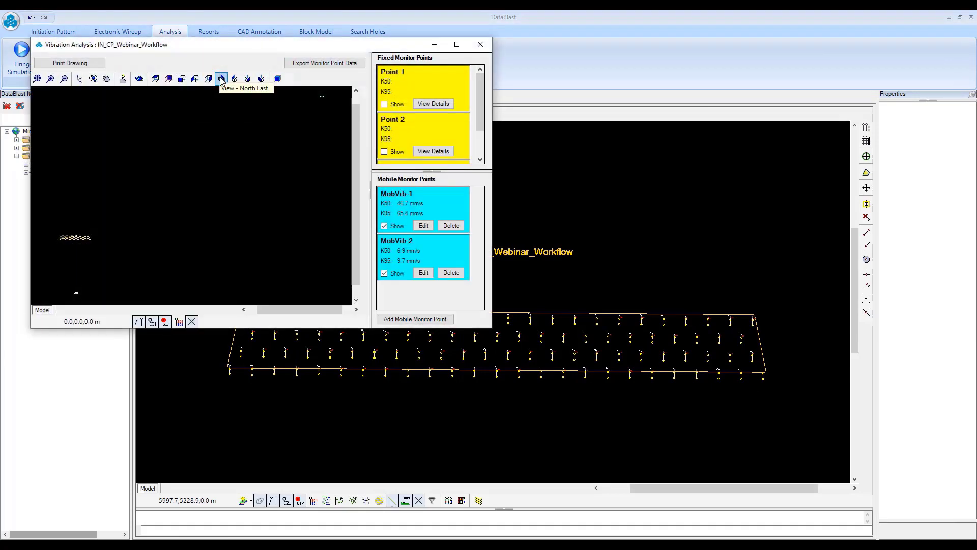
{"action": "left_click", "coordinate": [457, 45]}
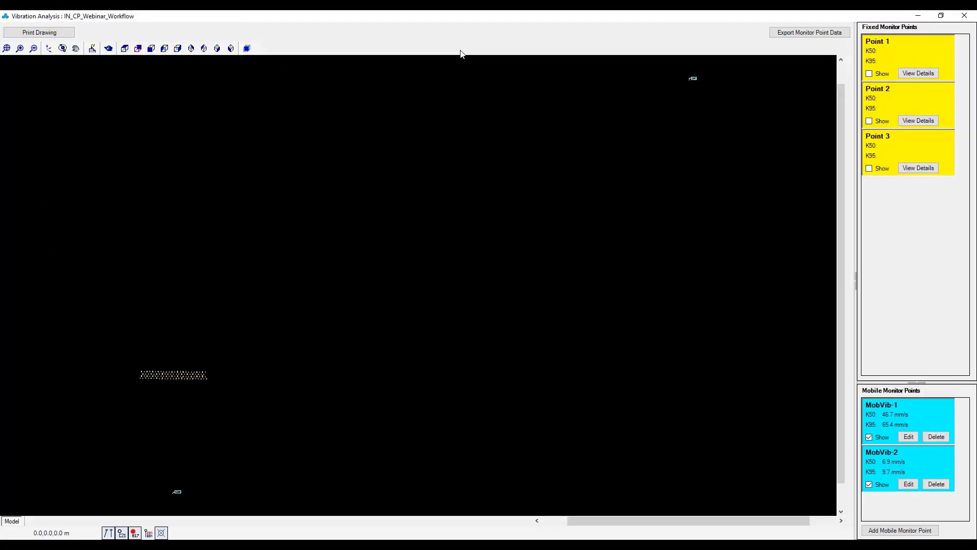
{"action": "scroll", "coordinate": [374, 296], "scroll_direction": "up", "scroll_amount": 4}
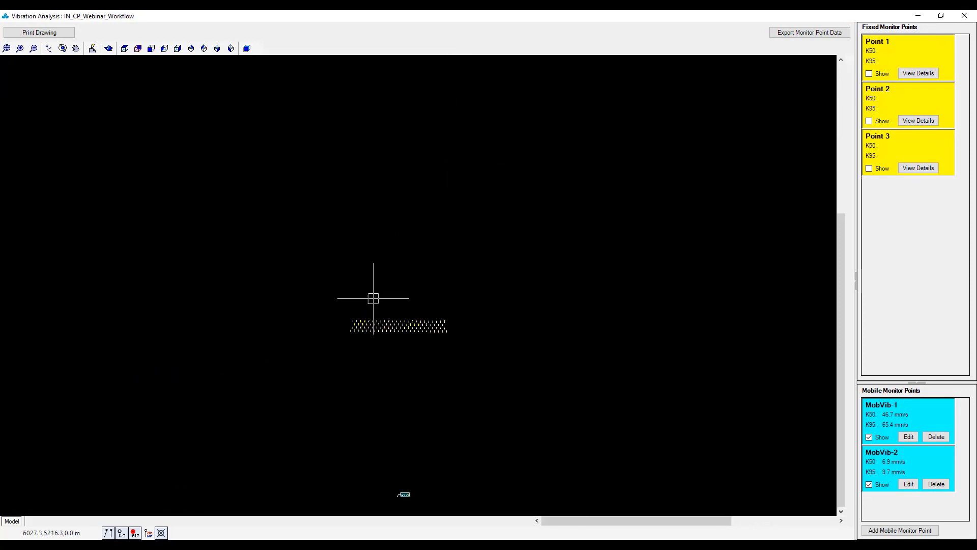
{"action": "left_click_drag", "start_coordinate": [428, 341], "coordinate": [466, 278]}
{"action": "scroll", "coordinate": [467, 278], "scroll_direction": "up", "scroll_amount": 5}
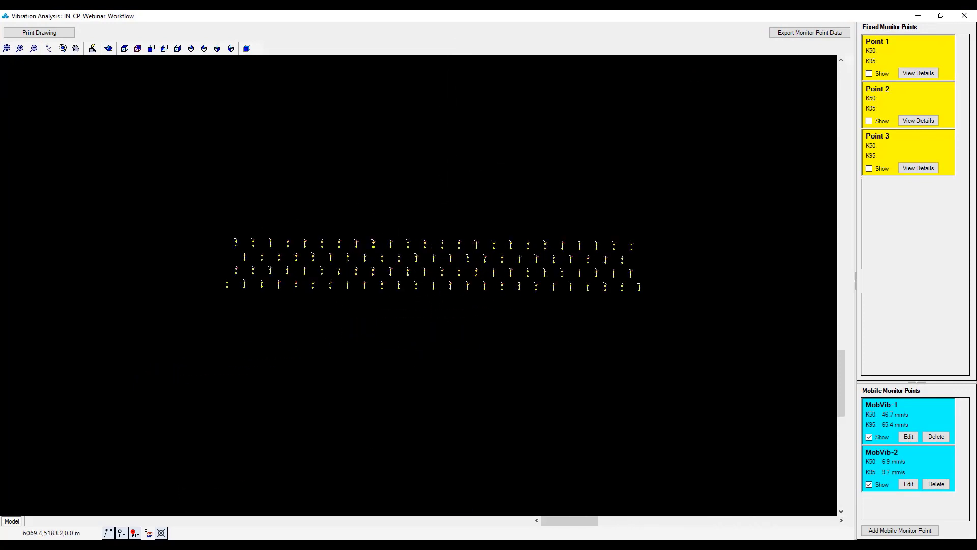
{"action": "scroll", "coordinate": [447, 264], "scroll_direction": "up", "scroll_amount": 2}
{"action": "left_click_drag", "start_coordinate": [321, 271], "coordinate": [336, 265]}
{"action": "left_click_drag", "start_coordinate": [474, 242], "coordinate": [496, 234]}
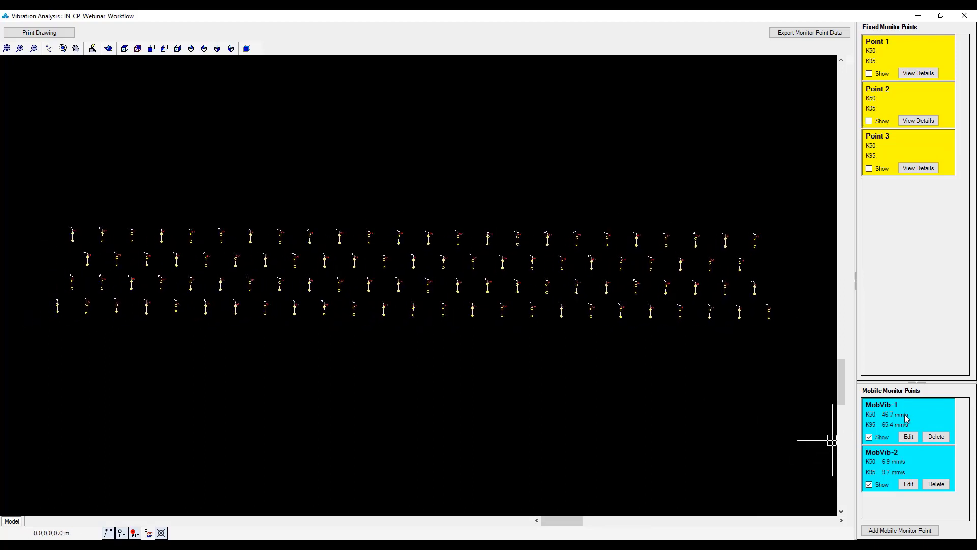
{"action": "left_click_drag", "start_coordinate": [469, 307], "coordinate": [466, 346]}
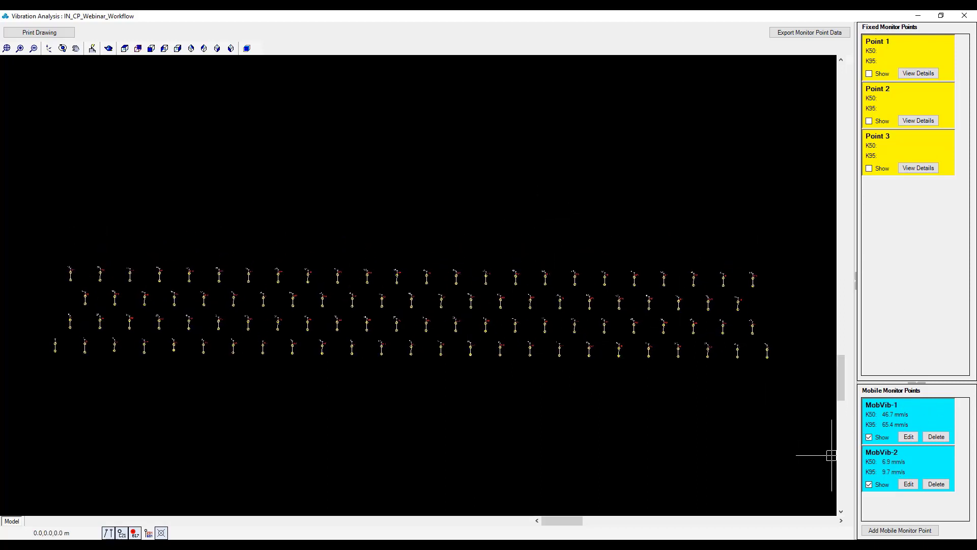
Locate the existing mobile monitor points around the blast and delete both MobVib-1 and MobVib-2
{"action": "scroll", "coordinate": [422, 379], "scroll_direction": "down", "scroll_amount": 5}
{"action": "mouse_move", "coordinate": [442, 429]}
{"action": "left_mouse_down"}
{"action": "mouse_move", "coordinate": [439, 272]}
{"action": "mouse_move", "coordinate": [410, 192]}
{"action": "left_mouse_up"}
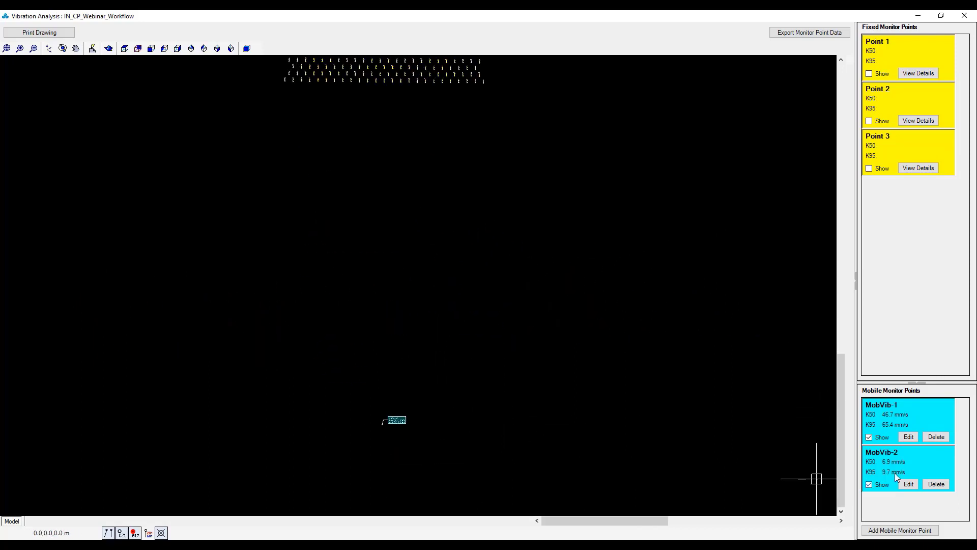
{"action": "left_click_drag", "start_coordinate": [728, 379], "coordinate": [490, 310]}
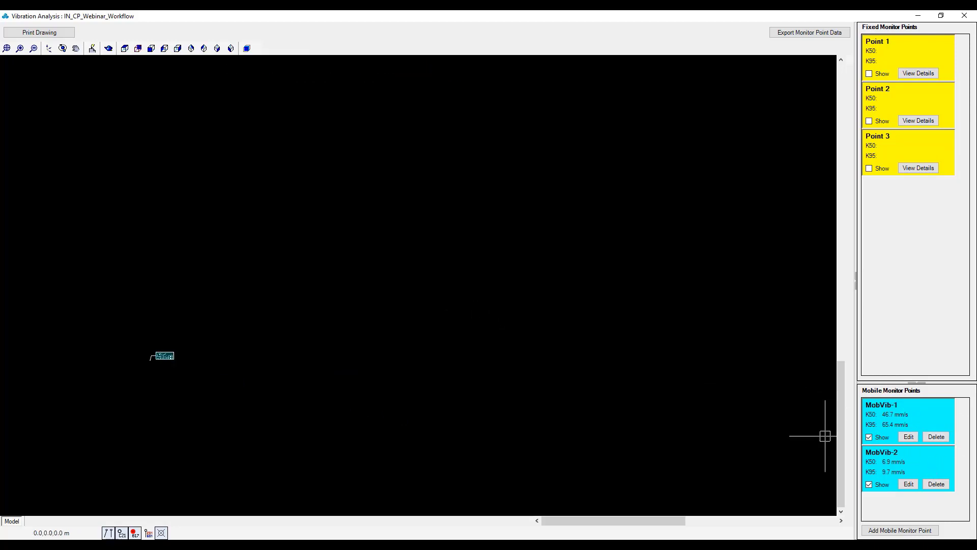
{"action": "left_click_drag", "start_coordinate": [232, 153], "coordinate": [307, 329]}
{"action": "left_click_drag", "start_coordinate": [305, 212], "coordinate": [362, 299]}
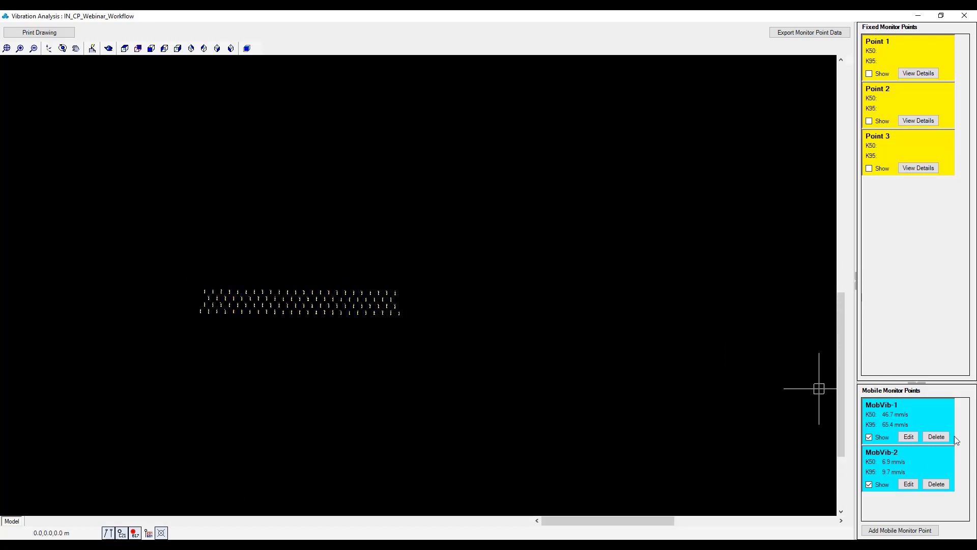
{"action": "left_click", "coordinate": [937, 437]}
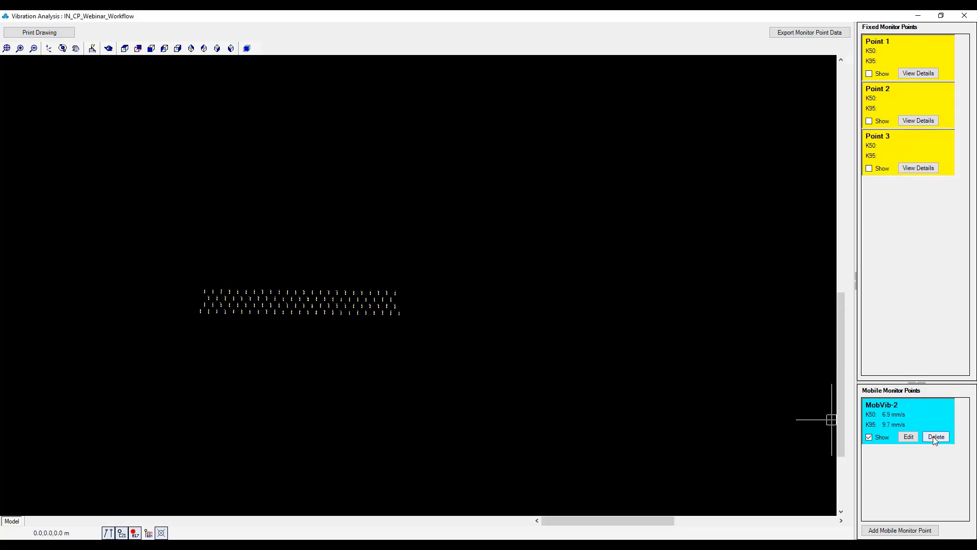
{"action": "scroll", "coordinate": [305, 225], "scroll_direction": "down", "scroll_amount": 1}
{"action": "left_click_drag", "start_coordinate": [317, 236], "coordinate": [393, 263]}
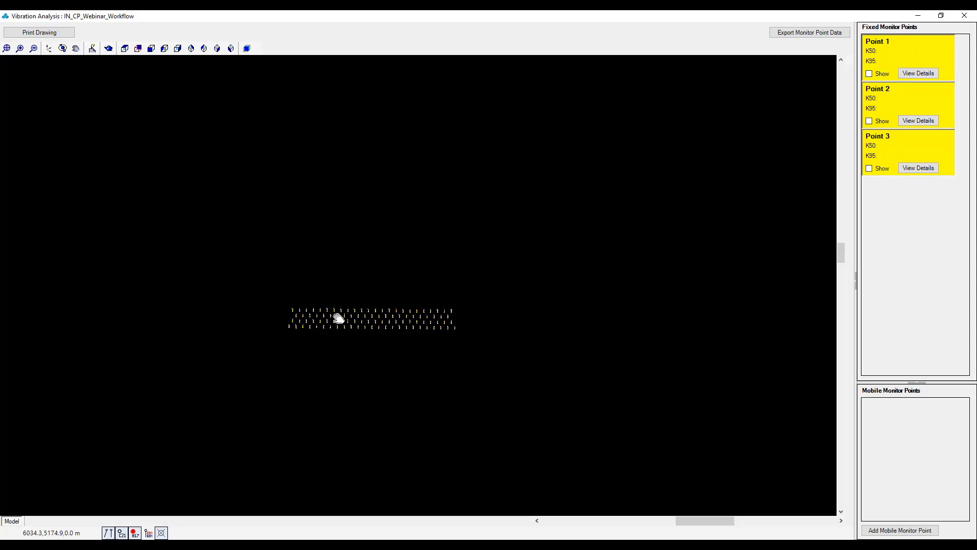
Place a new mobile monitor point southeast of the blast at about X 6396, Y 4988
{"action": "left_click_drag", "start_coordinate": [338, 319], "coordinate": [445, 274]}
{"action": "scroll", "coordinate": [446, 273], "scroll_direction": "up", "scroll_amount": 5}
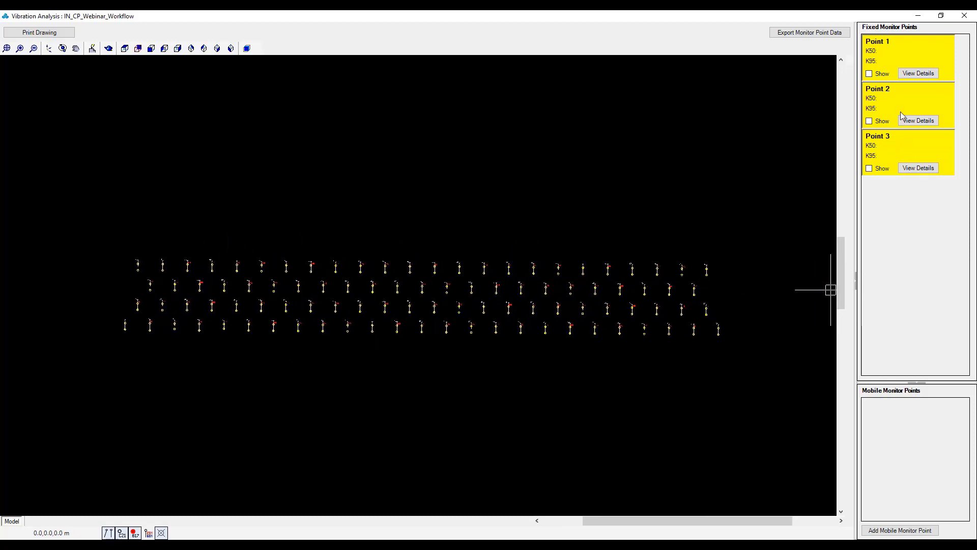
{"action": "left_click_drag", "start_coordinate": [435, 307], "coordinate": [402, 307]}
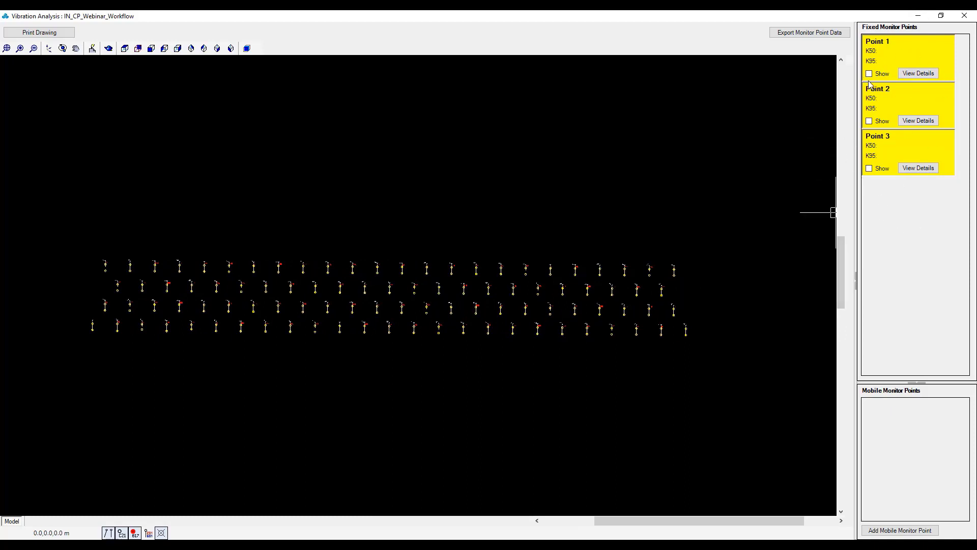
{"action": "mouse_move", "coordinate": [328, 242]}
{"action": "left_mouse_down"}
{"action": "mouse_move", "coordinate": [396, 231]}
{"action": "mouse_move", "coordinate": [391, 256]}
{"action": "left_mouse_up"}
{"action": "scroll", "coordinate": [404, 213], "scroll_direction": "down", "scroll_amount": 3}
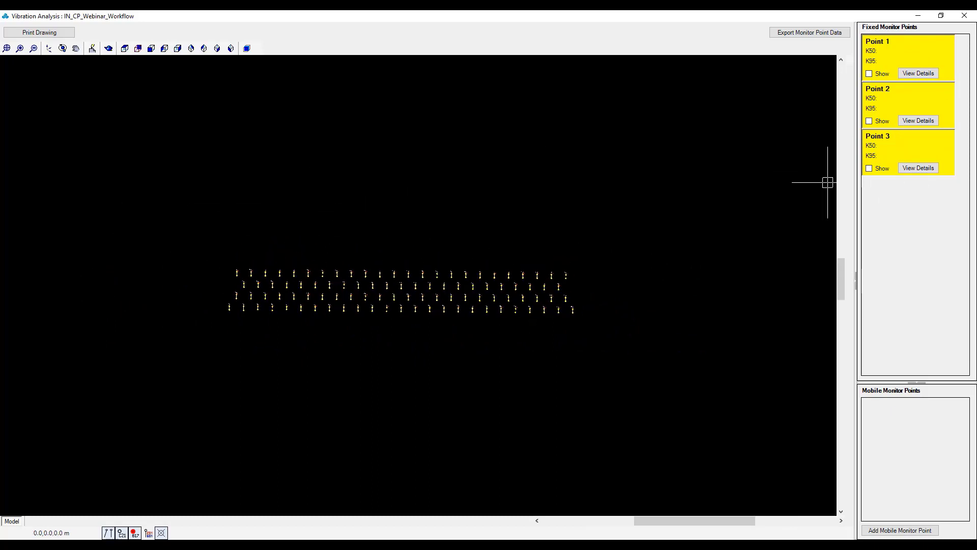
{"action": "left_click_drag", "start_coordinate": [504, 229], "coordinate": [485, 270]}
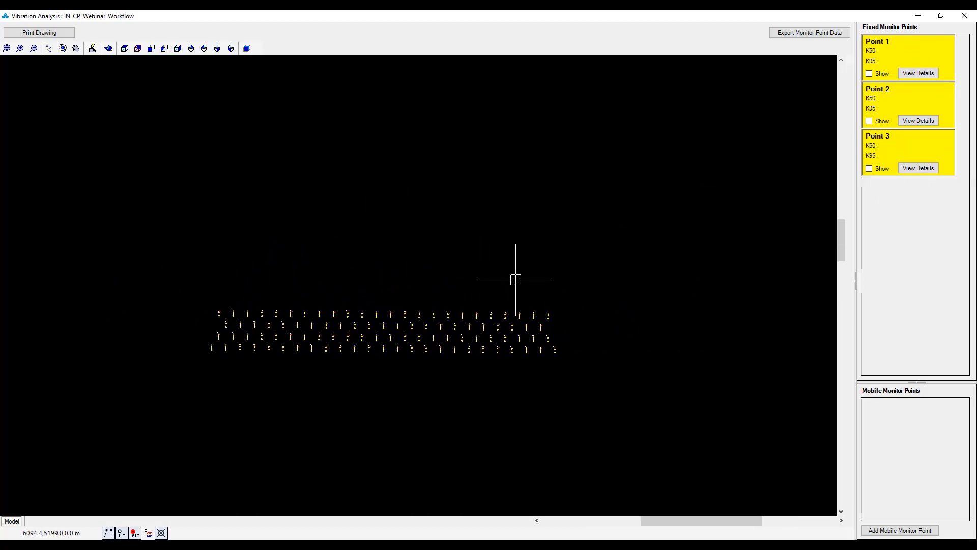
{"action": "left_click", "coordinate": [900, 530]}
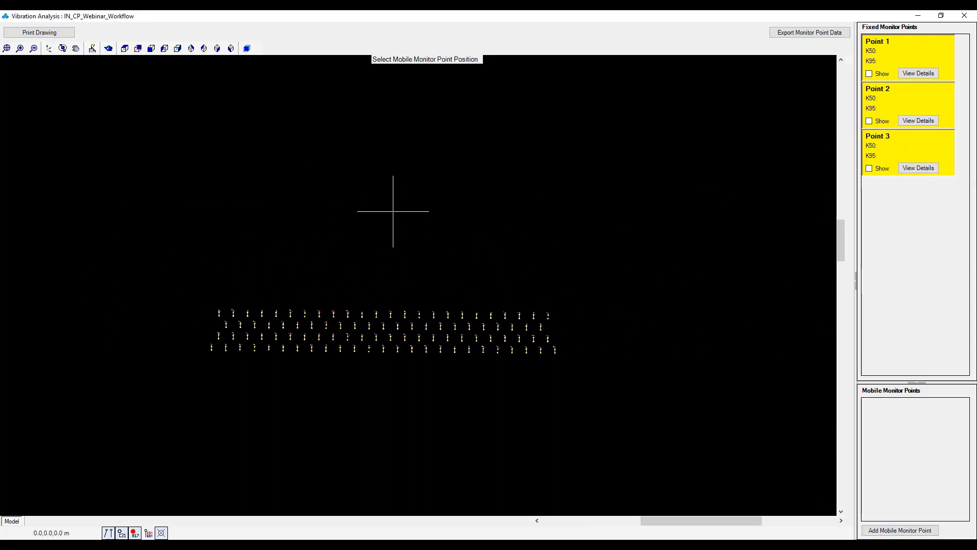
{"action": "left_click_drag", "start_coordinate": [411, 200], "coordinate": [418, 118]}
{"action": "scroll", "coordinate": [418, 118], "scroll_direction": "down", "scroll_amount": 3}
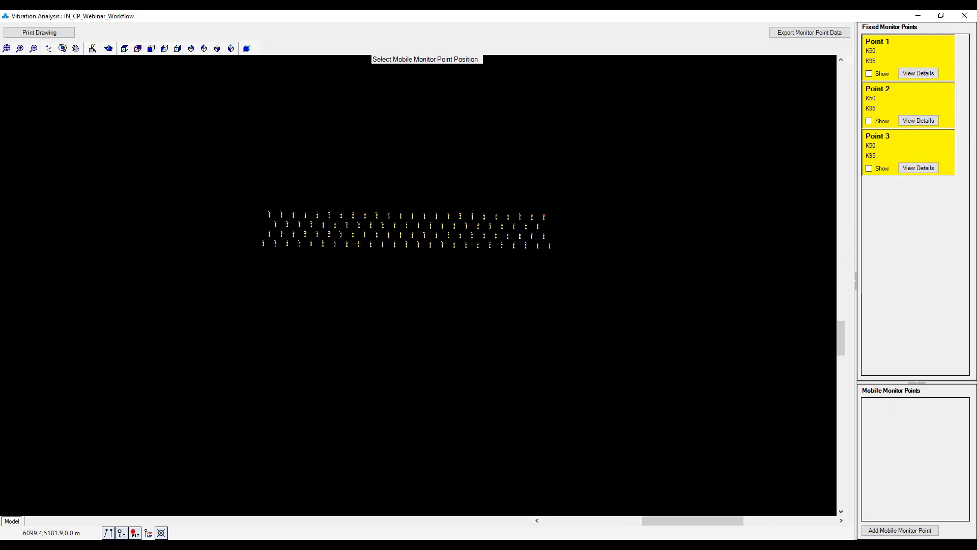
{"action": "scroll", "coordinate": [667, 355], "scroll_direction": "down", "scroll_amount": 2}
{"action": "mouse_move", "coordinate": [660, 363]}
{"action": "left_mouse_down"}
{"action": "mouse_move", "coordinate": [619, 362]}
{"action": "mouse_move", "coordinate": [532, 311]}
{"action": "left_mouse_up"}
{"action": "left_click", "coordinate": [642, 354]}
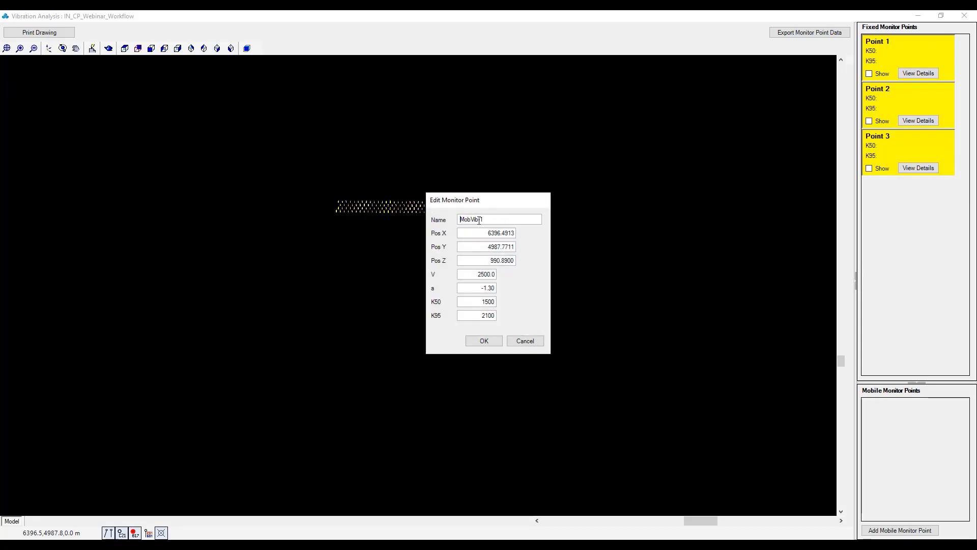
Enter Mobile_Screening as the new monitor point's name and accept it with the default V, a, K50 and K95 parameters
{"action": "key", "text": "BackSpace"}
{"action": "type", "text": "Mobile_Cr"}
{"action": "key", "text": "BackSpace"}
{"action": "key", "text": "BackSpace"}
{"action": "type", "text": "Screening"}
{"action": "double_click", "coordinate": [481, 301]}
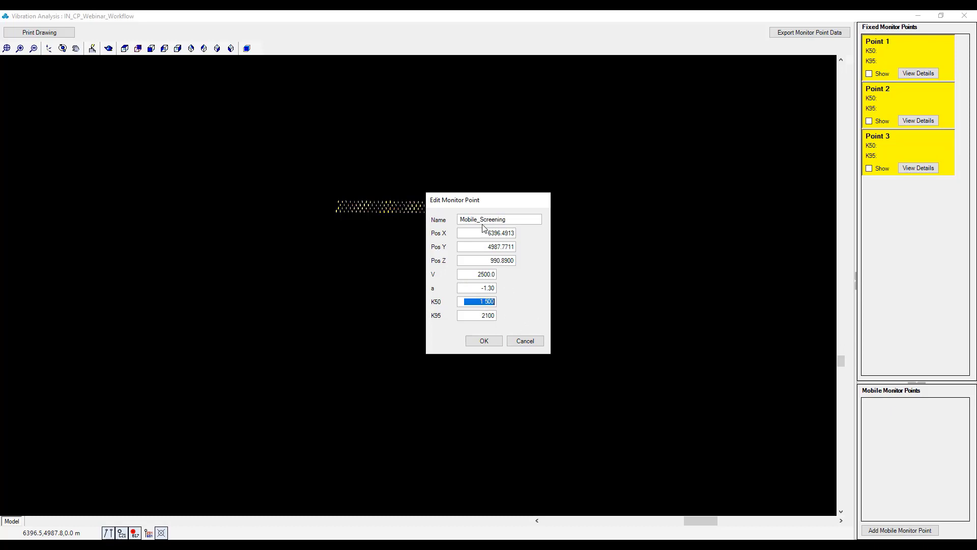
{"action": "left_click", "coordinate": [466, 279]}
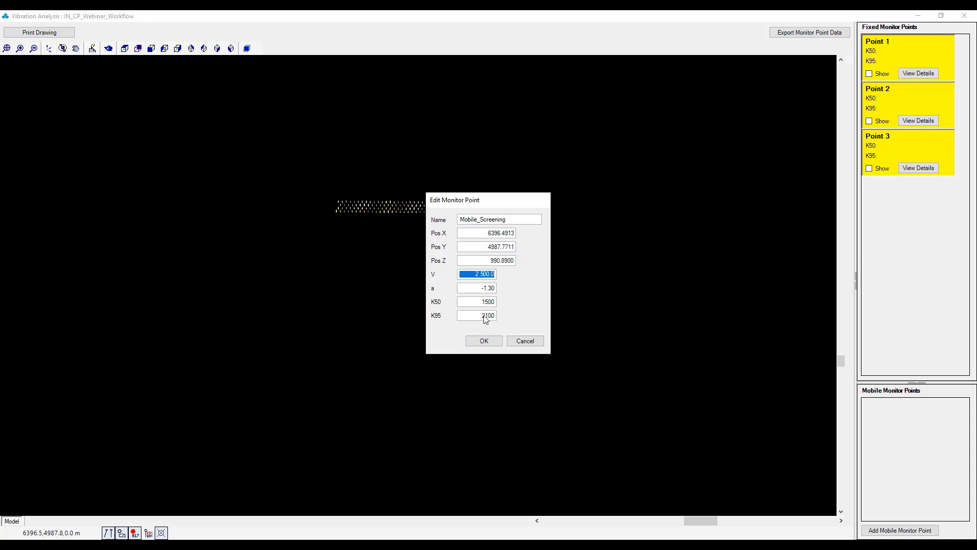
{"action": "left_click", "coordinate": [484, 341]}
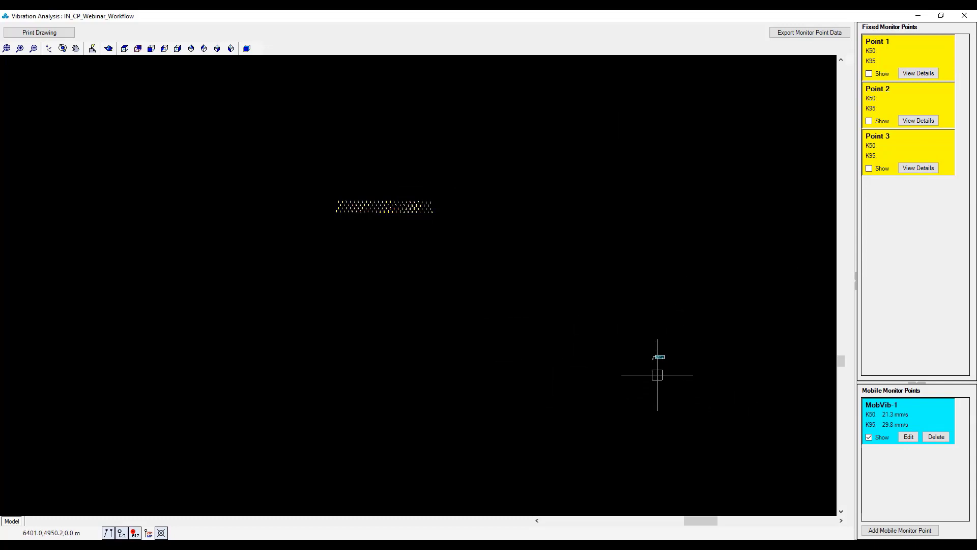
Check the first monitor point's vibration label, and add a second one northeast of the blast at about X 6600, Y 5561 with default parameters
{"action": "scroll", "coordinate": [649, 361], "scroll_direction": "up", "scroll_amount": 2}
{"action": "scroll", "coordinate": [685, 342], "scroll_direction": "up", "scroll_amount": 4}
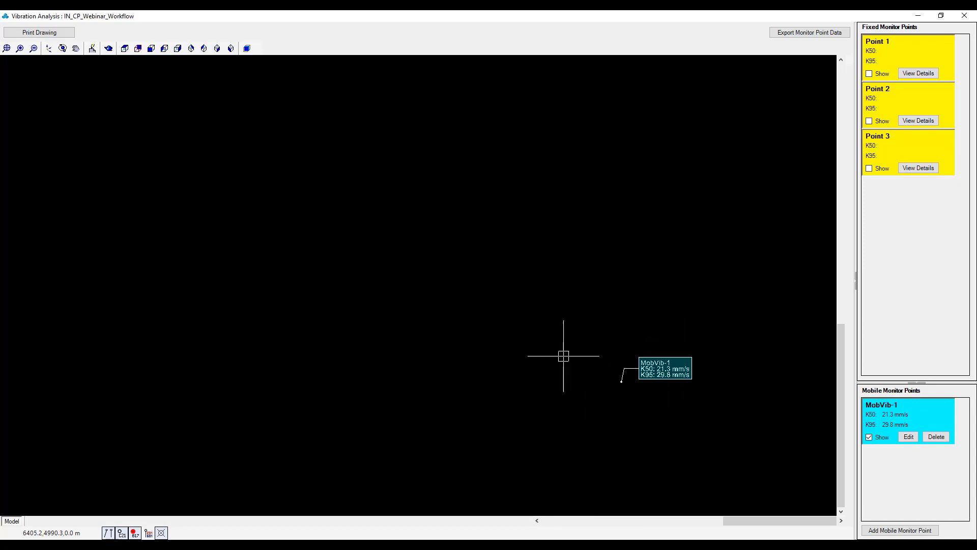
{"action": "scroll", "coordinate": [602, 358], "scroll_direction": "down", "scroll_amount": 2}
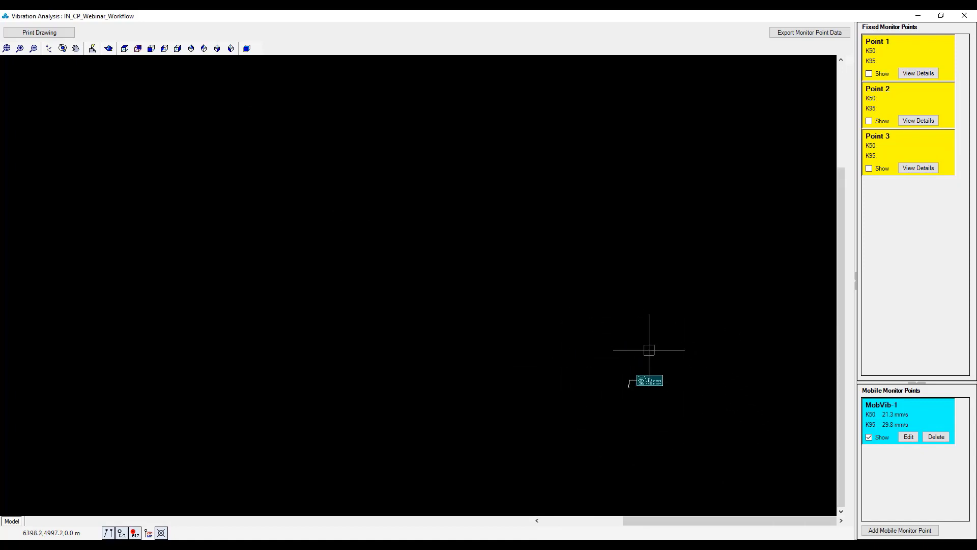
{"action": "scroll", "coordinate": [636, 371], "scroll_direction": "down", "scroll_amount": 1}
{"action": "scroll", "coordinate": [634, 381], "scroll_direction": "down", "scroll_amount": 2}
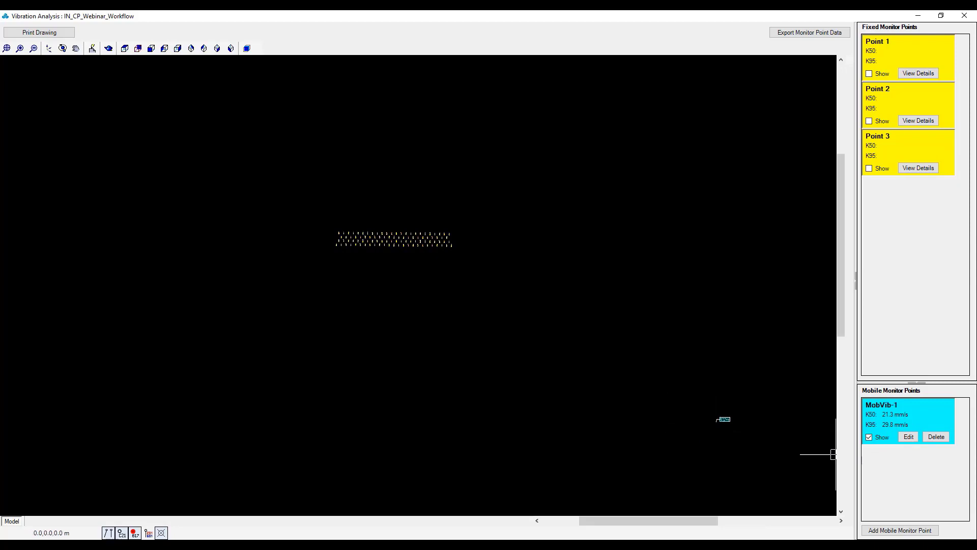
{"action": "left_click", "coordinate": [899, 530]}
{"action": "scroll", "coordinate": [675, 234], "scroll_direction": "down", "scroll_amount": 2}
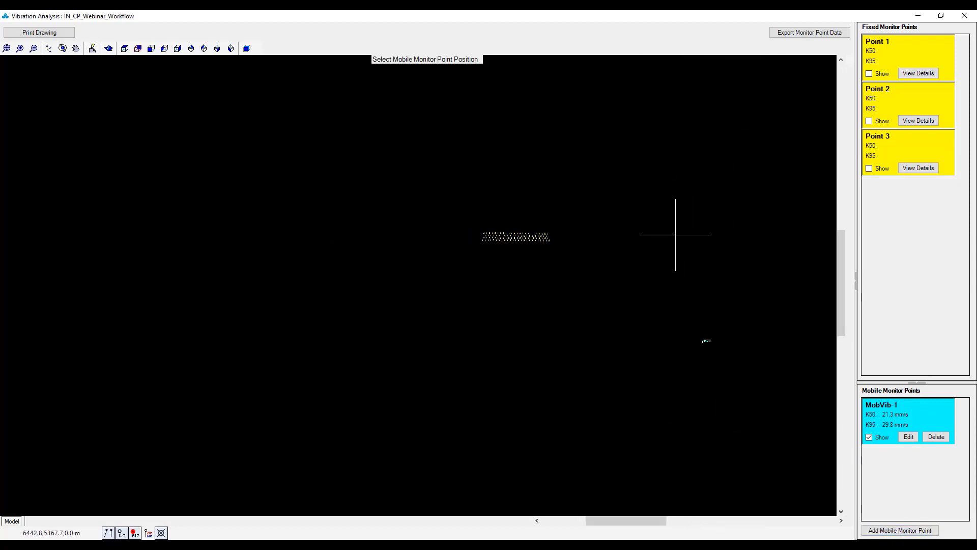
{"action": "left_click", "coordinate": [788, 97]}
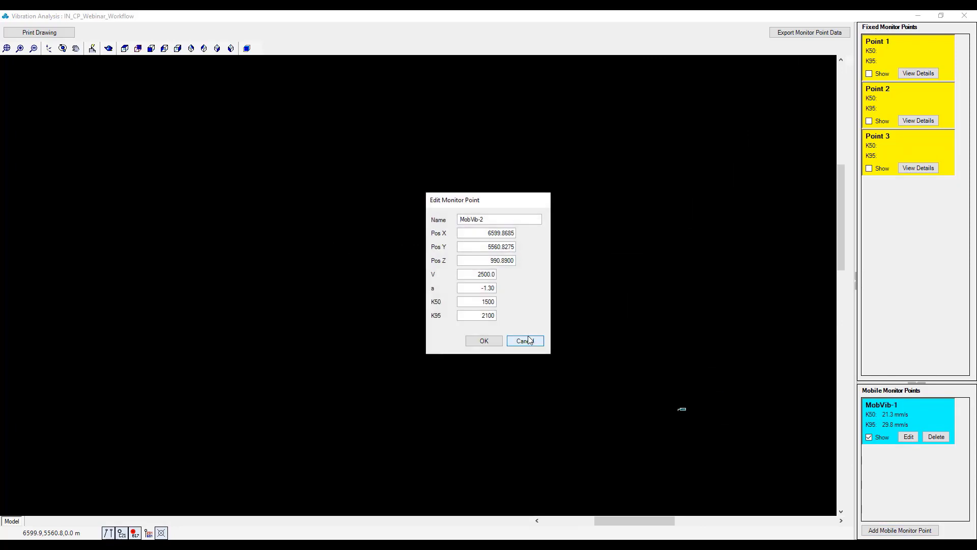
{"action": "left_click", "coordinate": [497, 341]}
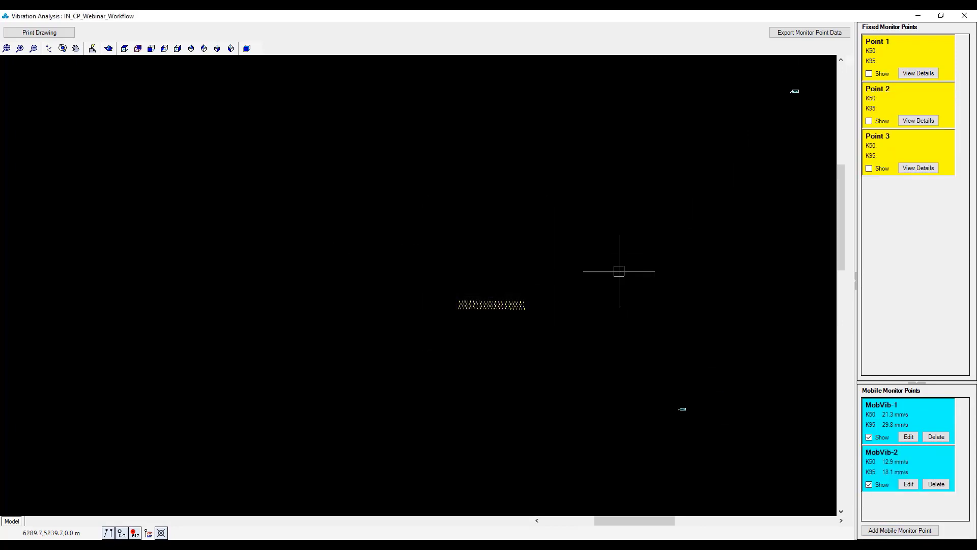
Add a third mobile monitor point northwest of the blast at about X 5562, Y 5505 with default parameters
{"action": "left_click", "coordinate": [903, 529]}
{"action": "left_click", "coordinate": [216, 127]}
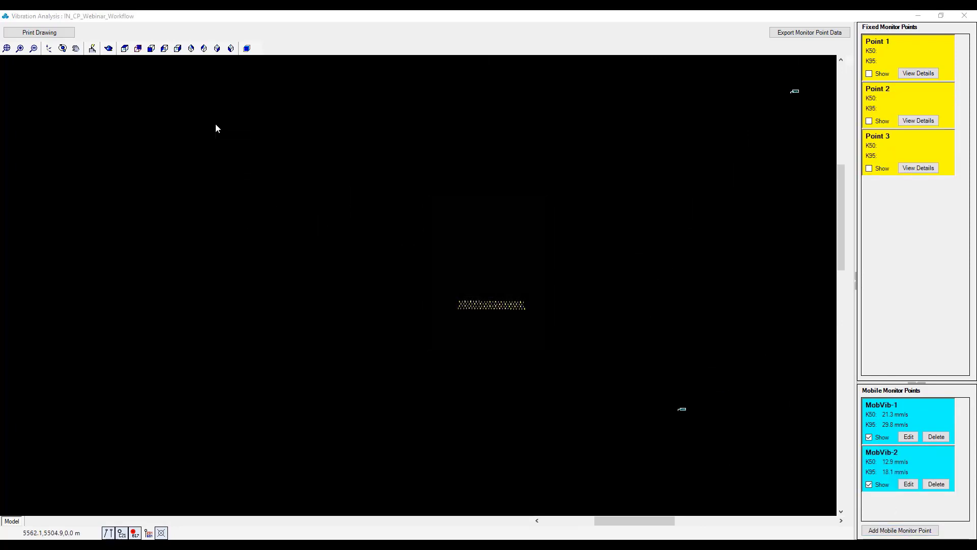
{"action": "left_click", "coordinate": [475, 344]}
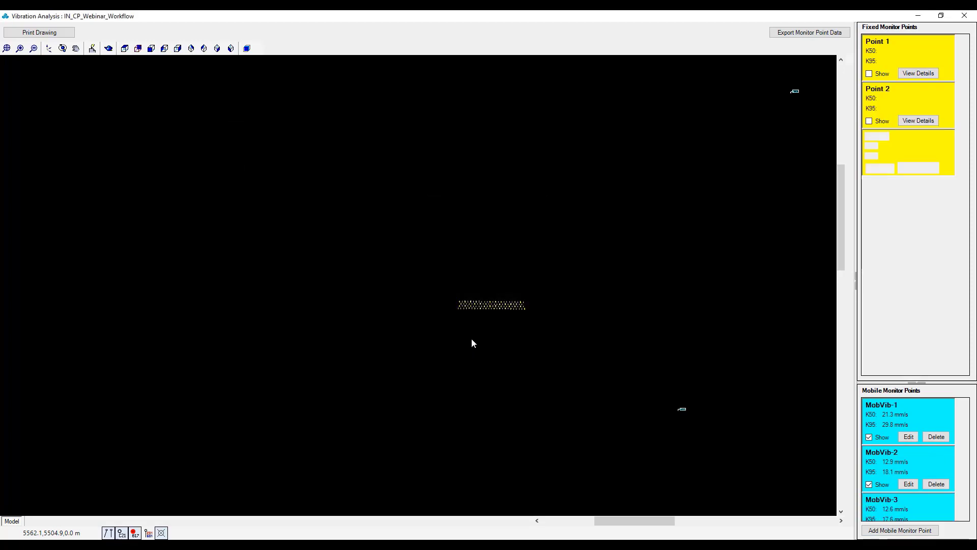
Compare the K50 and K95 values of the three mobile monitor points and their positions relative to the blast holes
{"action": "scroll", "coordinate": [911, 496], "scroll_direction": "down", "scroll_amount": 1}
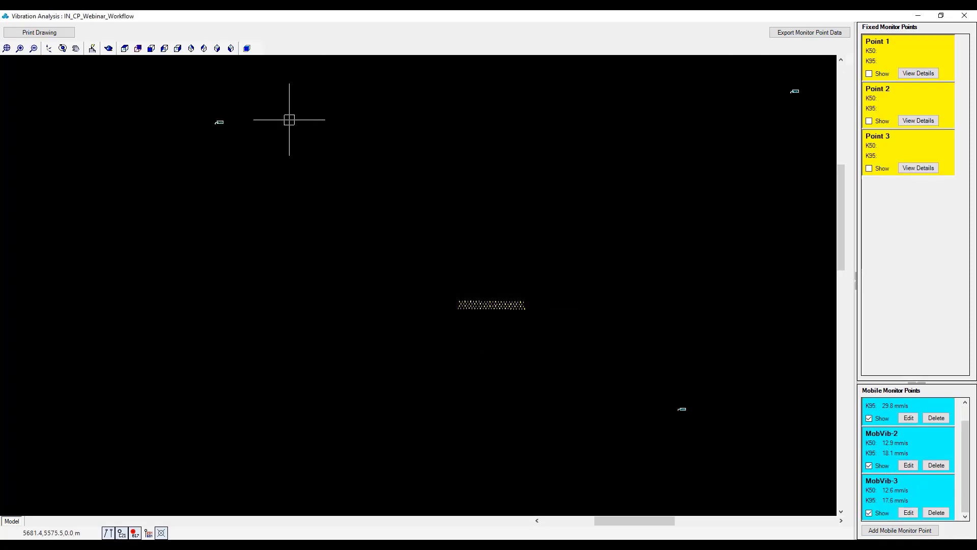
{"action": "left_click_drag", "start_coordinate": [555, 323], "coordinate": [516, 337]}
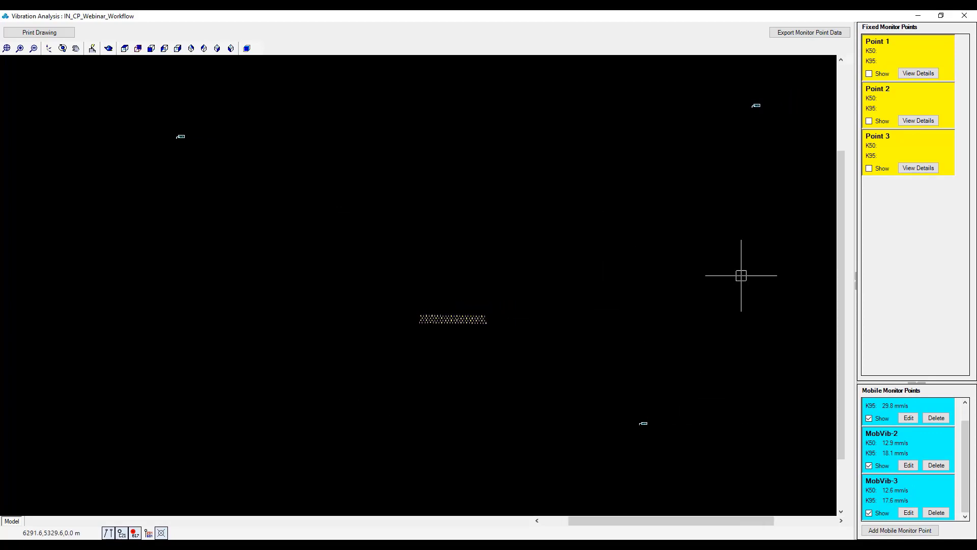
{"action": "scroll", "coordinate": [915, 480], "scroll_direction": "up", "scroll_amount": 1}
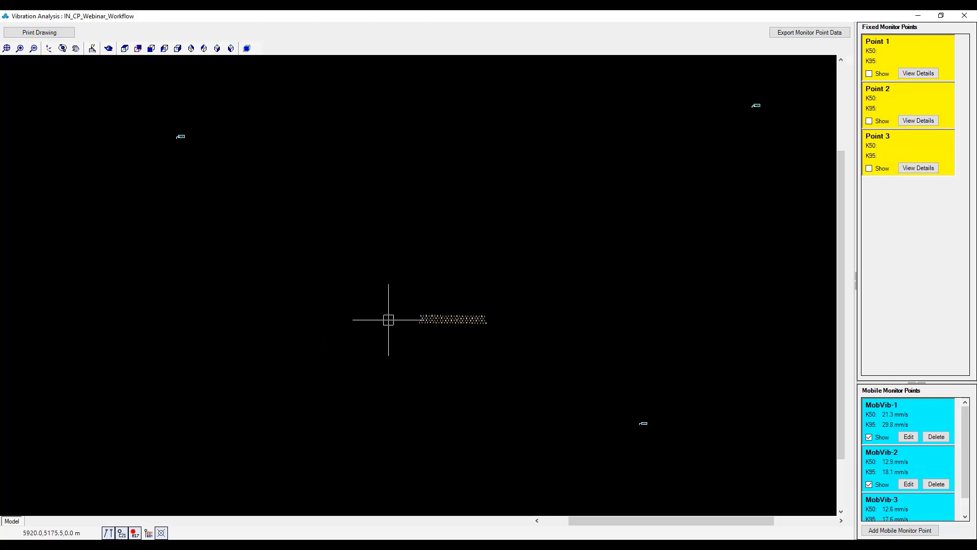
{"action": "scroll", "coordinate": [460, 320], "scroll_direction": "up", "scroll_amount": 3}
{"action": "scroll", "coordinate": [406, 305], "scroll_direction": "up", "scroll_amount": 1}
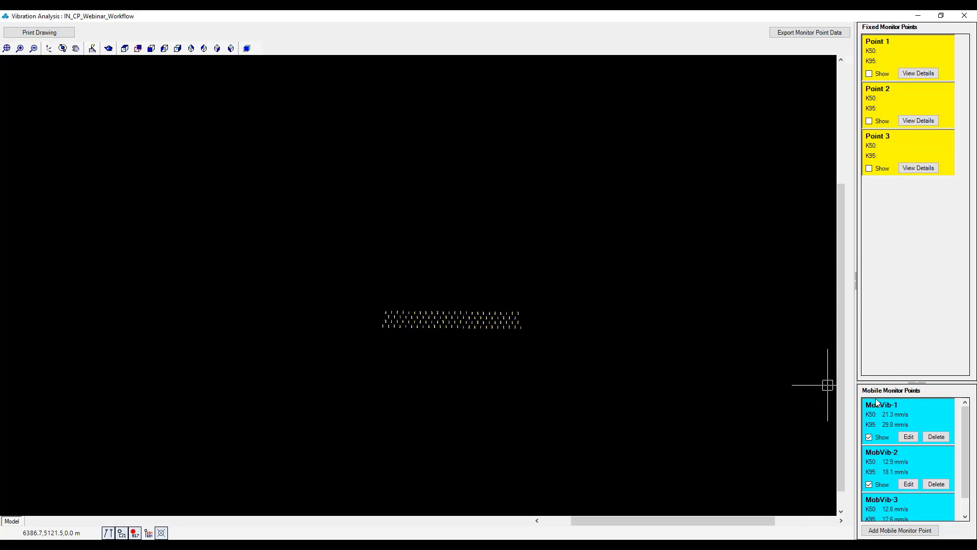
{"action": "scroll", "coordinate": [432, 279], "scroll_direction": "up", "scroll_amount": 2}
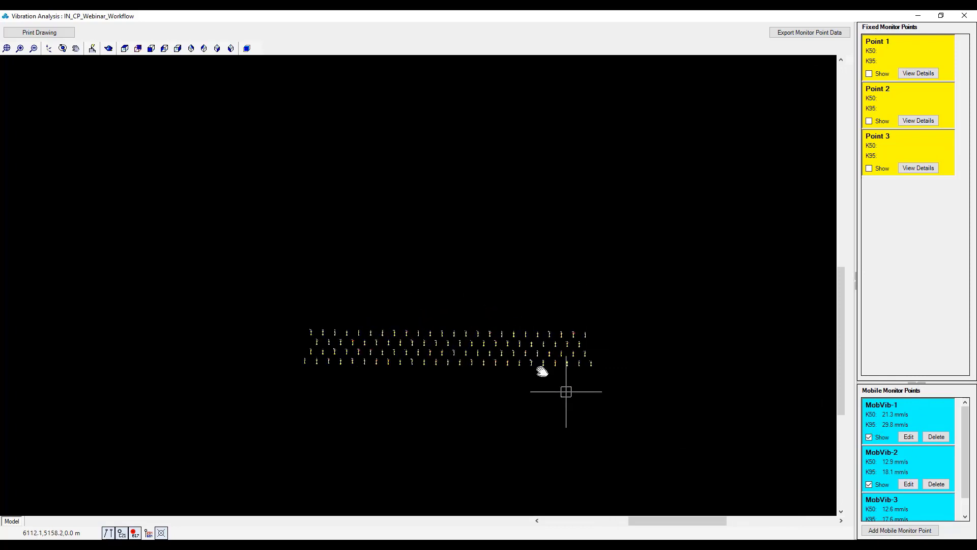
{"action": "scroll", "coordinate": [565, 389], "scroll_direction": "up", "scroll_amount": 1}
{"action": "scroll", "coordinate": [448, 310], "scroll_direction": "up", "scroll_amount": 1}
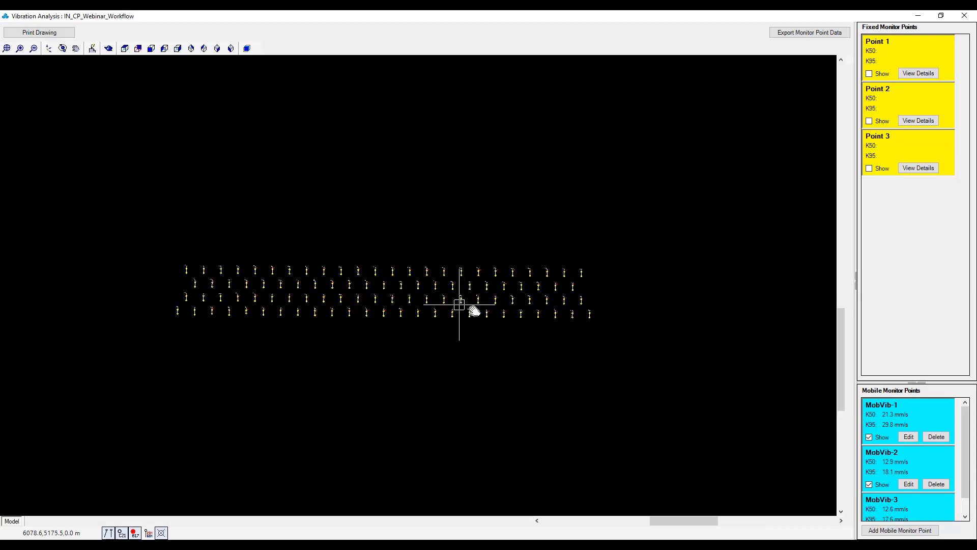
Inspect the blast-hole rows up close, and examine the whole blast with its surrounding mobile monitor points in plan view
{"action": "scroll", "coordinate": [525, 356], "scroll_direction": "up", "scroll_amount": 2}
{"action": "left_click_drag", "start_coordinate": [520, 366], "coordinate": [501, 281]}
{"action": "left_click_drag", "start_coordinate": [500, 226], "coordinate": [507, 281]}
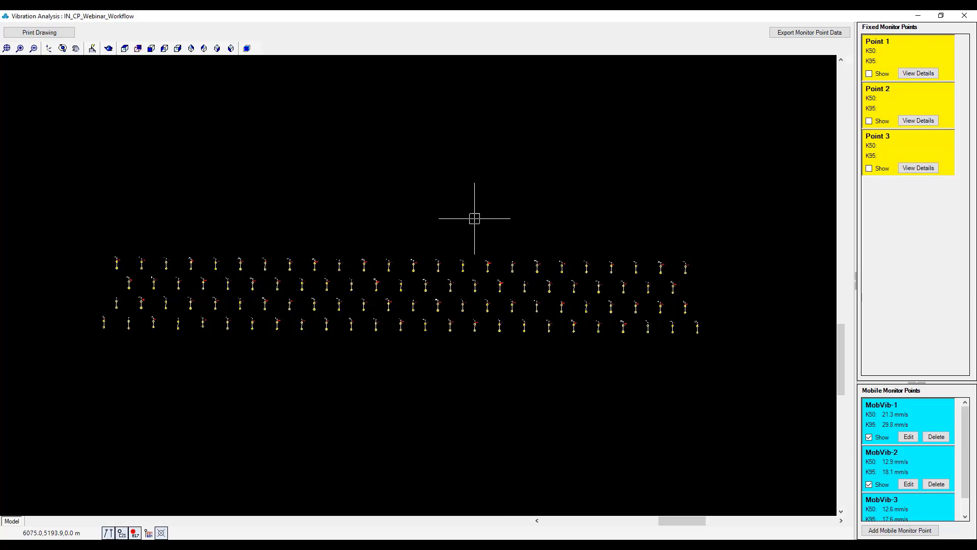
{"action": "scroll", "coordinate": [475, 214], "scroll_direction": "down", "scroll_amount": 3}
{"action": "scroll", "coordinate": [478, 285], "scroll_direction": "down", "scroll_amount": 5}
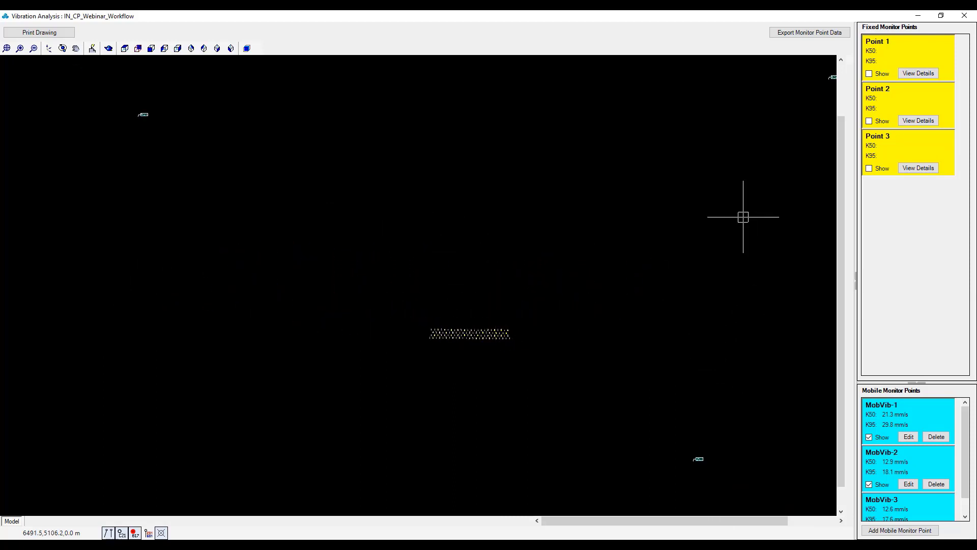
{"action": "mouse_move", "coordinate": [567, 220]}
{"action": "left_mouse_down"}
{"action": "mouse_move", "coordinate": [544, 243]}
{"action": "mouse_move", "coordinate": [573, 265]}
{"action": "mouse_move", "coordinate": [530, 266]}
{"action": "left_mouse_up"}
{"action": "scroll", "coordinate": [555, 244], "scroll_direction": "down", "scroll_amount": 3}
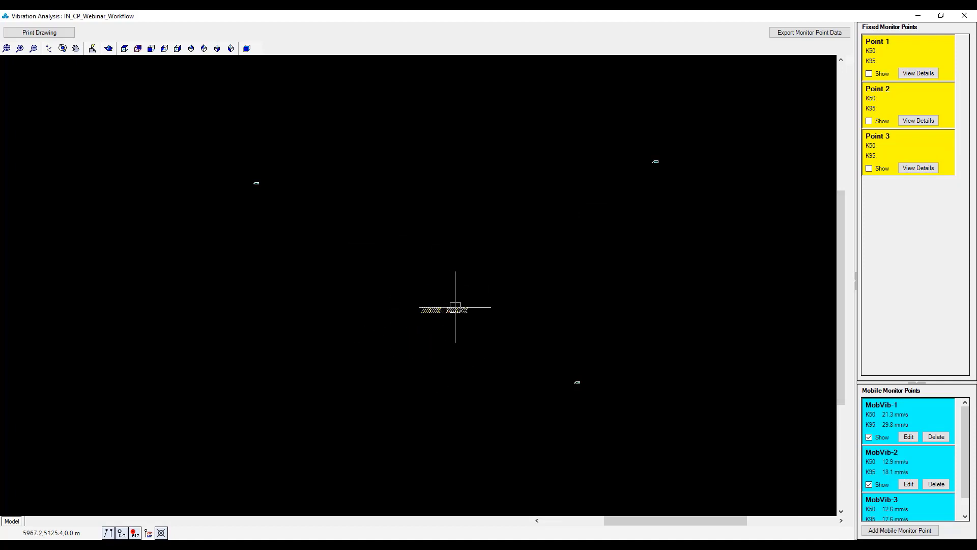
{"action": "left_click", "coordinate": [125, 48]}
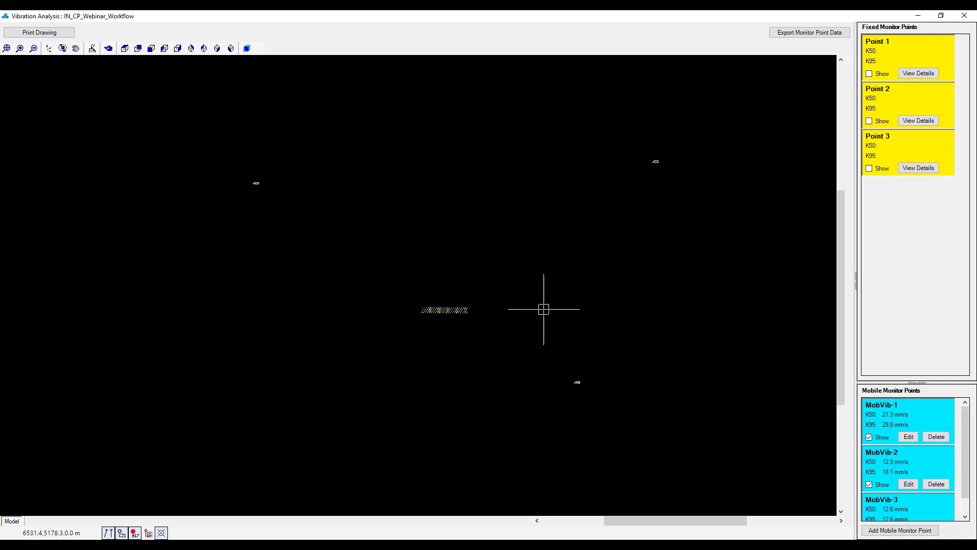
{"action": "scroll", "coordinate": [414, 312], "scroll_direction": "up", "scroll_amount": 1}
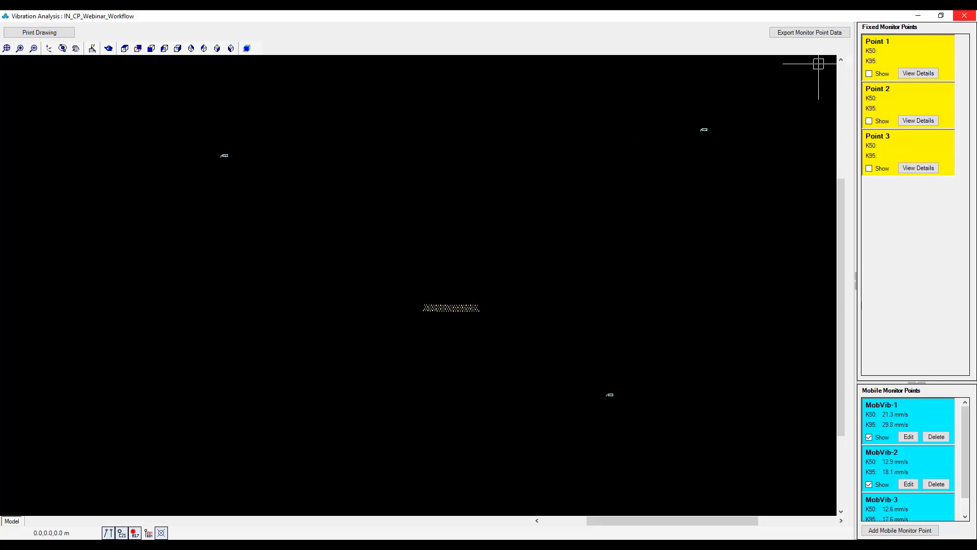
Close the vibration analysis and bring up the initiation pattern commands for IN_CP_Webinar_Workflow
{"action": "left_click", "coordinate": [972, 18]}
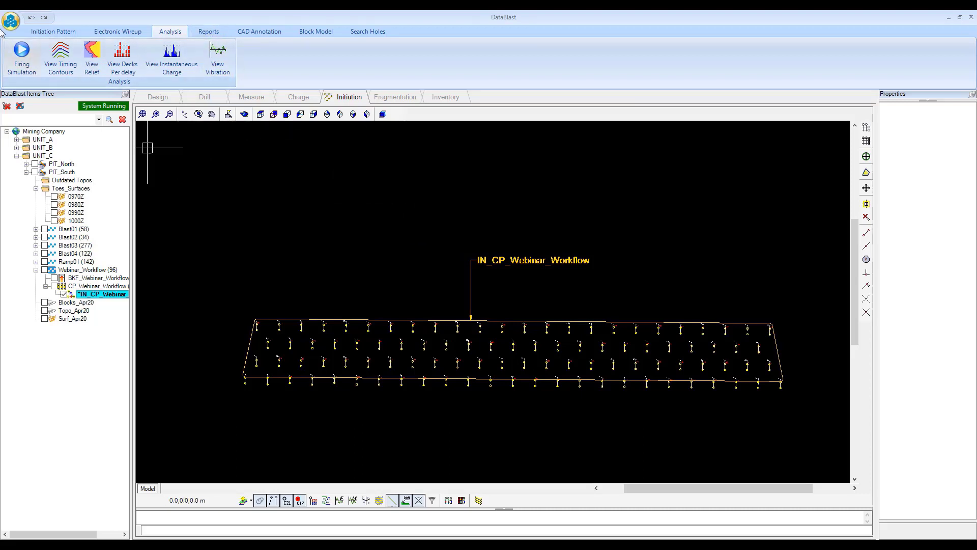
{"action": "left_click", "coordinate": [54, 32]}
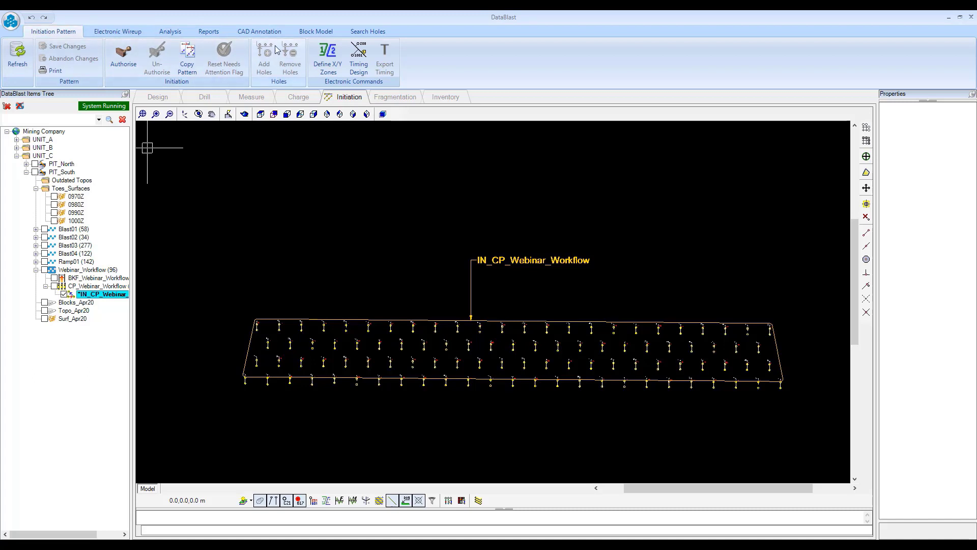